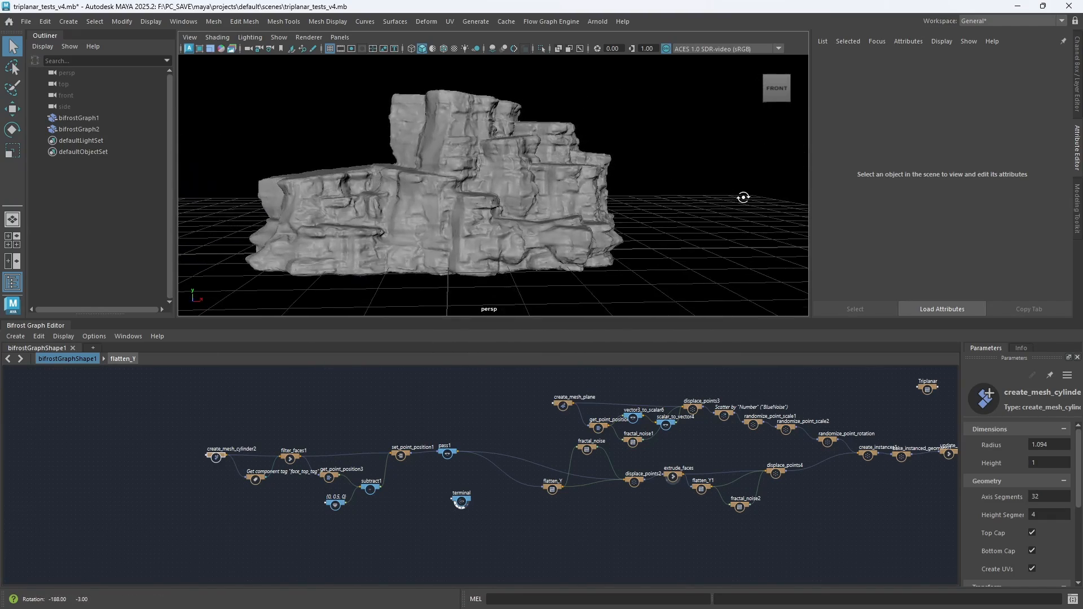
scroll(567, 205, "up", 2)
left_click_drag(571, 210, 545, 228, "alt")
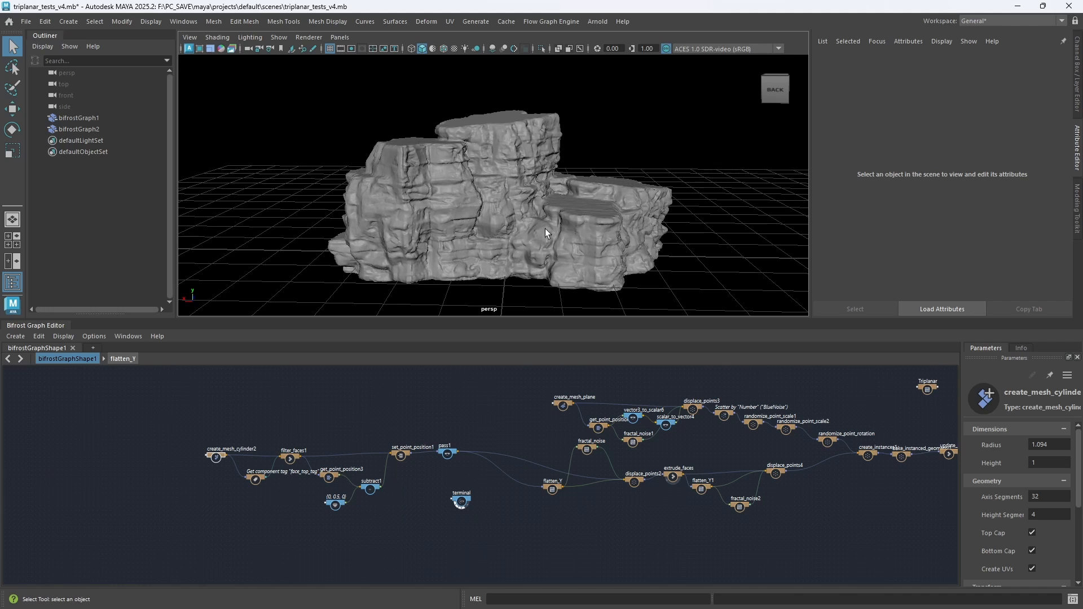
mouse_move(520, 200)
left_mouse_down("alt")
mouse_move(530, 224)
mouse_move(516, 203)
mouse_move(524, 218)
mouse_move(721, 206)
mouse_move(522, 213)
mouse_move(533, 181)
mouse_move(514, 194)
mouse_move(547, 206)
mouse_move(485, 203)
mouse_move(525, 210)
left_mouse_up("alt")
scroll(523, 194, "up", 1)
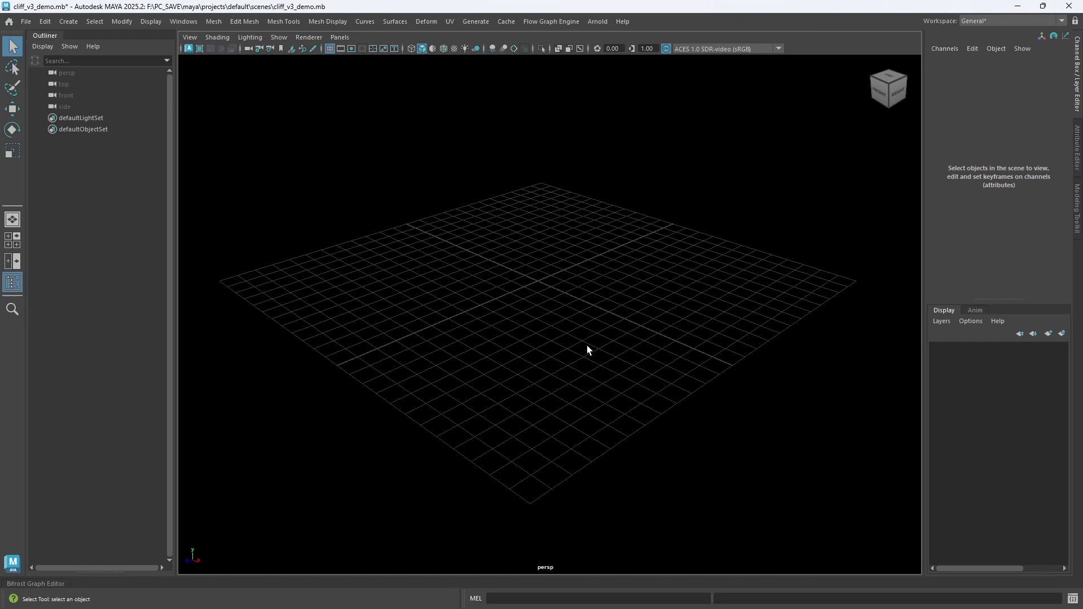
Create a new Bifrost graph and delete its default input and output nodes
scroll(587, 345, "down", 1)
middle_click_drag(582, 326, 558, 321, "alt")
left_click(57, 582)
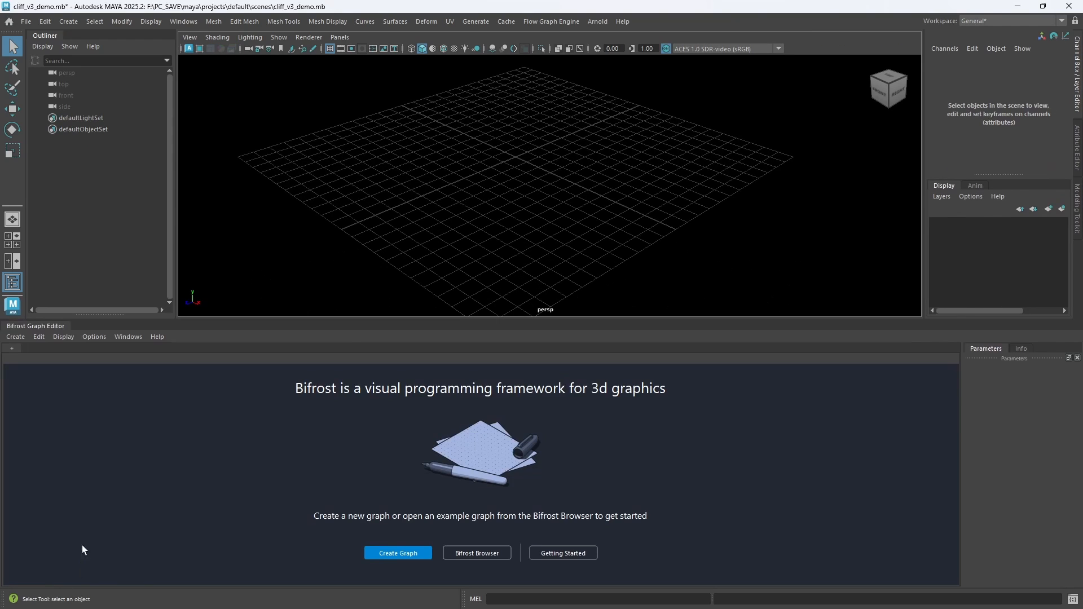
left_click(399, 554)
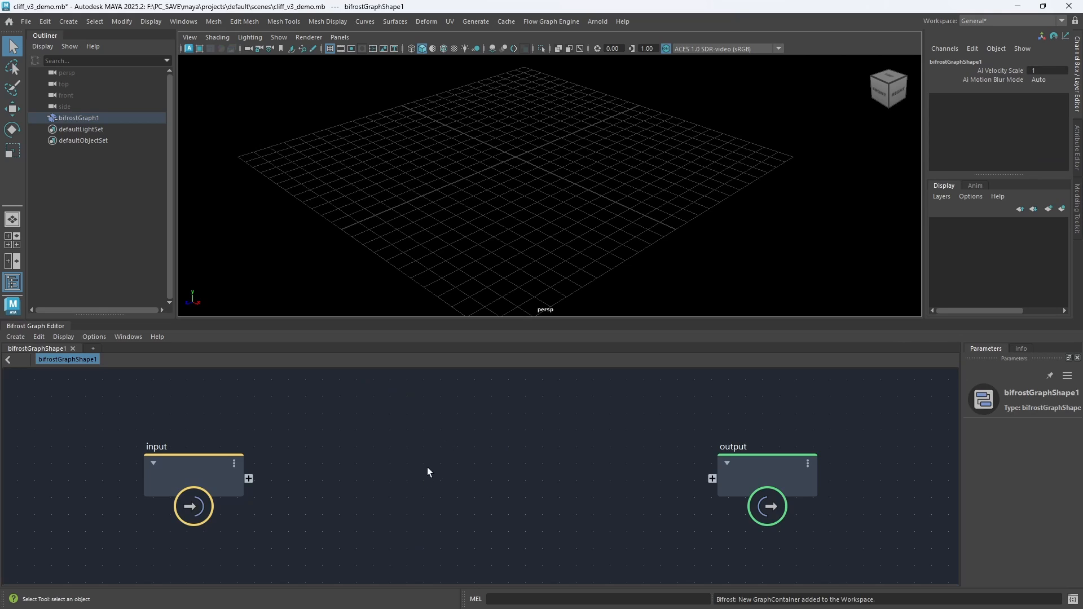
left_click_drag(85, 414, 881, 542)
key("Delete")
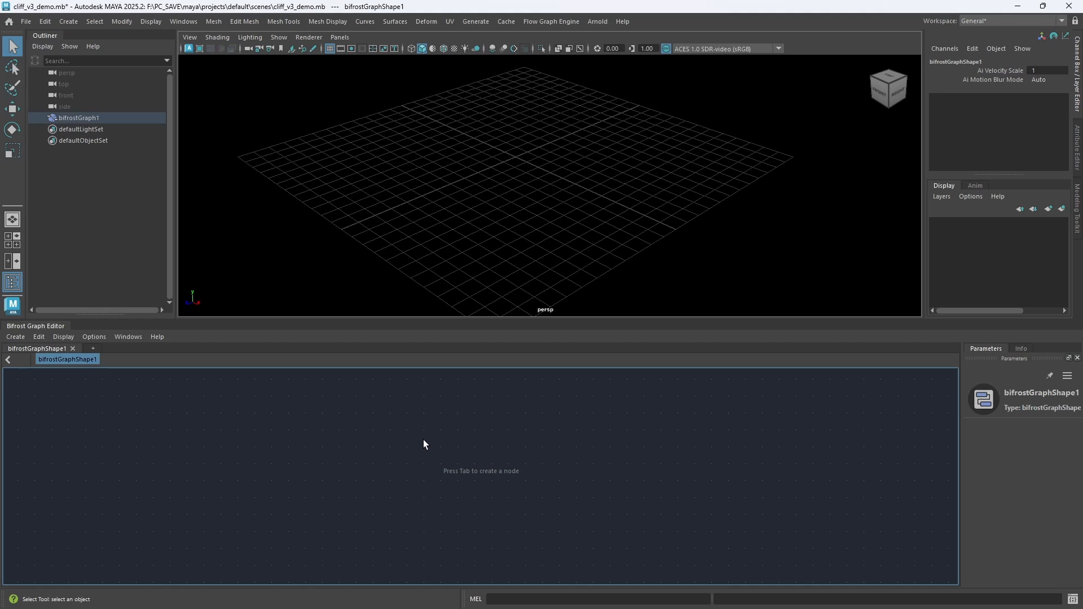
Add a create_mesh_cylinder node to the empty graph
key("Tab")
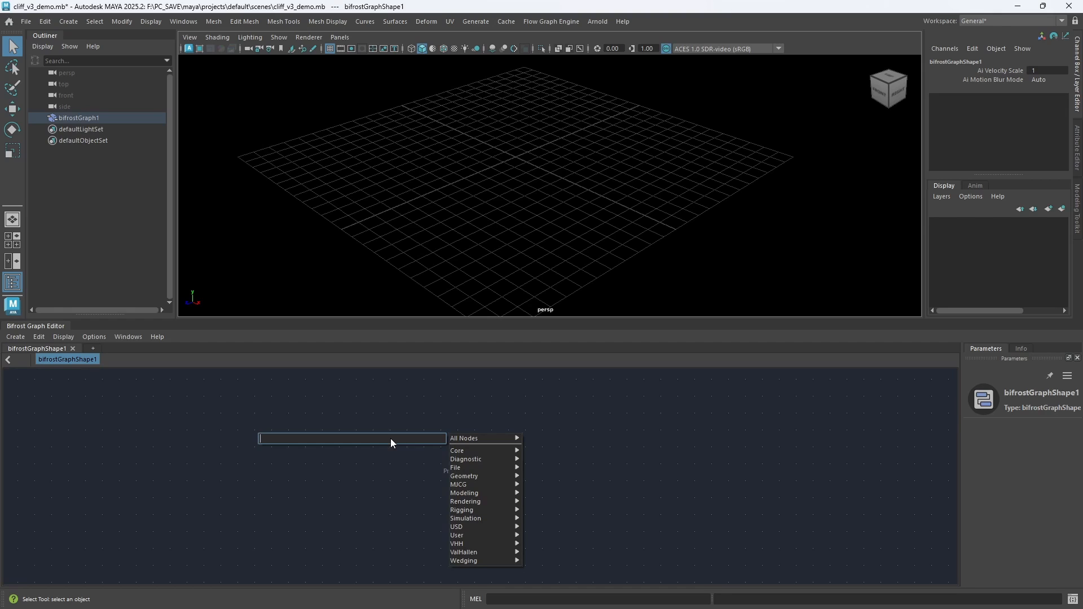
type("c")
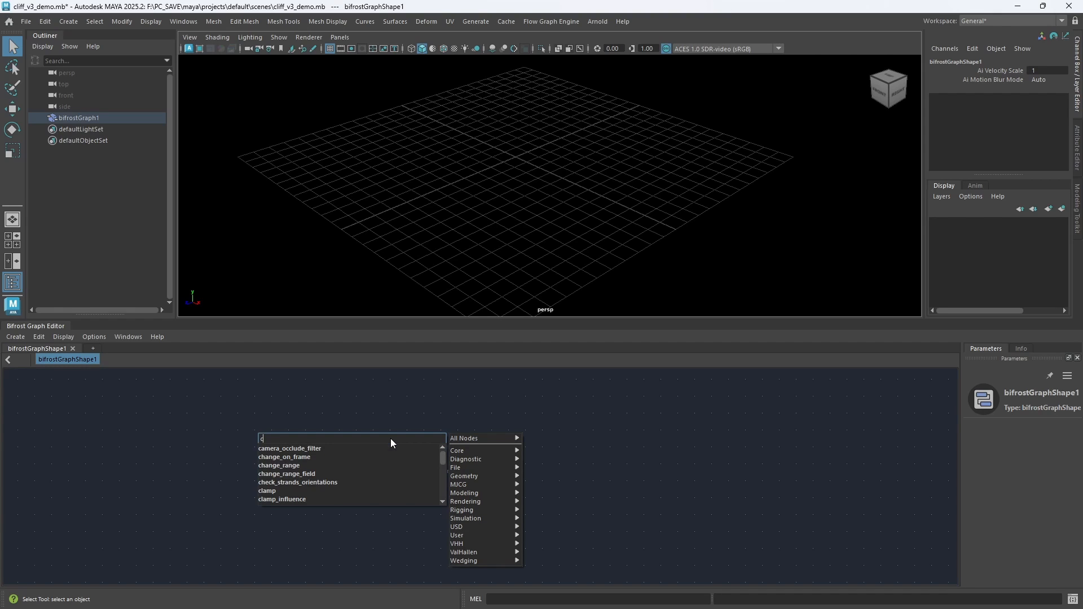
type("yli")
key("Down")
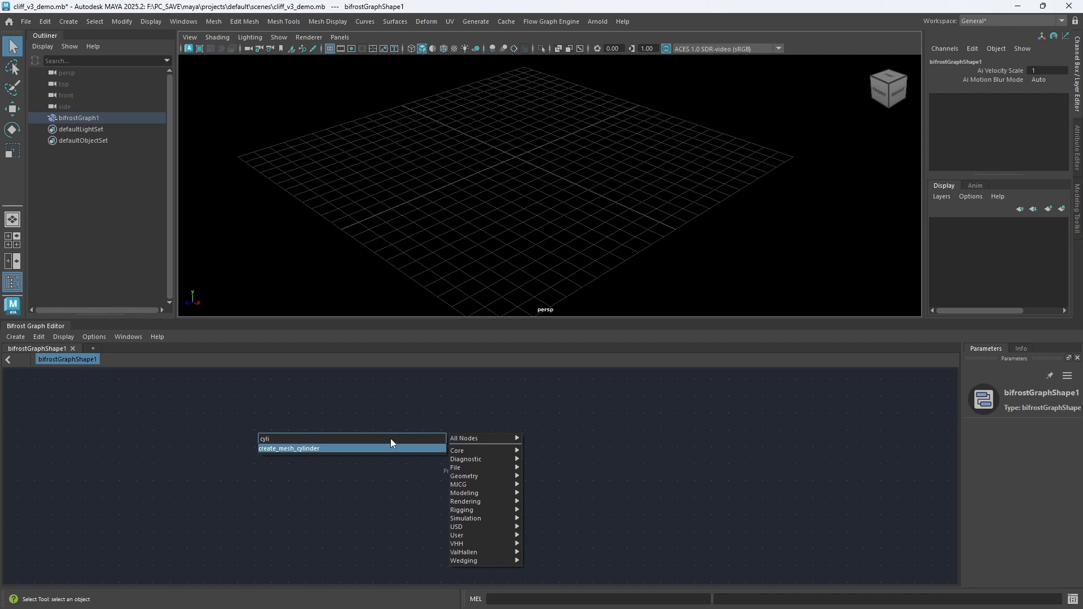
key("Return")
Add a terminal node beside the cylinder node and connect the cylinder's out_mesh to the terminal's proxy input
left_click(623, 421)
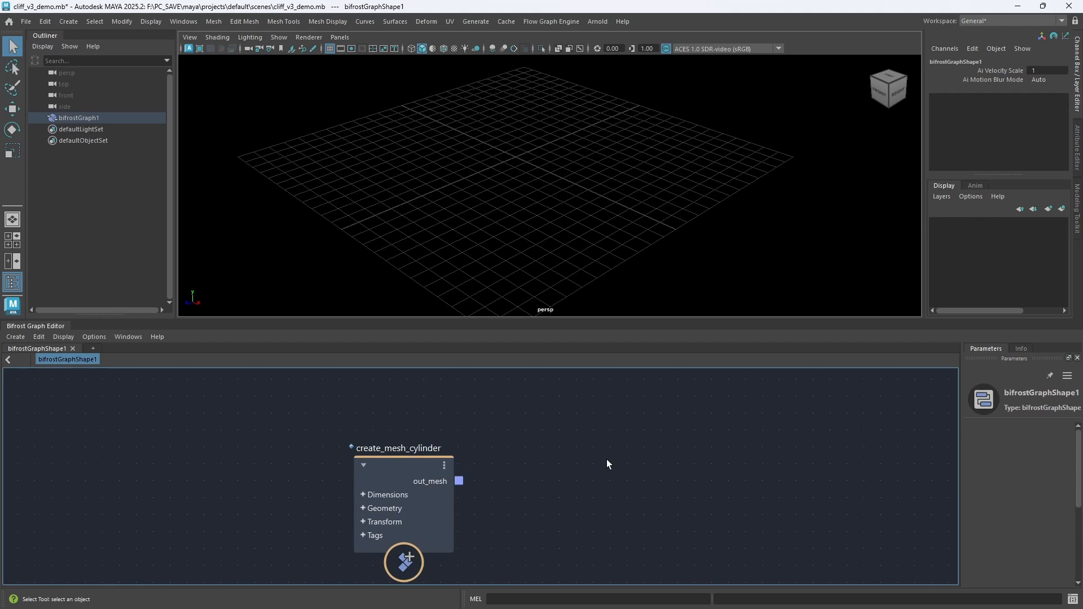
key("Tab")
type("term")
key("Return")
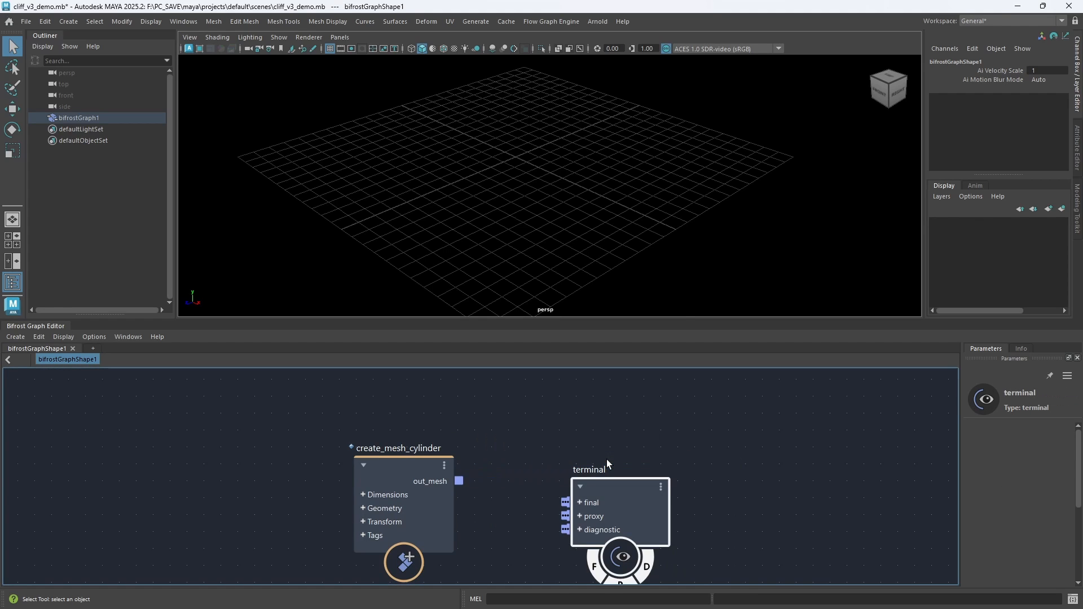
left_click_drag(458, 481, 574, 473)
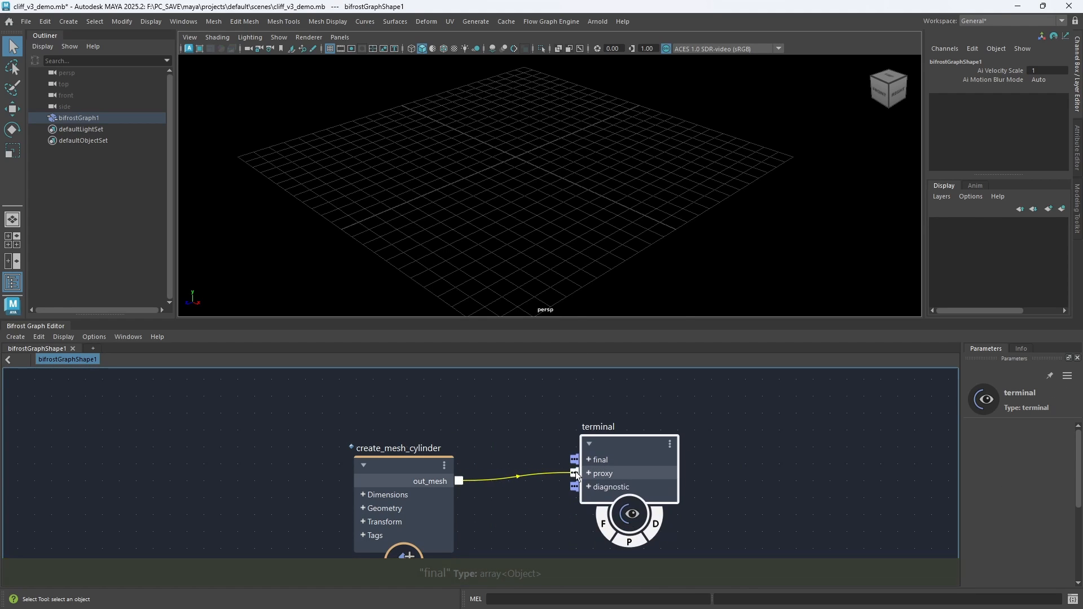
Examine the cylinder mesh and the parameters of create_mesh_cylinder, down to its bottom, sides and top tags
scroll(462, 147, "up", 3)
scroll(461, 147, "up", 2)
middle_click_drag(462, 148, 477, 196, "alt")
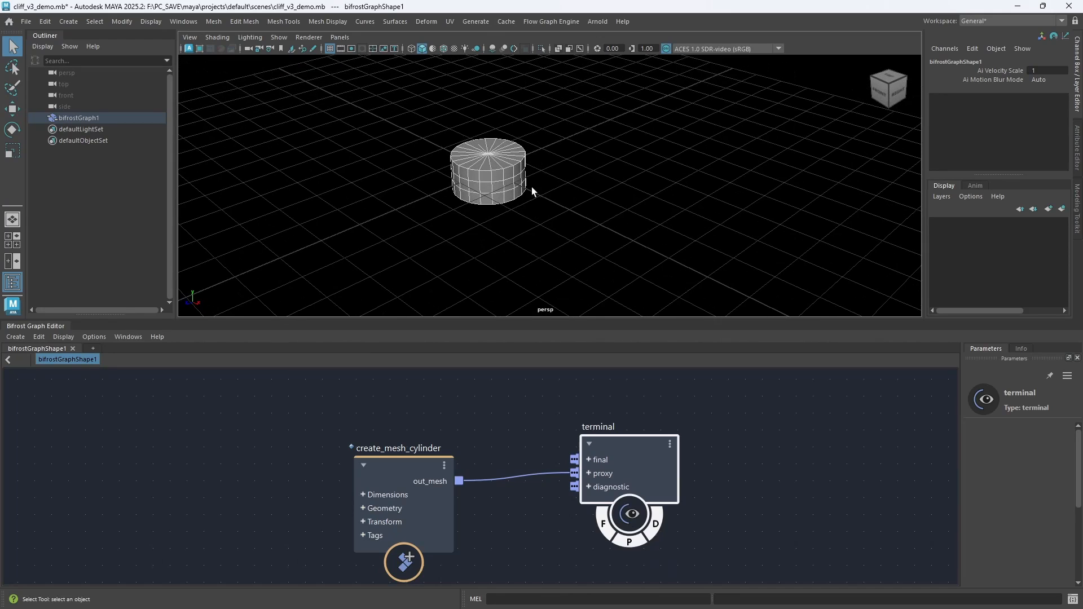
left_click(403, 467)
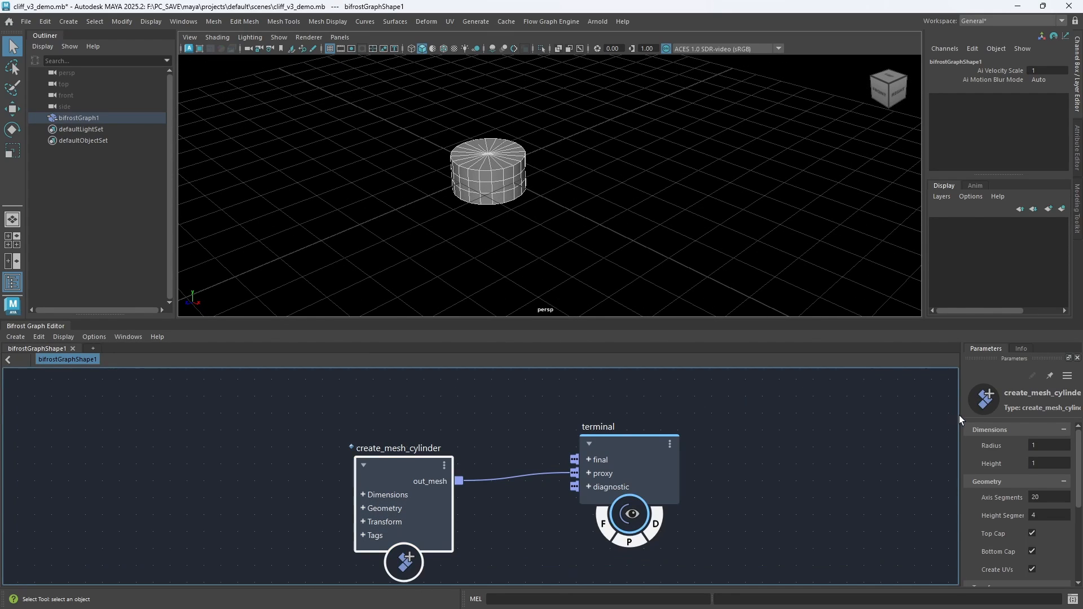
left_click_drag(962, 414, 890, 417)
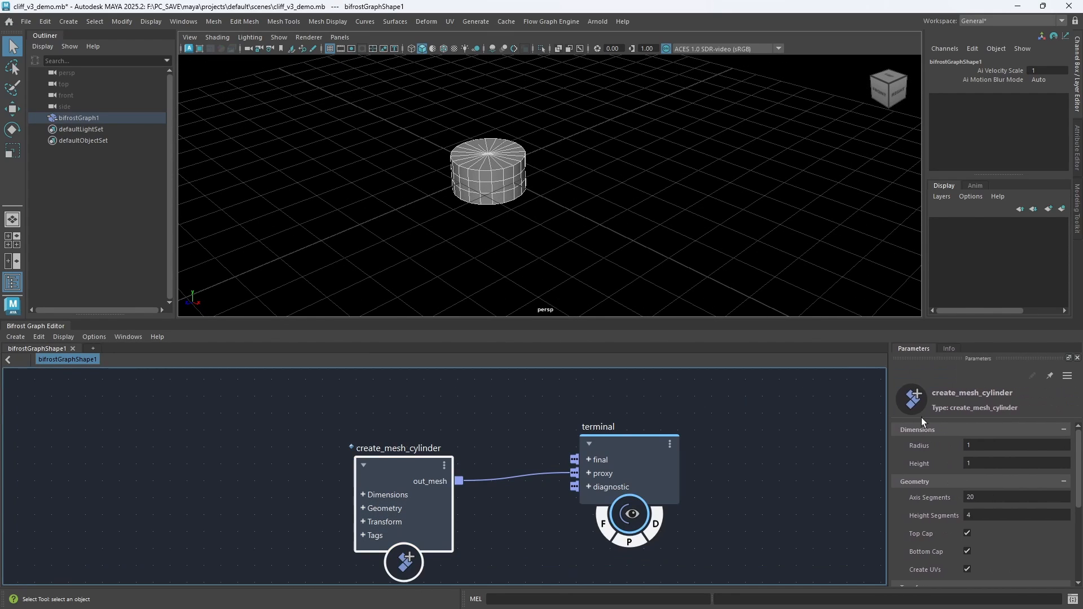
left_click_drag(1078, 444, 1079, 543)
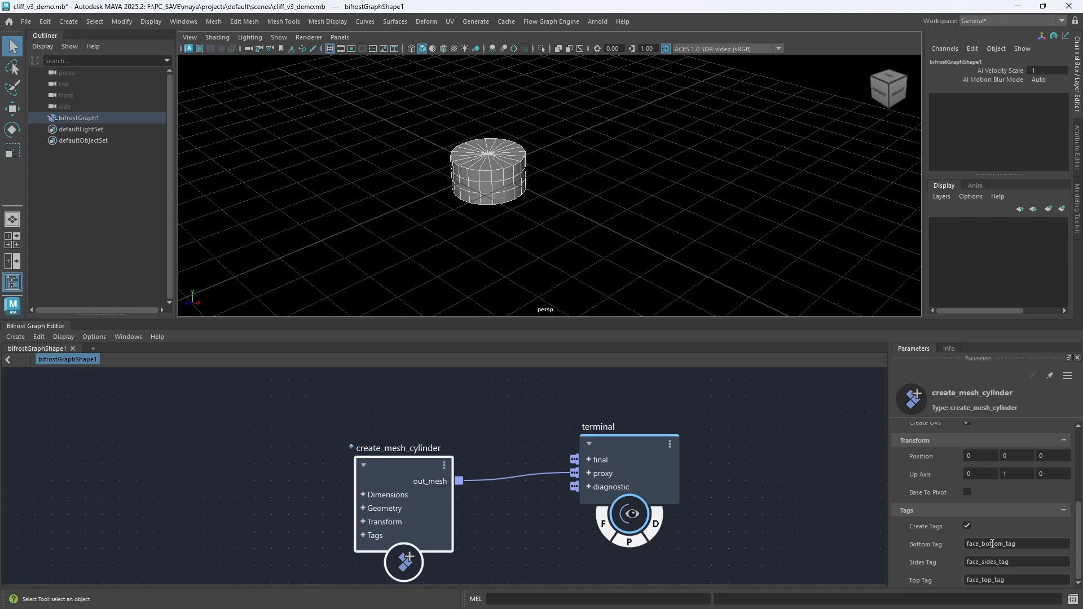
mouse_move(529, 214)
left_mouse_down("alt")
mouse_move(525, 175)
mouse_move(534, 223)
left_mouse_up("alt")
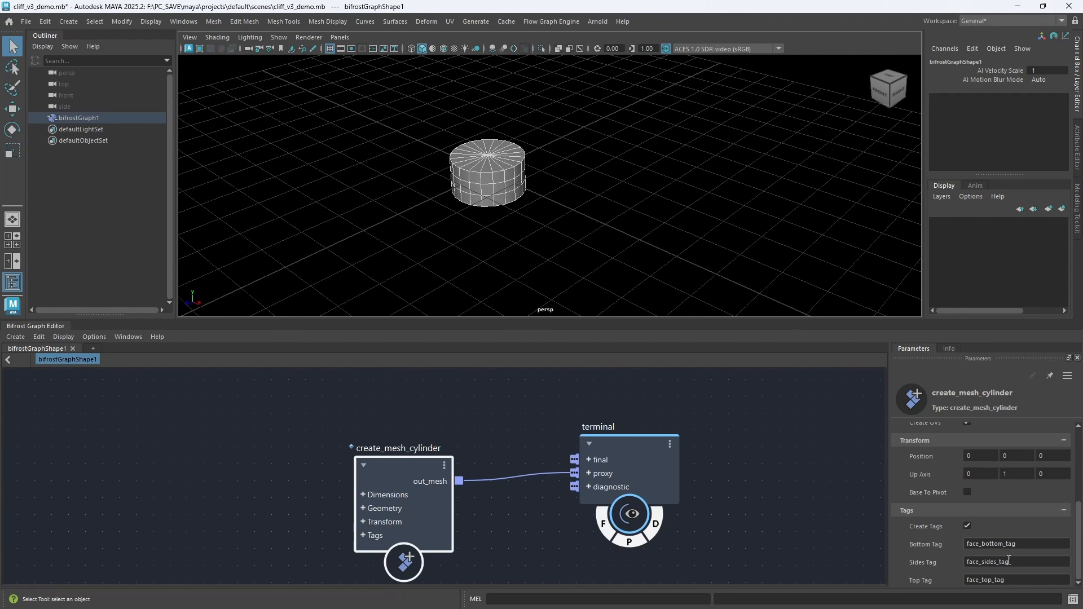
Add a get_component_tag node below the cylinder-to-terminal connection and feed its geometry input from the cylinder's out_mesh
scroll(527, 406, "up", 1)
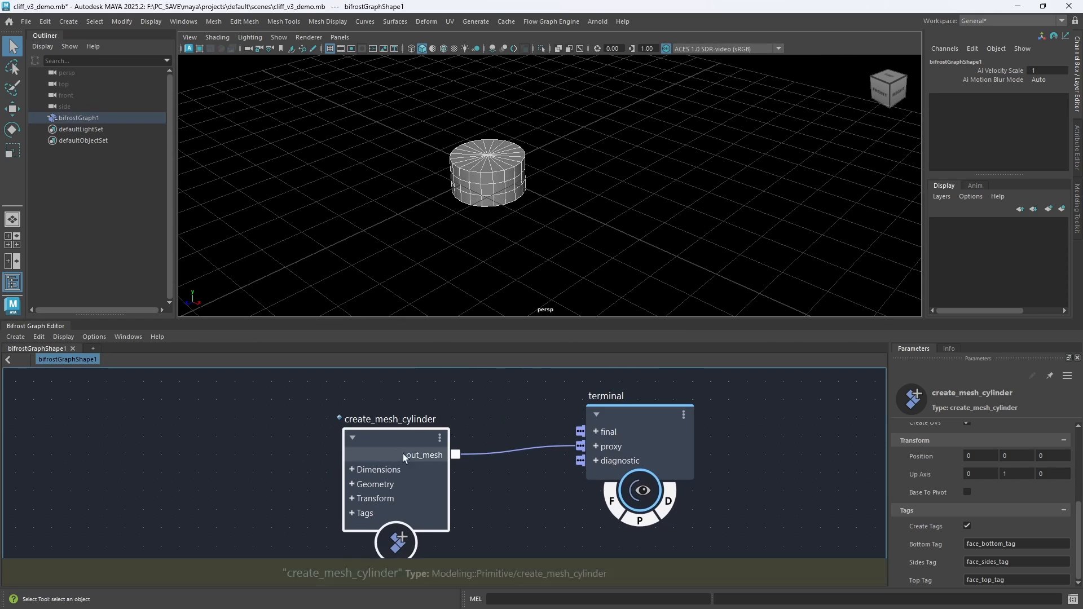
left_click_drag(403, 454, 240, 458)
left_click(392, 492)
key("Tab")
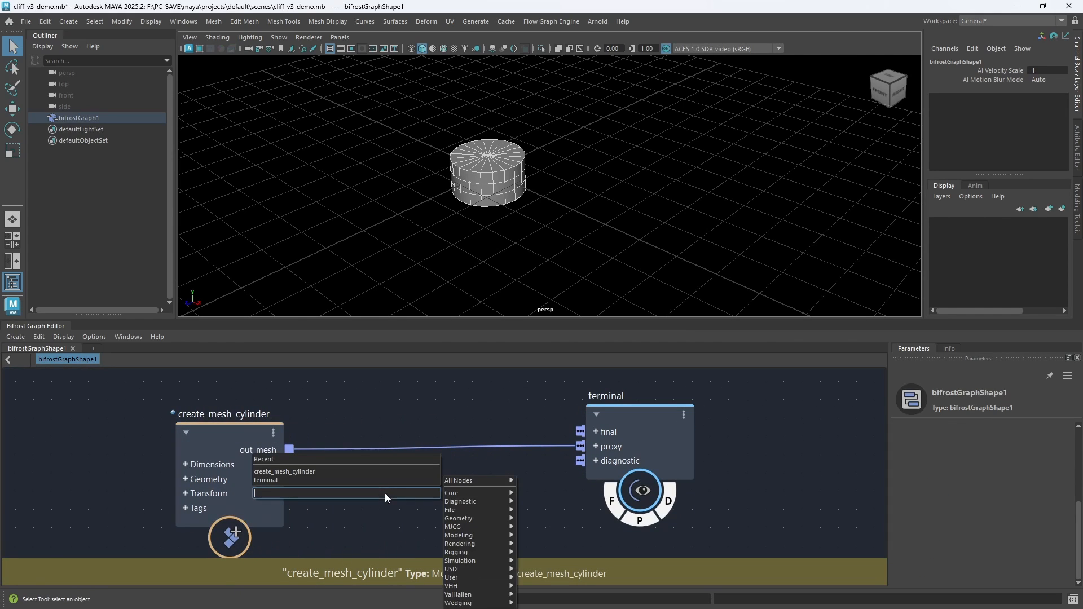
type("gct")
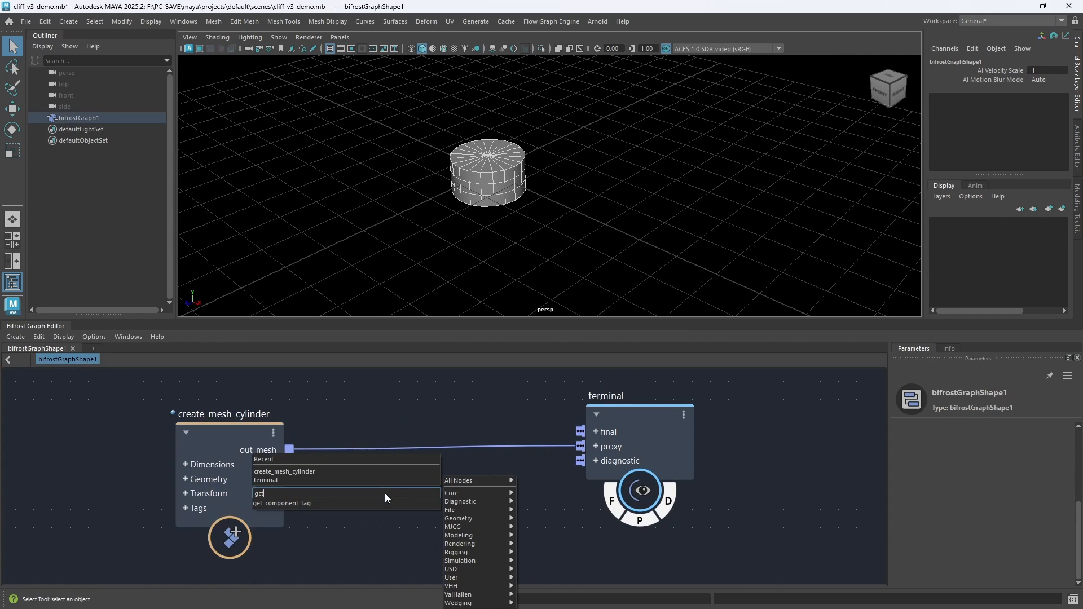
key("Return")
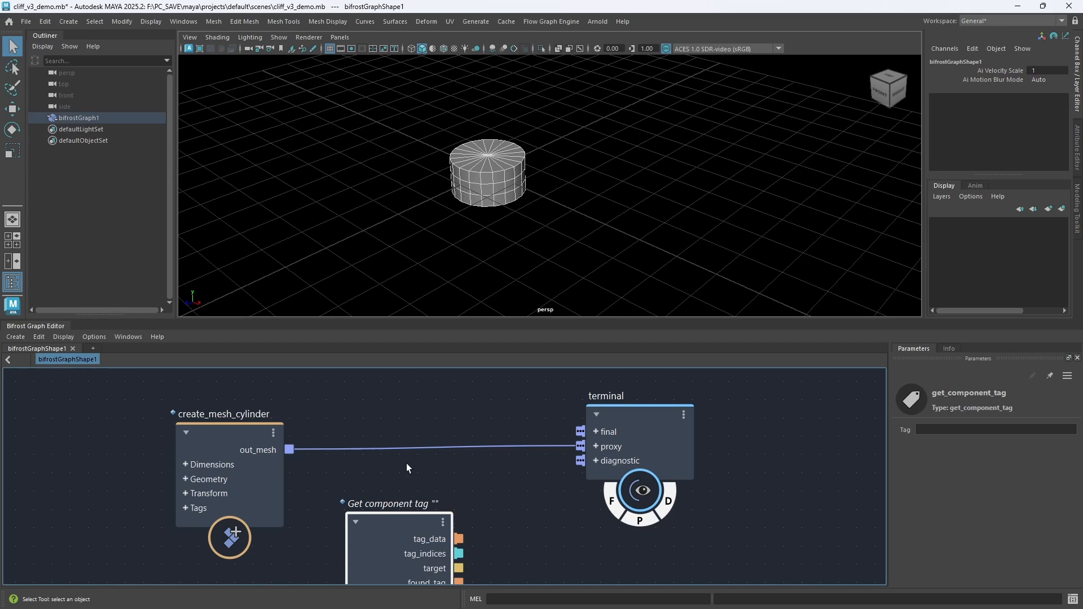
left_click_drag(289, 449, 342, 555)
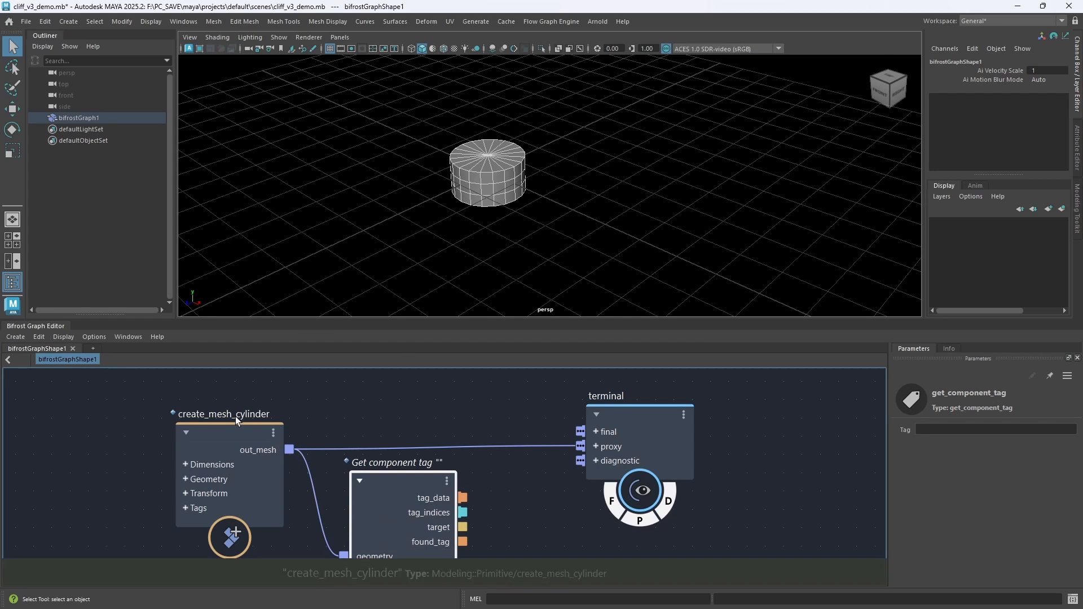
Copy the cylinder's Top Tag name, face_top_tag, into the Tag parameter of the get_component_tag node
left_click(276, 422)
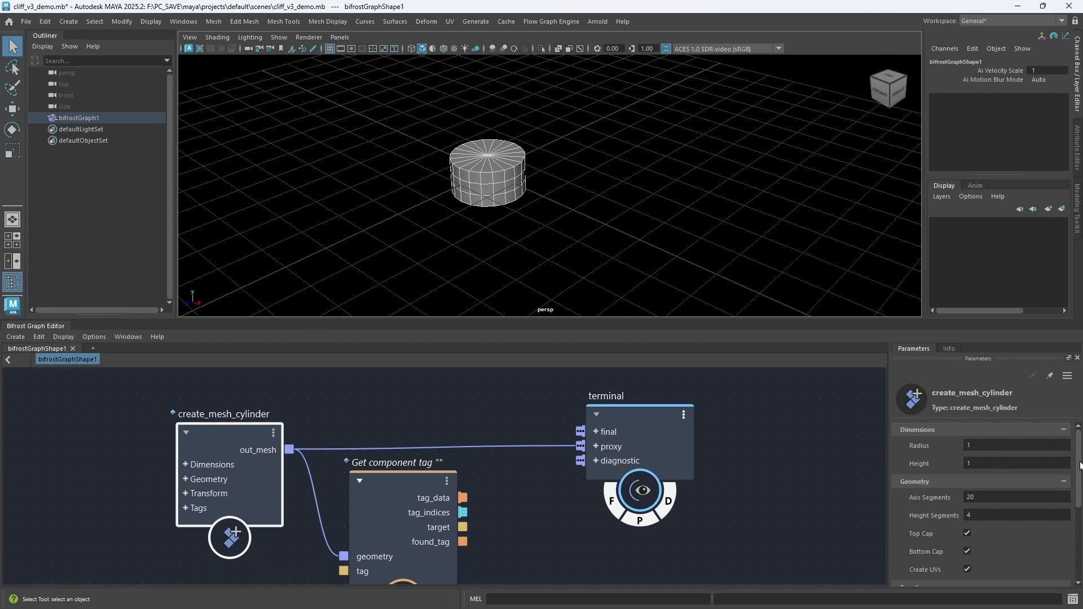
scroll(1079, 510, "down", 3)
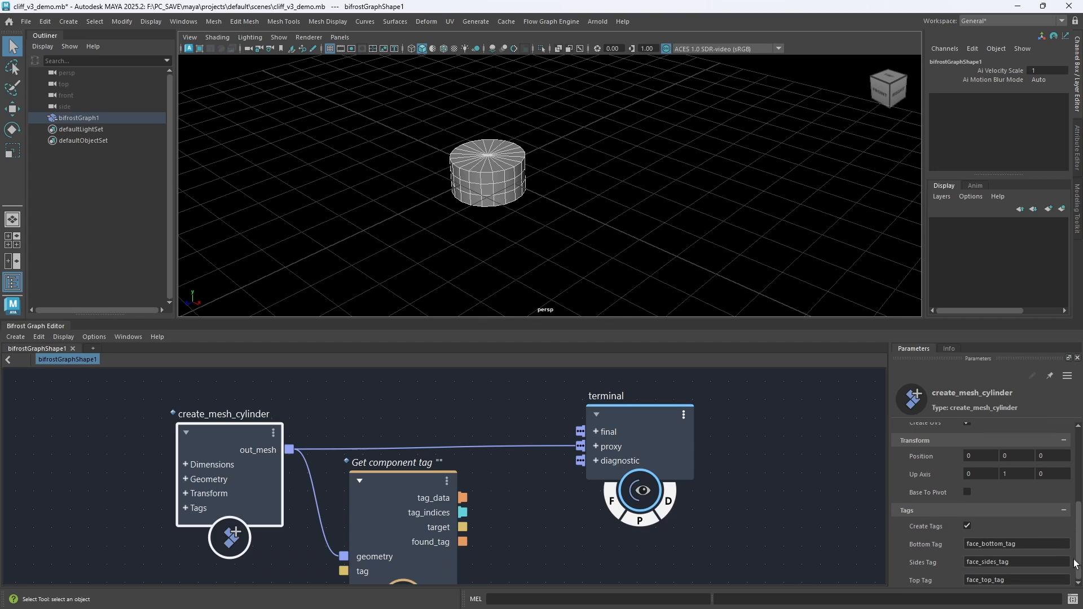
double_click(1017, 575)
key("ctrl+c")
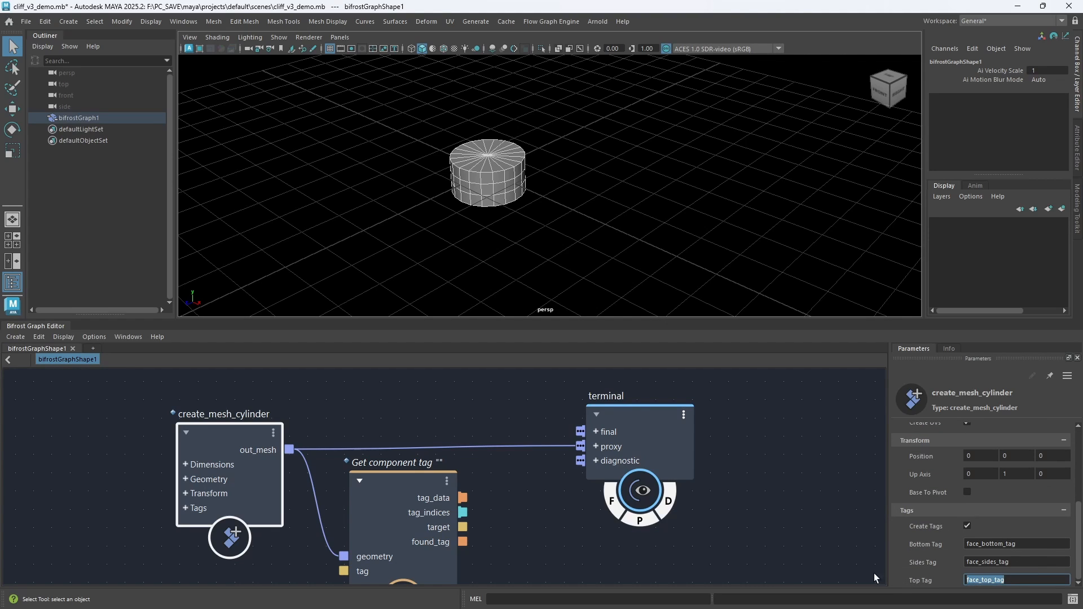
left_click(390, 489)
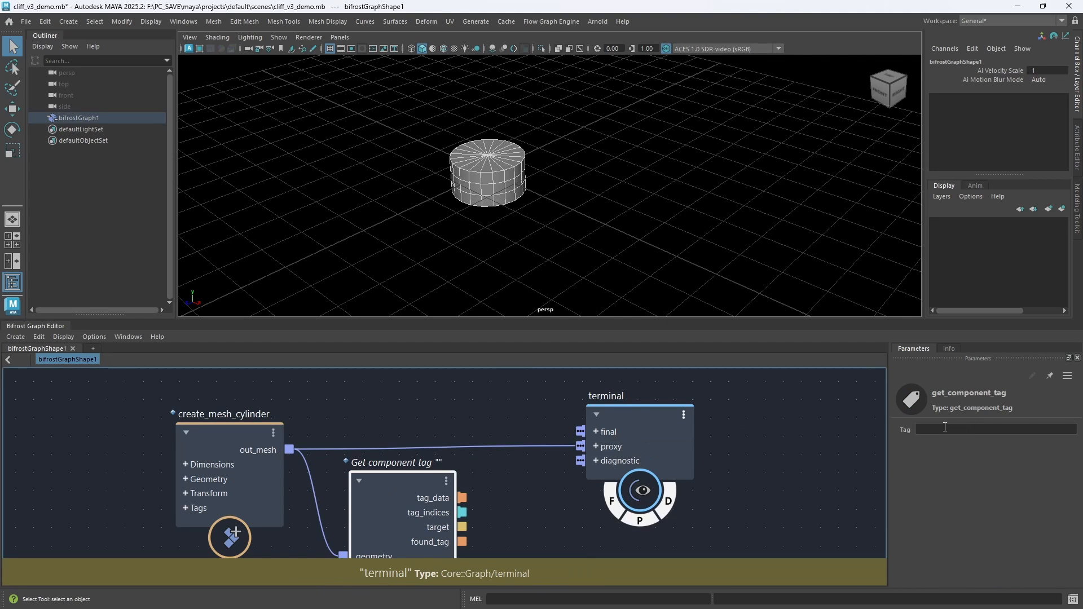
left_click(947, 430)
key("ctrl+v")
key("Return")
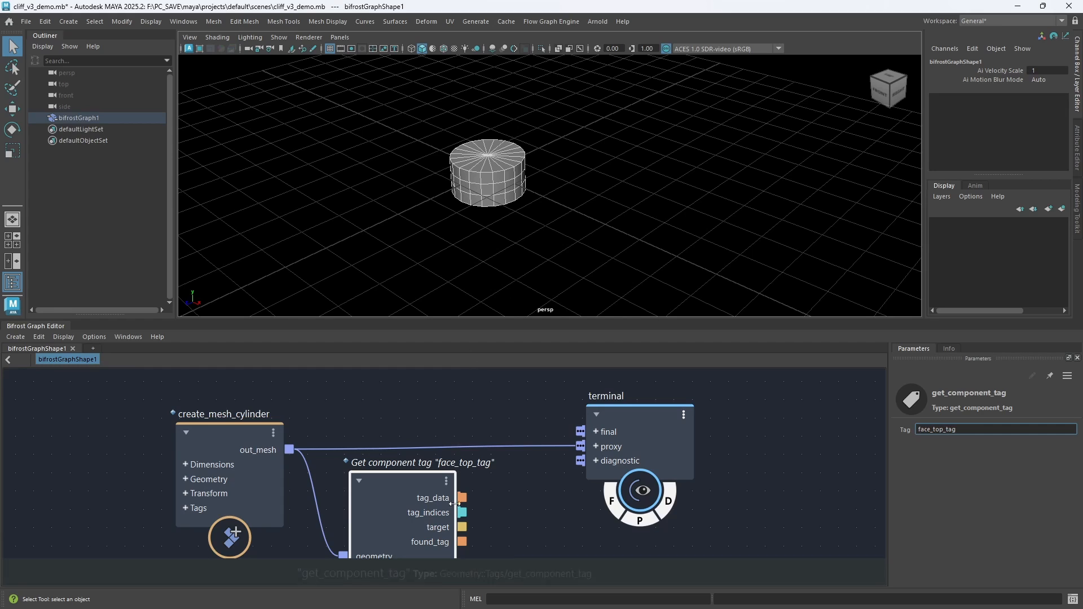
Rearrange the tag, terminal and cylinder nodes to free space along the cylinder-to-terminal connection
left_click_drag(421, 499, 404, 506)
left_click_drag(618, 426, 674, 397)
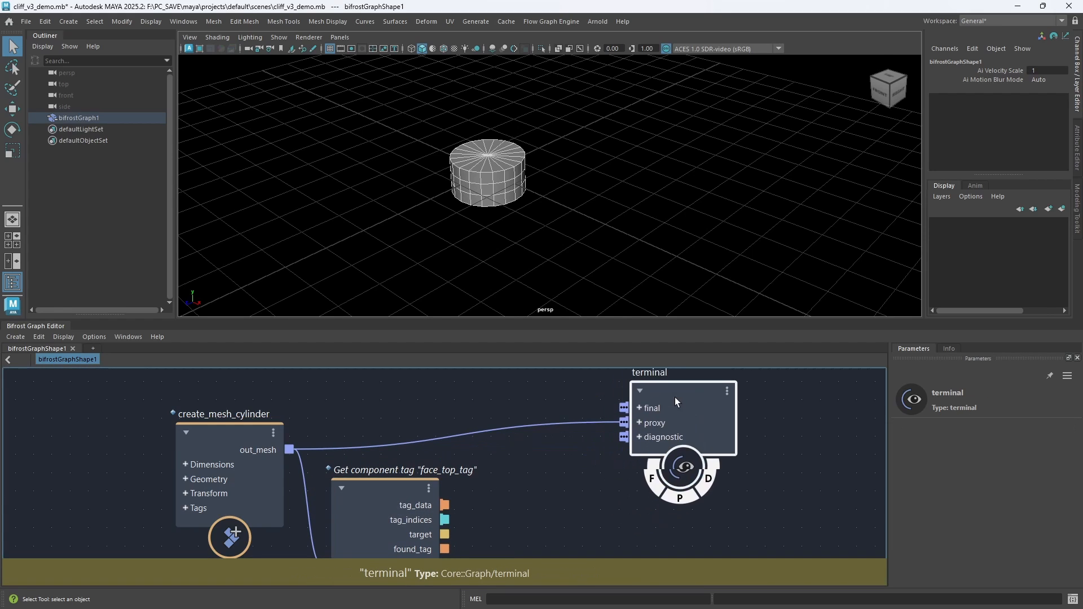
left_click_drag(268, 465, 263, 437)
Insert a filter_faces node between the cylinder and terminal, and connect the tag node's tag_indices to its faces_to_keep
left_click(516, 459)
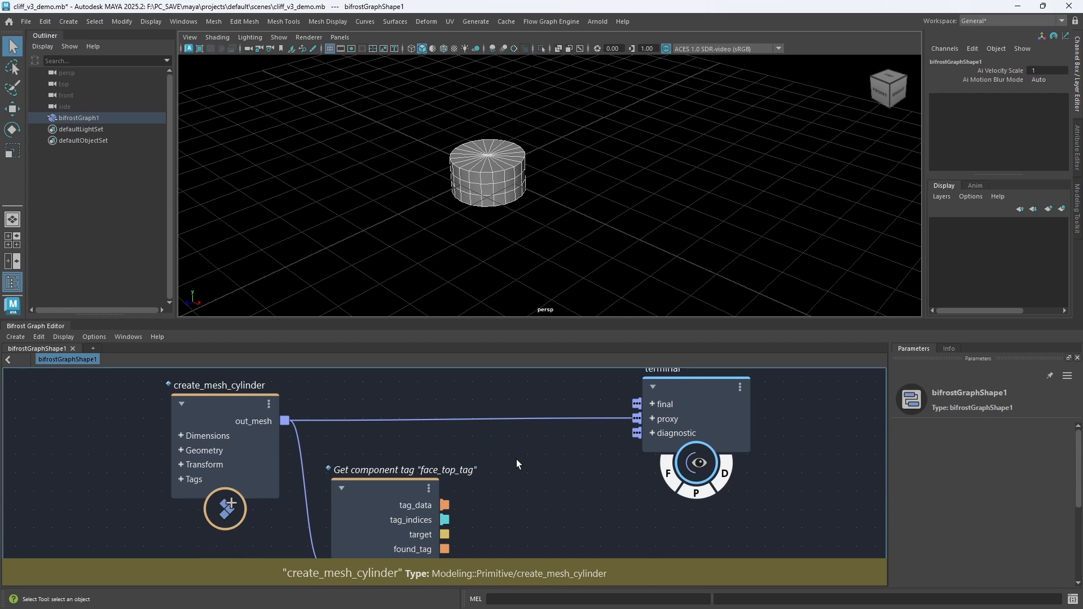
key("Tab")
type("filter")
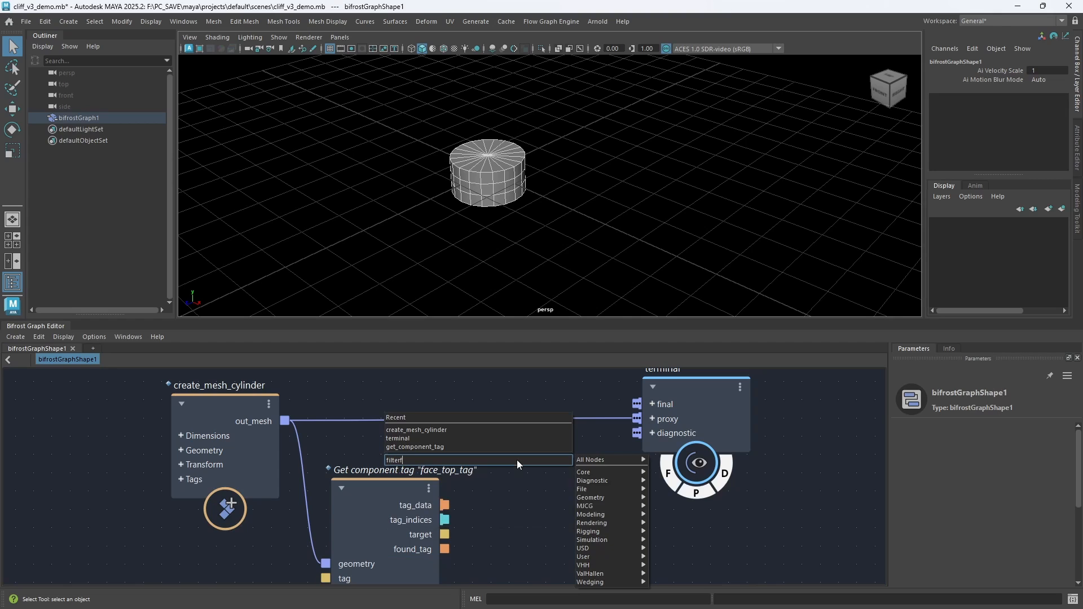
type("f")
key("BackSpace")
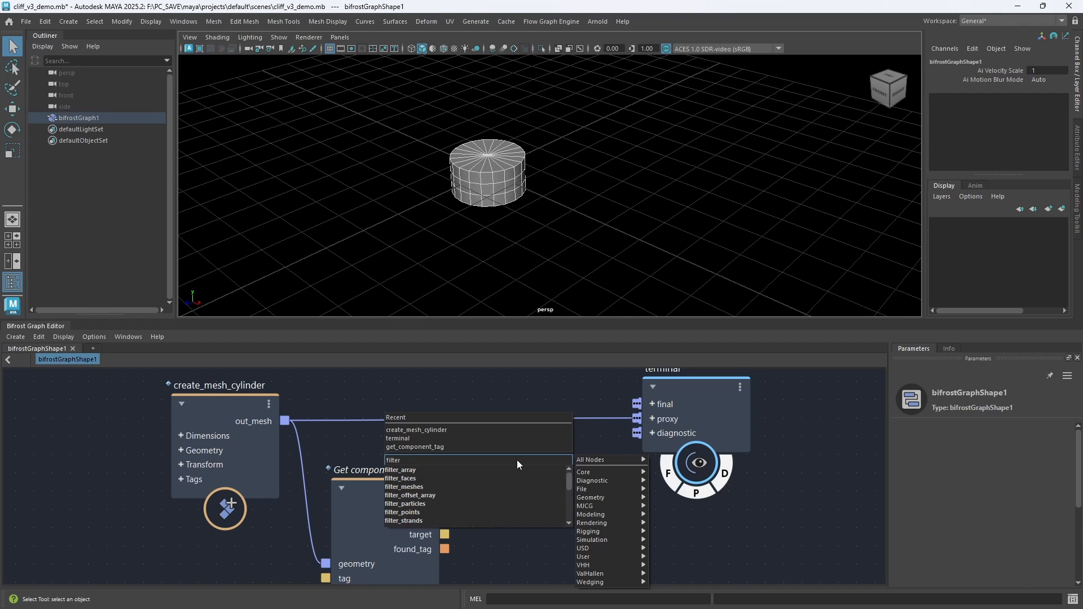
key("Down")
key("Return")
left_click_drag(517, 511, 520, 414)
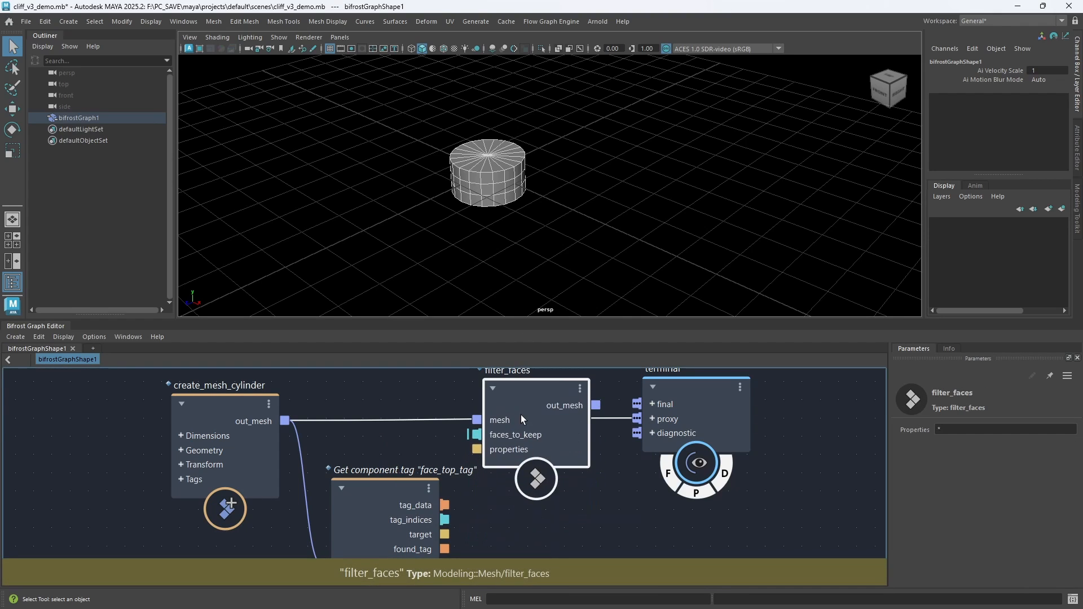
left_click(533, 431)
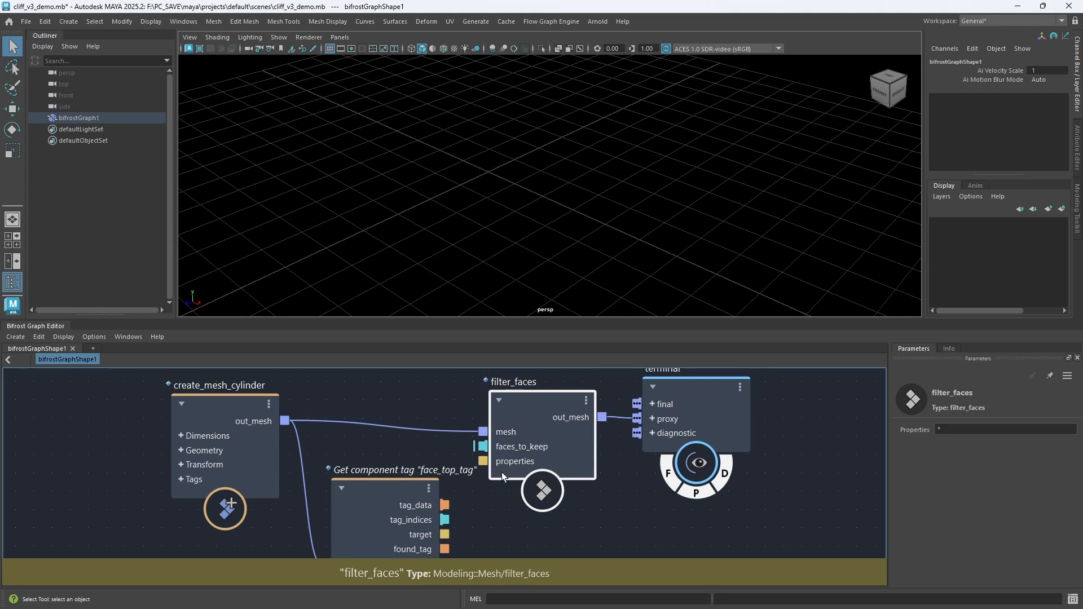
left_click_drag(445, 519, 483, 448)
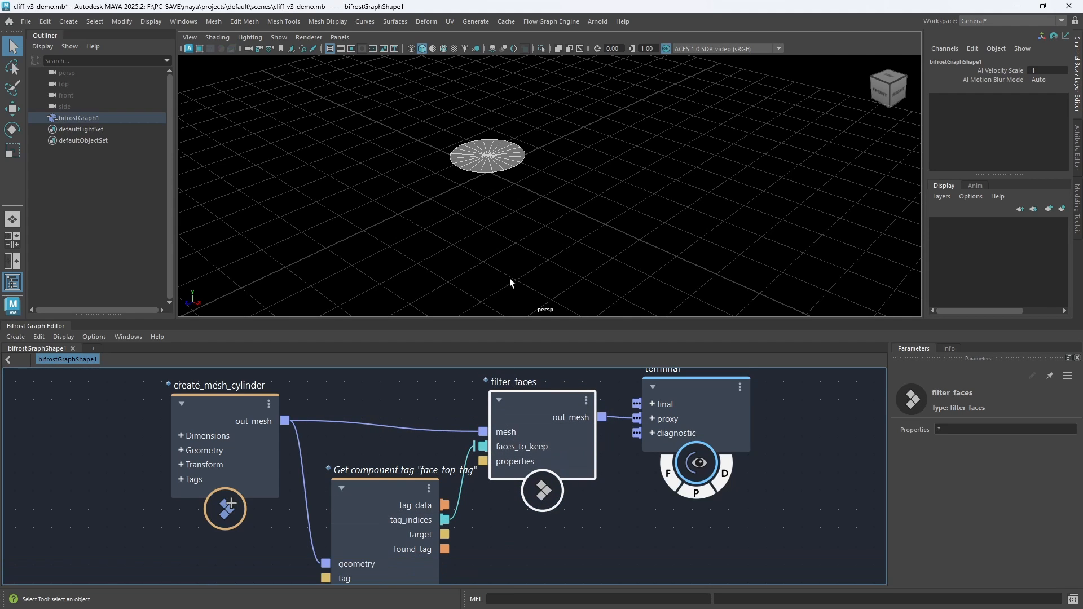
Move the terminal node farther away from filter_faces, leaving a wide gap between the two nodes
left_click_drag(536, 150, 502, 204, "alt")
left_click_drag(666, 388, 827, 386)
right_click_drag(516, 224, 427, 245, "alt")
right_click_drag(681, 491, 495, 447, "alt")
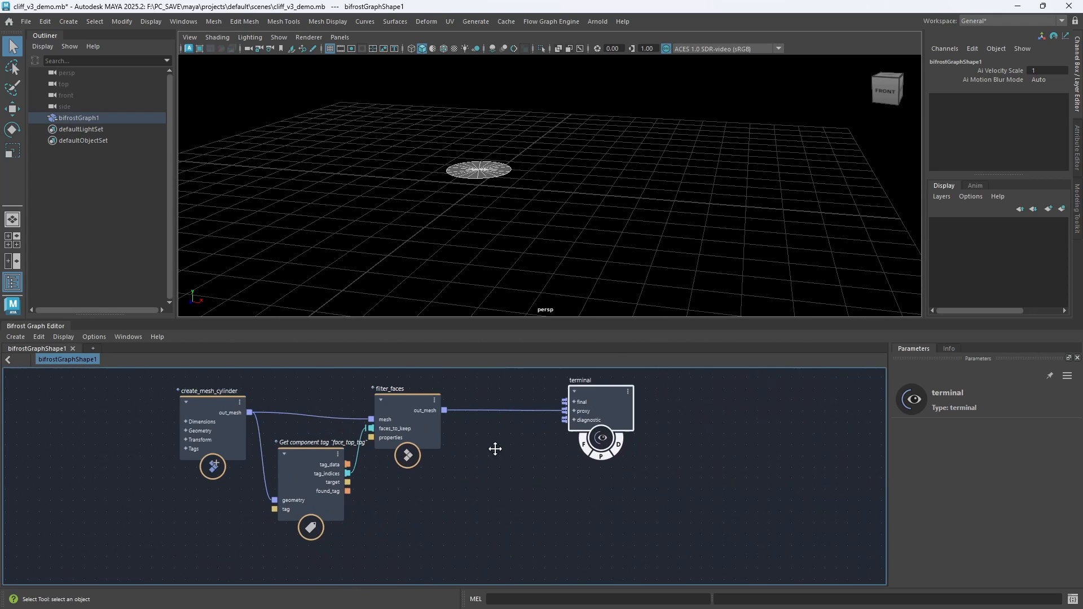
left_click_drag(499, 222, 510, 252, "alt")
right_click_drag(501, 455, 466, 477, "alt")
middle_click_drag(466, 477, 459, 475, "alt")
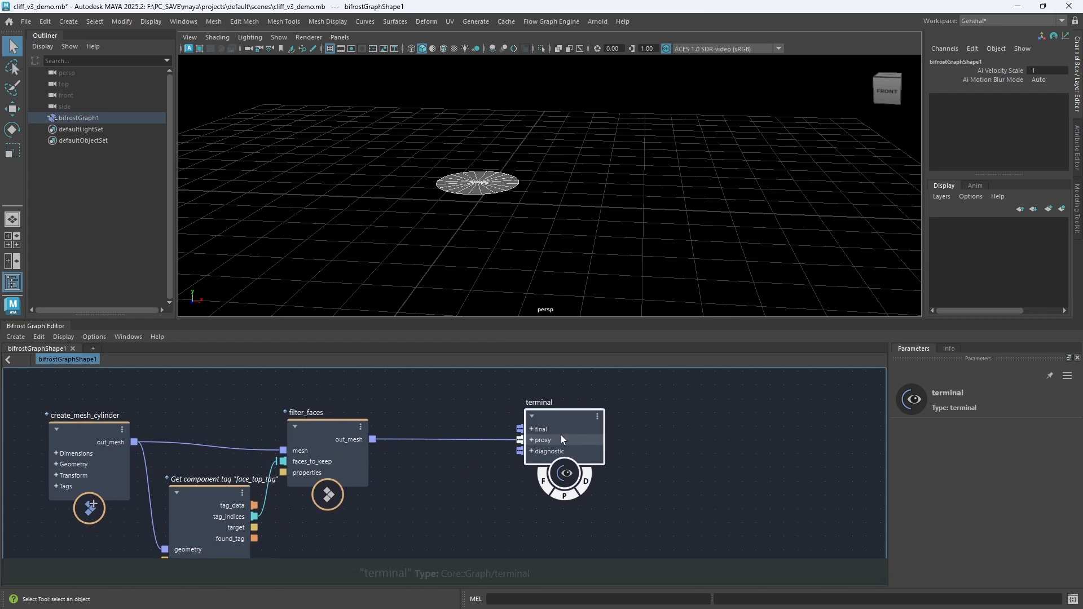
Make more room before the terminal and insert a transform_points node on the connection between filter_faces and terminal
left_click_drag(561, 423, 713, 425)
right_click_drag(509, 483, 516, 468, "alt")
middle_click_drag(516, 469, 503, 467, "alt")
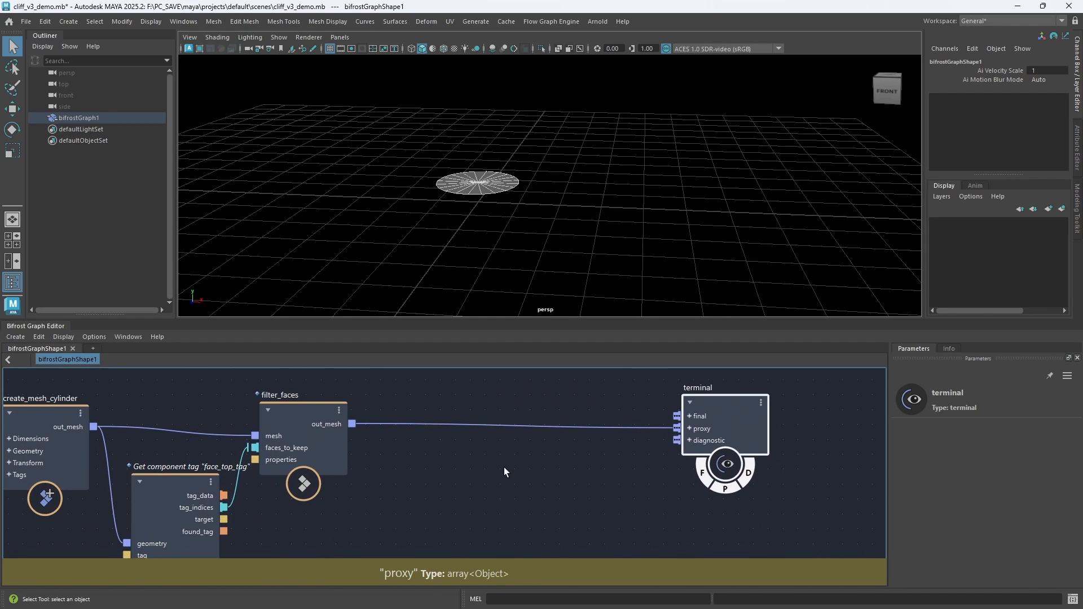
left_click(490, 459)
key("Tab")
type("tran")
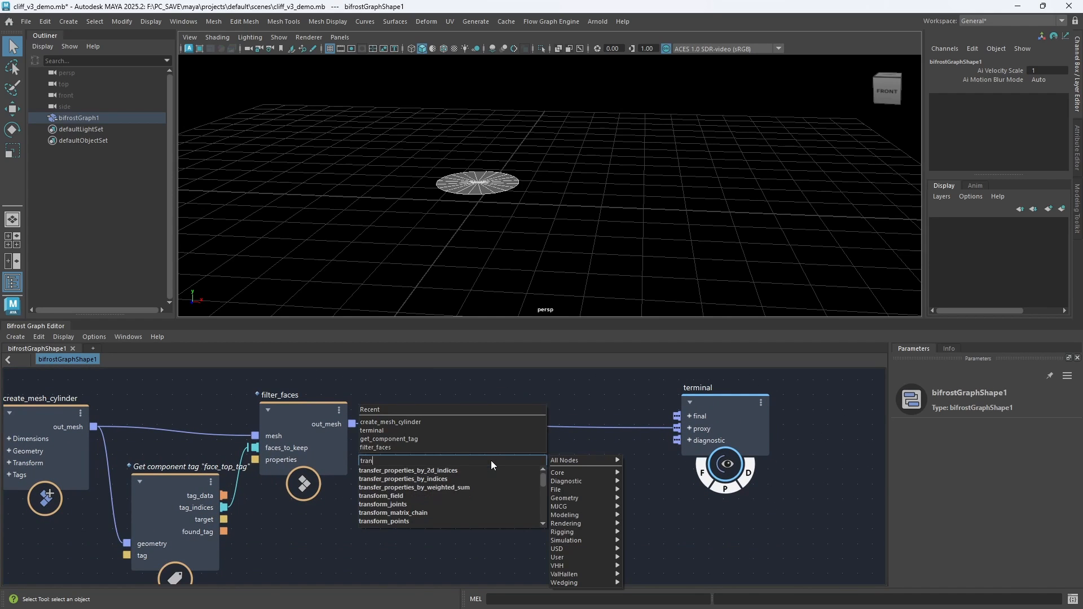
key("Down")
key("Down")
key("Down")
key("Down")
key("Down")
key("Down")
key("Down")
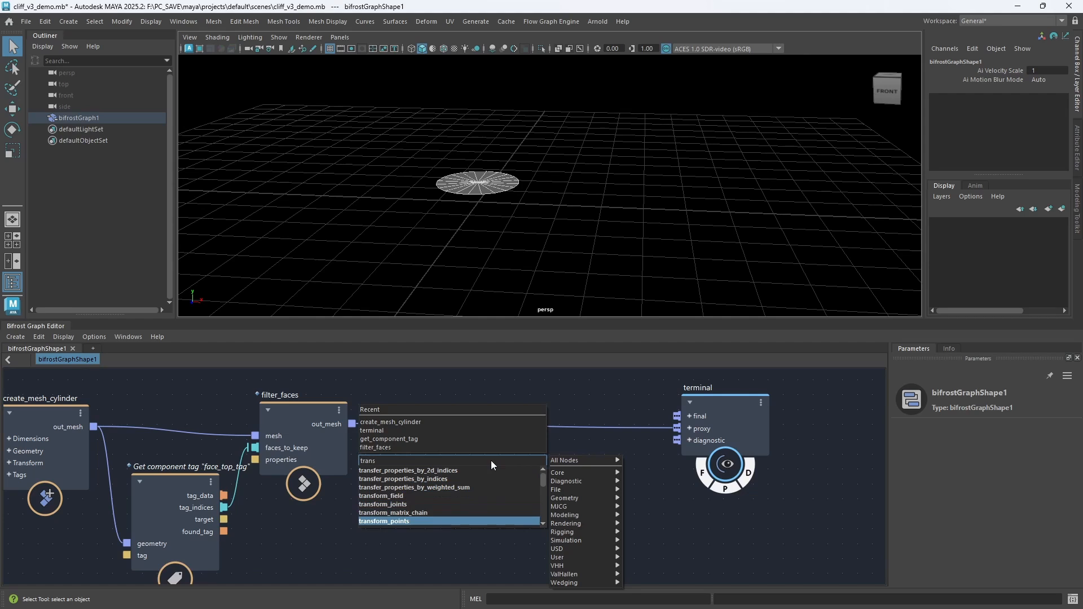
key("Return")
left_click_drag(491, 497, 537, 418)
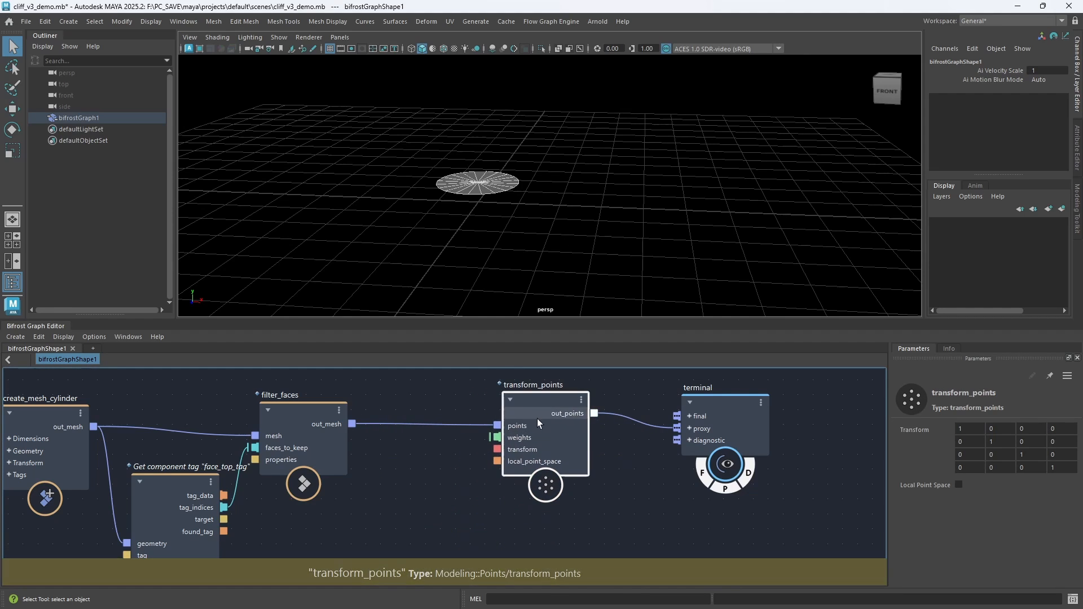
Add an SRT_to_matrix node below the main chain and connect its transform output to the transform input of transform_points
right_click(521, 449)
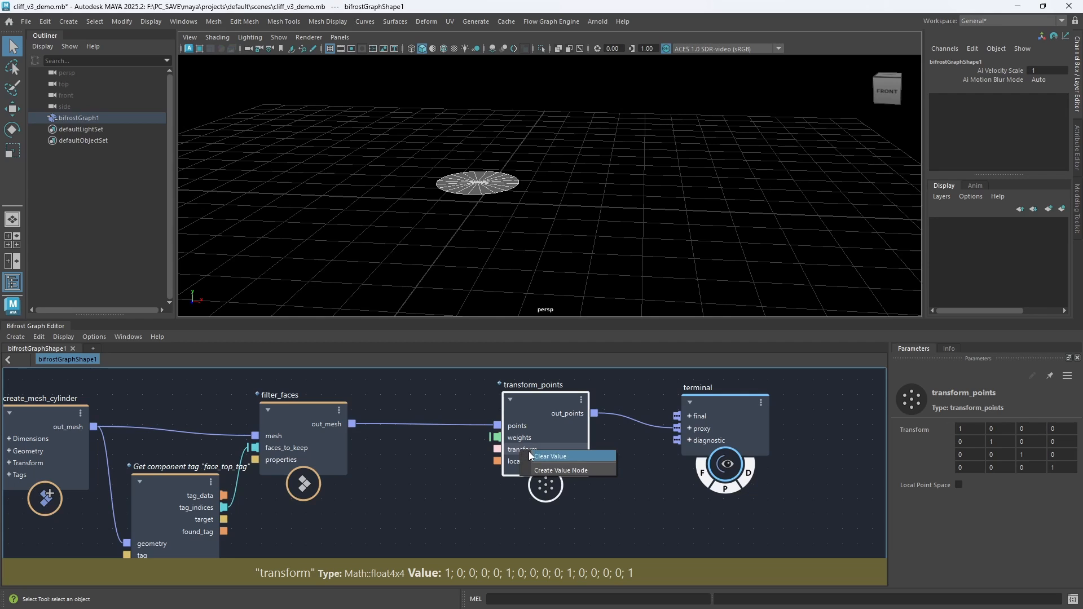
left_click(453, 465)
middle_click_drag(445, 475, 467, 458)
key("Tab")
type("srt")
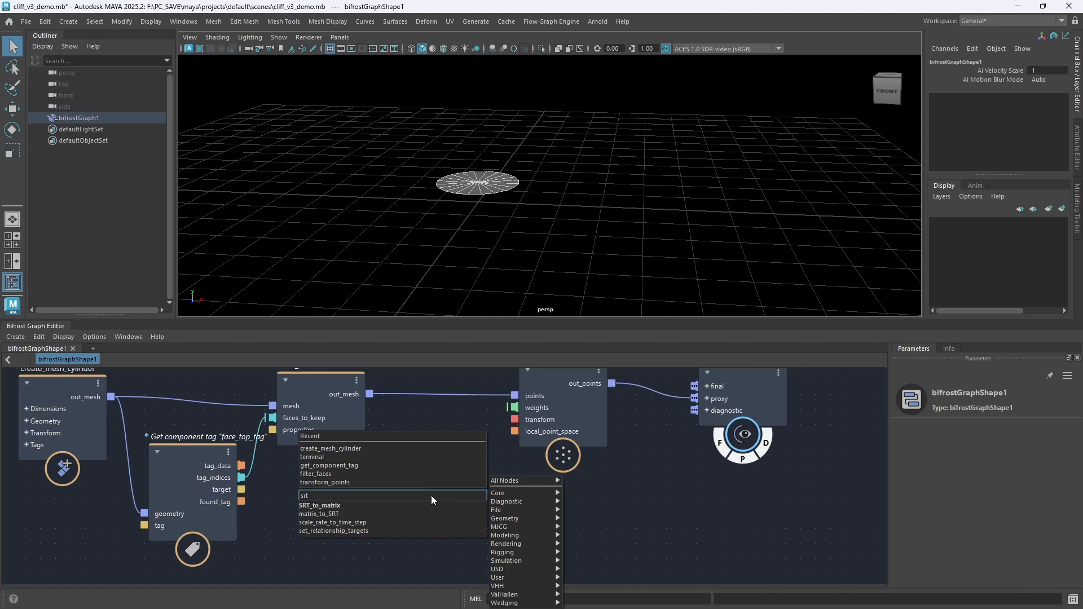
key("Down")
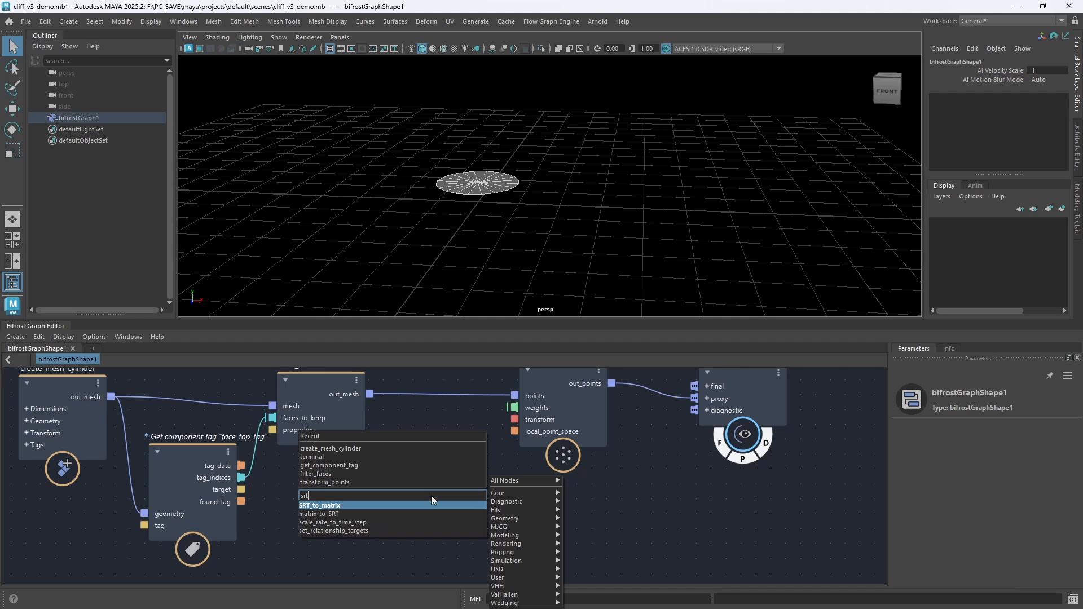
key("Return")
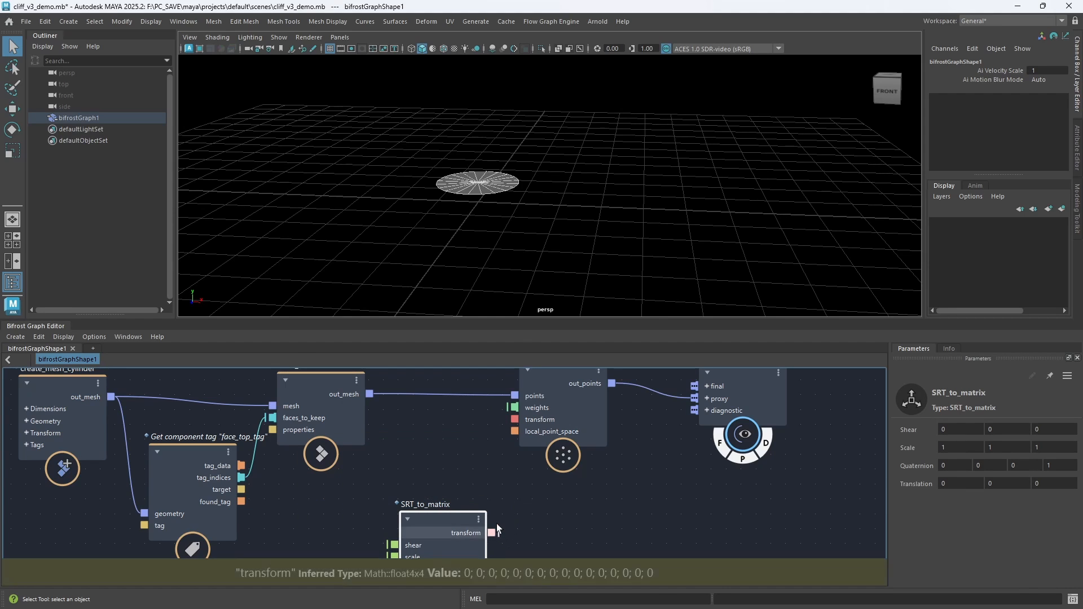
left_click_drag(491, 532, 514, 420)
left_click_drag(474, 512, 457, 464)
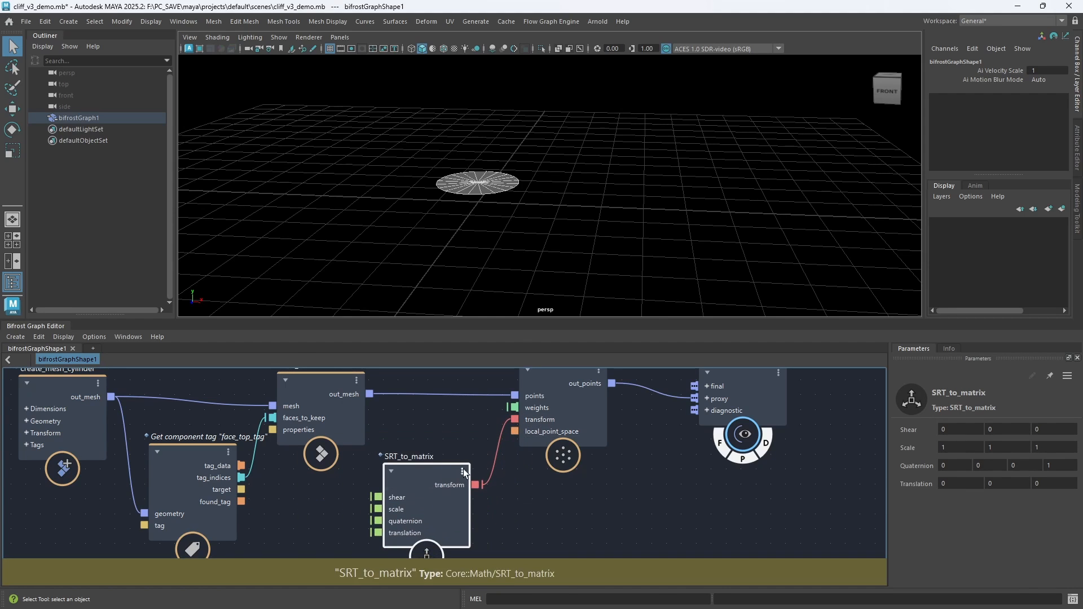
Set the Y translation of the SRT_to_matrix node to -0.5
left_click(1001, 484)
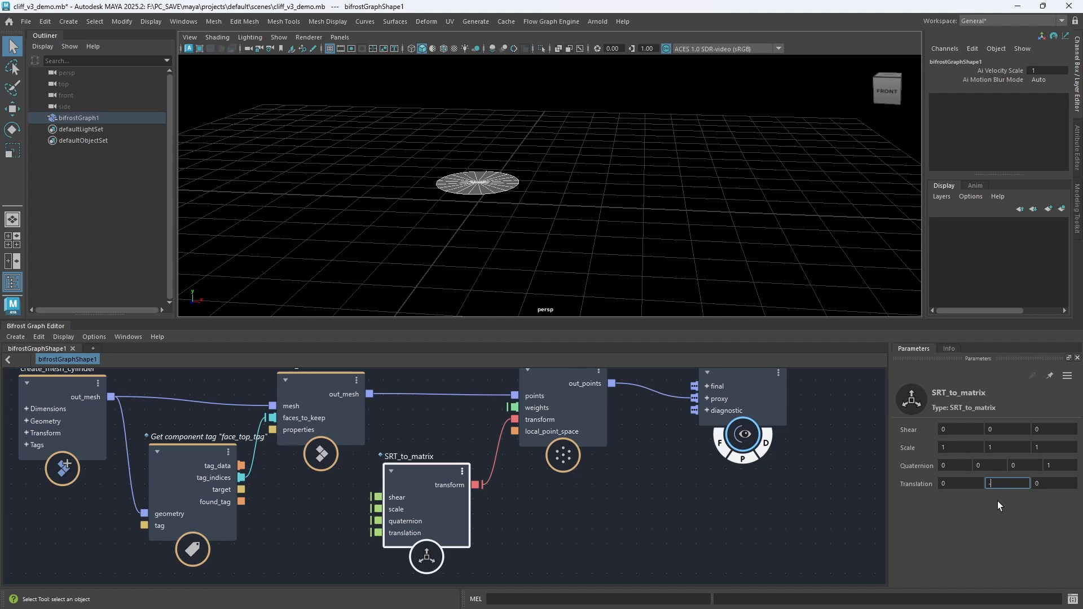
type("-.5")
key("Return")
left_click_drag(508, 222, 496, 250, "alt")
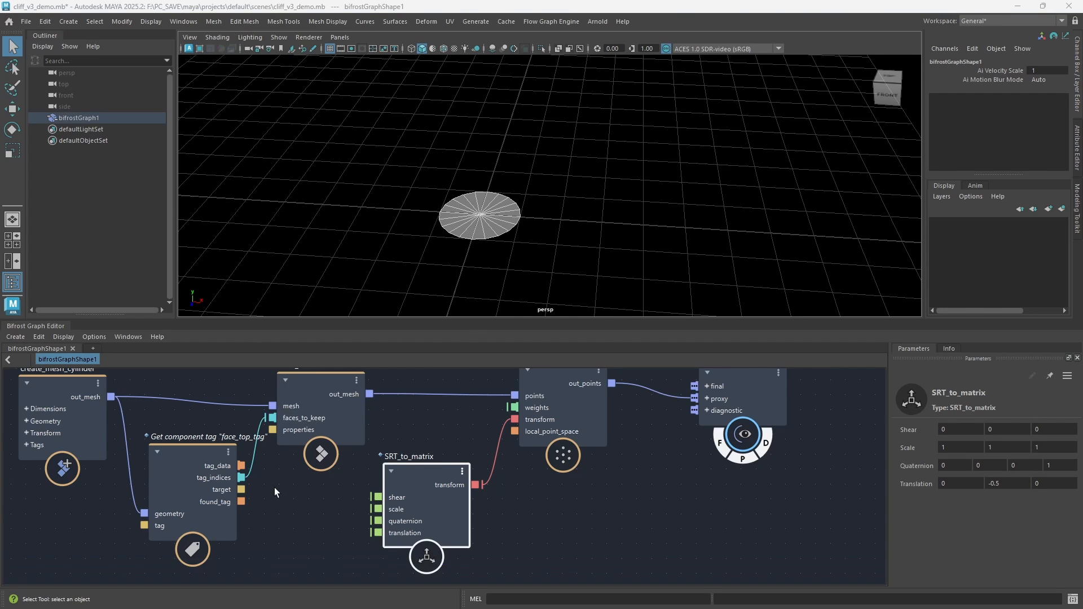
Set the create_mesh_cylinder node's Axis Segments to 32 and its Radius to 1.1
middle_click_drag(275, 487, 523, 470)
left_click(316, 406)
left_click(979, 496)
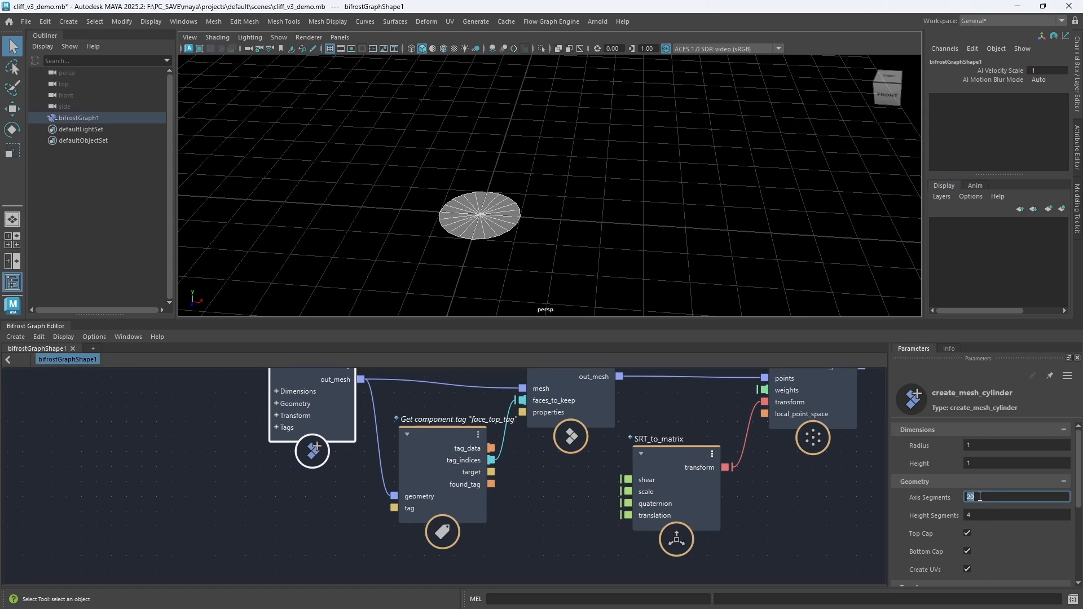
type("32")
key("Return")
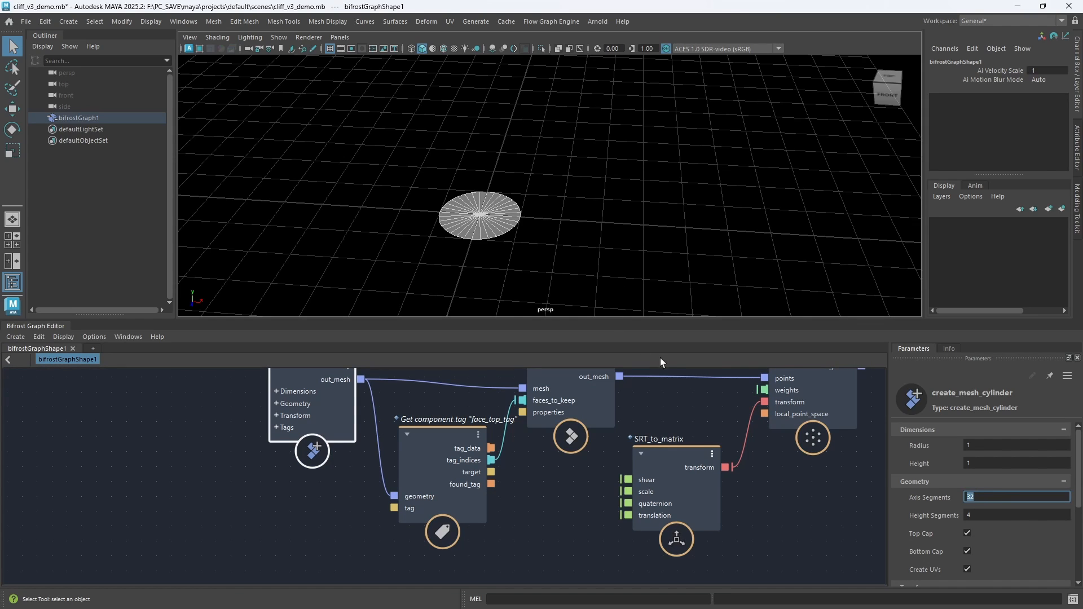
left_click(979, 446)
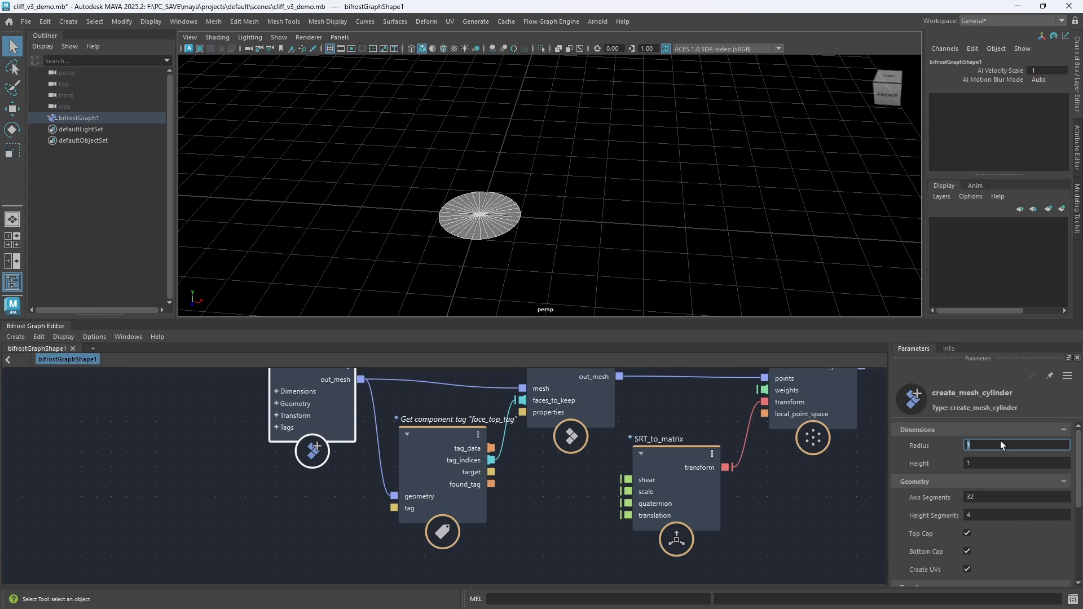
type("1.1")
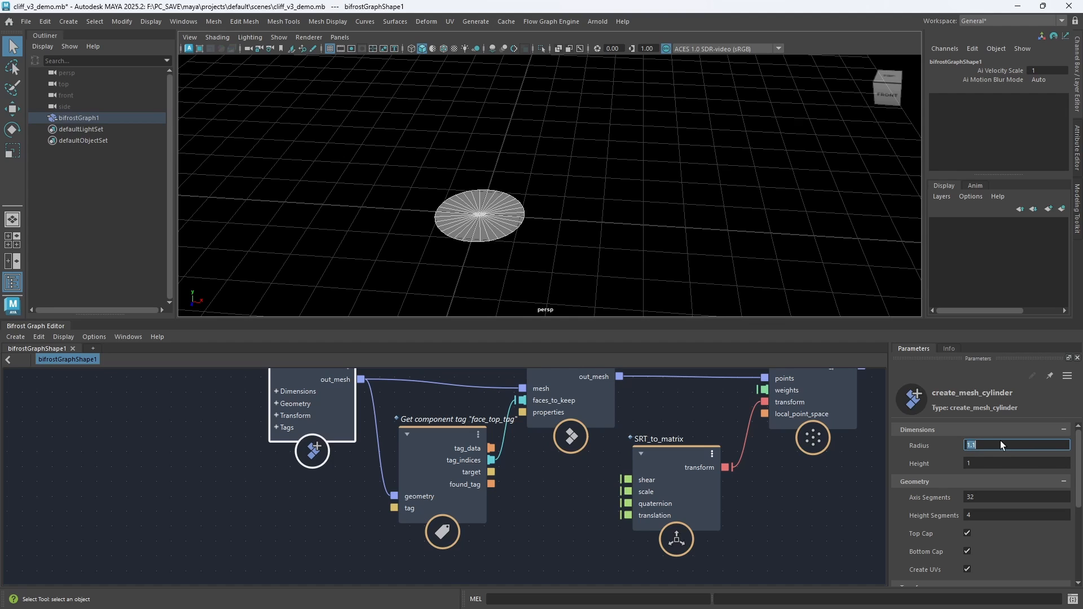
Move the terminal node far away from transform_points and enlarge the graph editor area
type("a")
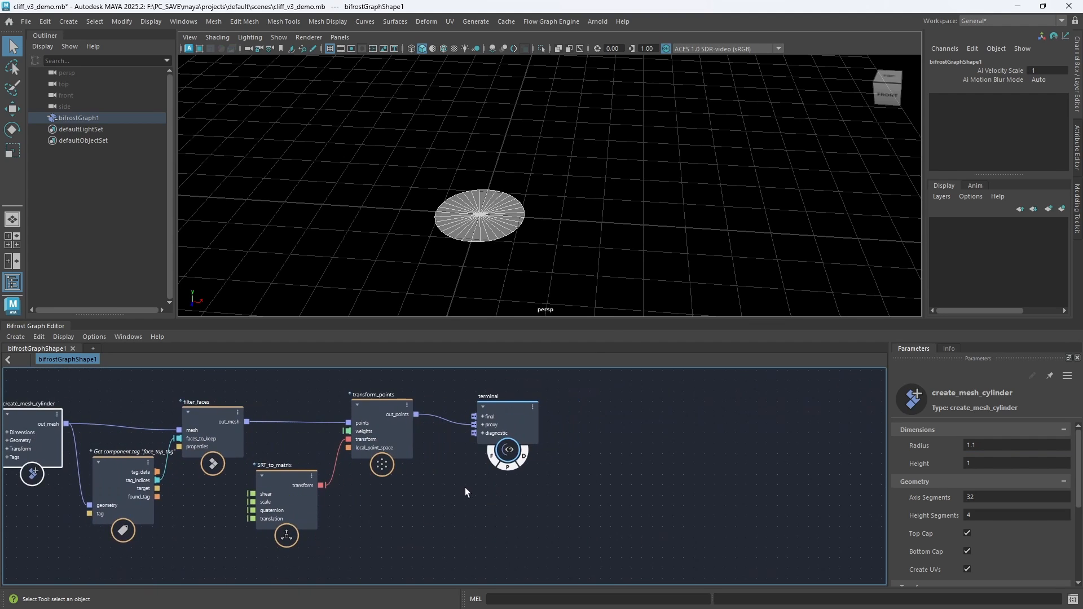
left_click_drag(503, 415, 817, 405)
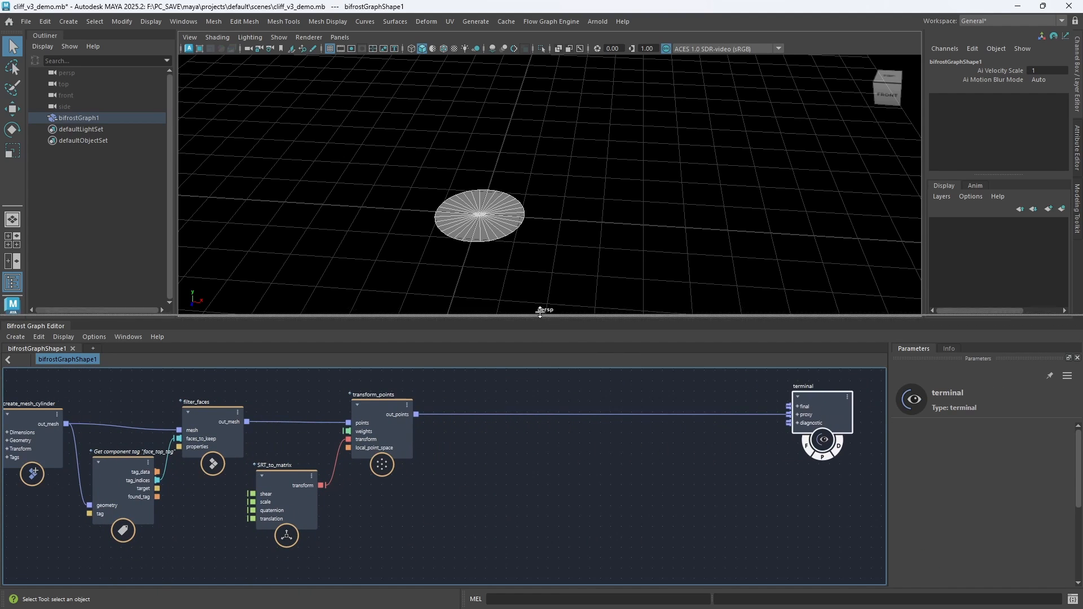
left_click_drag(540, 310, 540, 281)
key("a")
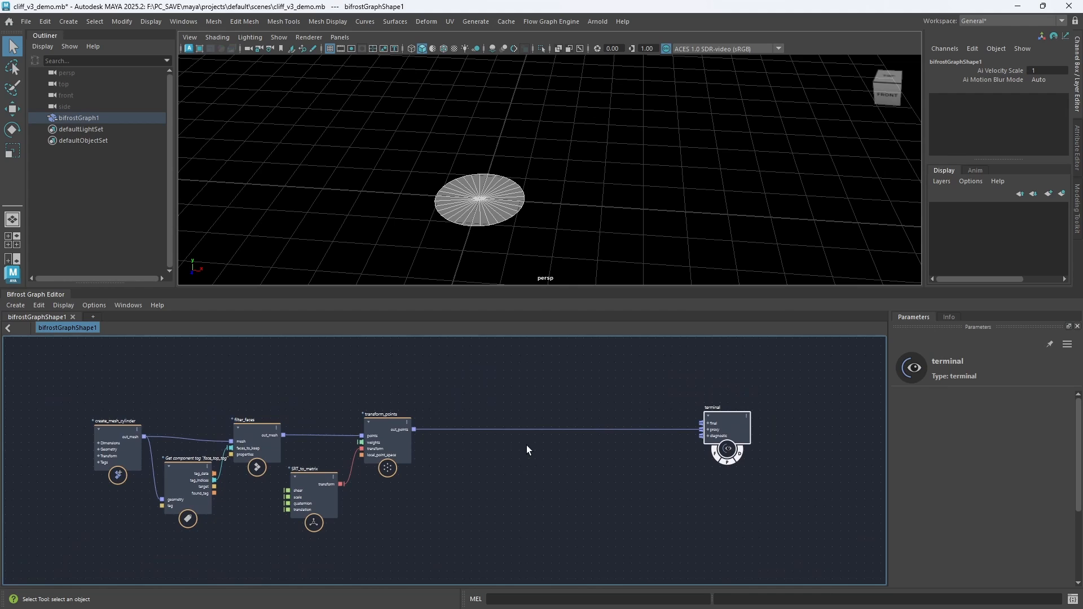
scroll(485, 474, "up", 2)
Insert a pass node on the connection between transform_points and terminal
left_click(437, 475)
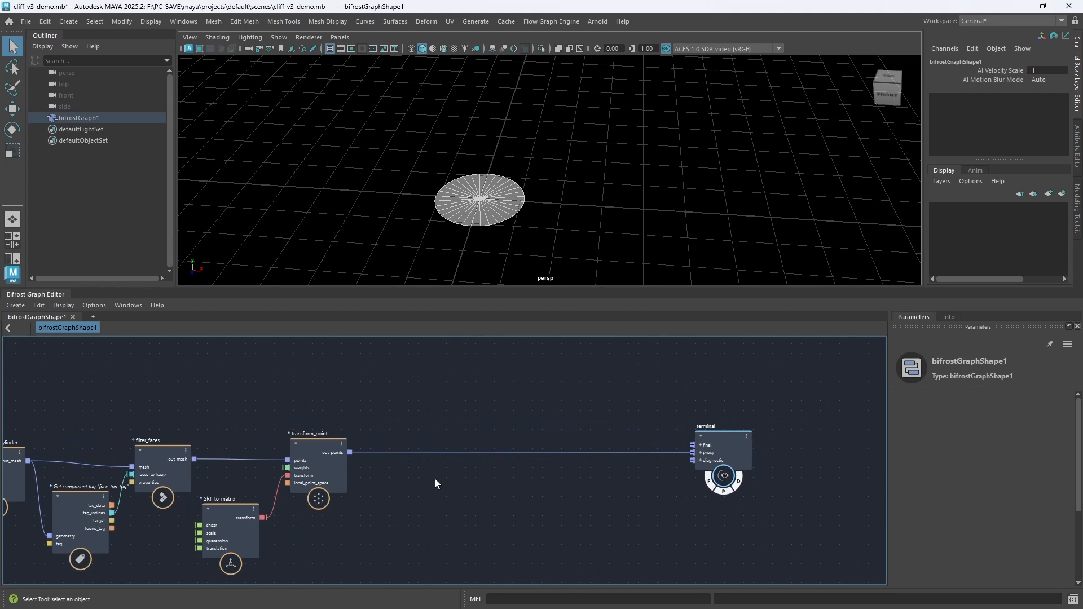
key("Tab")
type("pas")
key("Return")
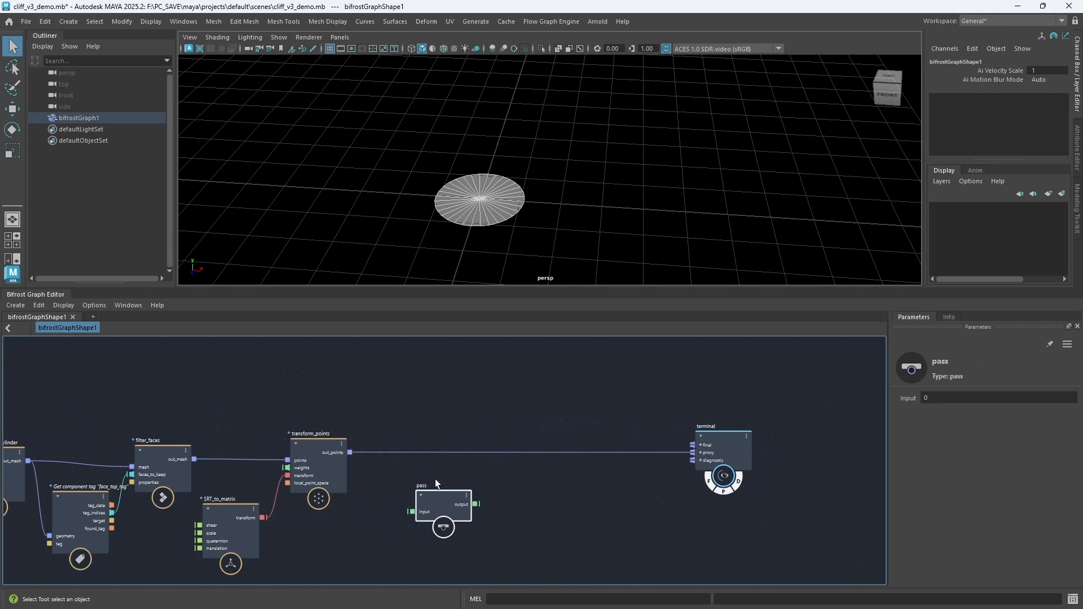
left_click_drag(437, 500, 427, 447)
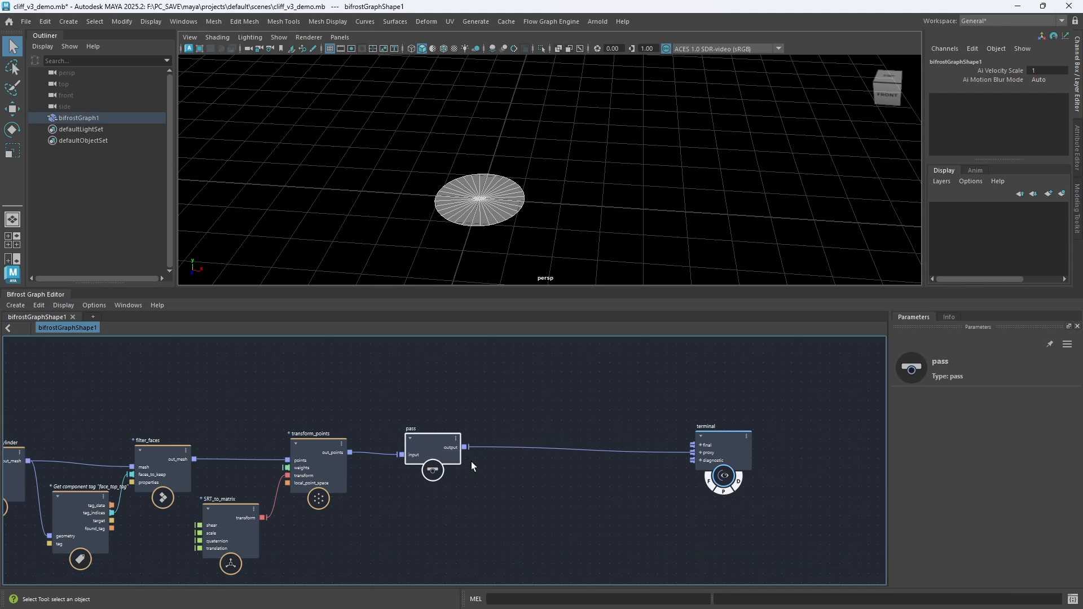
Move the terminal node a little farther away from the pass node
scroll(473, 462, "up", 1)
scroll(514, 467, "down", 1)
middle_click_drag(541, 475, 476, 472, "alt")
left_click_drag(660, 441, 718, 441)
scroll(497, 490, "down", 2)
Group the cylinder, tag, filter_faces, SRT_to_matrix and transform_points nodes into one compound, leaving out pass and terminal
middle_click_drag(438, 518, 475, 487, "alt")
scroll(435, 484, "up", 1)
right_click_drag(475, 486, 479, 490, "alt")
middle_click_drag(480, 490, 483, 486, "alt")
right_click_drag(452, 484, 471, 477, "alt")
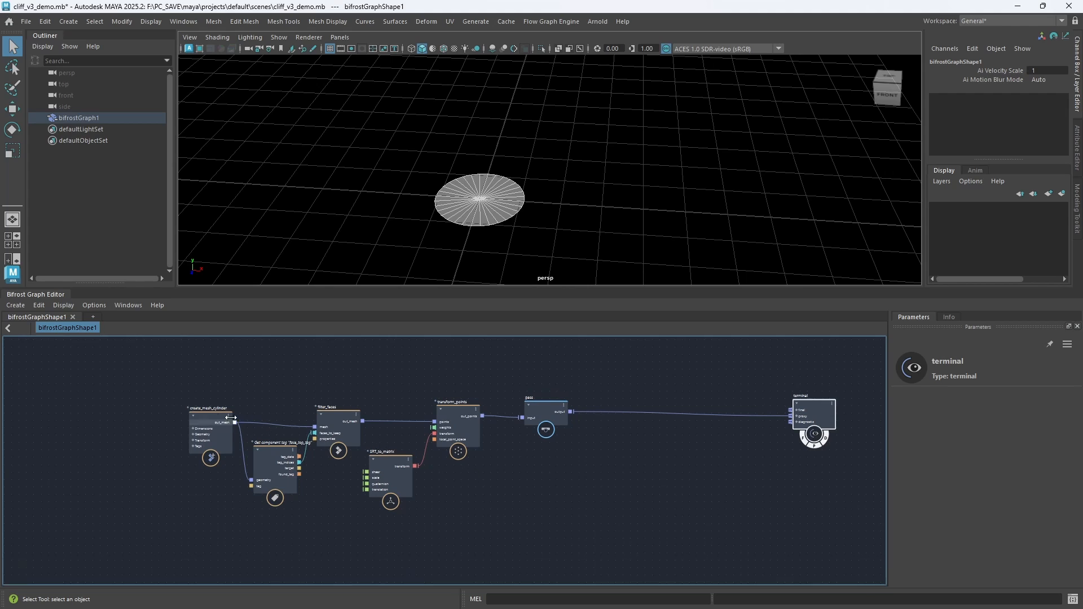
left_click_drag(129, 372, 502, 531)
key("ctrl+g")
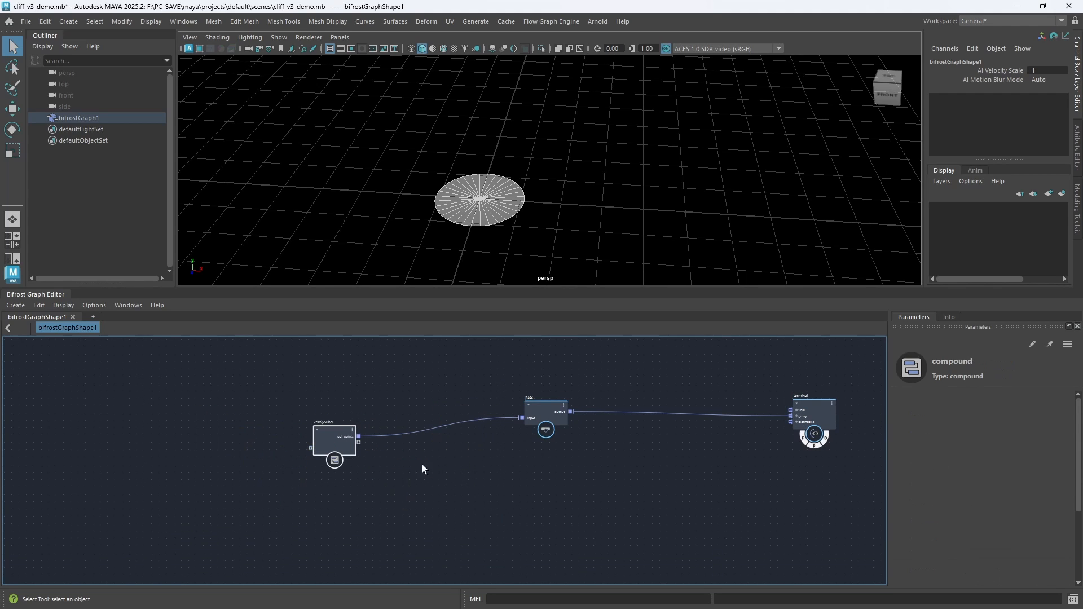
Rename the new compound to Create_circle
right_click_drag(378, 459, 466, 426, "alt")
middle_click_drag(382, 439, 446, 479, "alt")
double_click(367, 439)
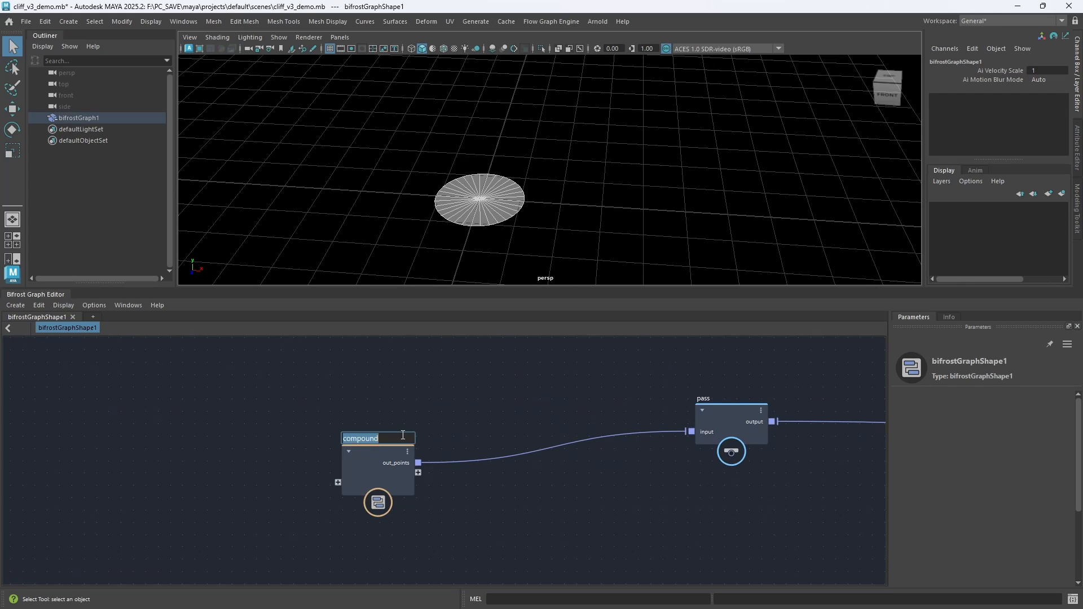
type("circle")
key("Return")
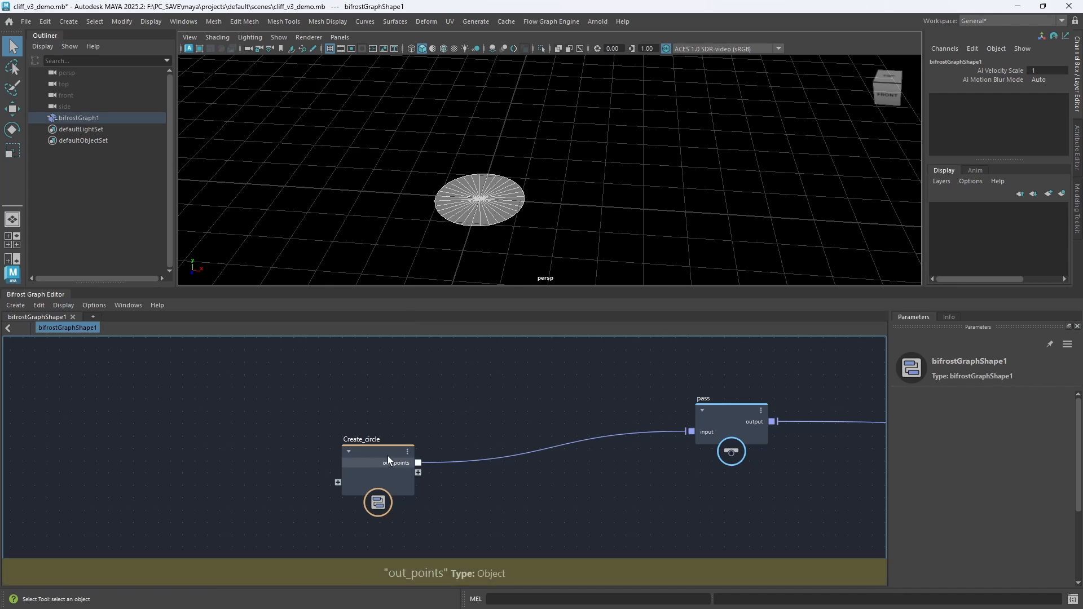
Move the Create_circle compound farther from the pass node and save the scene
left_click_drag(389, 463, 292, 433)
key("ctrl+s")
Look up the publish option among the actions available for the Create_circle compound
right_click(292, 434)
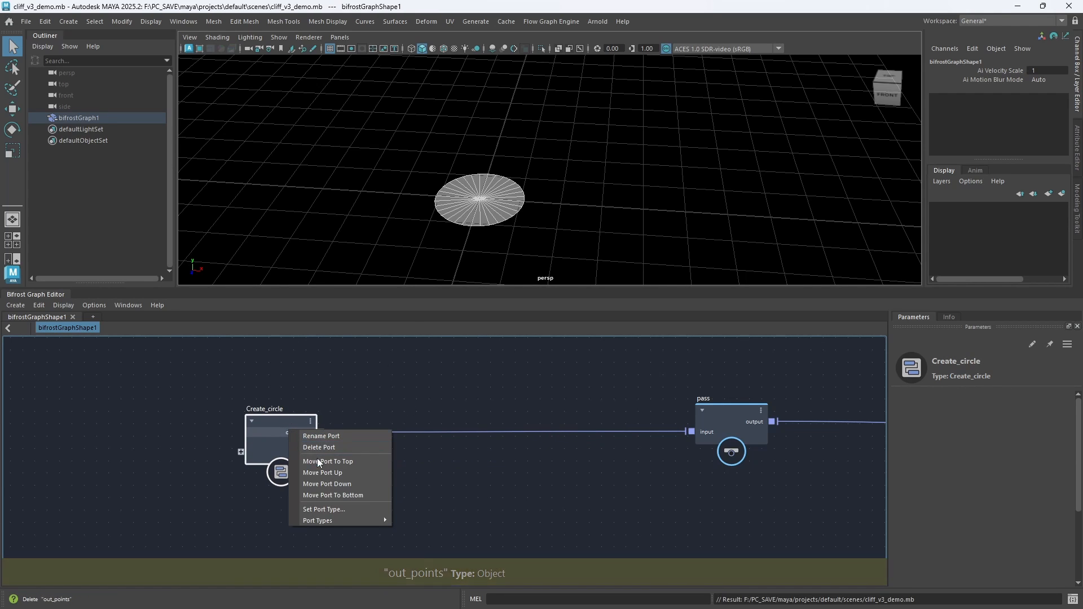
right_click(269, 435)
right_click(268, 419)
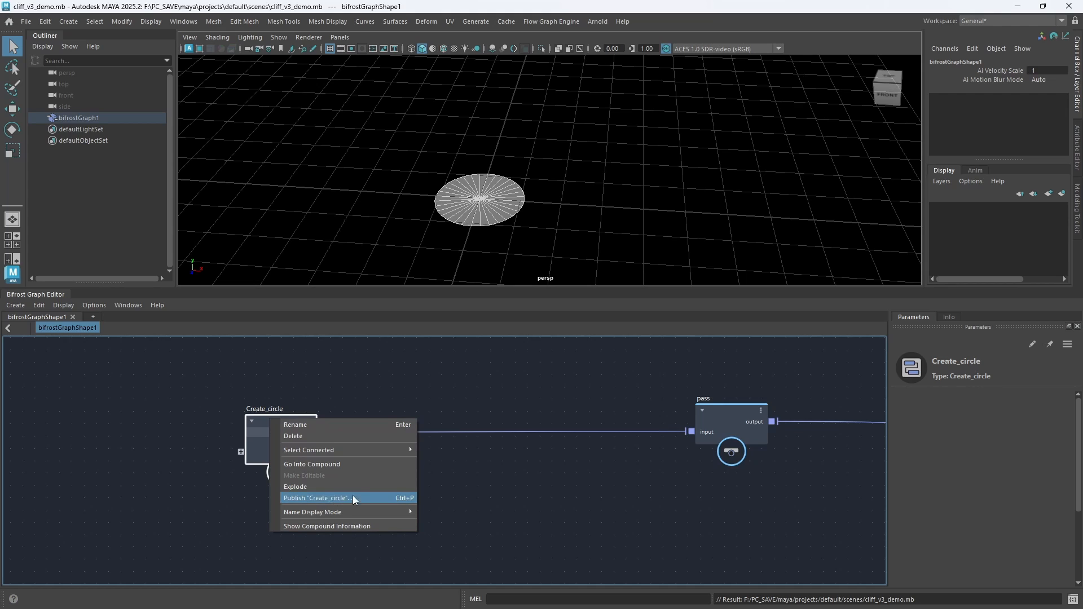
left_click(509, 480)
Move the pass node right next to the Create_circle compound
right_click_drag(530, 450, 436, 486, "alt")
scroll(438, 468, "up", 1)
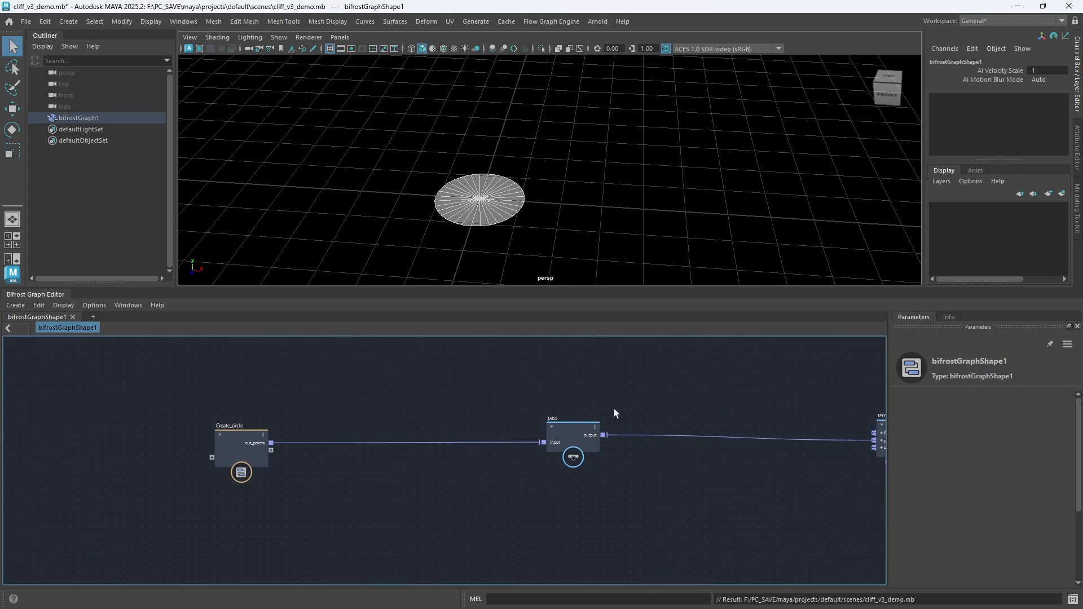
left_click_drag(563, 441, 334, 440)
right_click_drag(274, 477, 326, 439, "alt")
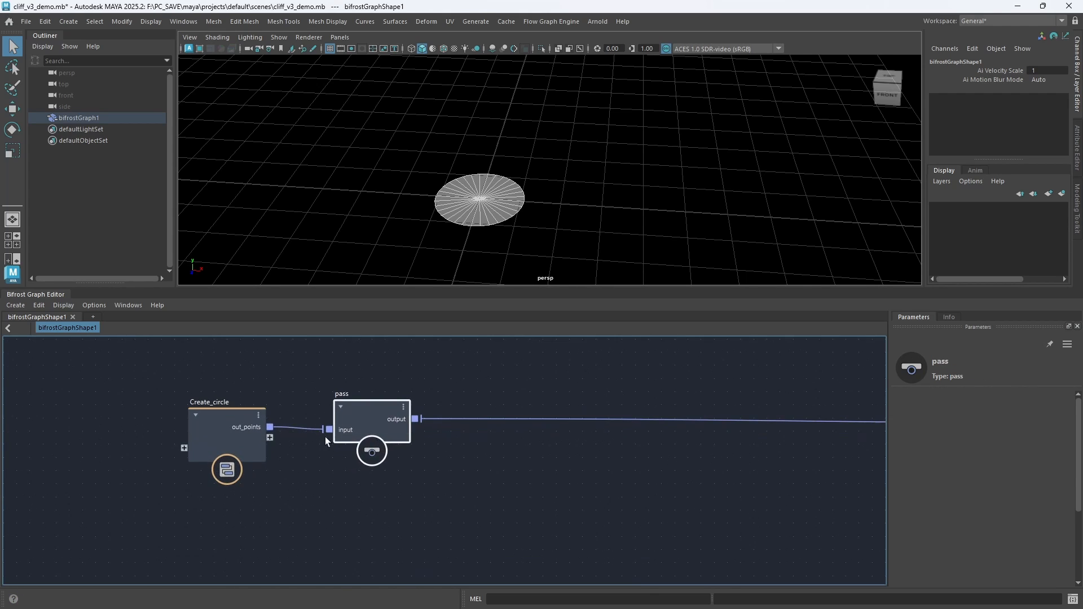
Bring the terminal node closer to the pass node, keeping wide free space between them
right_click_drag(455, 466, 407, 480, "alt")
middle_click_drag(544, 444, 428, 461, "alt")
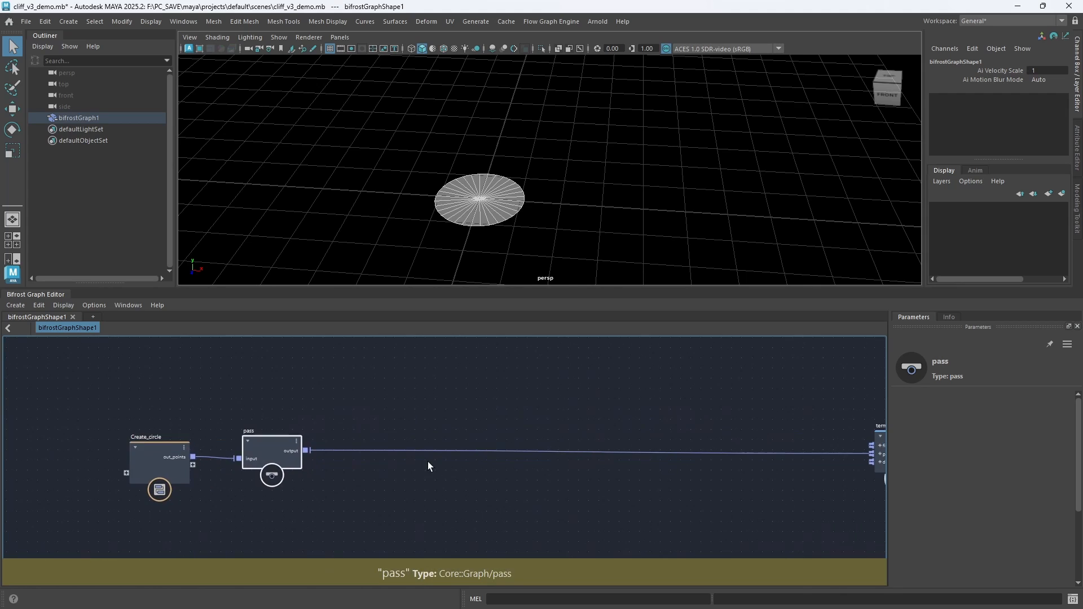
right_click_drag(427, 461, 464, 473, "alt")
middle_click_drag(611, 426, 531, 438, "alt")
left_click_drag(673, 462, 538, 459)
right_click_drag(326, 475, 359, 469, "alt")
middle_click_drag(359, 470, 413, 461, "alt")
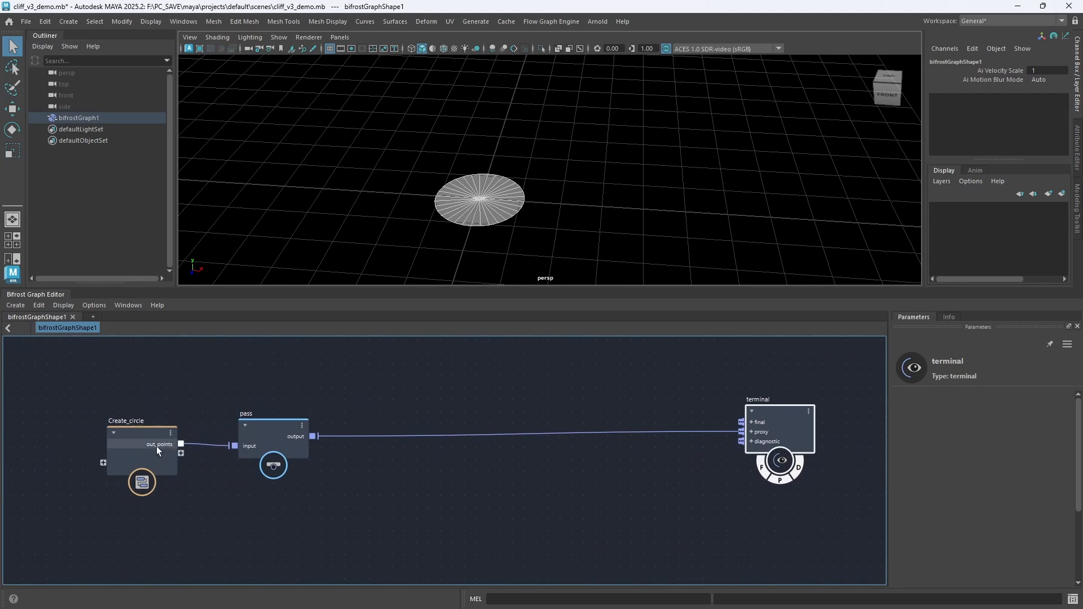
Shift the Create_circle compound and the pass node slightly farther away from the terminal
left_click_drag(158, 446, 134, 450)
left_click_drag(270, 431, 263, 430)
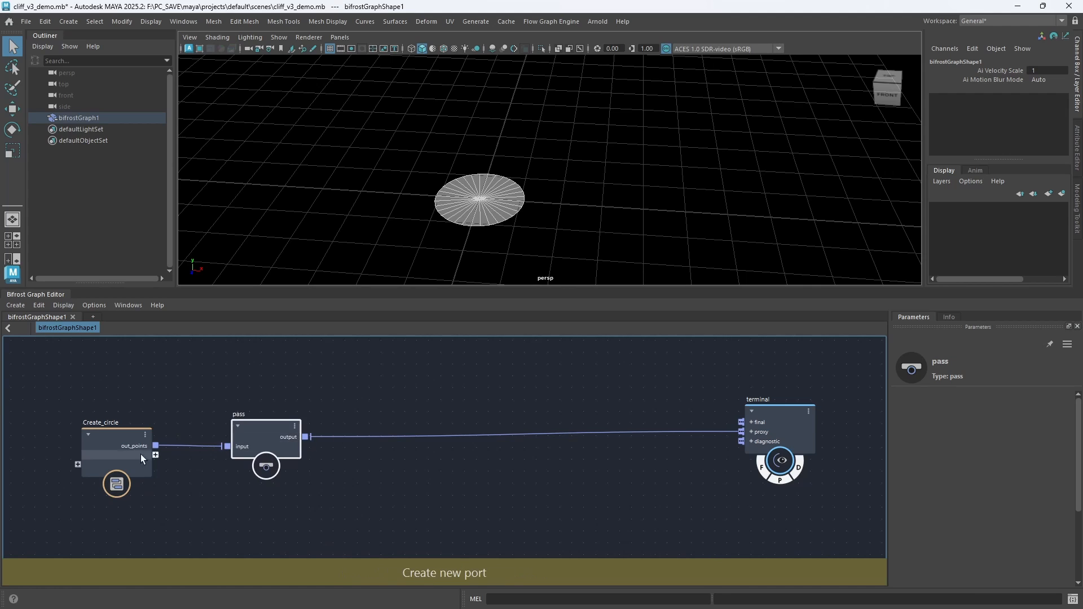
right_click_drag(364, 465, 440, 478, "alt")
middle_click_drag(440, 479, 419, 475, "alt")
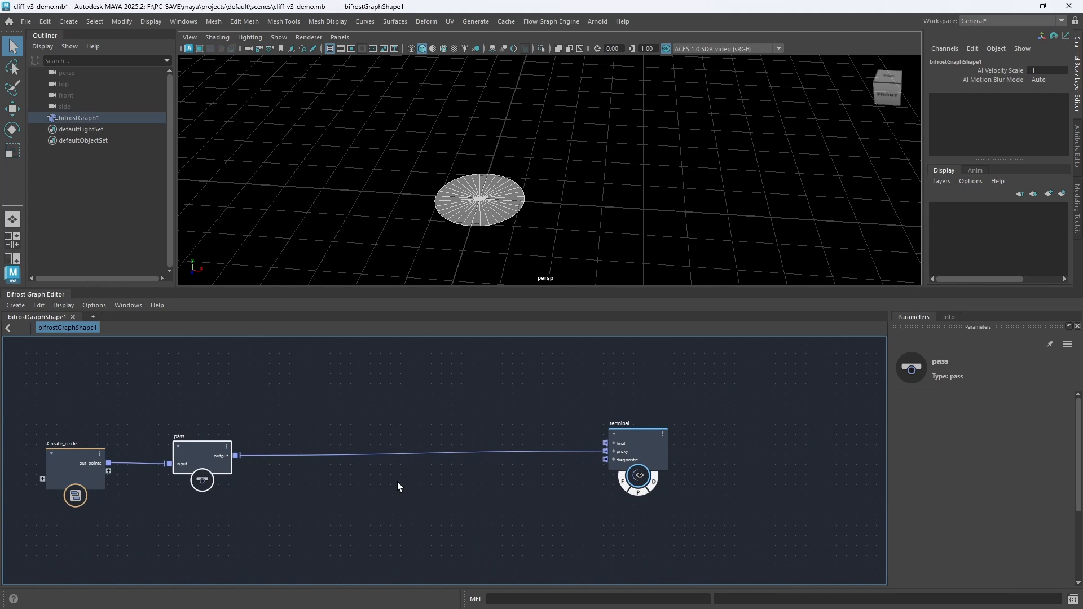
left_click(566, 175)
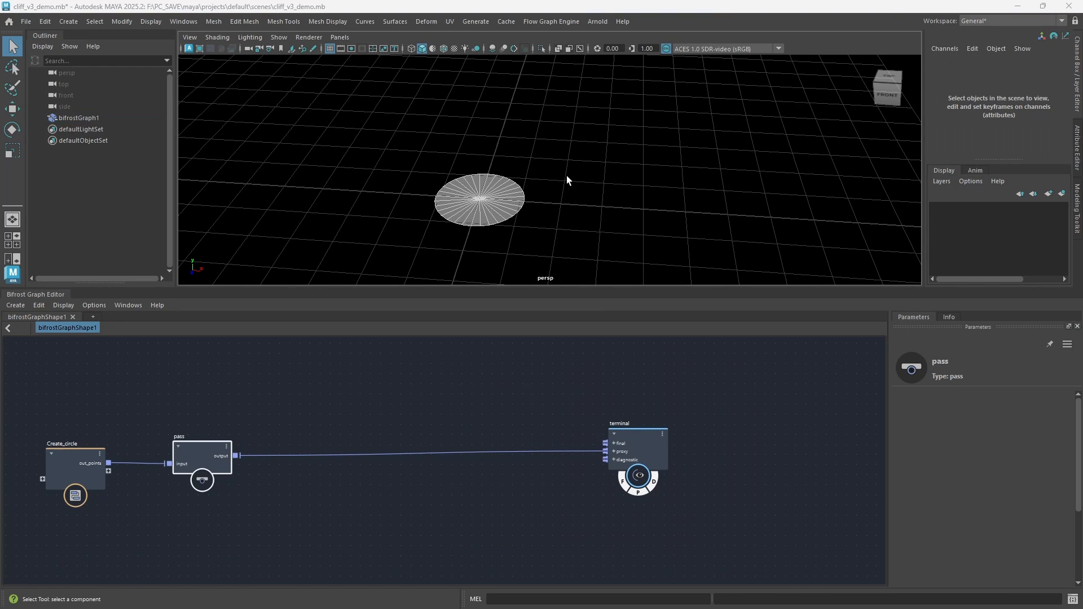
right_click_drag(591, 194, 536, 214, "alt")
middle_click_drag(536, 215, 549, 202, "alt")
left_click_drag(549, 201, 496, 176, "alt")
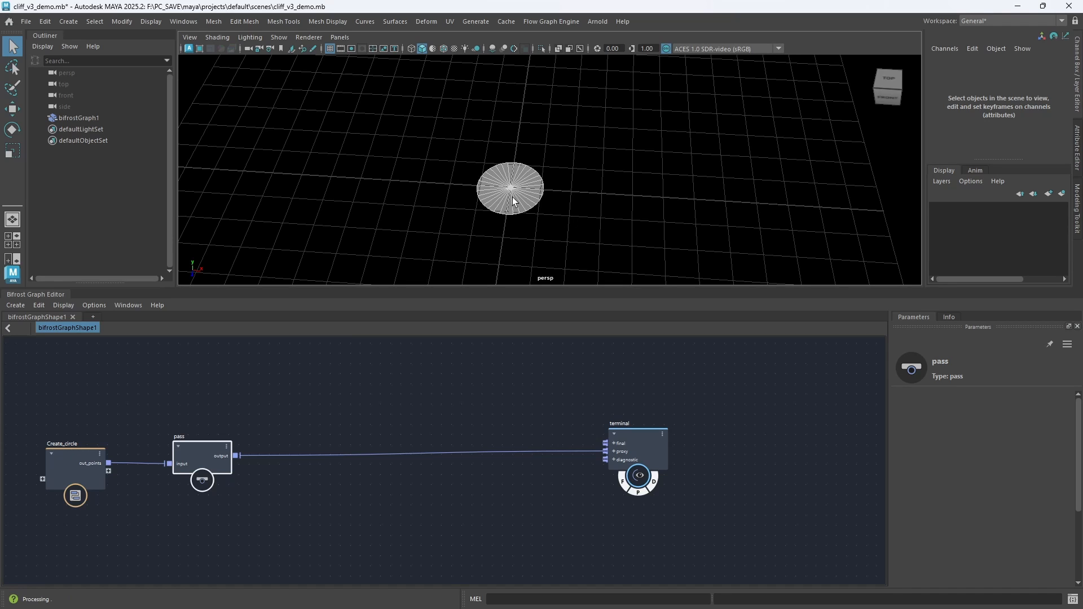
Add a create_mesh_plane node and connect its plane_mesh to the terminal's proxy in place of the pass output
middle_click_drag(322, 383, 341, 407, "alt")
scroll(307, 404, "up", 2)
scroll(333, 418, "down", 3)
scroll(314, 415, "up", 3)
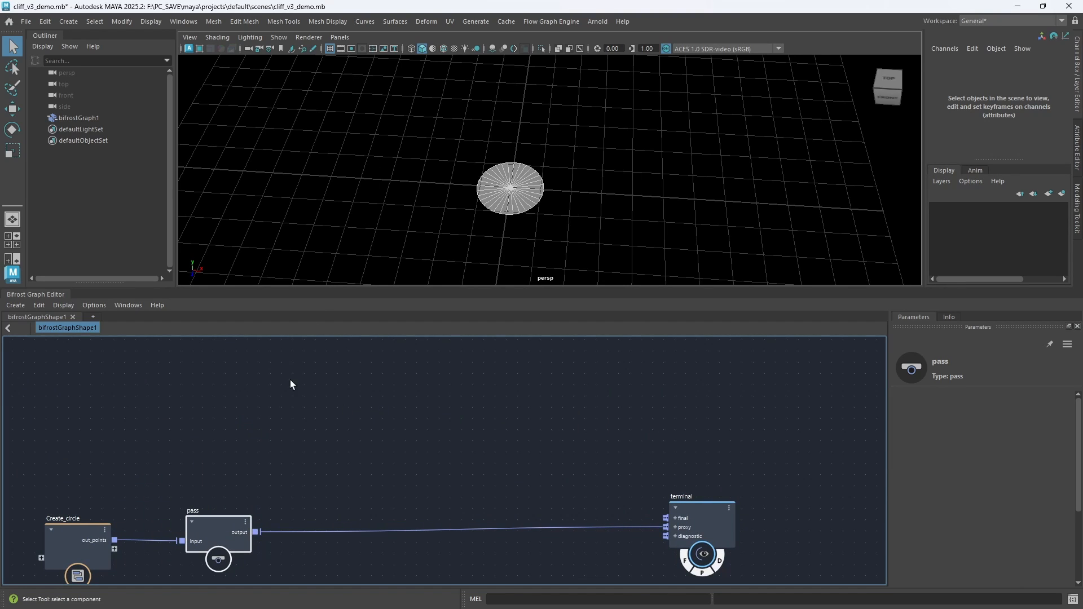
left_click(306, 415)
key("Tab")
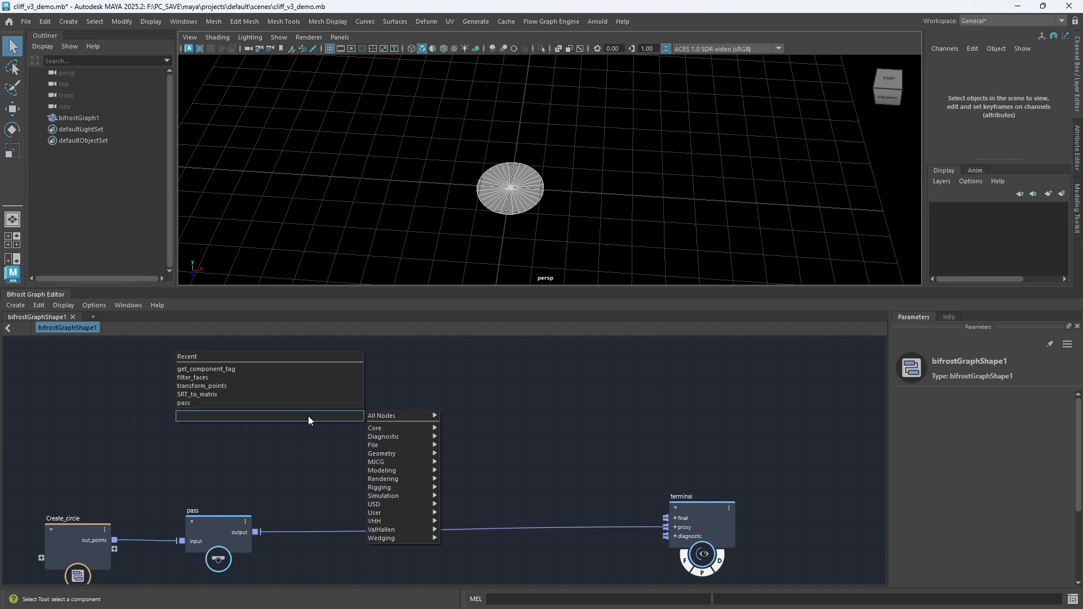
type("plane")
key("Return")
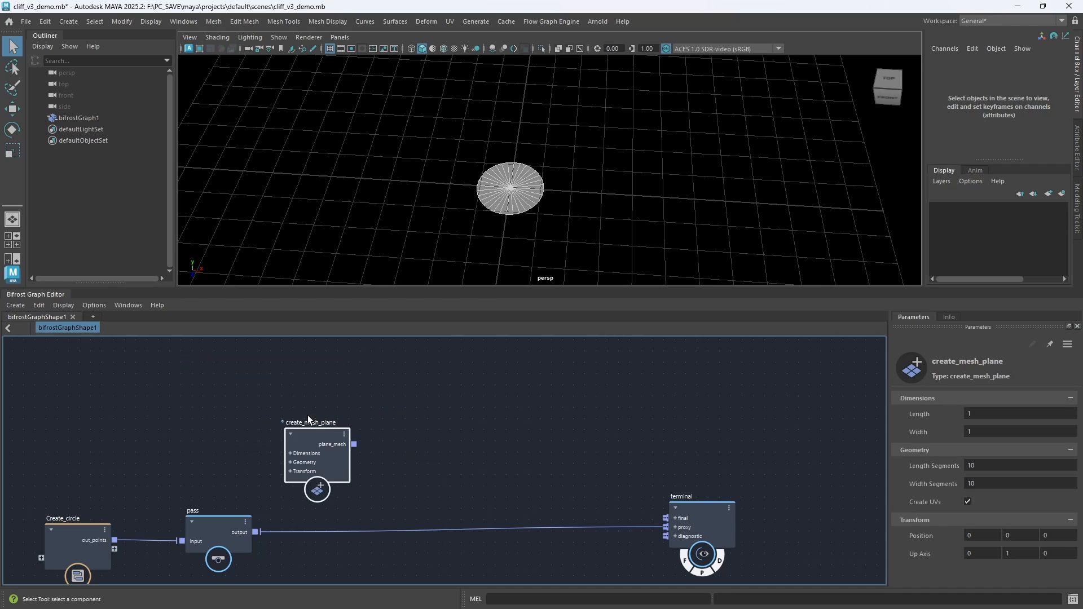
left_click(675, 527)
left_click_drag(354, 444, 744, 436)
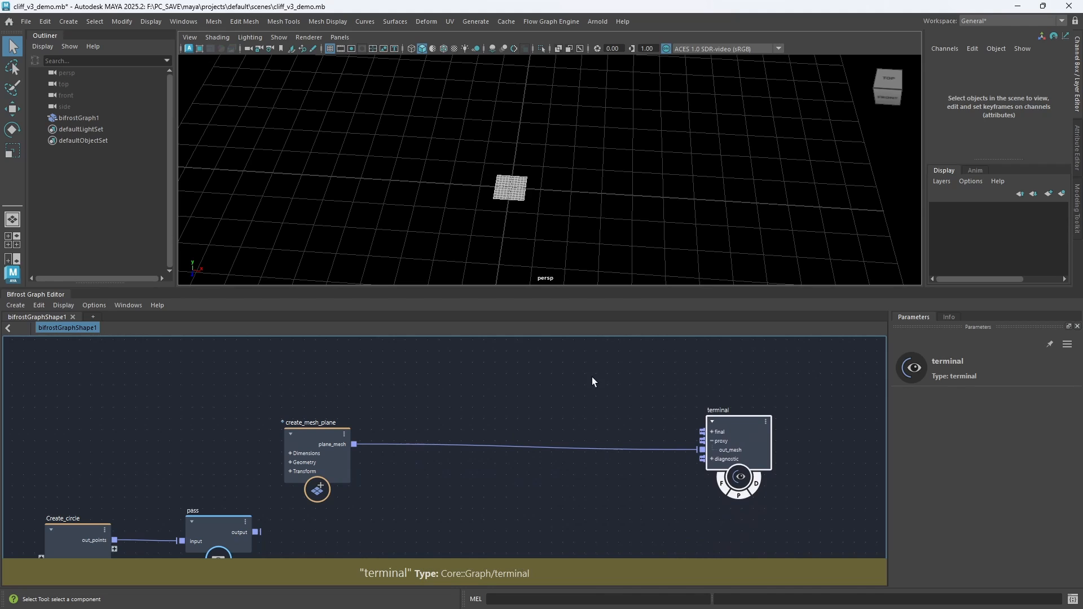
Set the create_mesh_plane node's length to 1.5 and its width to 4
left_click(337, 437)
left_click(1007, 412)
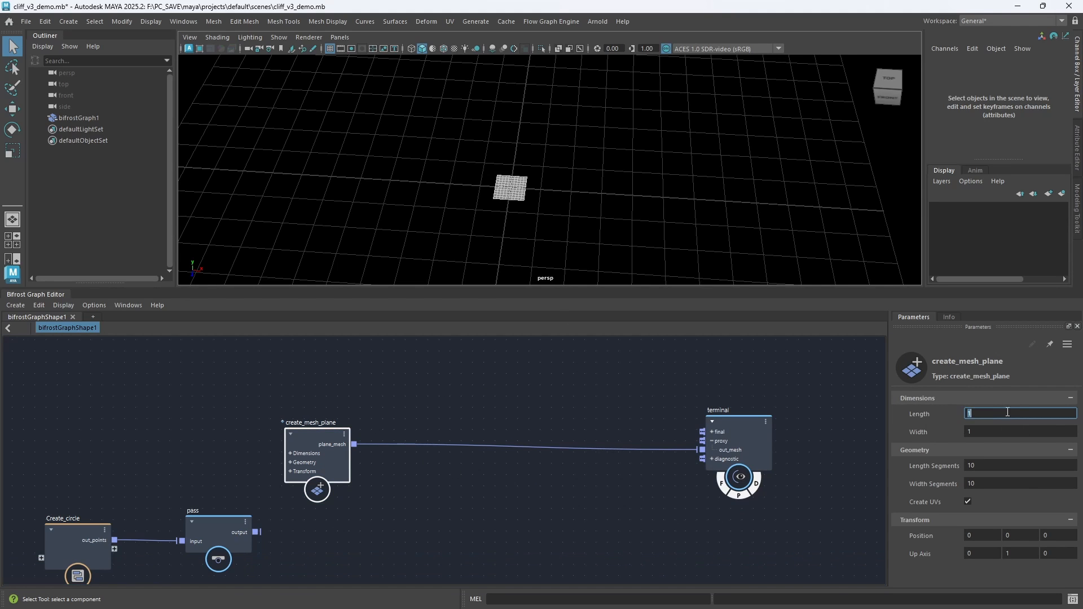
type(".5")
key("Return")
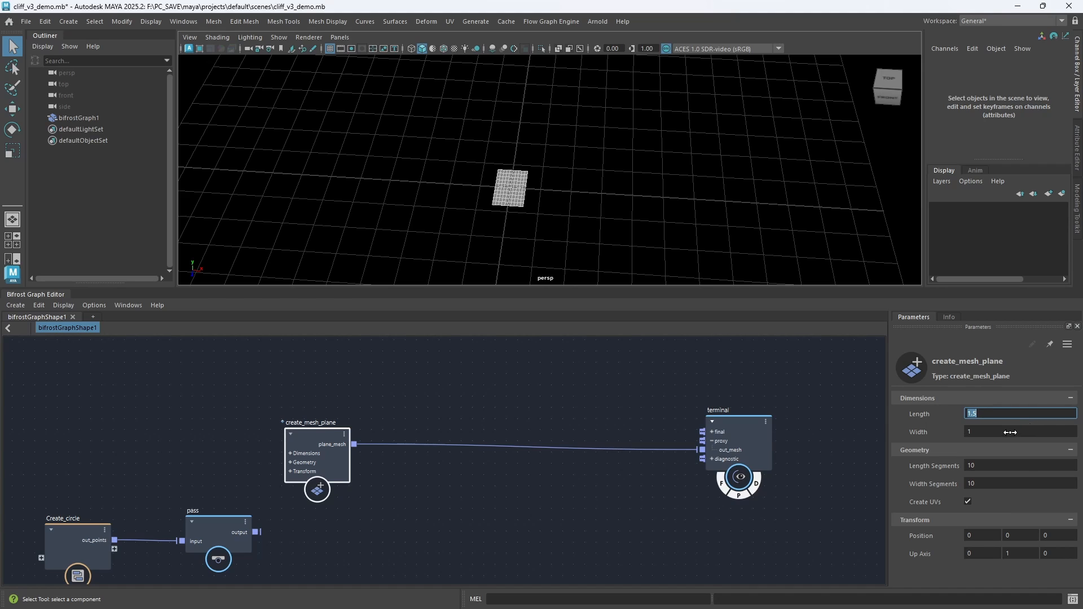
key("Tab")
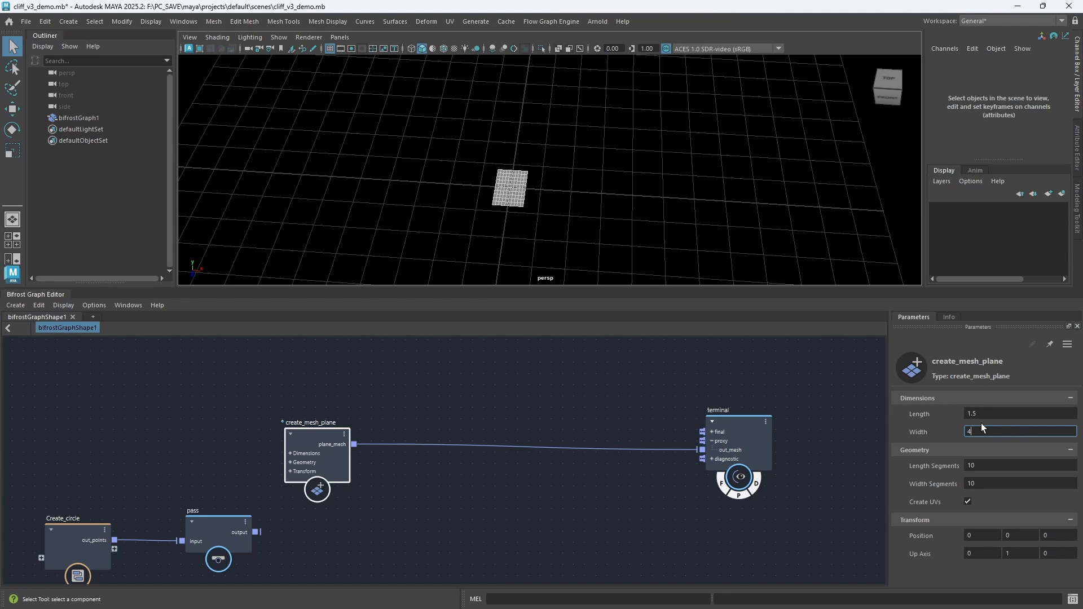
key("Return")
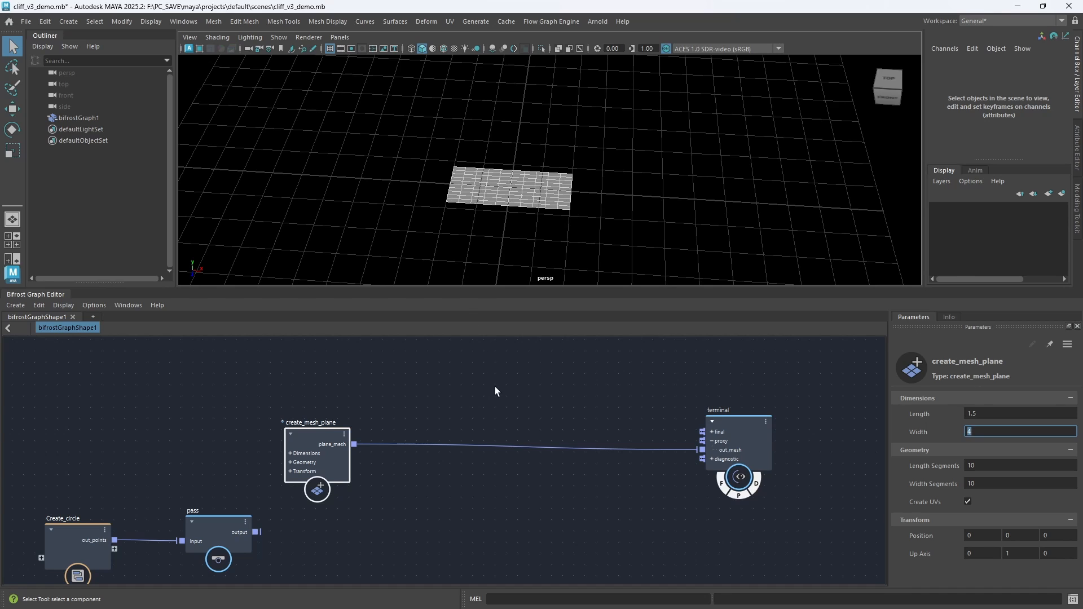
Examine the resized plane up close in the perspective view
middle_click_drag(499, 409, 447, 416, "alt")
scroll(454, 396, "up", 2)
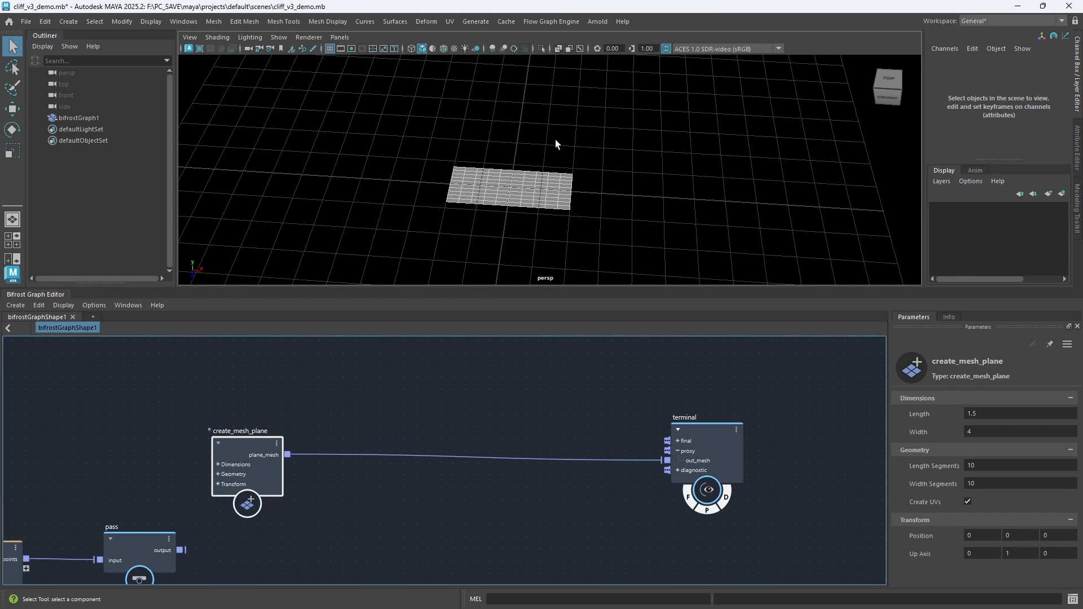
left_click_drag(555, 140, 534, 189, "alt")
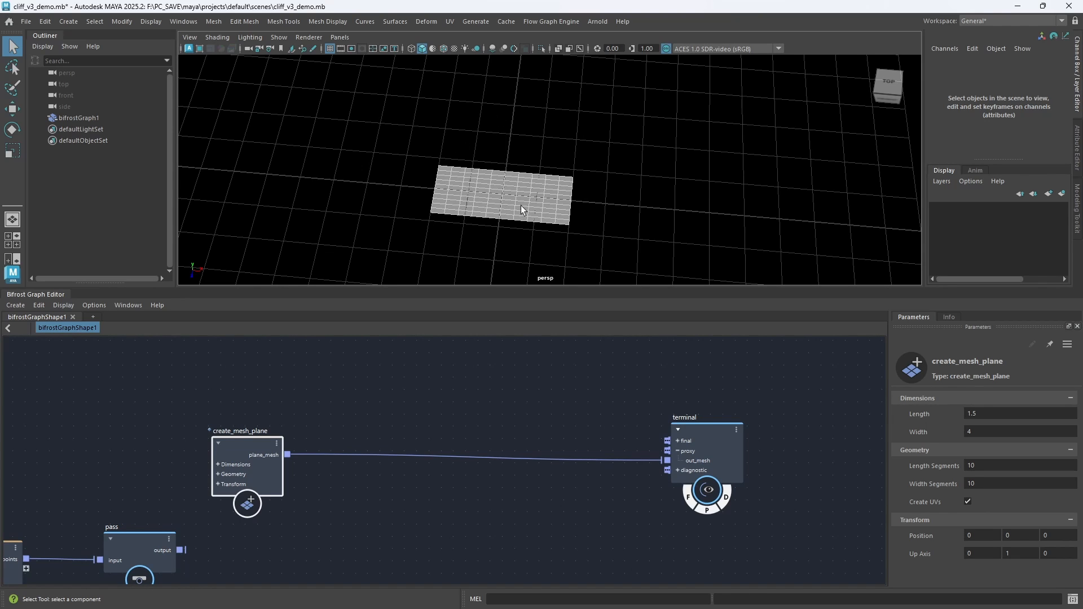
right_click_drag(520, 206, 535, 177, "alt")
left_click_drag(535, 177, 508, 178, "alt")
middle_click_drag(503, 205, 529, 180, "alt")
middle_click_drag(400, 439, 428, 383, "alt")
scroll(401, 426, "up", 1)
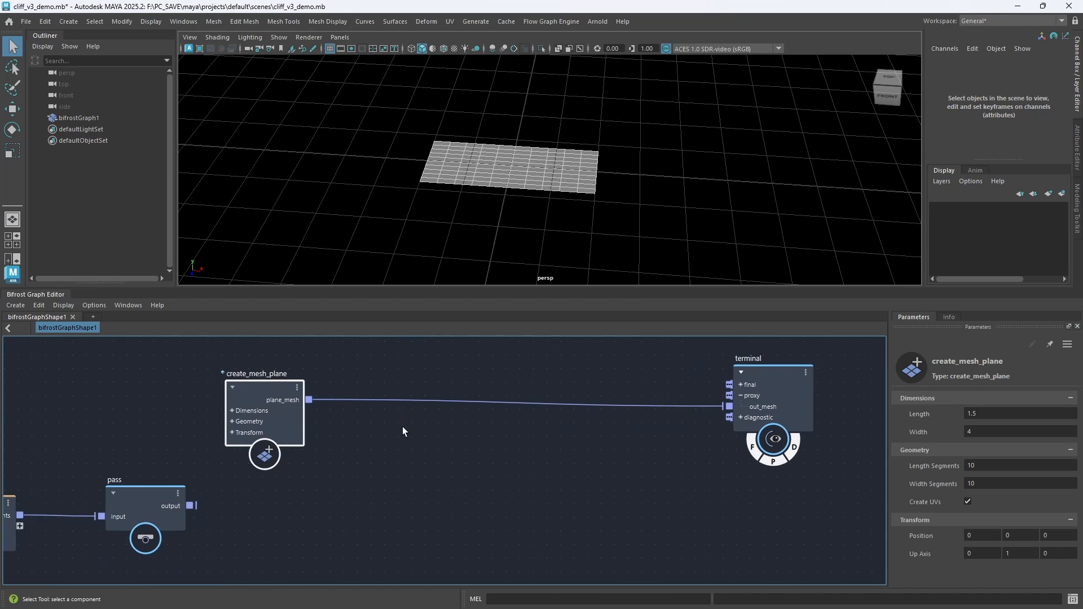
Add a get_point_position node below the plane's connection line and feed plane_mesh into its geometry input
middle_click_drag(429, 422, 396, 417, "alt")
left_click(402, 419)
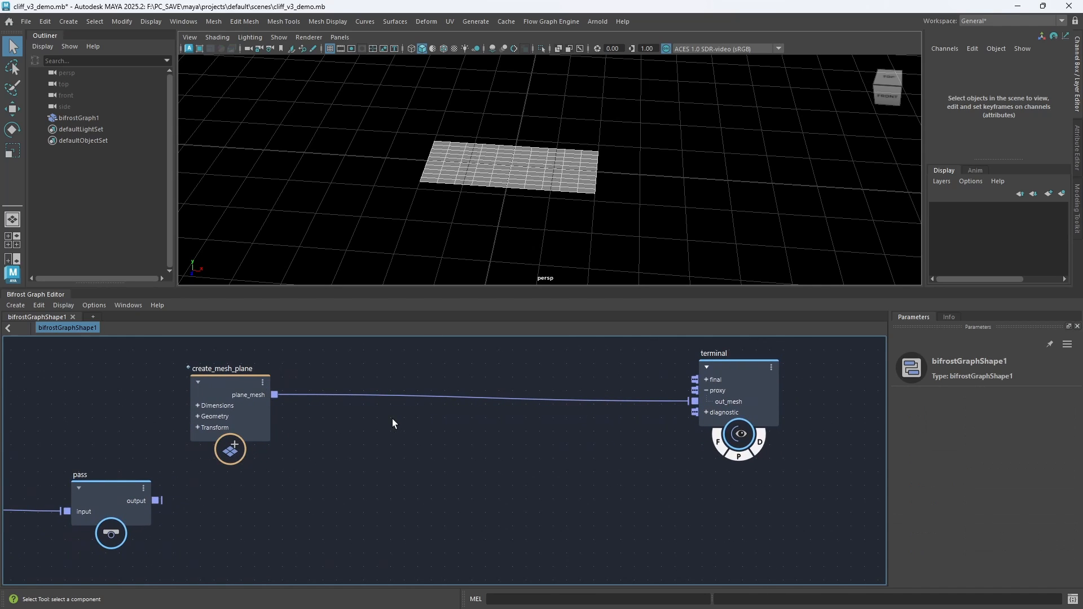
key("Tab")
type("get_point_position")
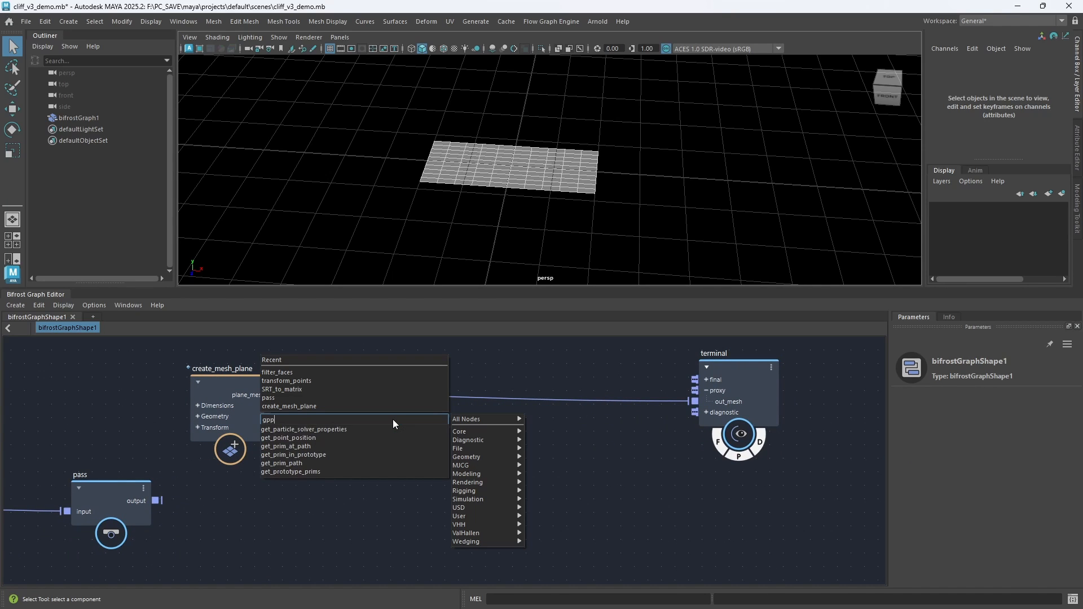
key("Return")
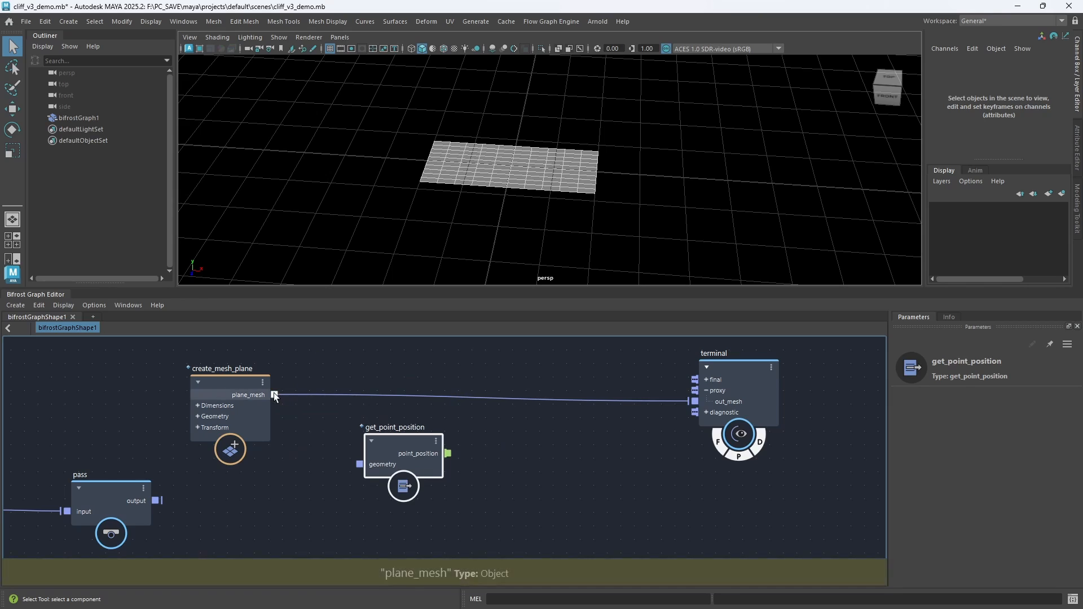
left_click_drag(274, 395, 358, 476)
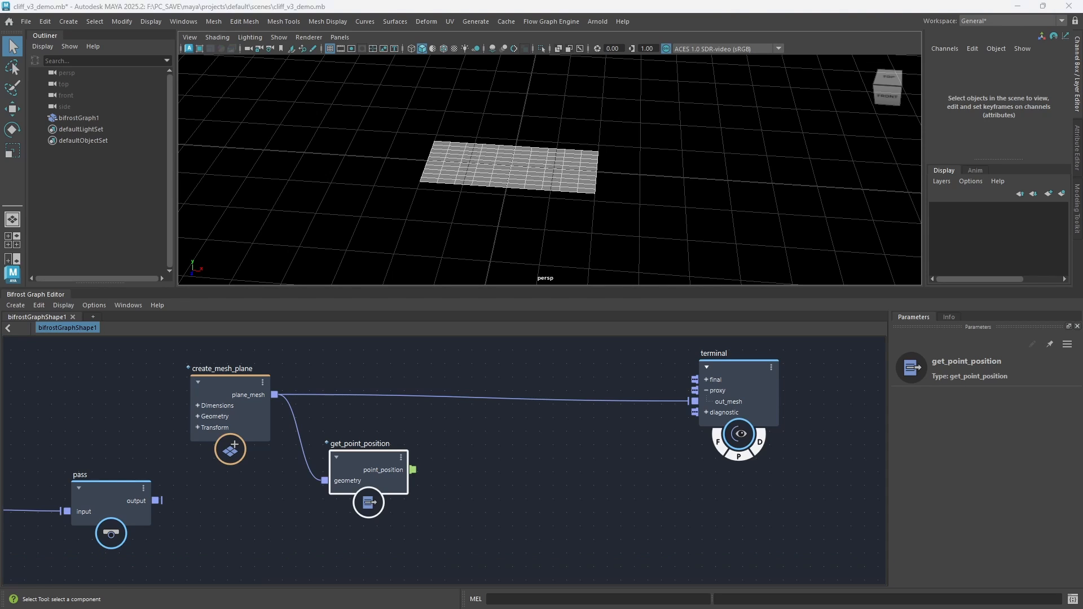
Add a vector3_to_scalar node beside get_point_position and connect point_position to its vector3 input
middle_click_drag(501, 446, 482, 439, "alt")
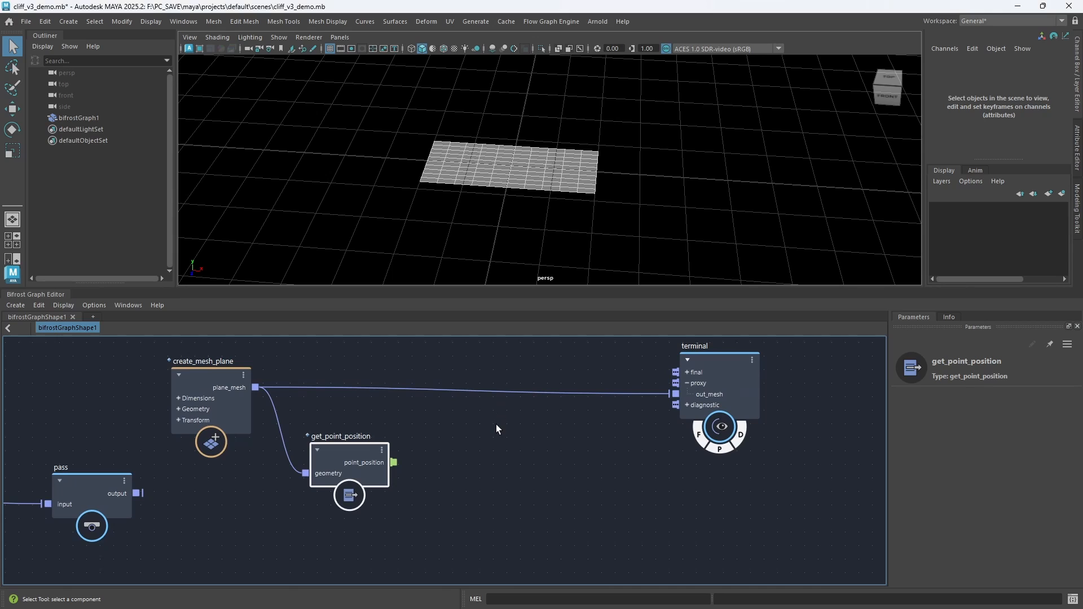
key("Tab")
type("vtd")
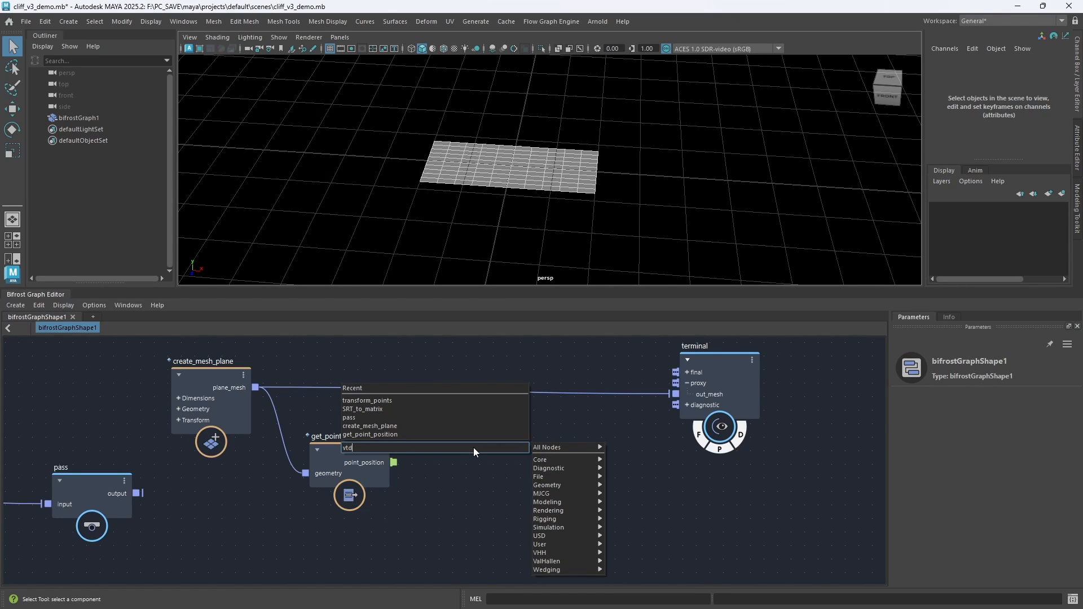
key("BackSpace")
type("s")
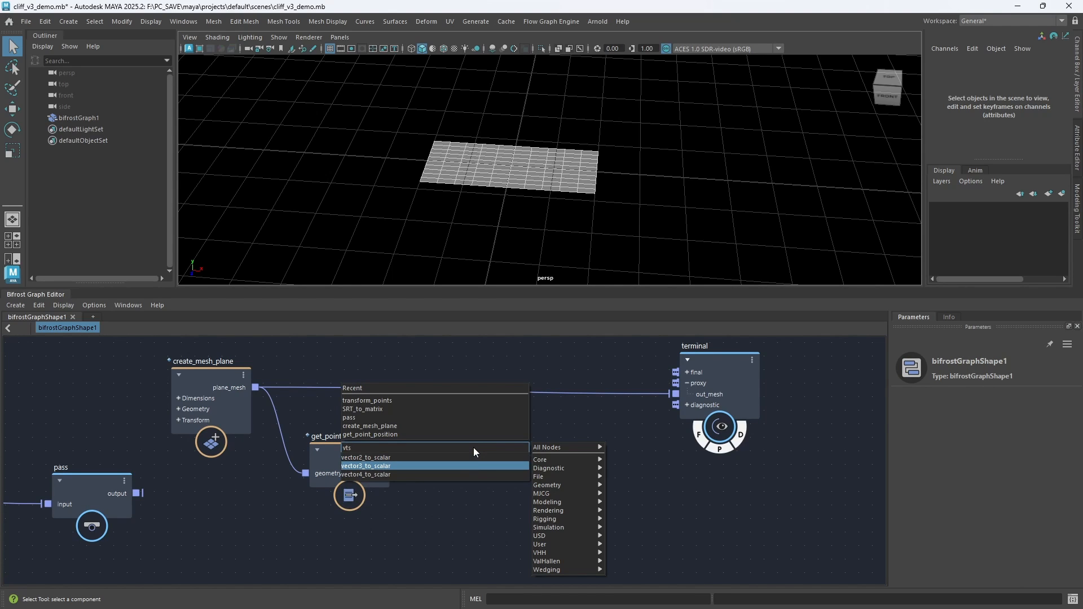
key("Return")
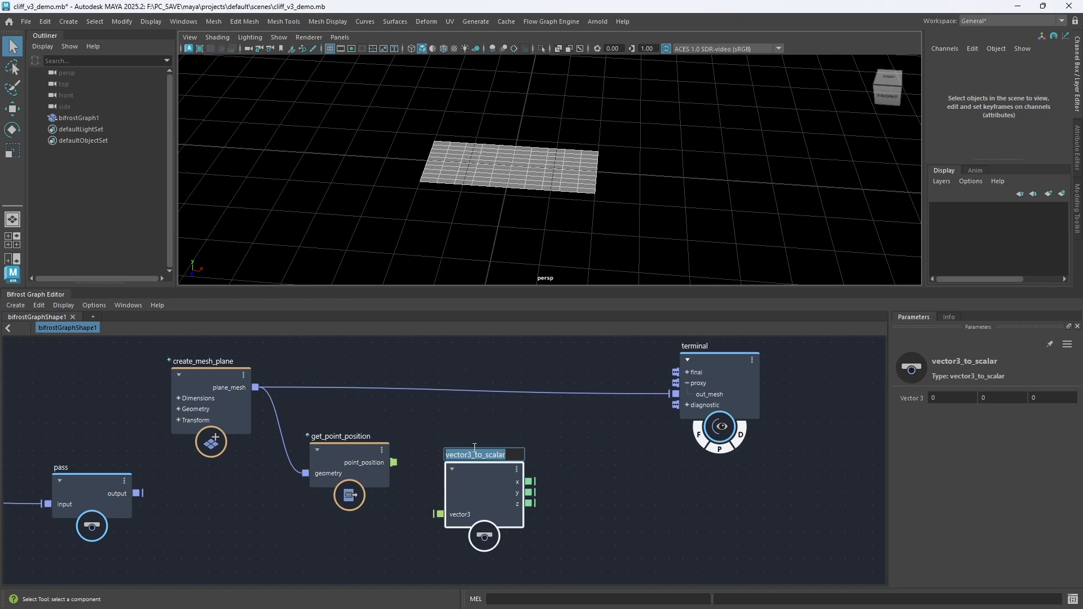
left_click(480, 475)
left_click_drag(479, 475, 476, 430)
left_click_drag(394, 462, 440, 464)
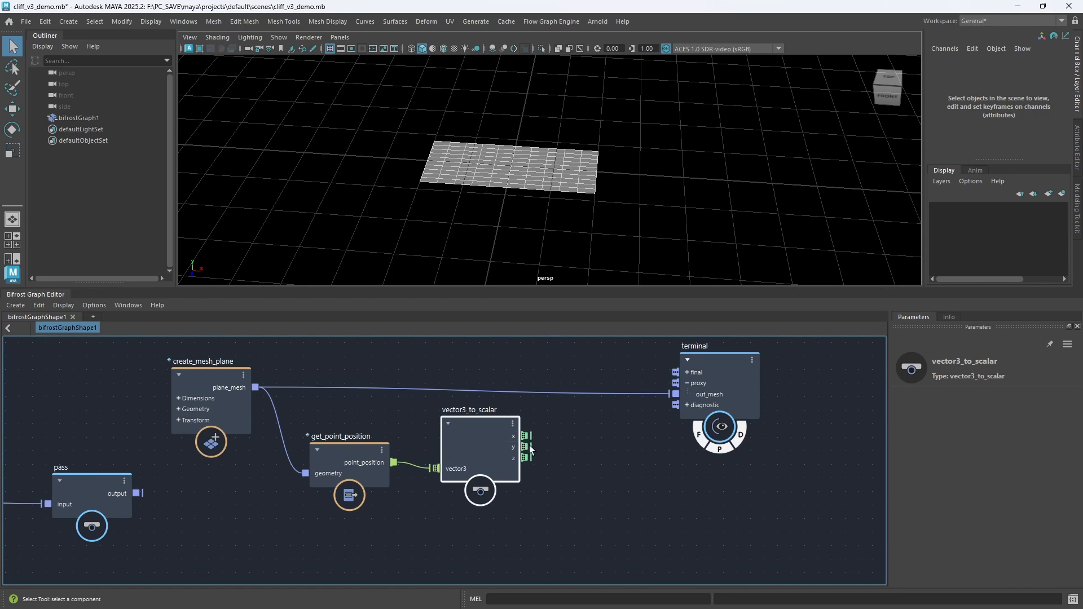
Move the terminal node farther away from vector3_to_scalar to free up space in the graph
middle_click_drag(583, 449, 512, 445)
left_click_drag(635, 373, 706, 348)
middle_click_drag(557, 442, 508, 431)
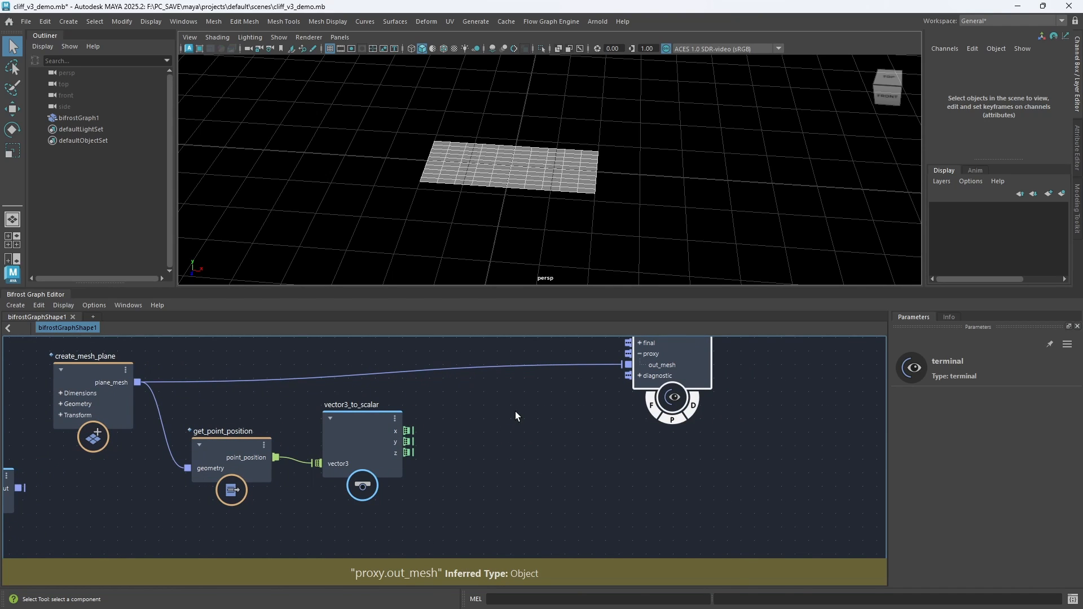
Add a displace_points node between vector3_to_scalar and the terminal
scroll(510, 410, "up", 1)
middle_click_drag(511, 414, 466, 433)
scroll(471, 431, "up", 1)
scroll(465, 421, "up", 1)
middle_click_drag(536, 388, 485, 423)
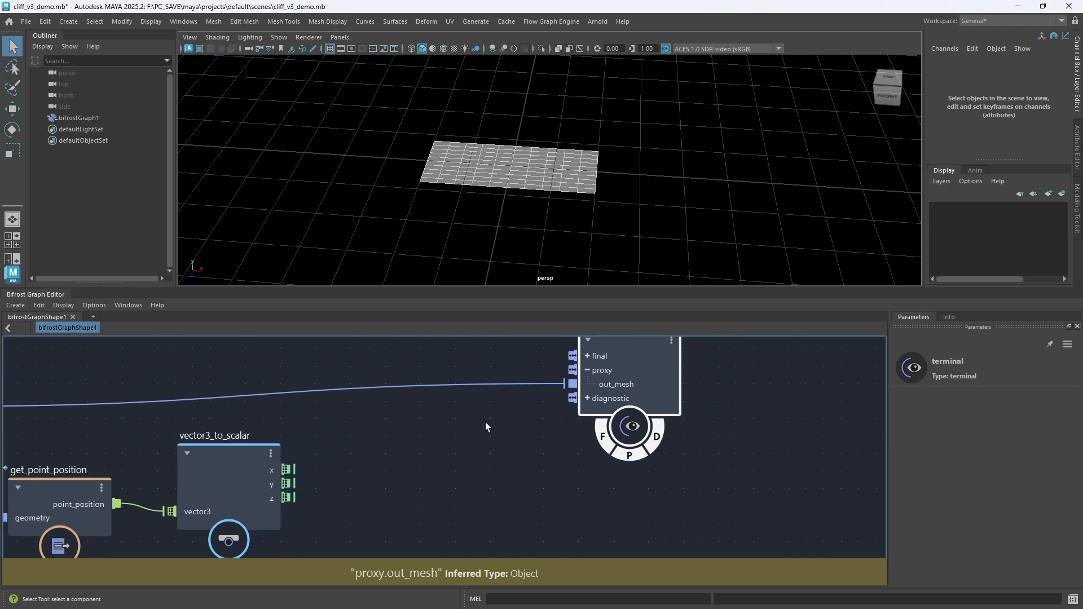
scroll(485, 424, "down", 2)
left_click(452, 445)
key("Tab")
type("d")
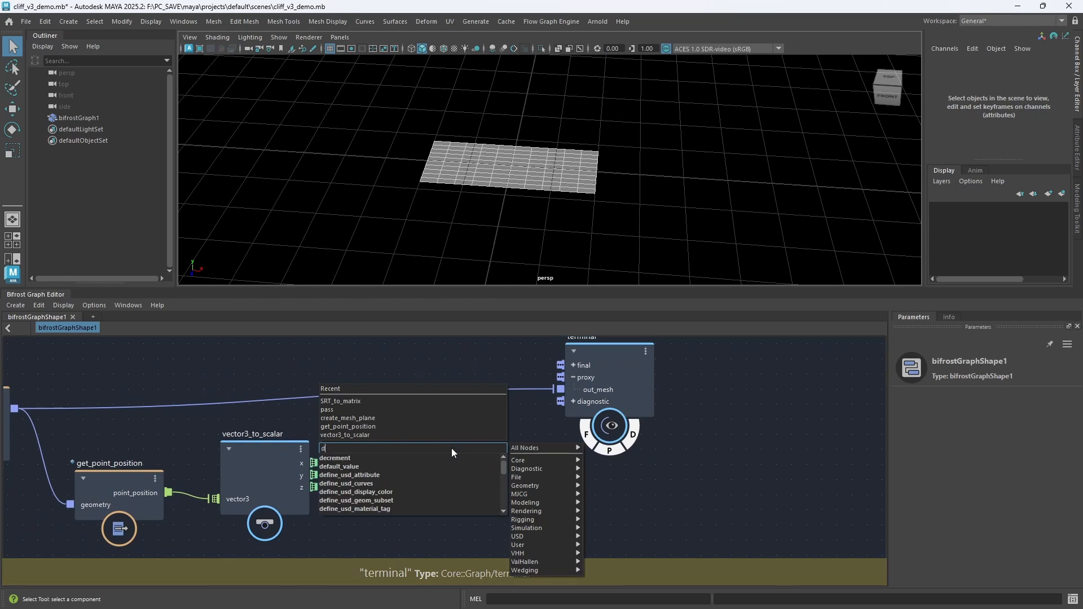
type("ispl")
key("Down")
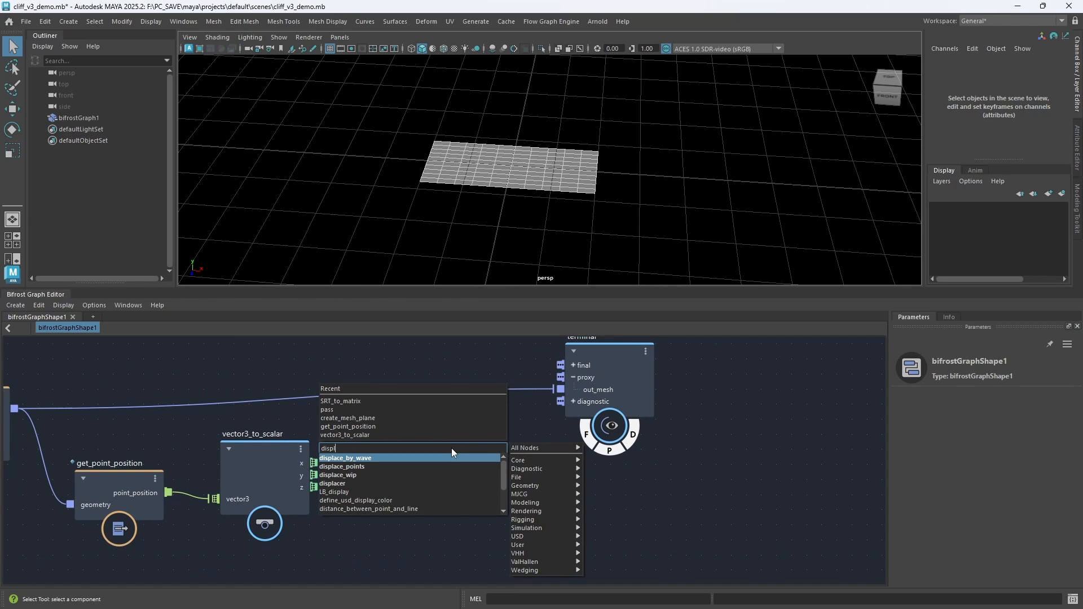
key("Down")
key("Return")
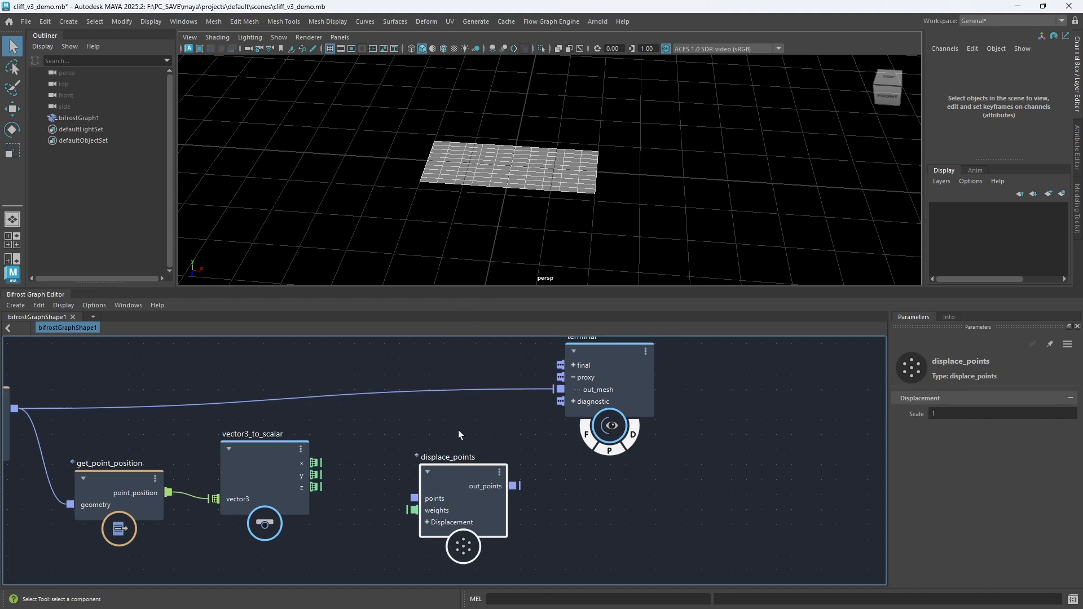
Insert displace_points into the connection from plane_mesh to the terminal and expand its Displacement inputs
left_click_drag(458, 430, 465, 386)
left_click(462, 408)
left_click(448, 381)
left_click(466, 427)
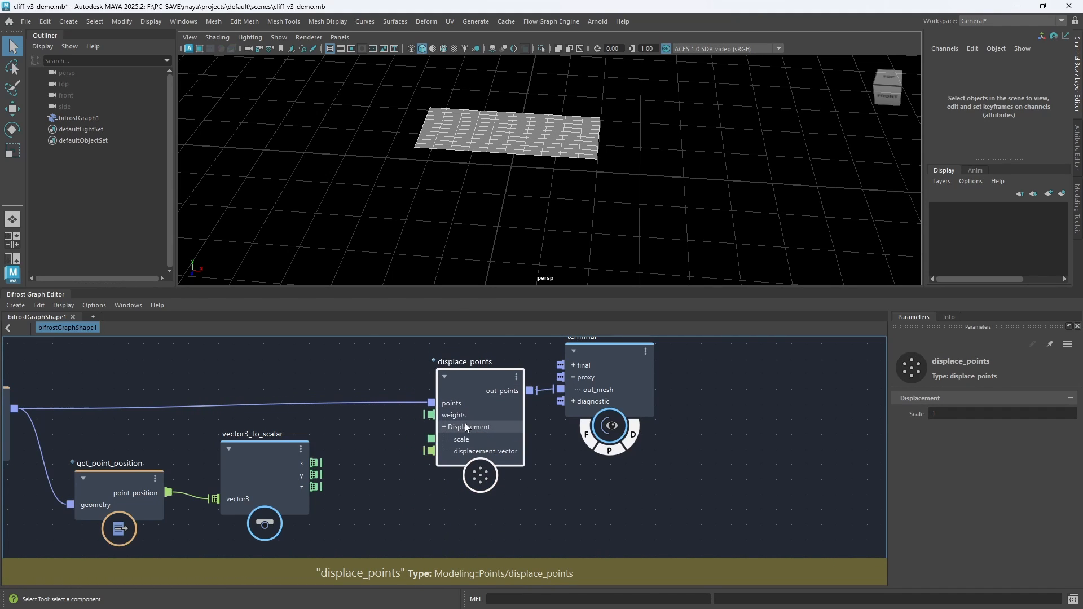
Shift the terminal and displace_points farther from vector3_to_scalar to leave room for more nodes
scroll(391, 468, "up", 1)
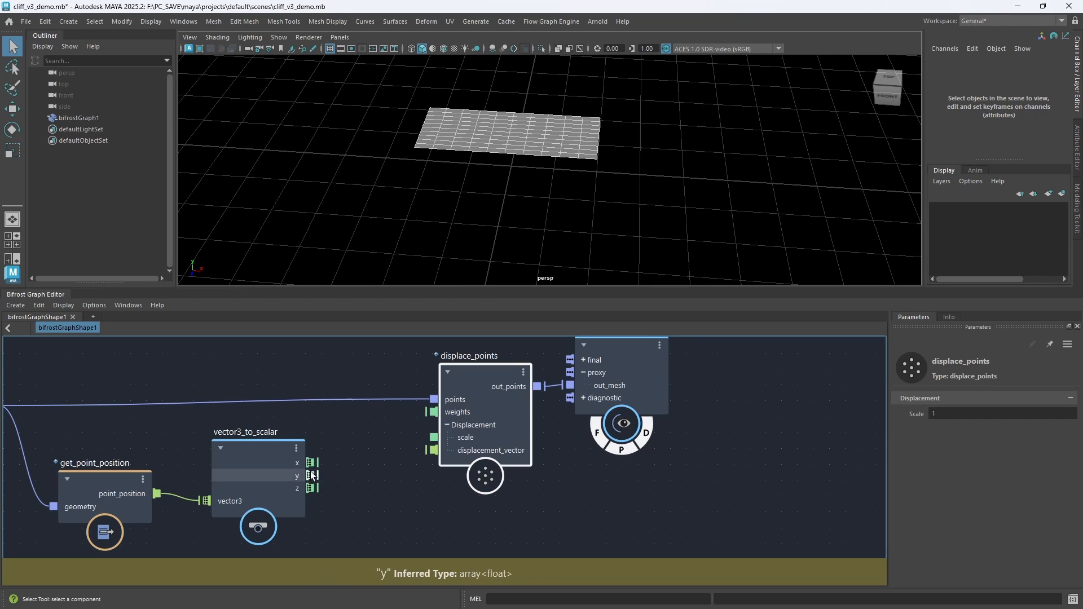
scroll(395, 458, "down", 2)
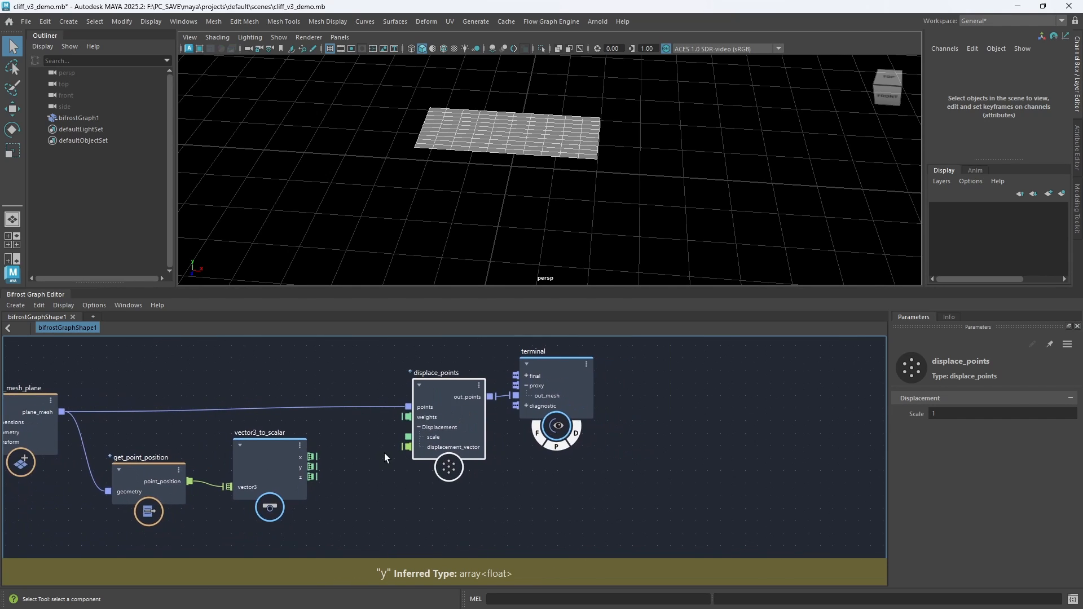
left_click(546, 387)
left_click_drag(547, 387, 669, 389)
left_click_drag(435, 401, 539, 397)
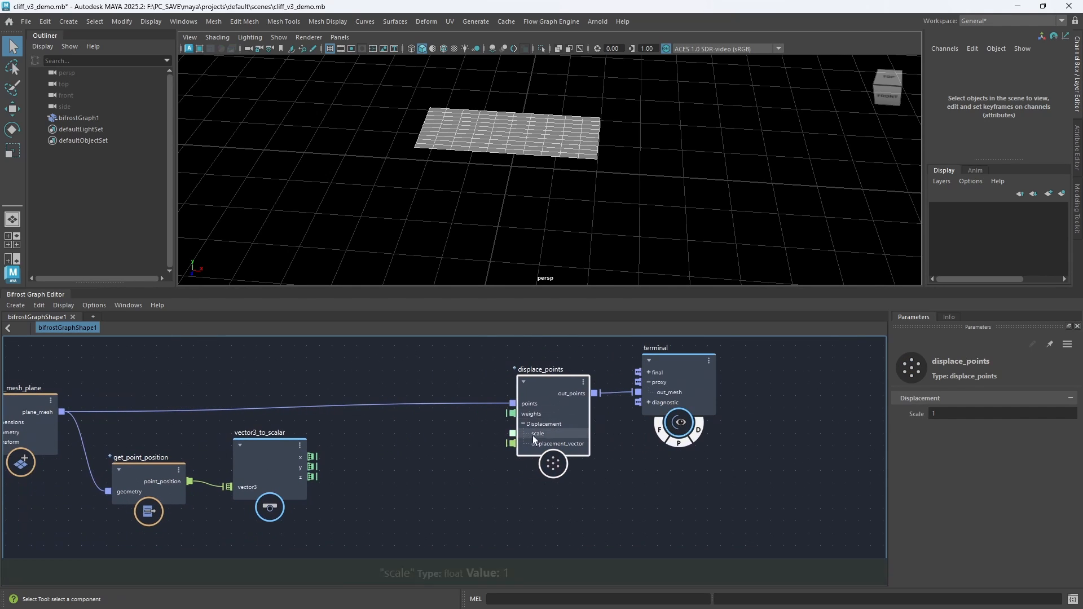
left_click(386, 451)
key("Tab")
type("stv")
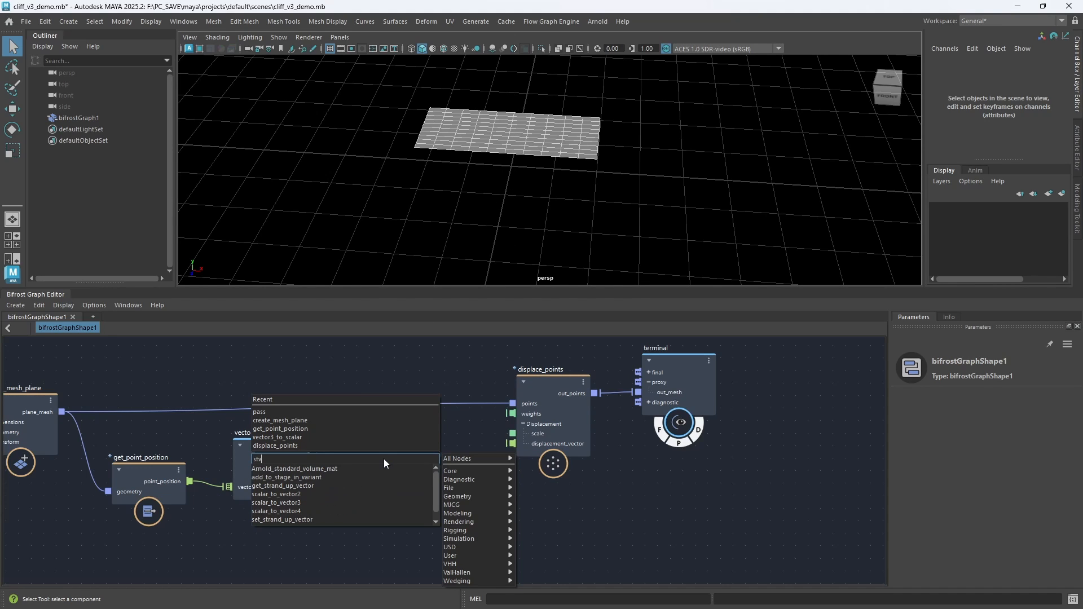
key("Down")
key("Down")
key("Down")
key("Down")
key("Down")
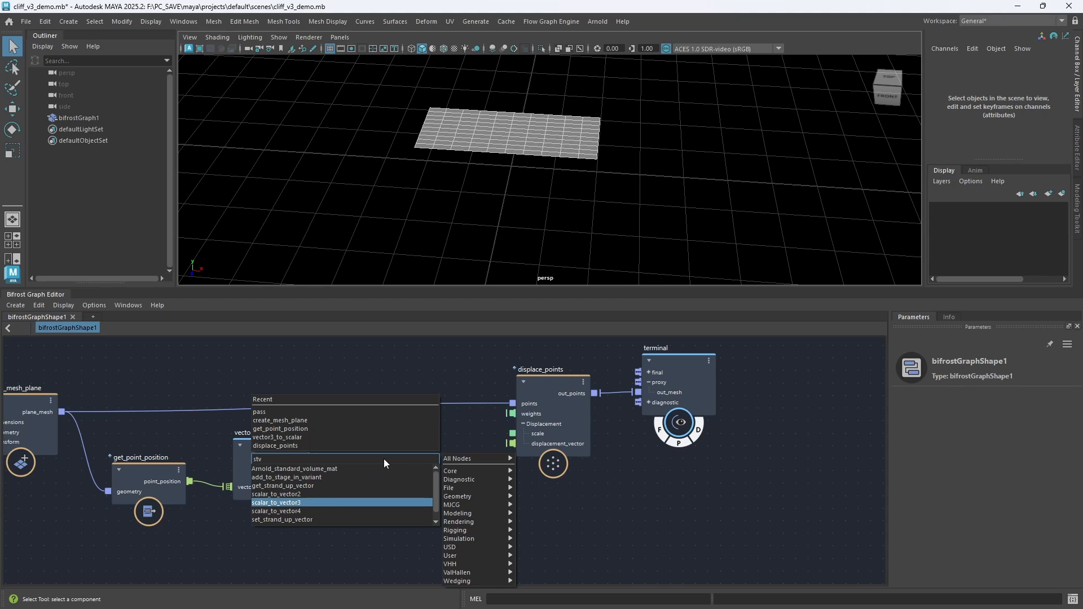
left_click(624, 482)
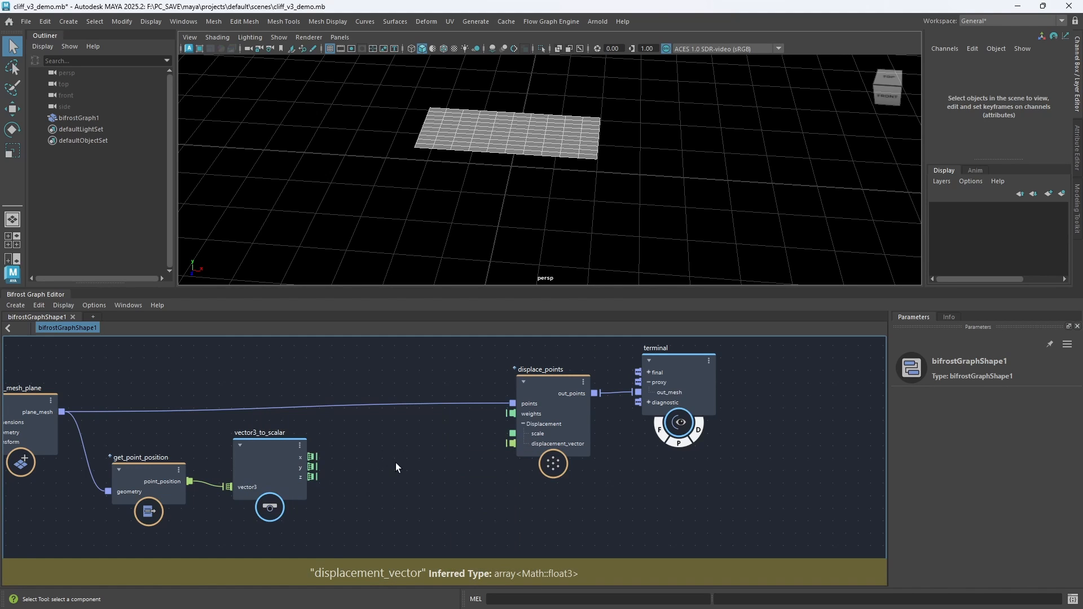
Add a scalar_to_vector3 node in the gap between vector3_to_scalar and displace_points
key("Tab")
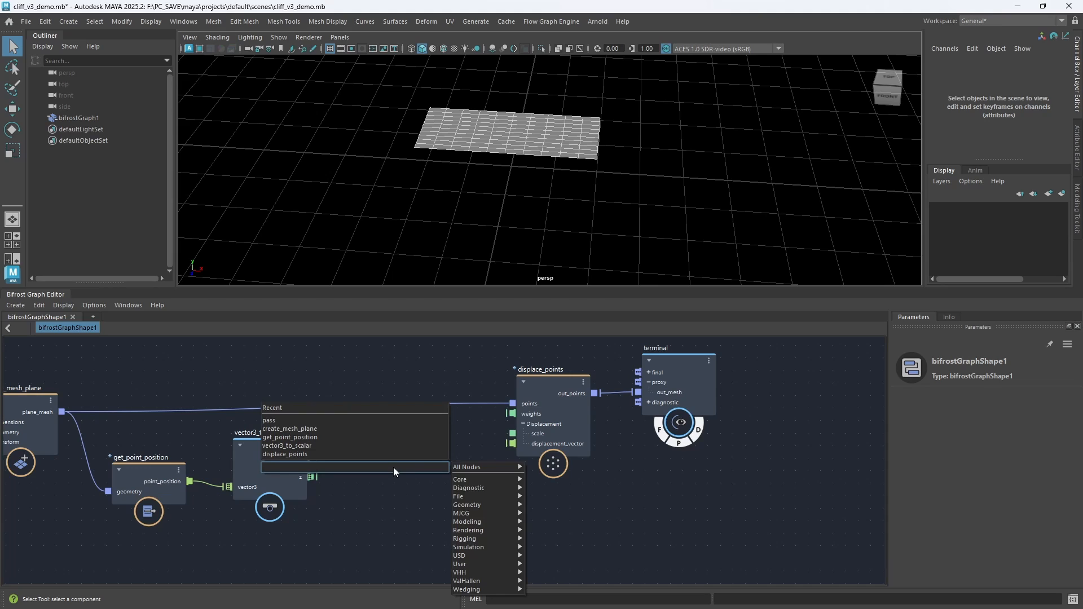
type("stv")
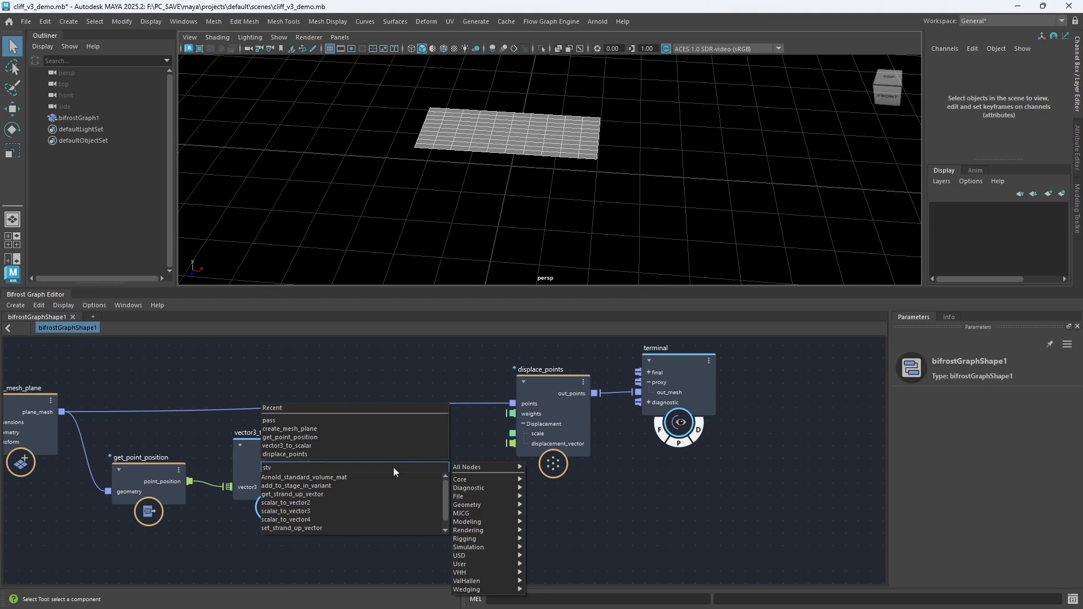
key("Down")
key("Down")
key("Down")
key("Return")
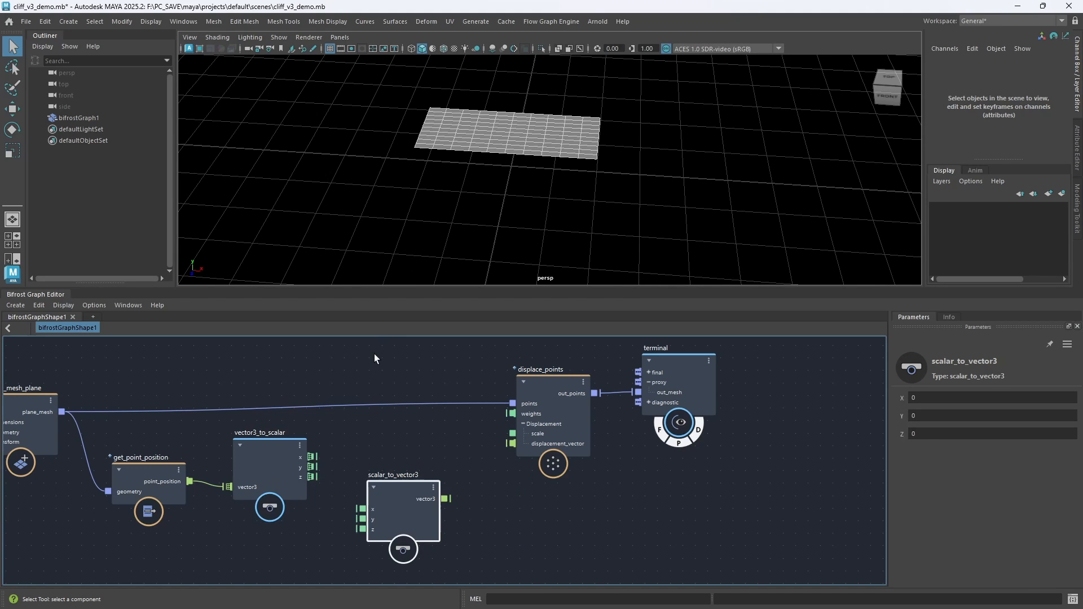
Connect vector3_to_scalar's x, y and z to scalar_to_vector3 and its vector3 output to displacement_vector, then raise displace_points slightly
left_click_drag(391, 461, 391, 460)
left_click_drag(311, 456, 362, 488)
left_click_drag(408, 446, 511, 444)
left_click_drag(558, 398, 545, 370)
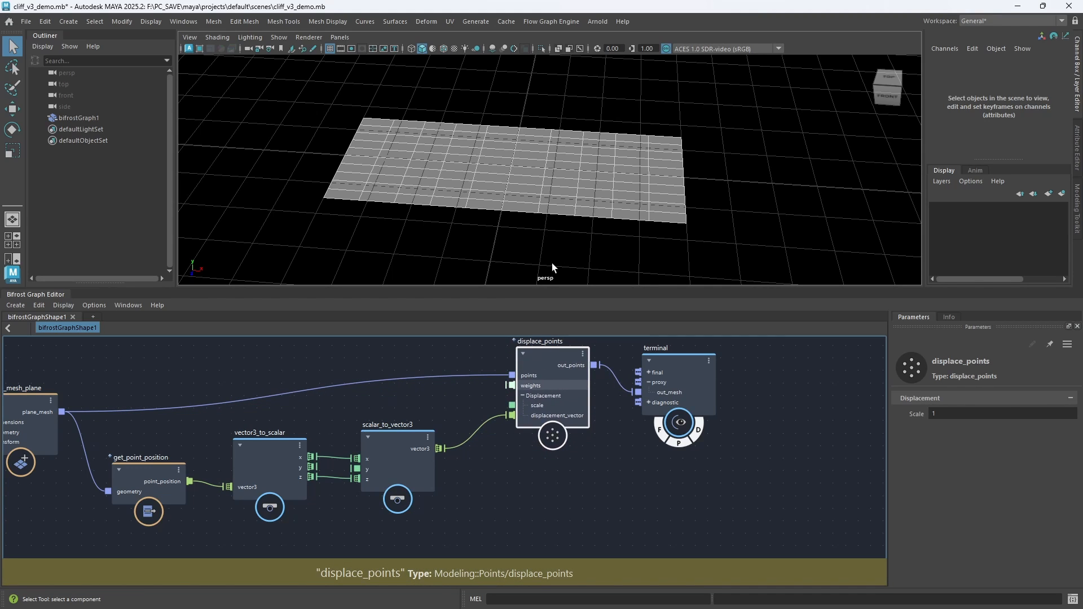
Add a fractal_noise node in the empty area below get_point_position and vector3_to_scalar
middle_click_drag(456, 515, 519, 421, "alt")
left_click(323, 504)
key("Tab")
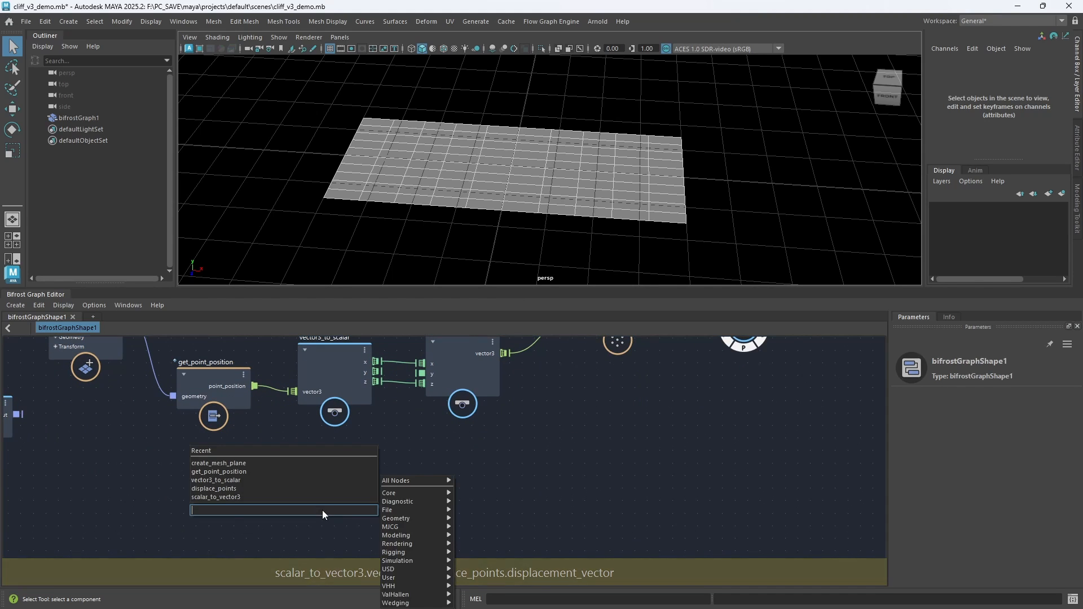
type("fra")
key("Down")
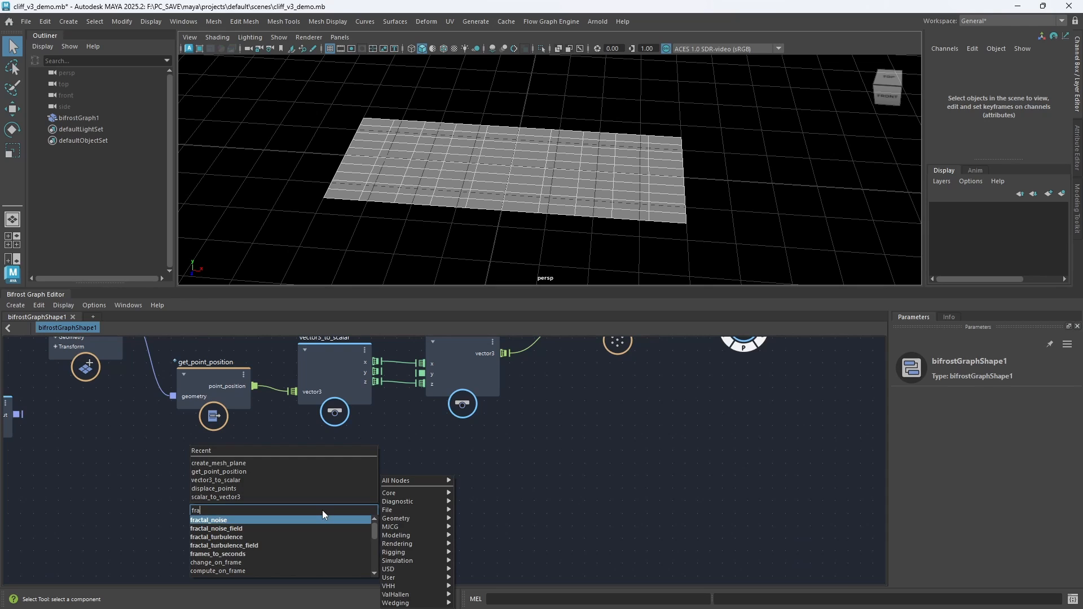
key("Return")
Connect point_position to the fractal_noise position input and the noise output to the displace_points weights
middle_click_drag(303, 415, 262, 418, "alt")
left_click_drag(247, 376, 290, 539)
left_click(242, 385)
left_click_drag(246, 376, 284, 541)
scroll(475, 470, "down", 3)
middle_click_drag(445, 477, 398, 472, "alt")
left_click_drag(335, 520, 450, 415)
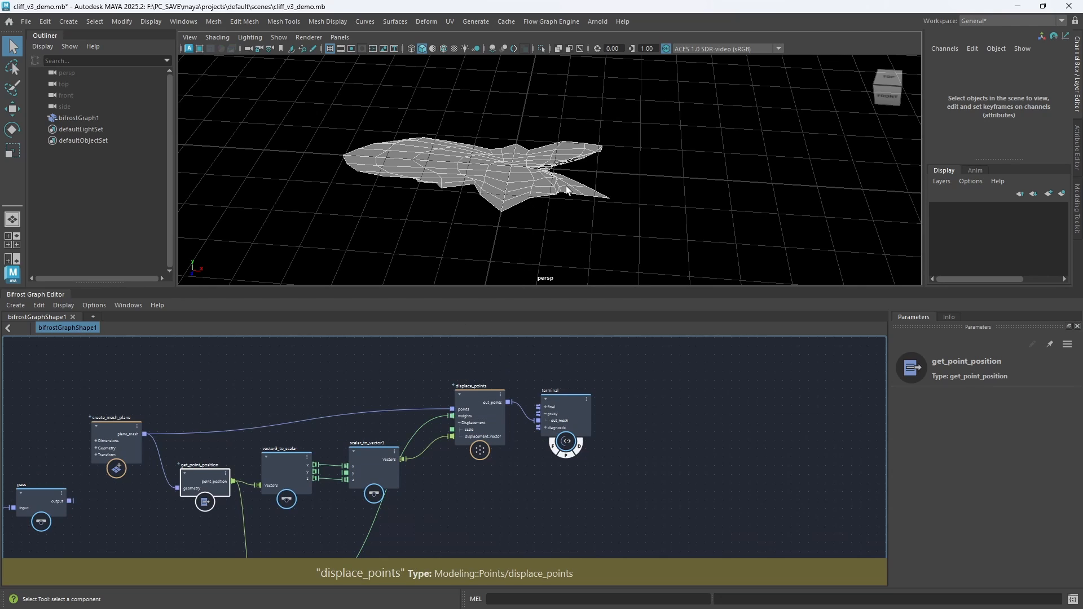
Move fractal_noise closer to the nodes above it and set its Magnitude to 0.87
middle_click_drag(474, 487, 518, 401, "alt")
left_click(326, 531)
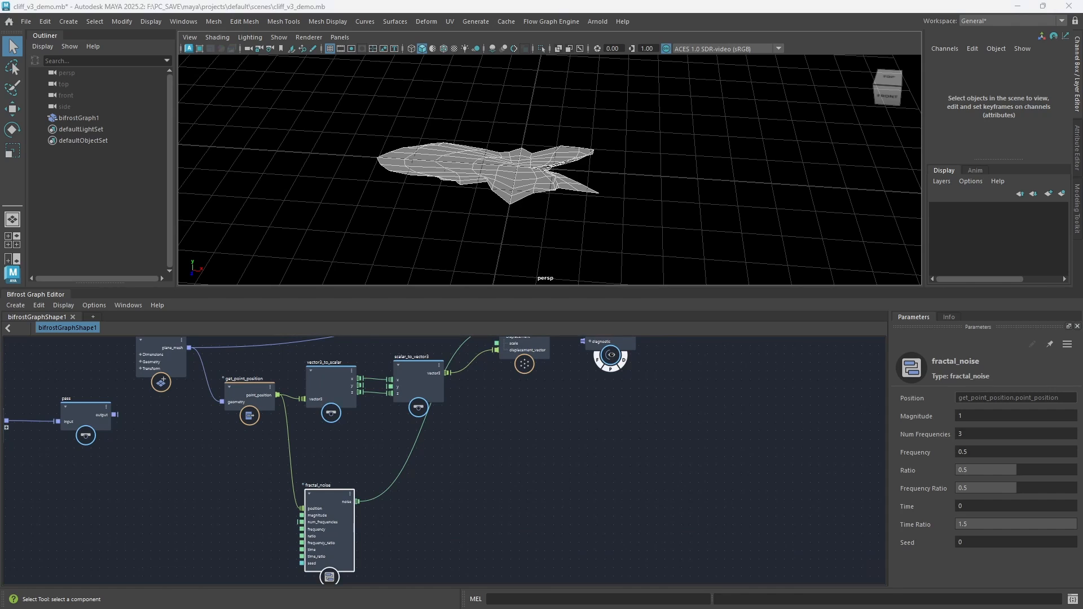
left_click_drag(333, 503, 334, 474)
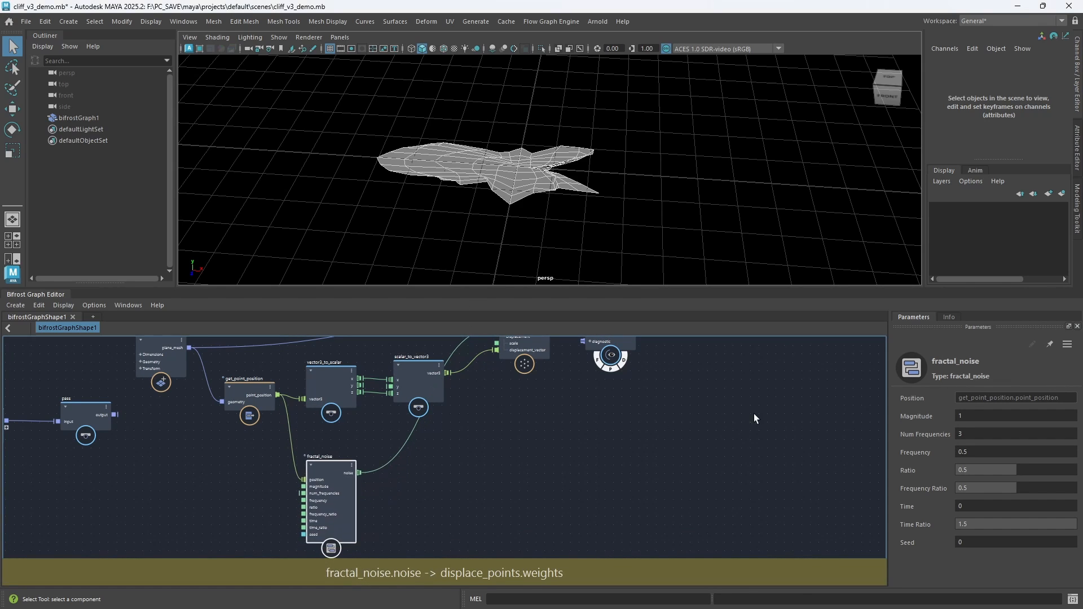
left_click(993, 418)
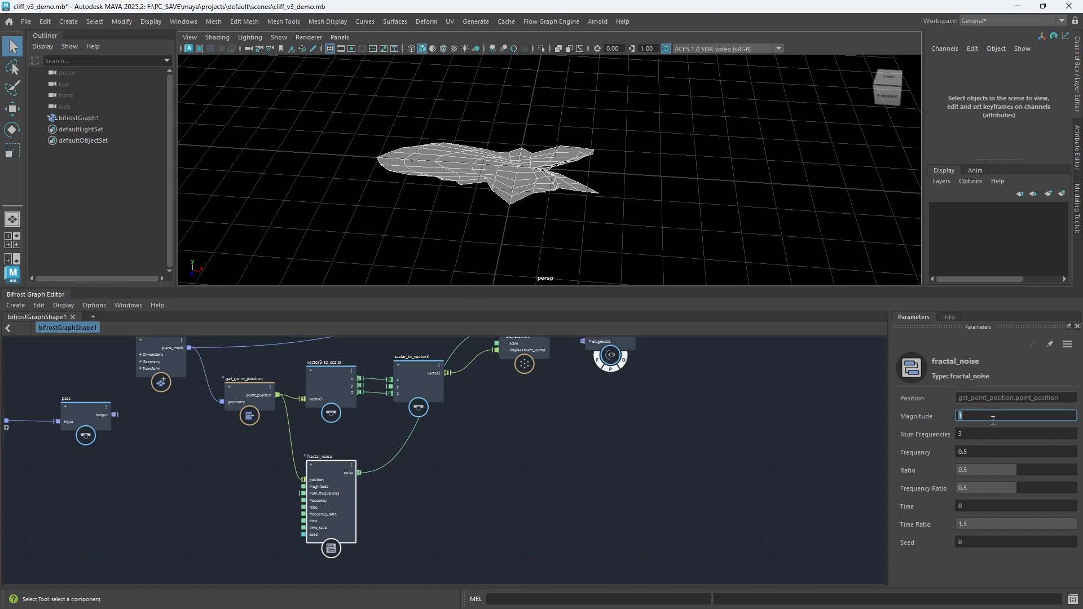
type("0.87")
key("Return")
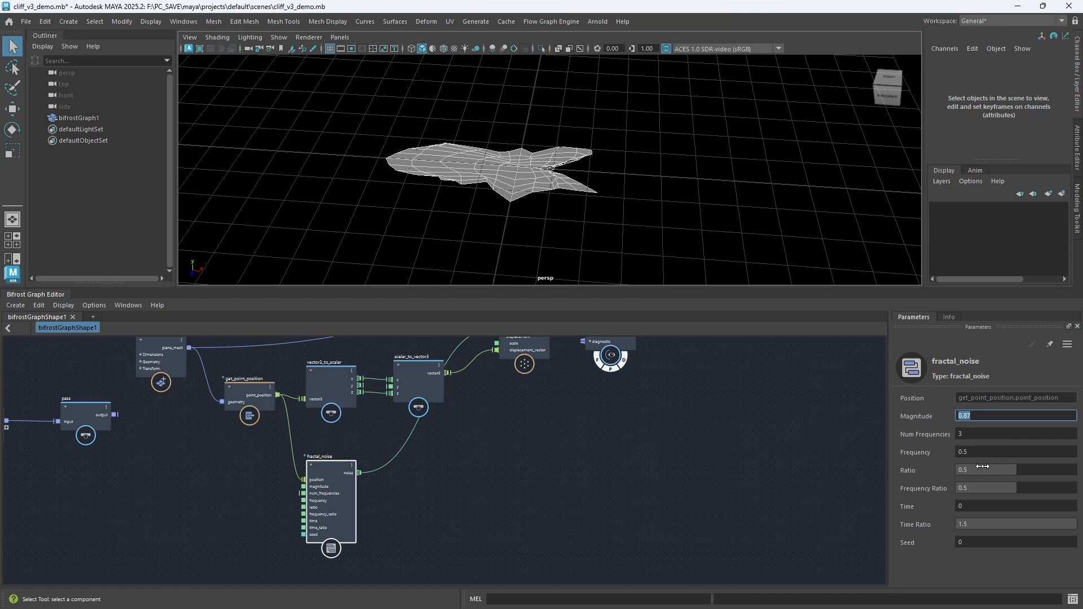
Set the Seed of the fractal_noise node to 8
middle_click_drag(473, 420, 425, 483)
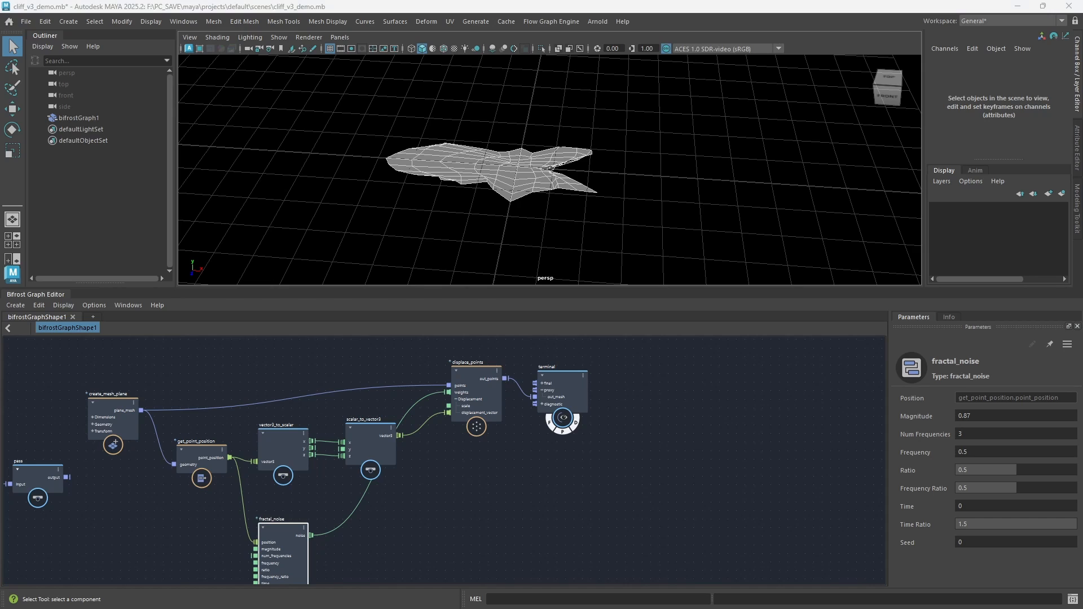
left_click_drag(913, 544, 974, 543)
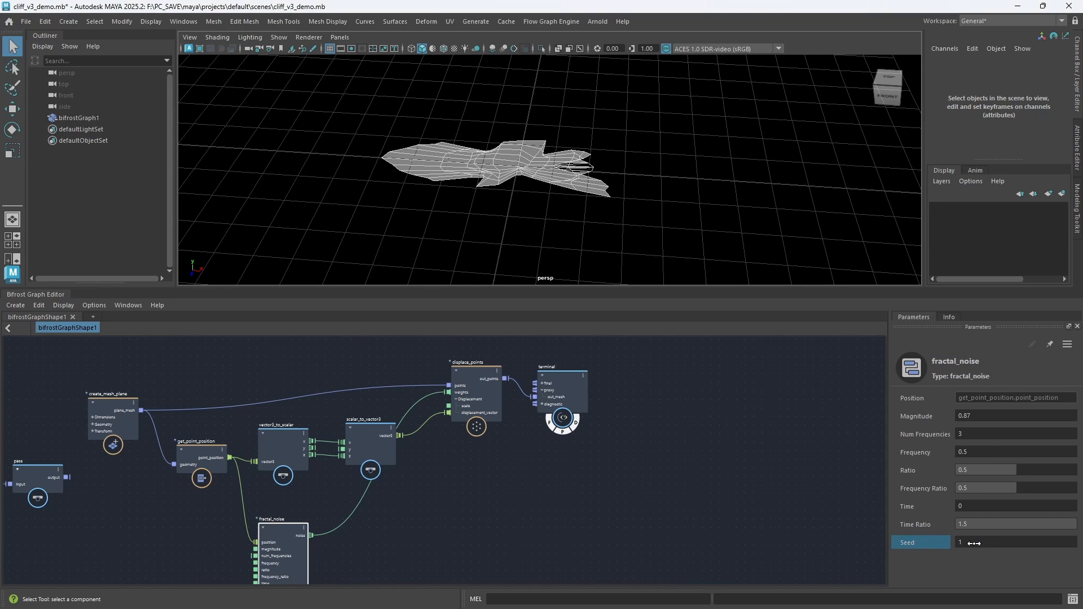
left_click(975, 544)
key("Return")
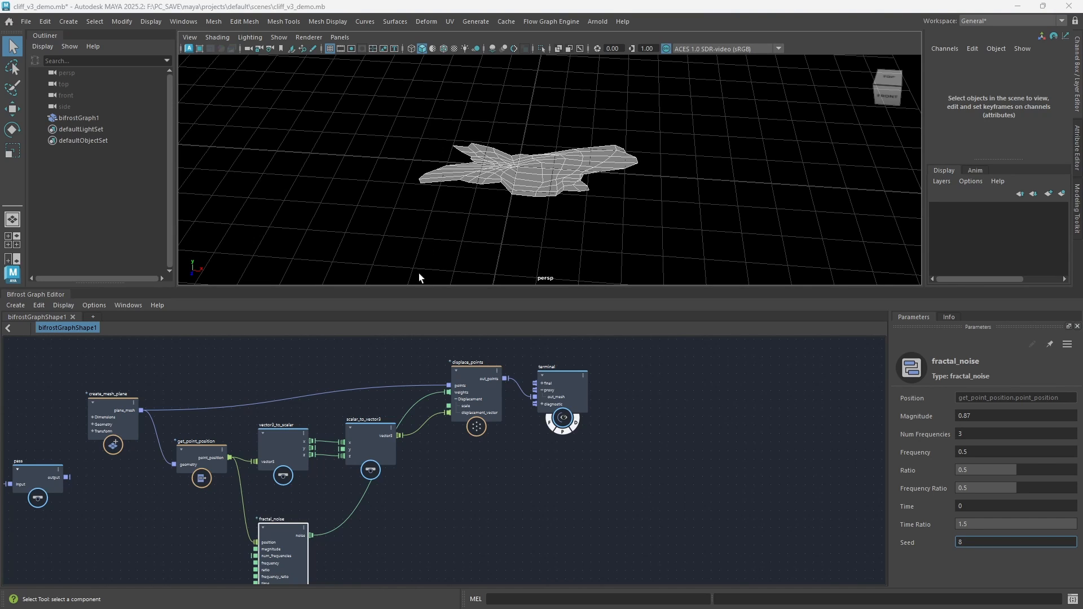
Set the displace_points Scale to 0.53 and save the scene
left_click(477, 424)
left_click(940, 415)
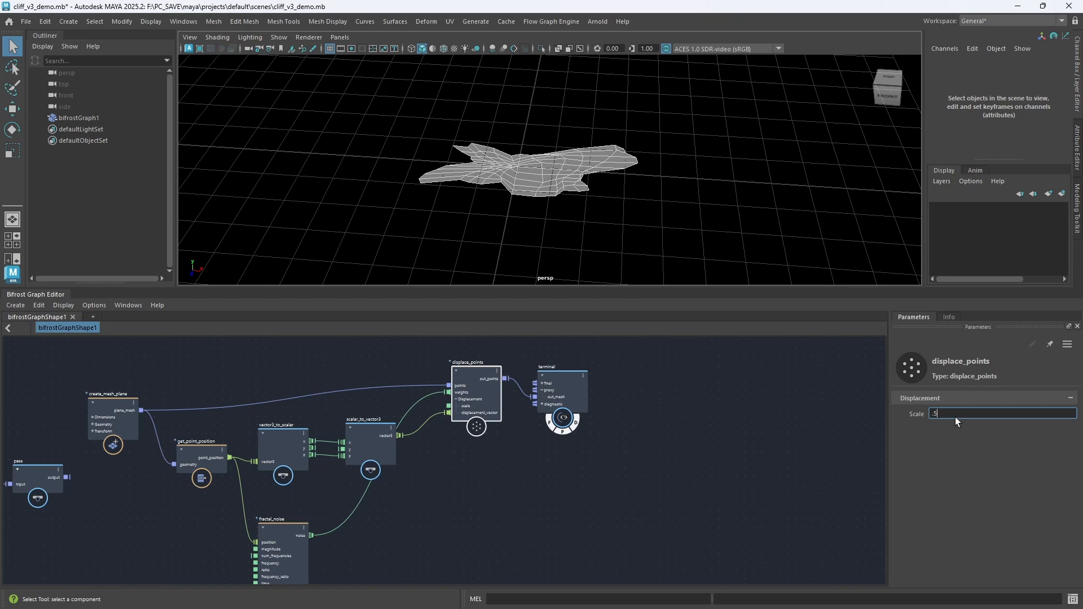
key("Return")
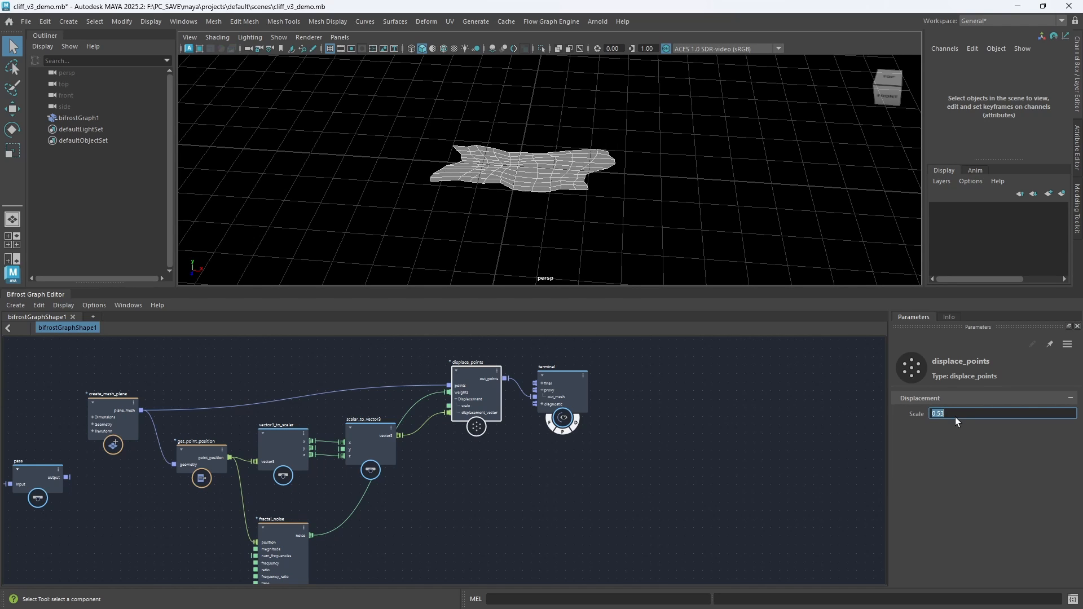
mouse_move(550, 223)
left_mouse_down("alt")
mouse_move(560, 230)
mouse_move(542, 208)
left_mouse_up("alt")
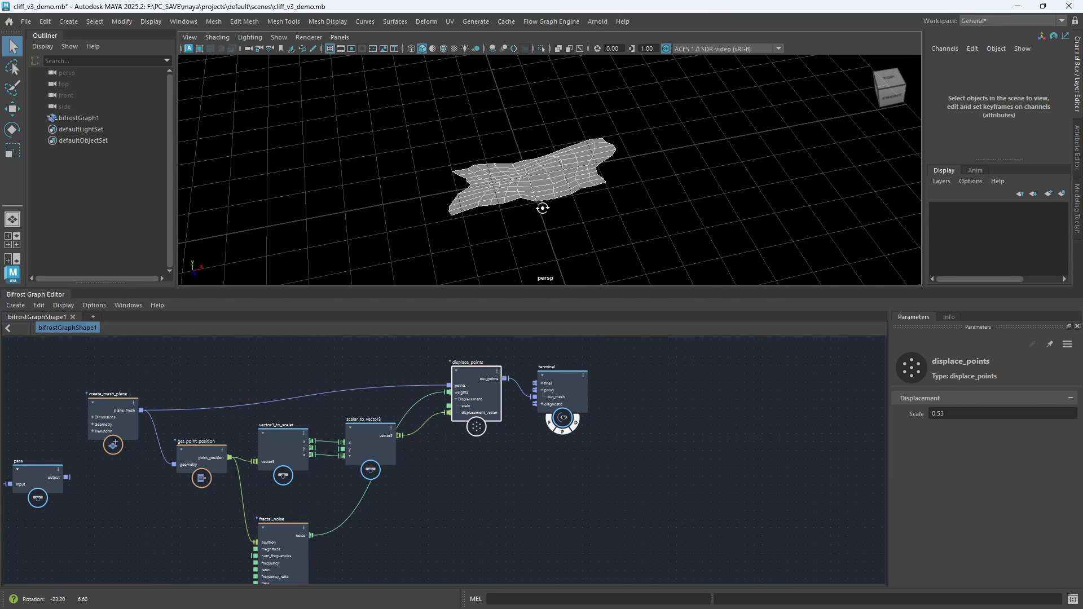
left_click(640, 382)
key("ctrl+s")
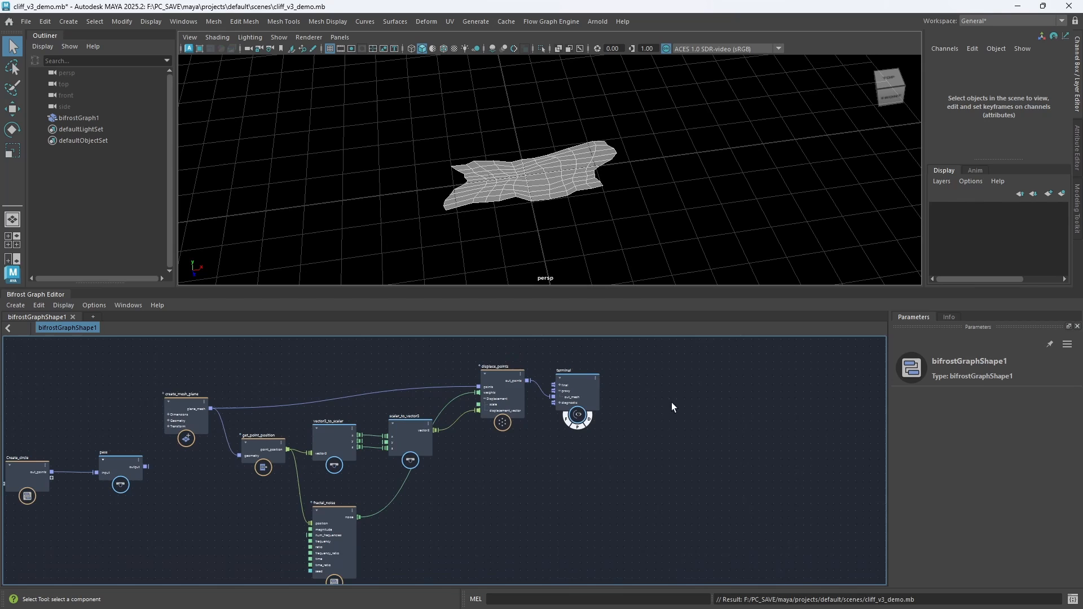
Move the terminal well away from displace_points and roughly align both nodes along their connection
middle_click_drag(684, 383, 539, 400, "alt")
scroll(471, 411, "up", 2)
left_click_drag(471, 388, 650, 365)
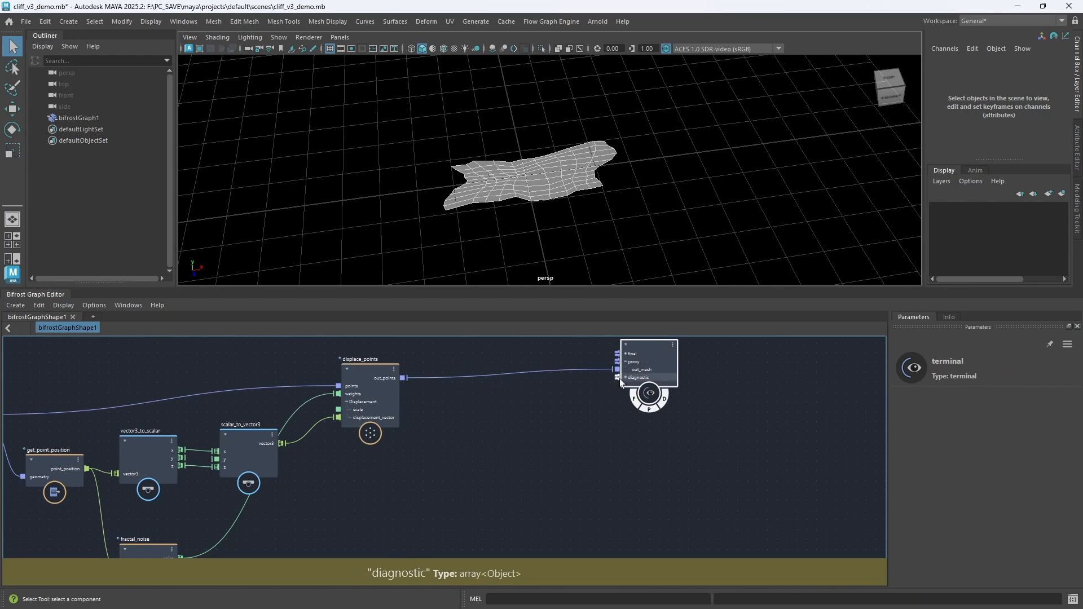
scroll(568, 389, "down", 3)
middle_click_drag(499, 434, 548, 401, "alt")
left_click_drag(503, 375, 509, 396)
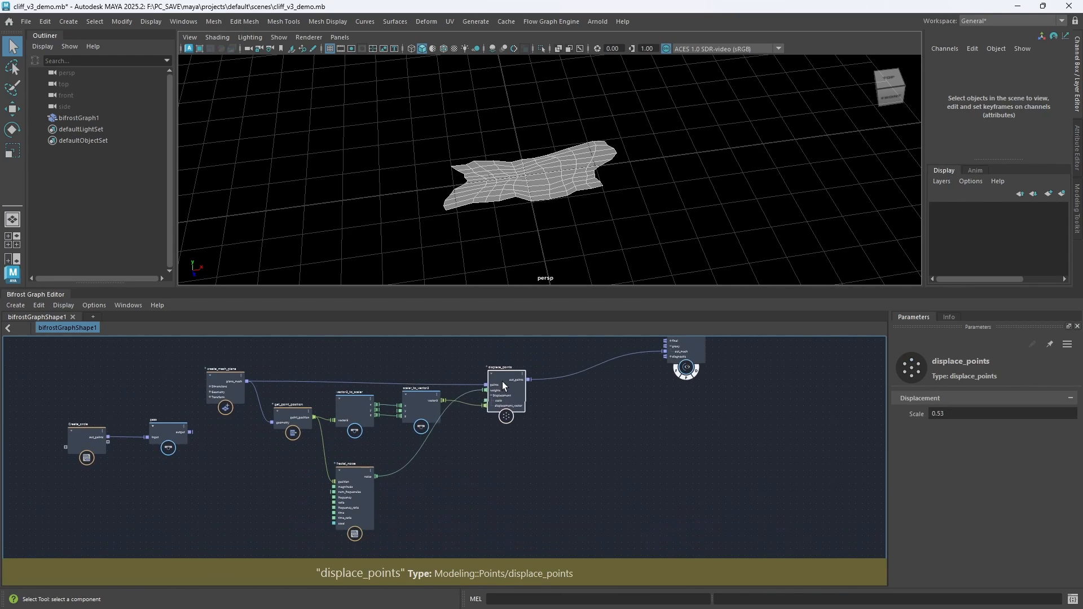
scroll(574, 404, "up", 2)
middle_click_drag(580, 400, 511, 427, "alt")
scroll(574, 411, "down", 3)
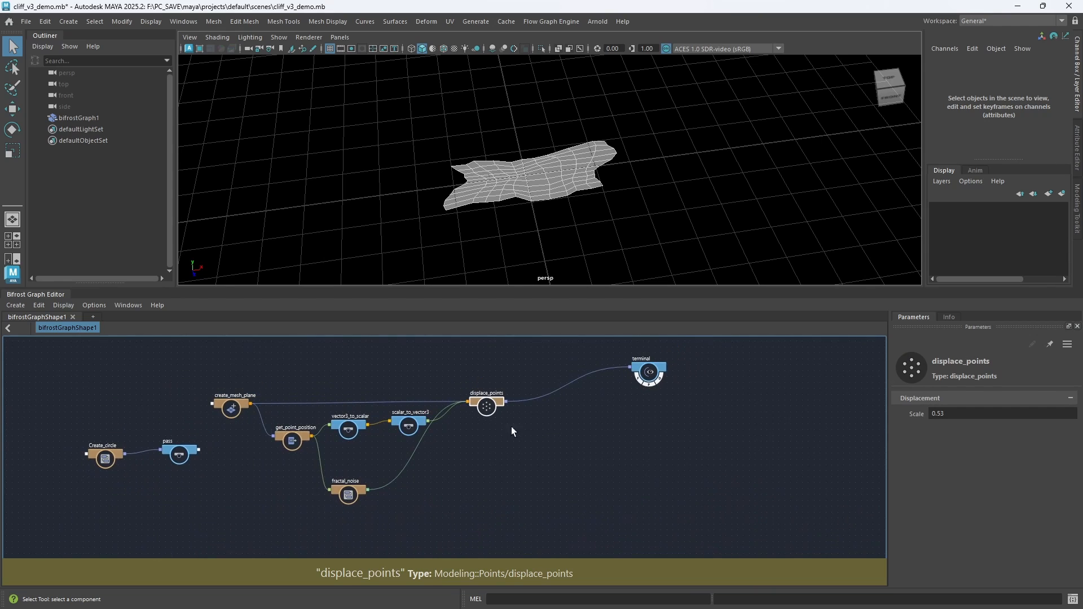
scroll(510, 426, "up", 5)
scroll(573, 440, "down", 2)
middle_click_drag(602, 406, 514, 443, "alt")
scroll(569, 405, "up", 3)
left_click_drag(646, 362, 716, 402)
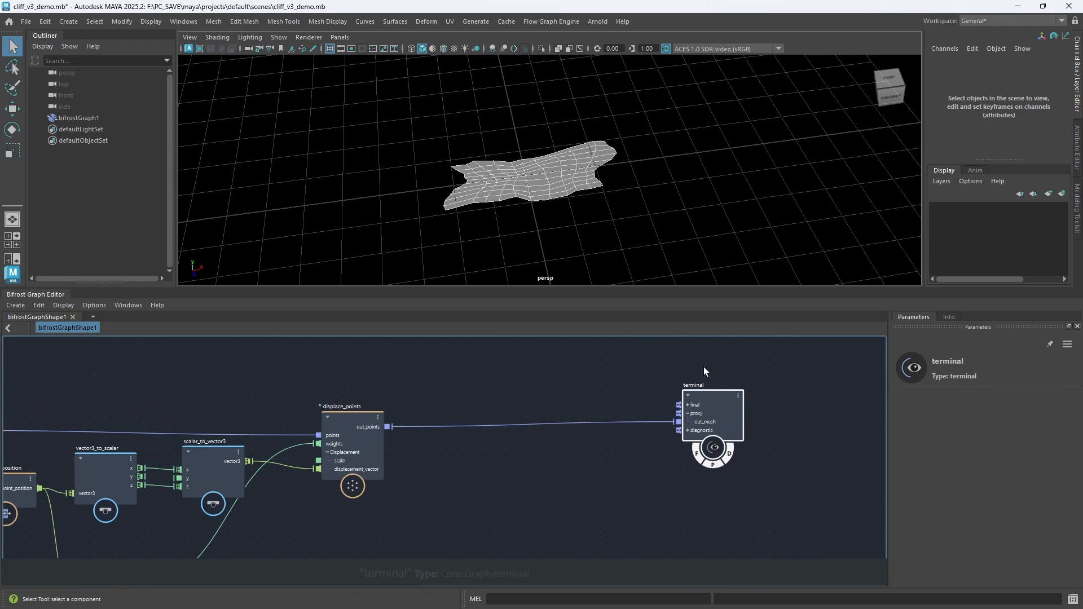
scroll(507, 384, "up", 1)
scroll(558, 377, "down", 3)
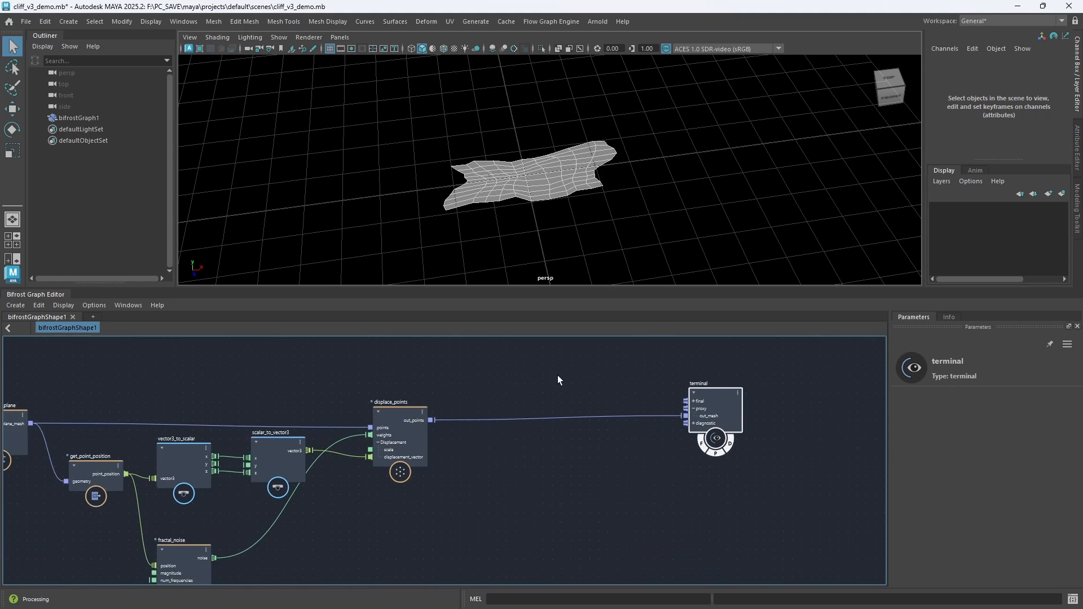
scroll(491, 379, "up", 3)
scroll(530, 379, "down", 4)
scroll(481, 379, "up", 2)
middle_click_drag(498, 384, 519, 367, "alt")
scroll(519, 367, "up", 1)
scroll(520, 368, "down", 3)
middle_click_drag(484, 409, 524, 397, "alt")
scroll(522, 395, "up", 3)
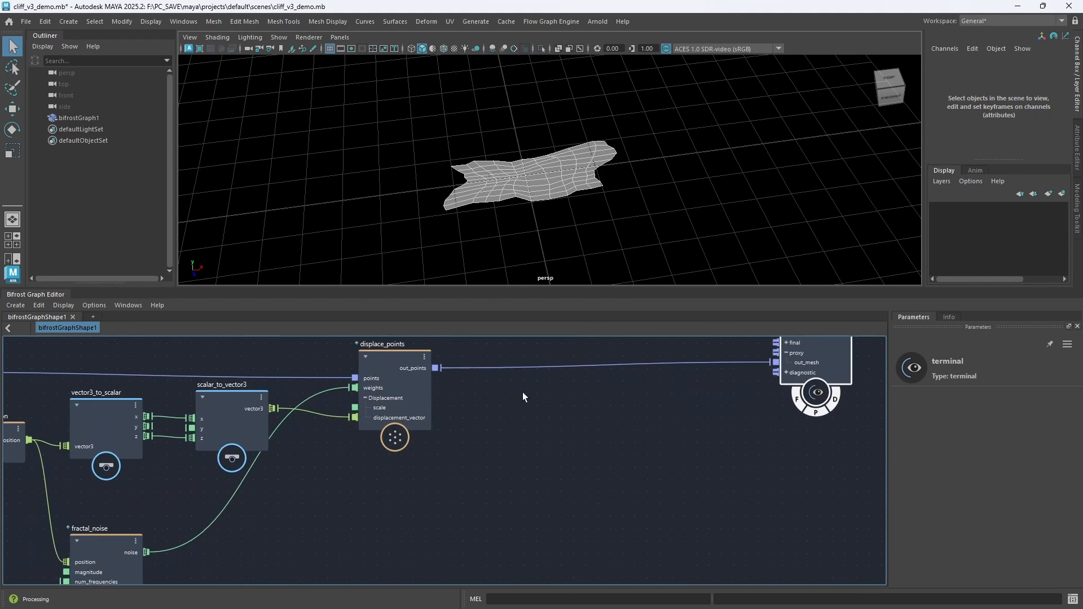
middle_click_drag(618, 389, 489, 414, "alt")
scroll(520, 420, "down", 2)
scroll(489, 414, "up", 1)
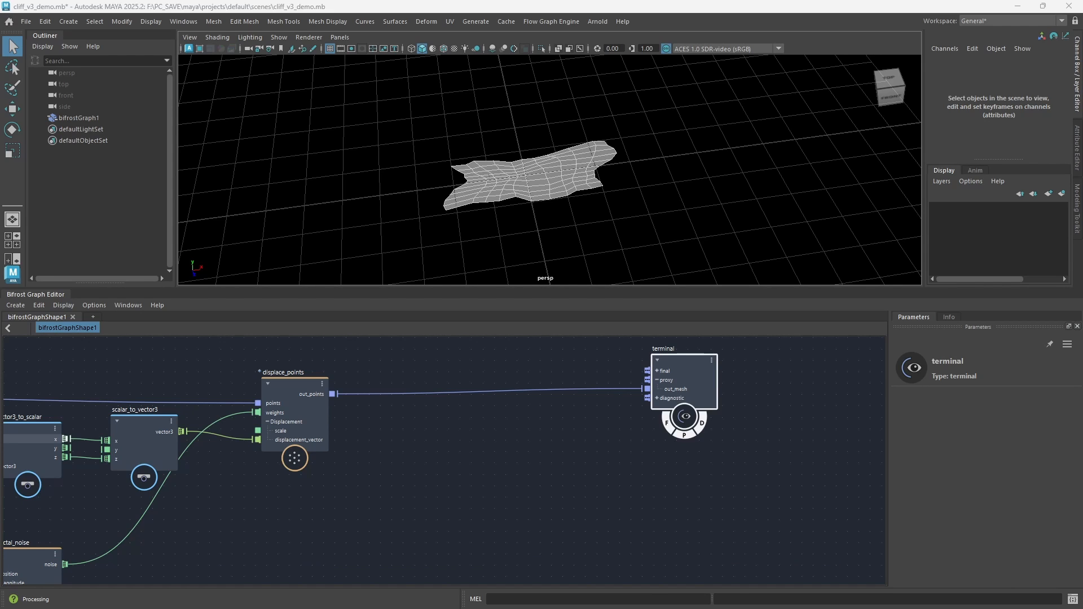
Move the Create_circle and pass nodes together to the free area below the plane's node network
scroll(320, 483, "down", 3)
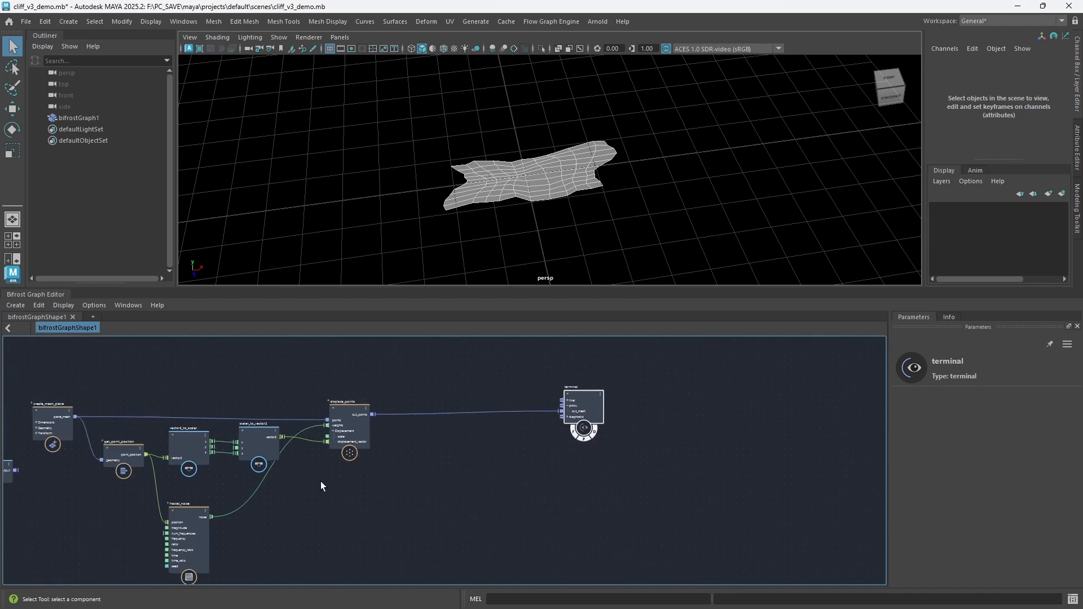
middle_click_drag(320, 482, 428, 397)
middle_click_drag(376, 439, 426, 425)
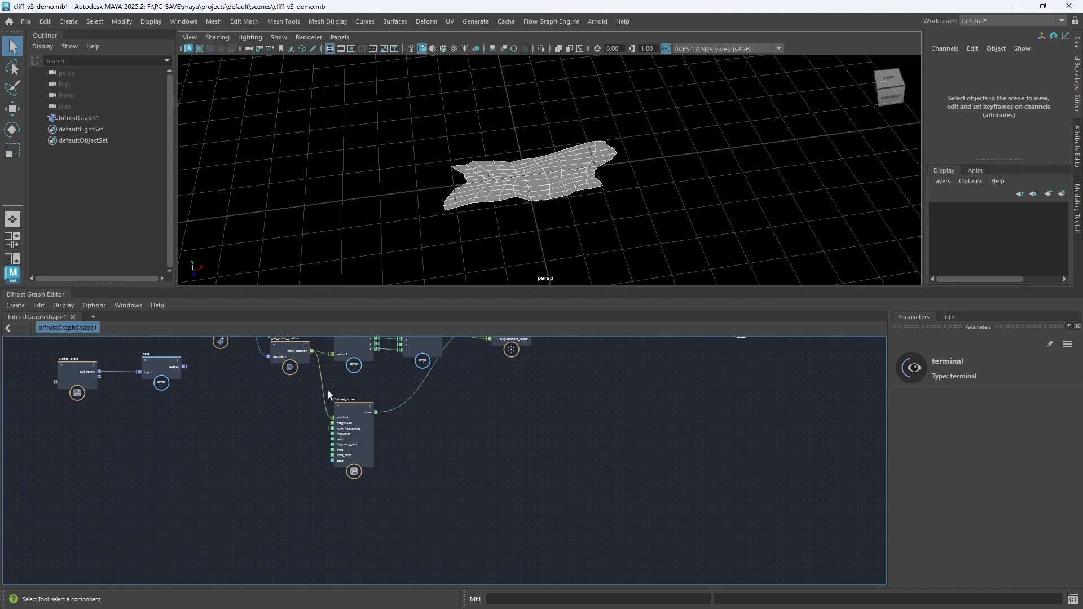
middle_click_drag(196, 454, 274, 478)
left_click_drag(286, 424, 131, 361)
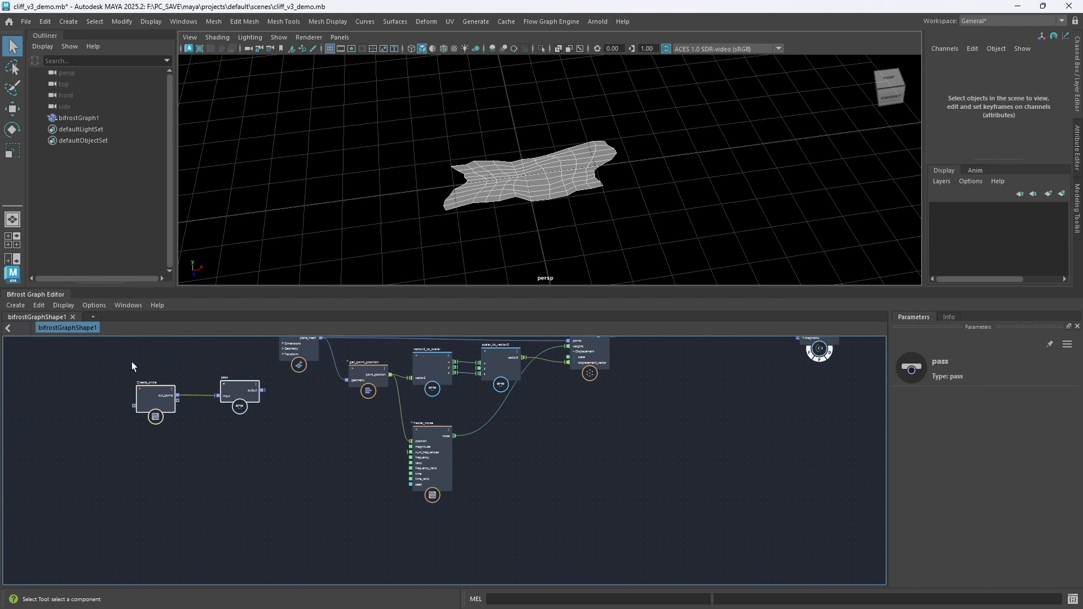
left_click_drag(240, 388, 255, 519)
Add a second displace_points node beyond pass in the Create_circle branch
middle_click_drag(318, 508, 312, 462)
scroll(301, 459, "up", 3)
scroll(325, 463, "up", 1)
scroll(308, 470, "up", 1)
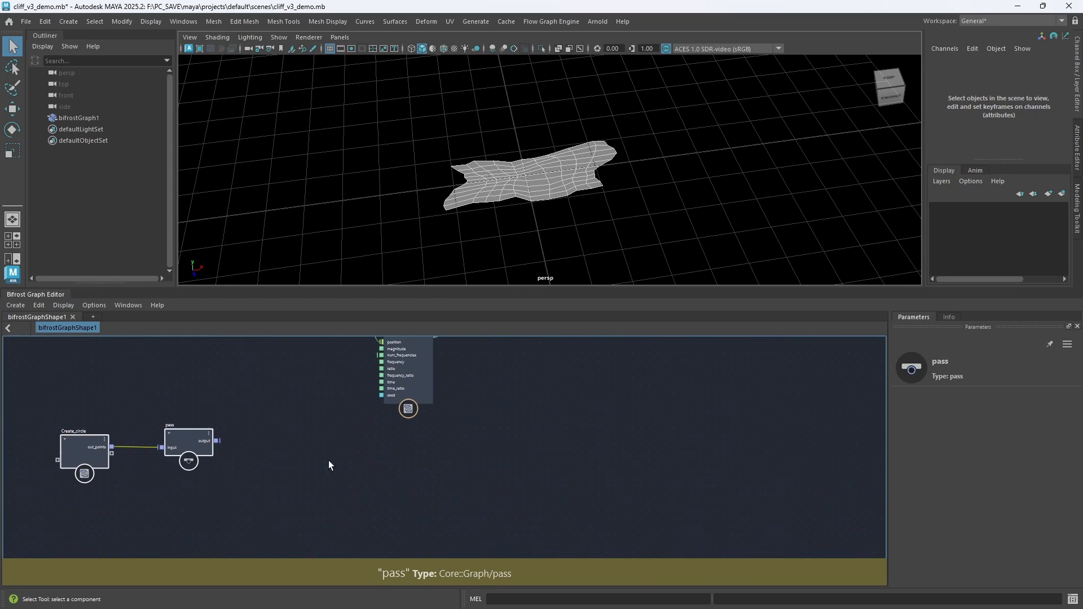
left_click(372, 467)
key("Tab")
type("dis")
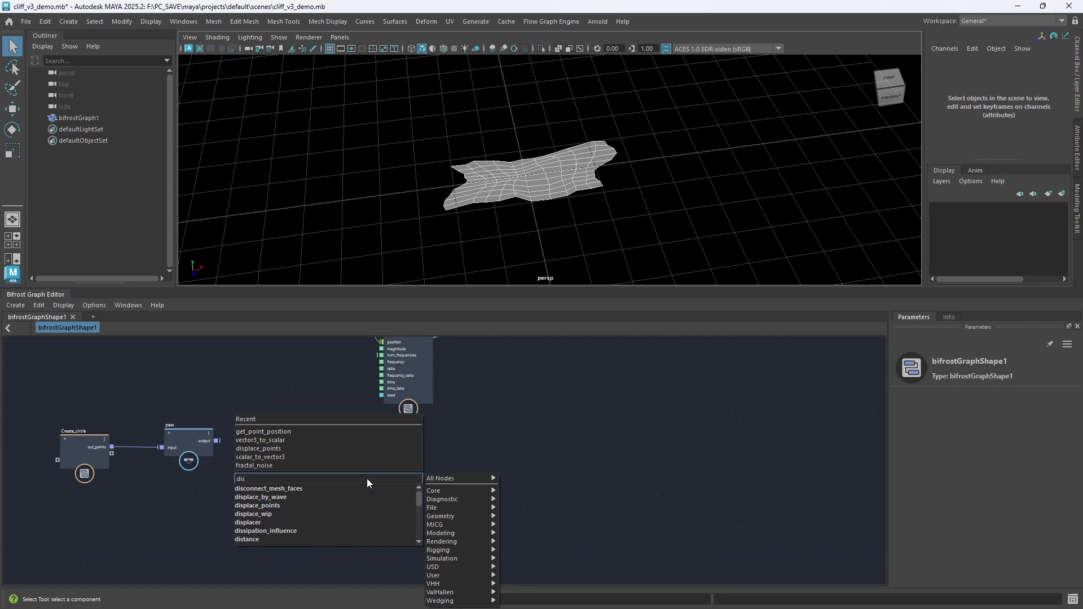
key("Down")
key("Down")
key("Down")
key("Return")
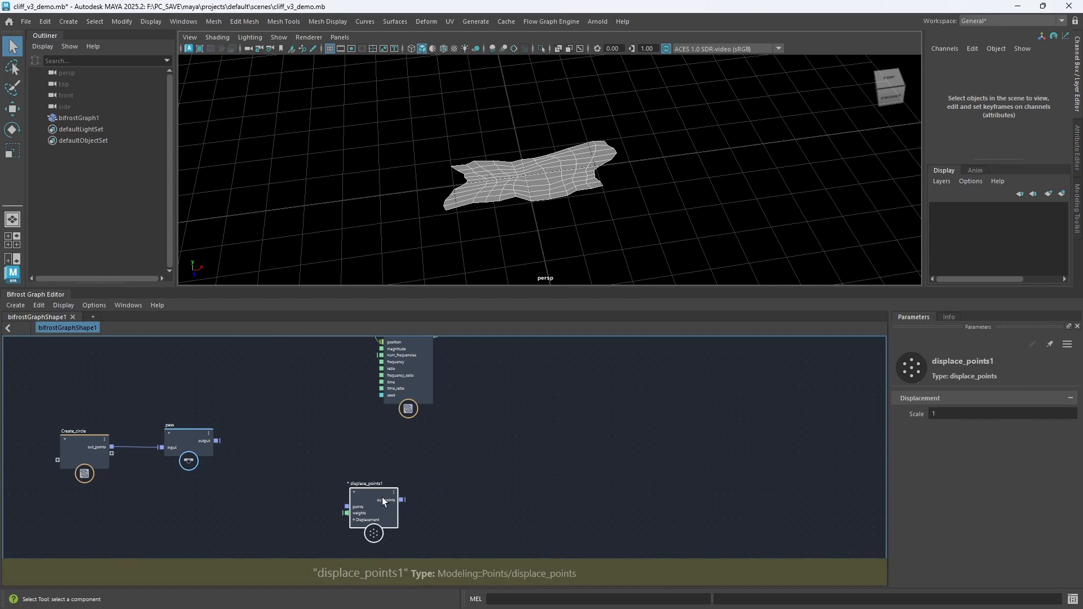
Connect pass to the new displace_points node's points input and its out_points to the terminal's out_mesh, bringing the terminal alongside
left_click_drag(386, 499, 442, 442)
left_click_drag(216, 441, 412, 445)
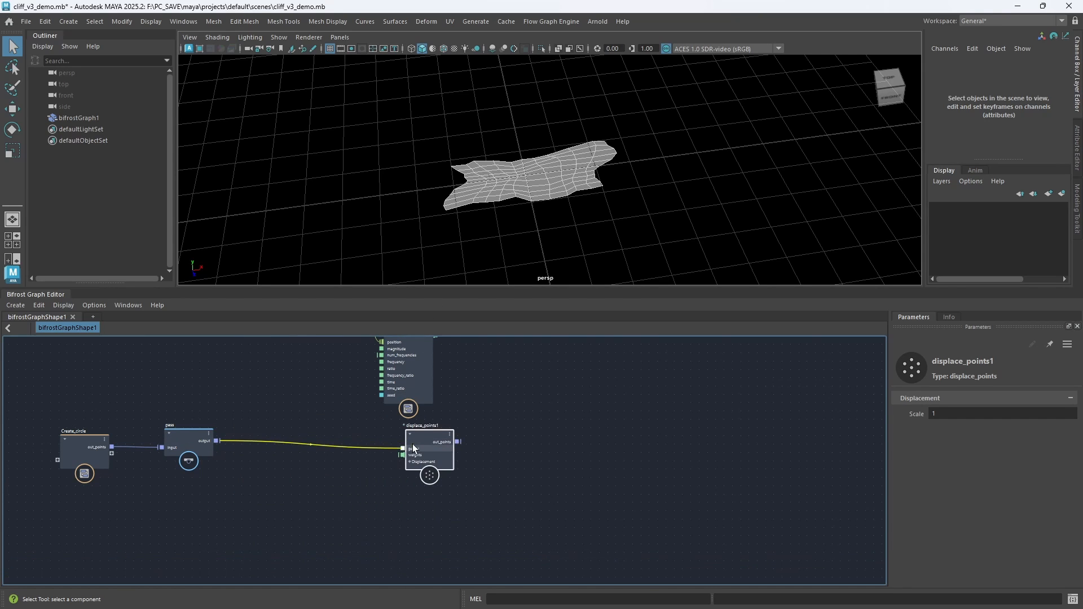
key("a")
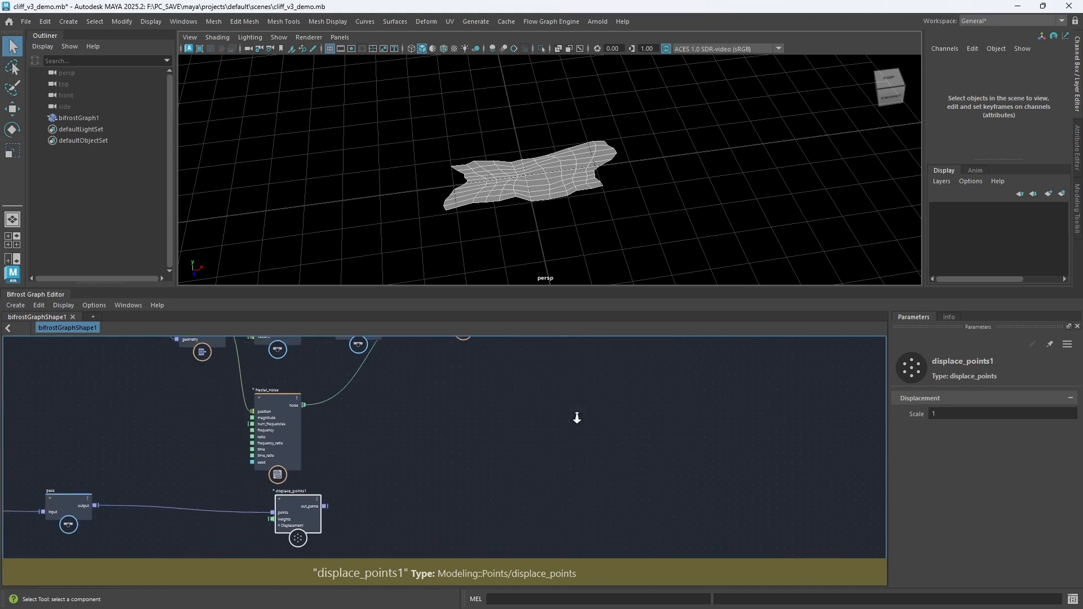
left_click_drag(548, 385, 415, 502)
scroll(390, 425, "up", 3)
left_click_drag(335, 475, 531, 473)
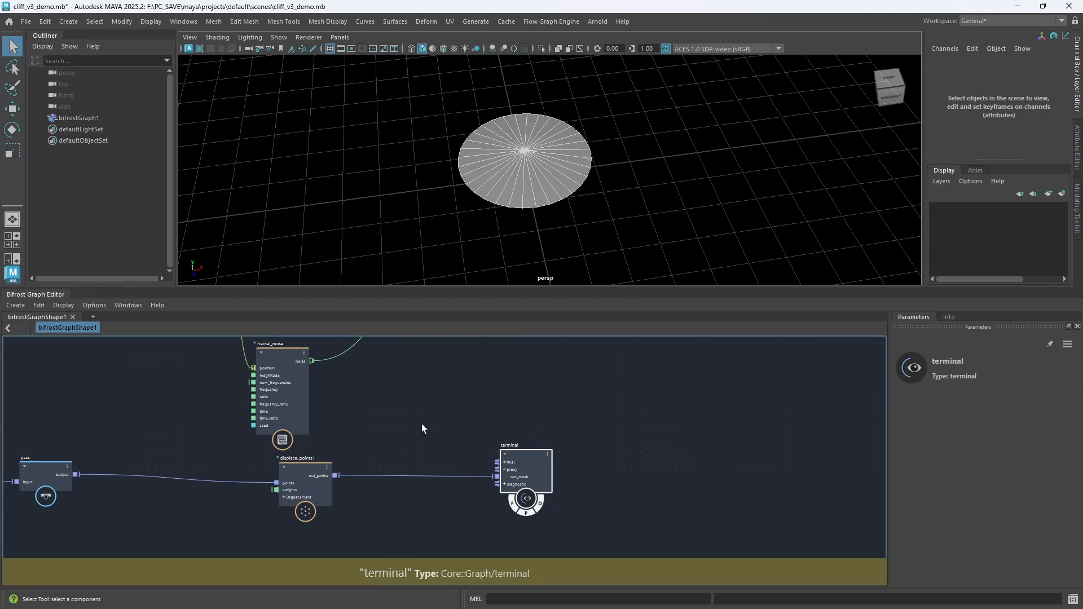
Group get_point_position, vector3_to_scalar and scalar_to_vector3 from the plane network into a compound
left_click(303, 466)
middle_click_drag(354, 511, 412, 489)
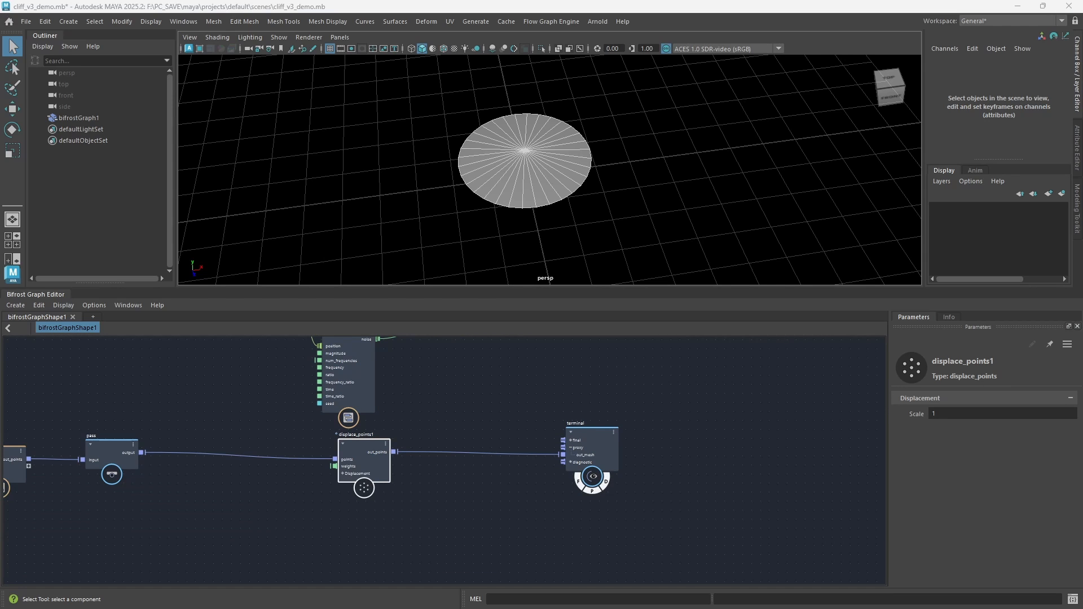
scroll(480, 394, "down", 3)
middle_click_drag(461, 391, 449, 515)
middle_click_drag(461, 447, 509, 455)
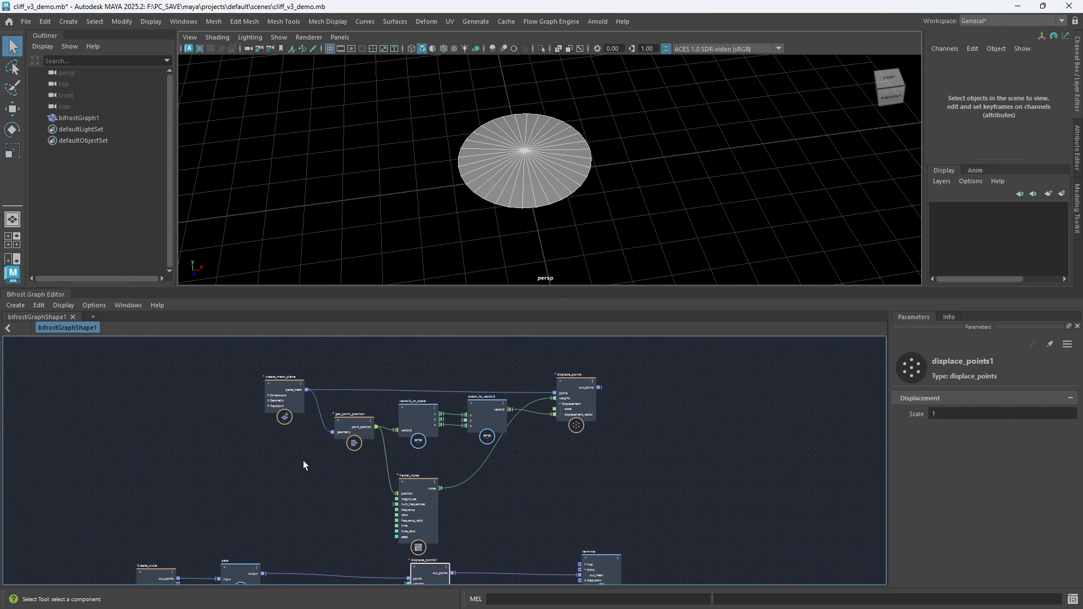
scroll(307, 464, "up", 3)
middle_click_drag(365, 448, 350, 490)
left_click_drag(346, 451, 322, 423)
left_click_drag(486, 493, 439, 439)
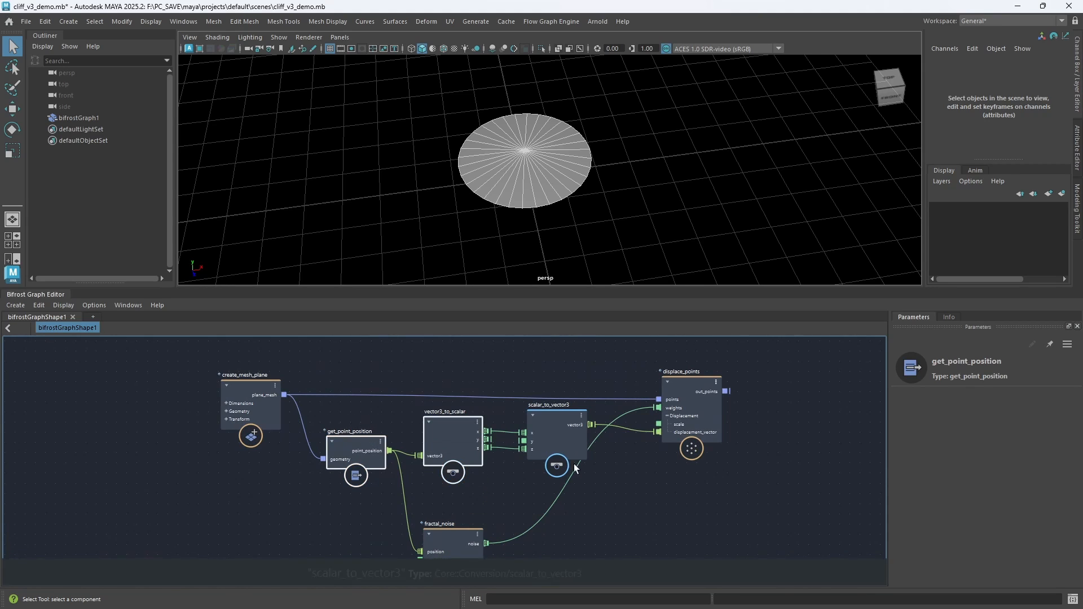
left_click_drag(599, 480, 519, 401, "shift")
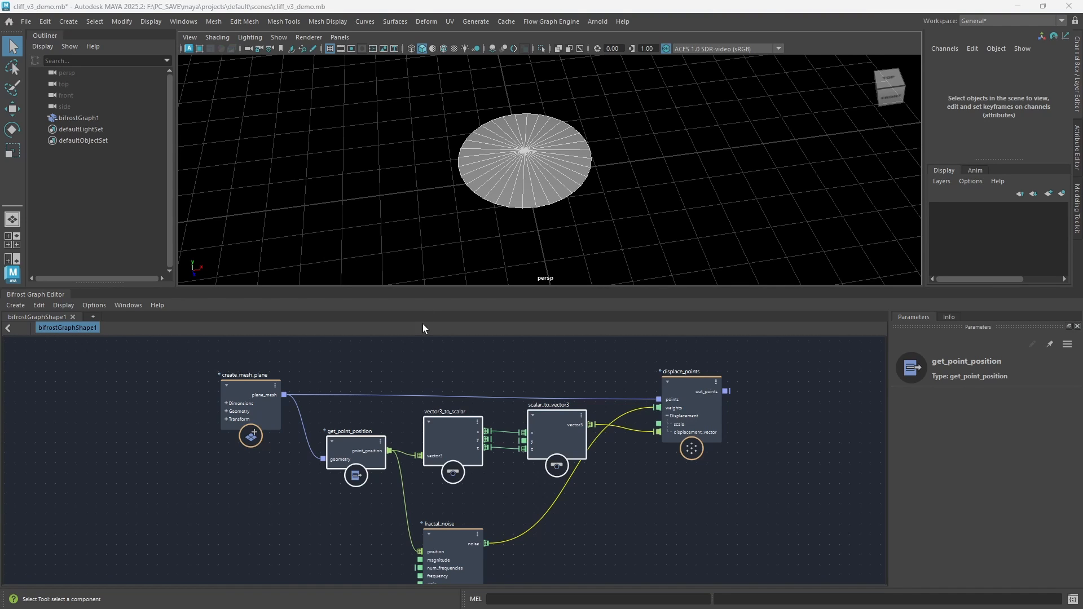
scroll(483, 468, "down", 1)
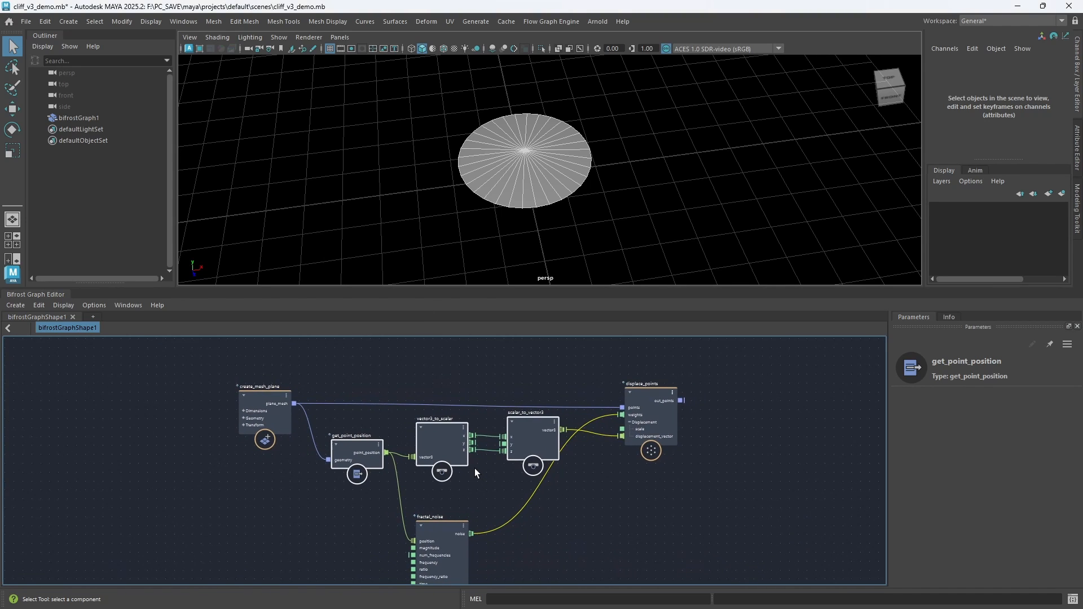
key("ctrl+g")
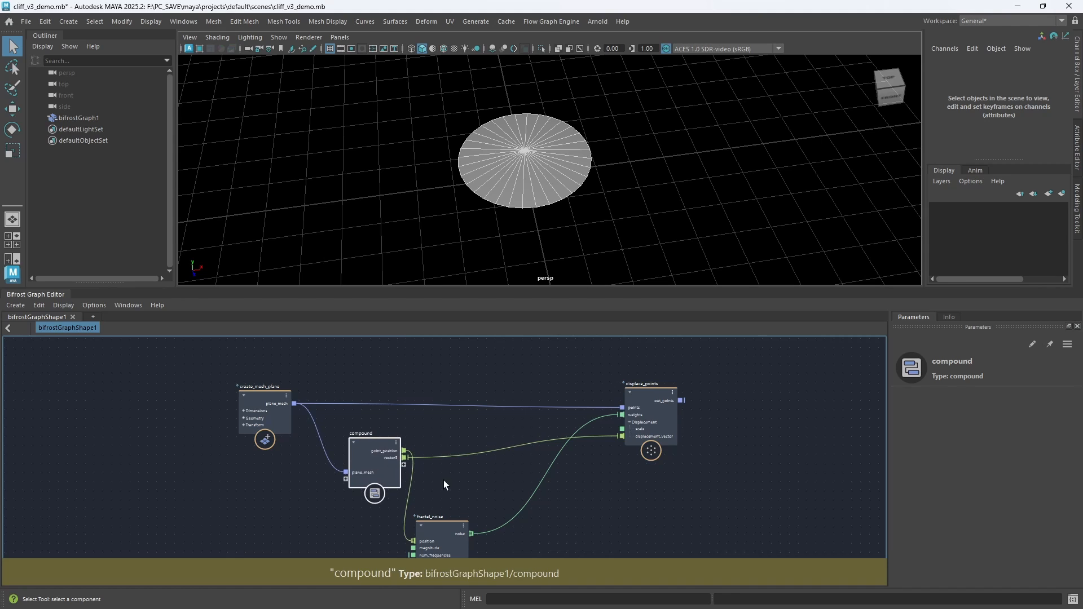
Open the new compound and arrange its input node before get_point_position and its output node beyond scalar_to_vector3
middle_click_drag(444, 480, 472, 449, "alt")
scroll(469, 449, "up", 3)
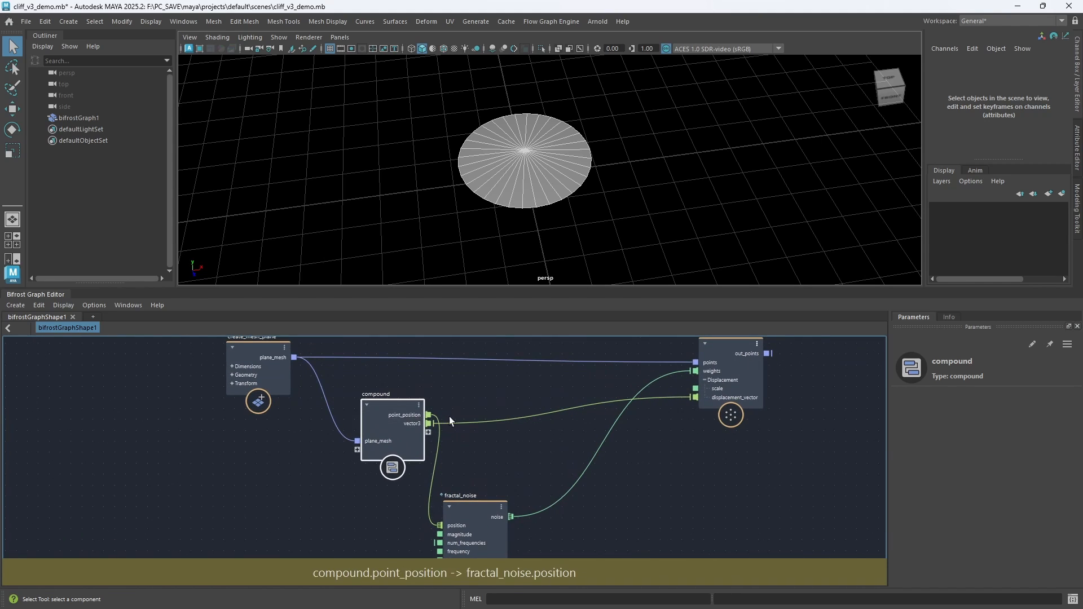
double_click(401, 407)
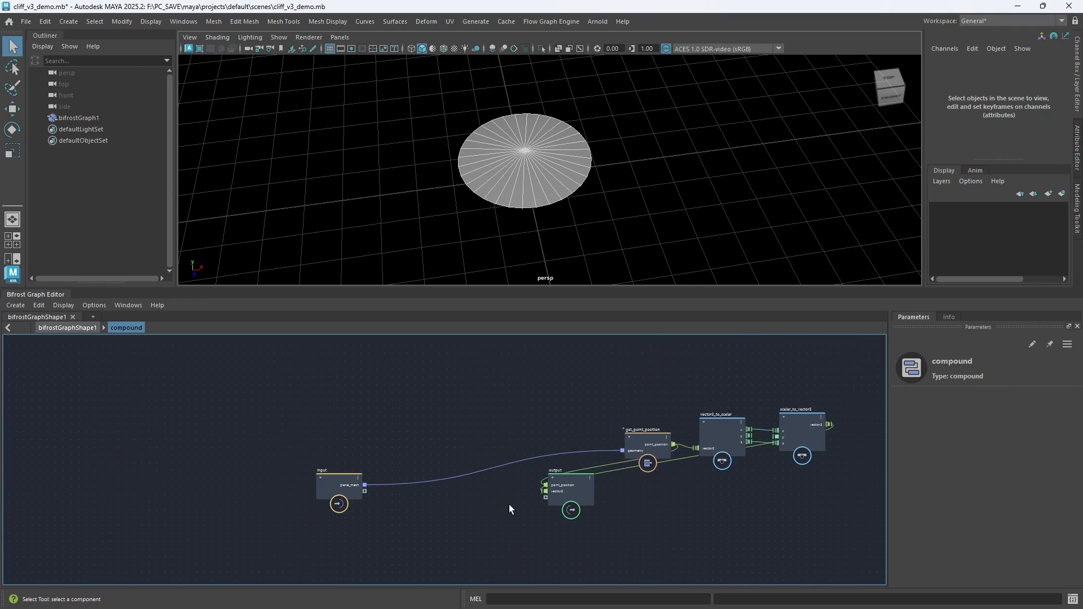
left_click_drag(588, 500, 902, 477)
left_click_drag(340, 493, 544, 448)
middle_click_drag(682, 509, 457, 503, "alt")
left_click_drag(659, 456, 643, 498)
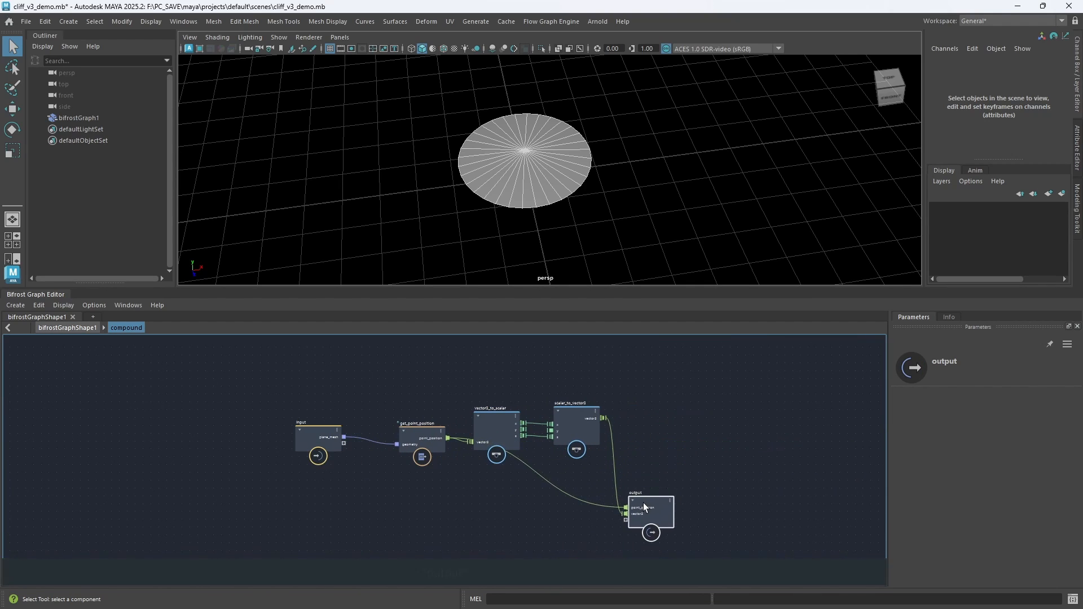
Rename the compound output node's vector3 port to flattenY
scroll(615, 502, "up", 2)
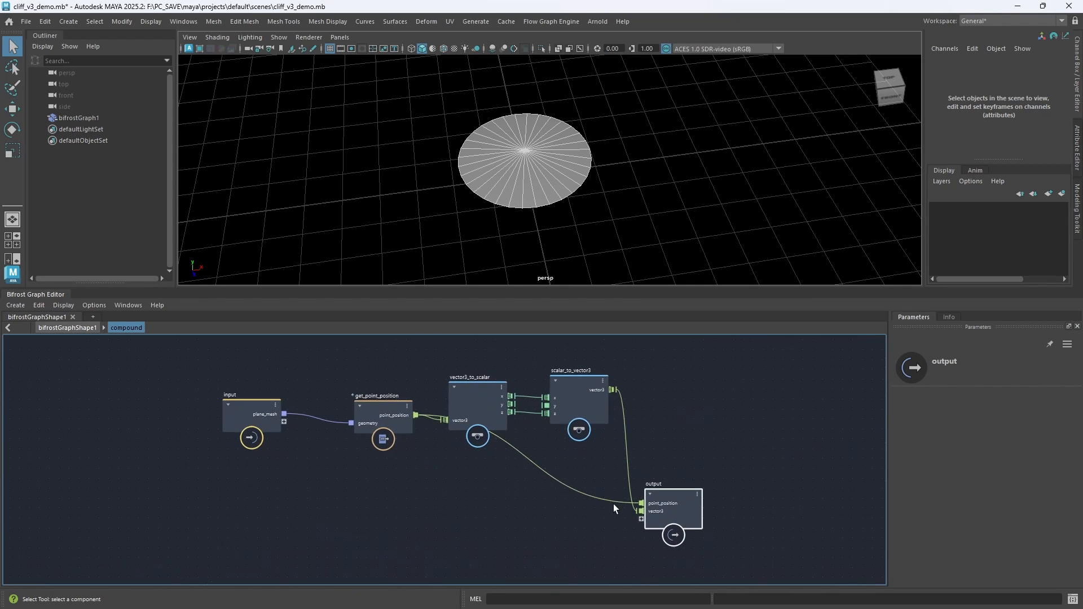
right_click(660, 511)
left_click(689, 400)
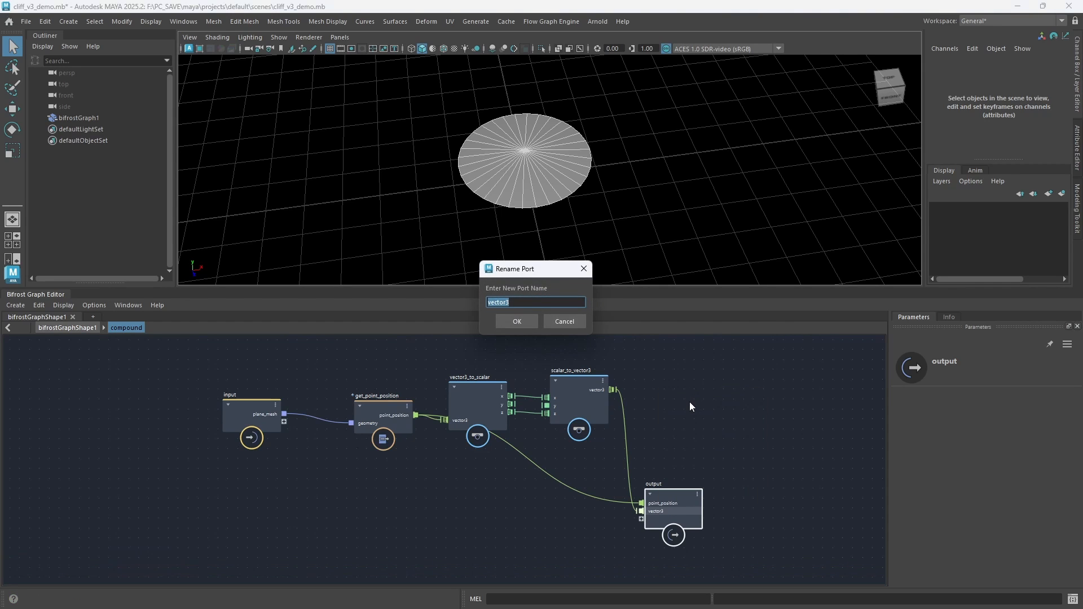
type("flattenY")
key("Return")
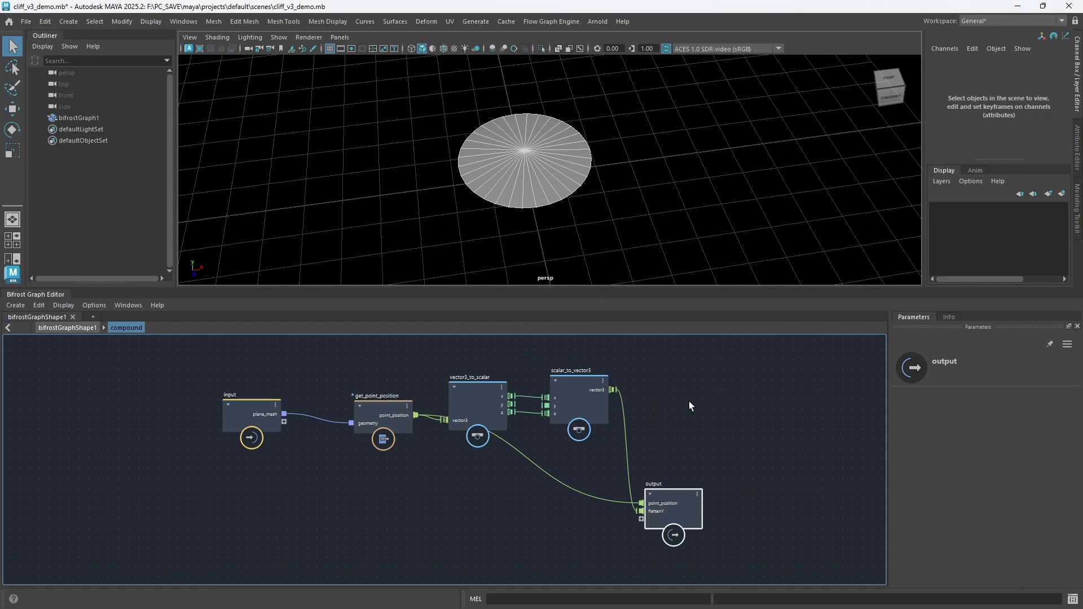
Return to the top-level graph, rename the compound to flatten_Y and save the scene
left_click(94, 329)
double_click(390, 394)
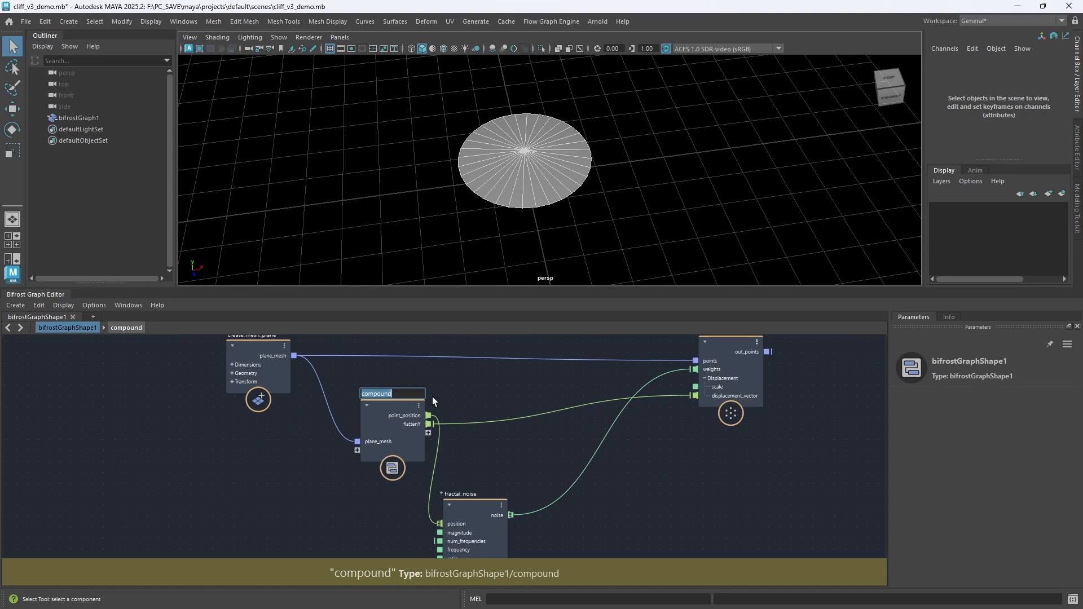
type("flatten")
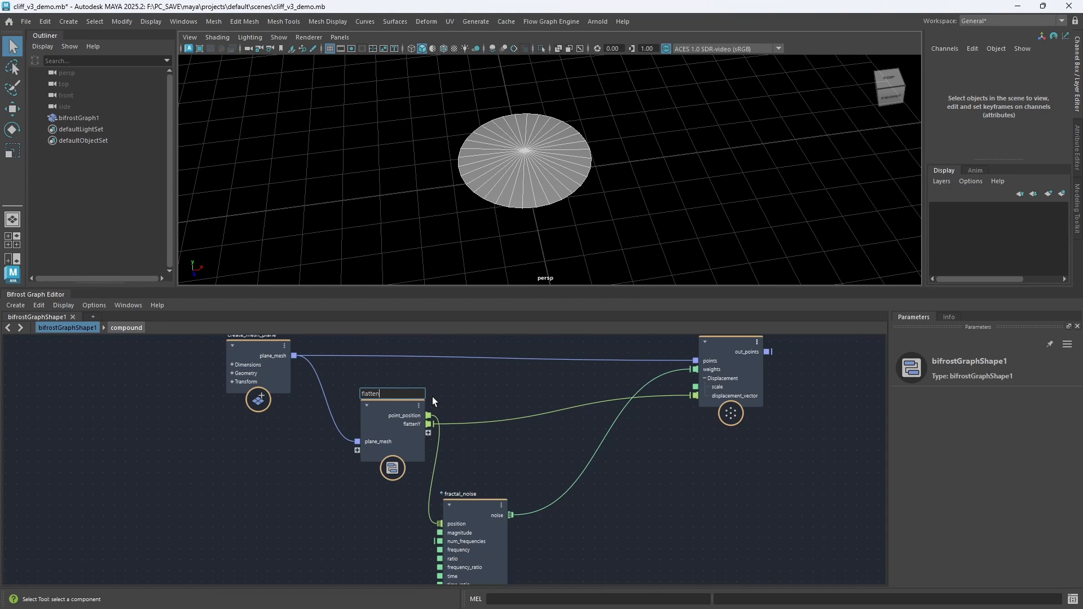
type("_Y")
key("Return")
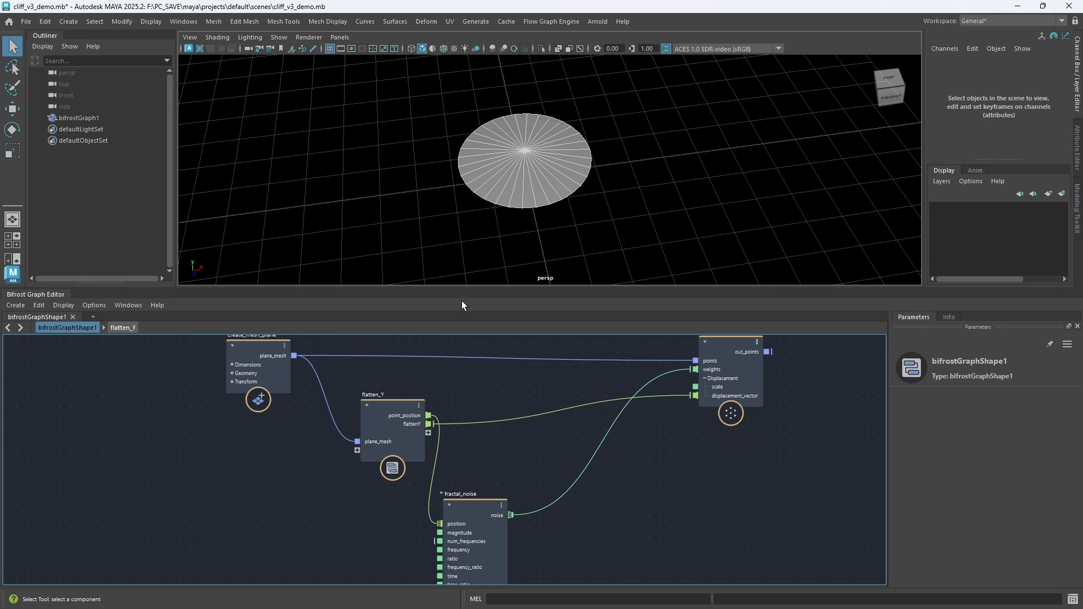
scroll(474, 398, "down", 1)
scroll(474, 399, "down", 1)
key("ctrl+s")
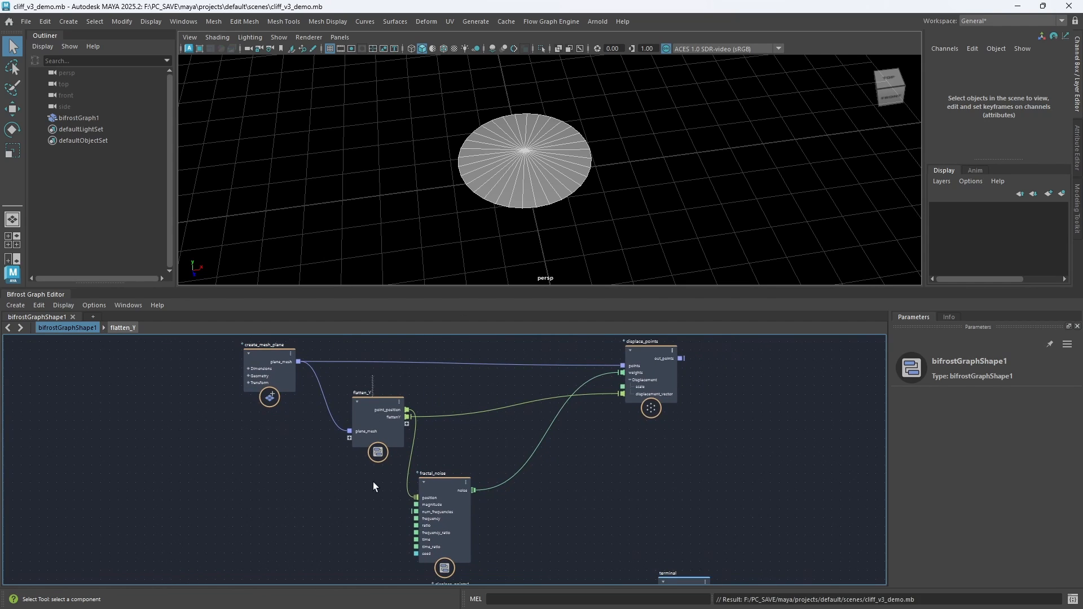
Duplicate the flatten_Y compound and place the copy below the connection between pass and displace_points1
left_click(397, 442)
right_click_drag(476, 436, 354, 495, "alt")
middle_click_drag(433, 496, 390, 428, "alt")
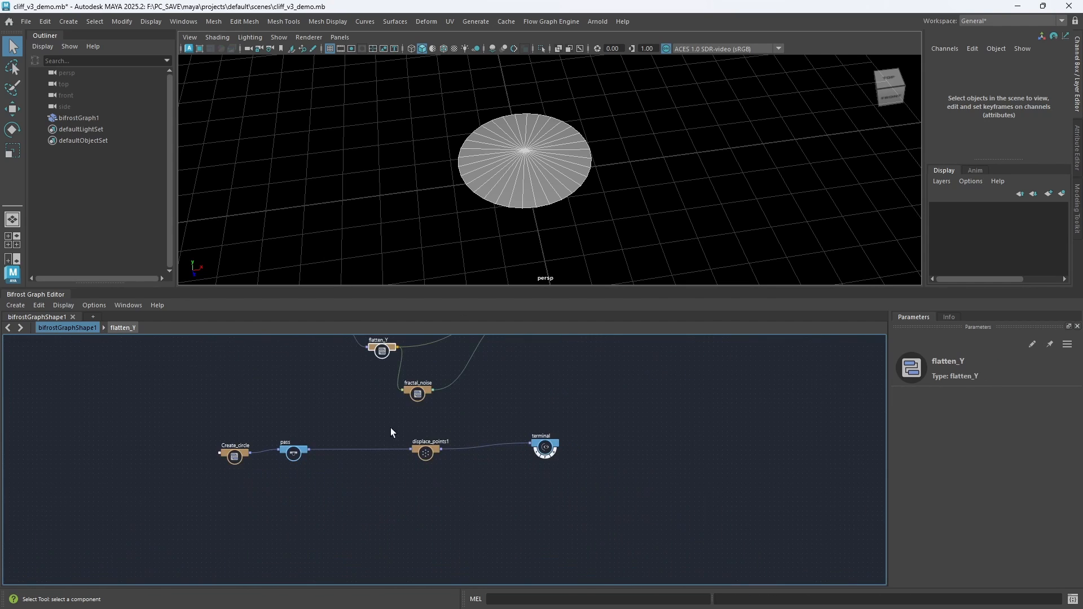
right_click_drag(378, 479, 455, 449, "alt")
right_click_drag(347, 470, 386, 459, "alt")
left_click(341, 473)
key("ctrl+v")
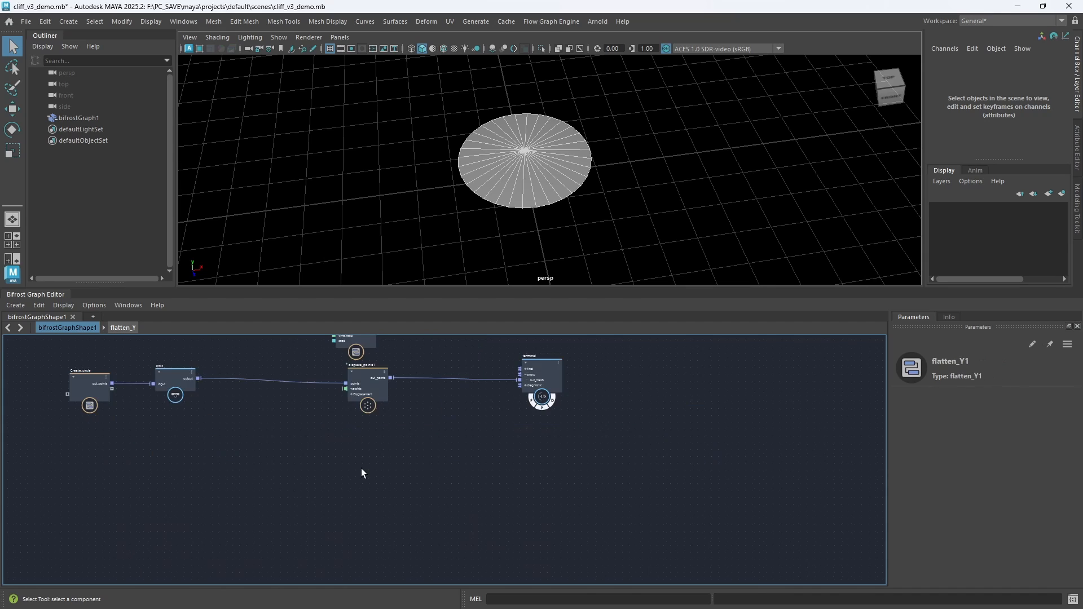
middle_click_drag(410, 398, 428, 511, "alt")
scroll(437, 408, "down", 2)
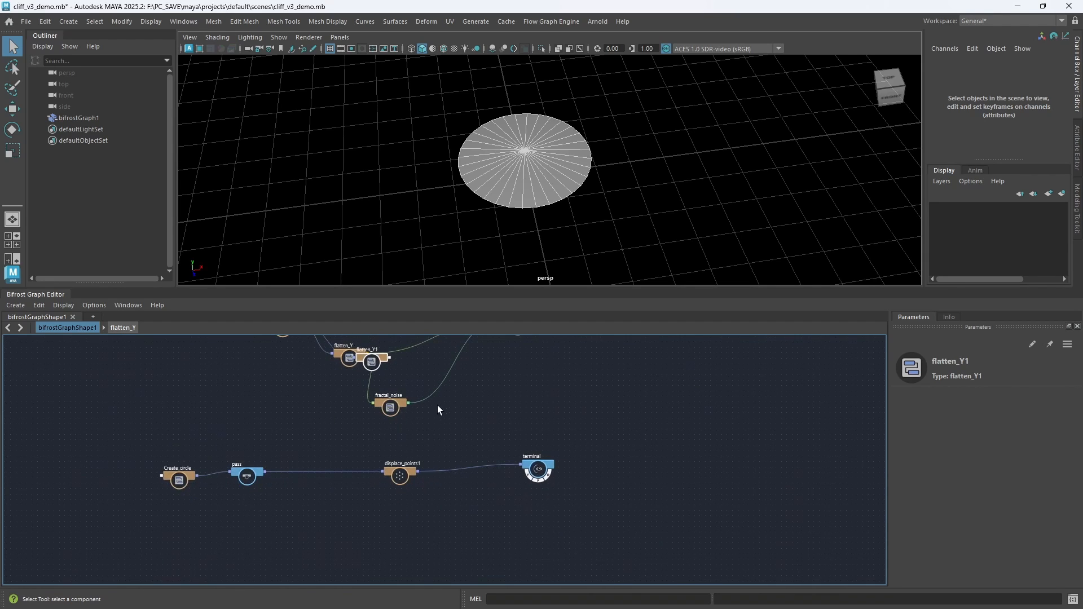
scroll(419, 388, "up", 2)
left_click_drag(354, 370, 301, 544)
Connect pass's output to flatten_Y1's plane_mesh input and its flattenY output to displace_points1's displacement_vector
middle_click_drag(239, 535, 276, 497, "alt")
right_click_drag(242, 496, 297, 445, "alt")
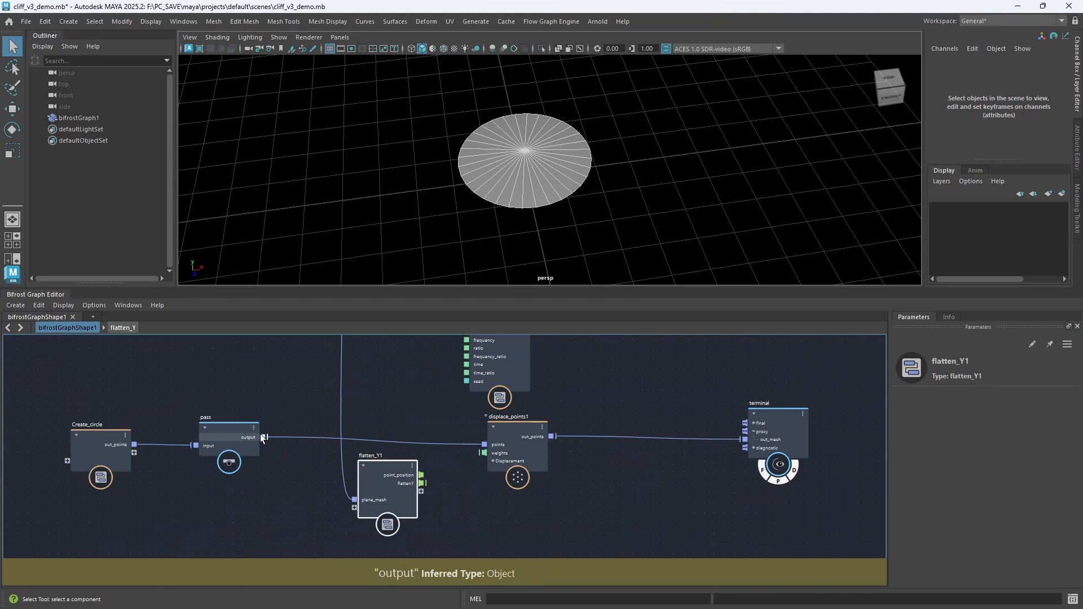
left_click_drag(262, 437, 489, 477)
left_click(491, 462)
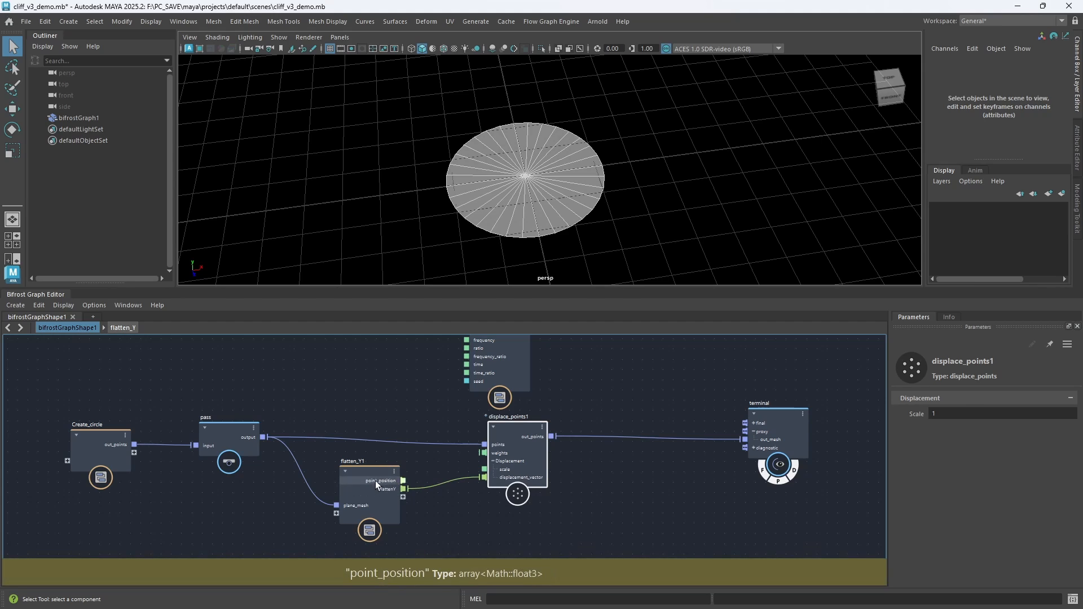
Move flatten_Y1 further down to free space beneath the pass to displace_points1 connection
left_click_drag(375, 481, 376, 520)
scroll(420, 474, "down", 1)
middle_click_drag(414, 464, 429, 437)
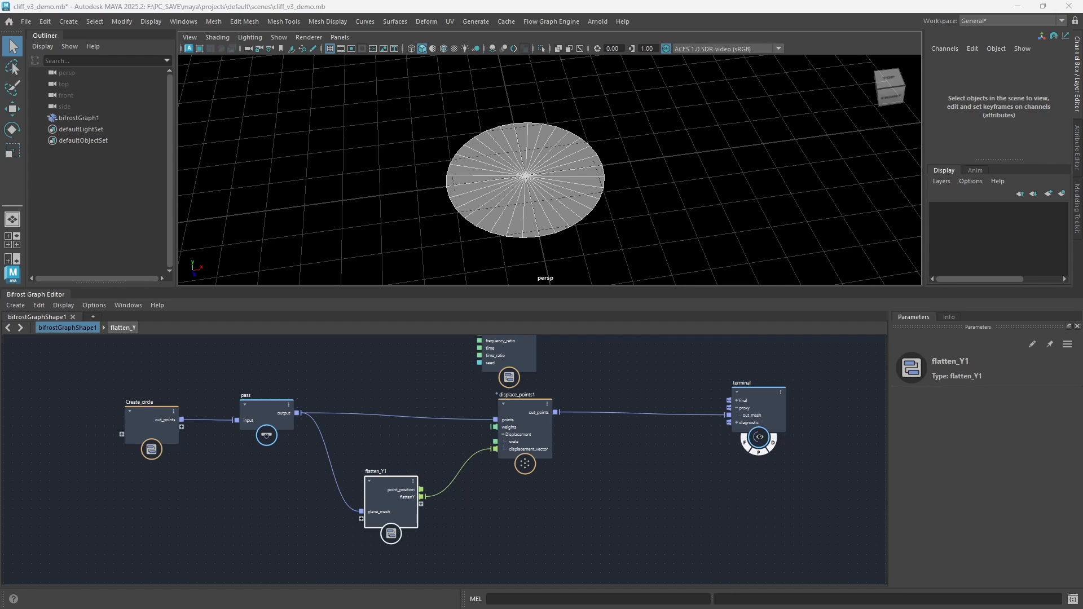
middle_click_drag(467, 524, 468, 467, "alt")
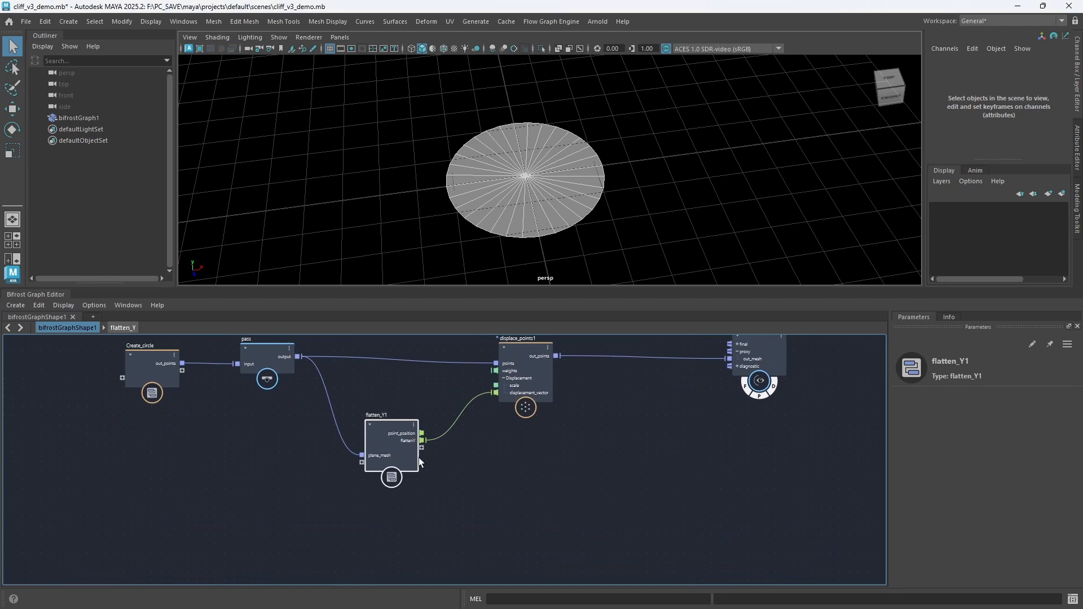
left_click_drag(386, 427, 387, 490)
Add a fractal_noise node in the free space above flatten_Y1
left_click(377, 401)
key("Tab")
type("fra")
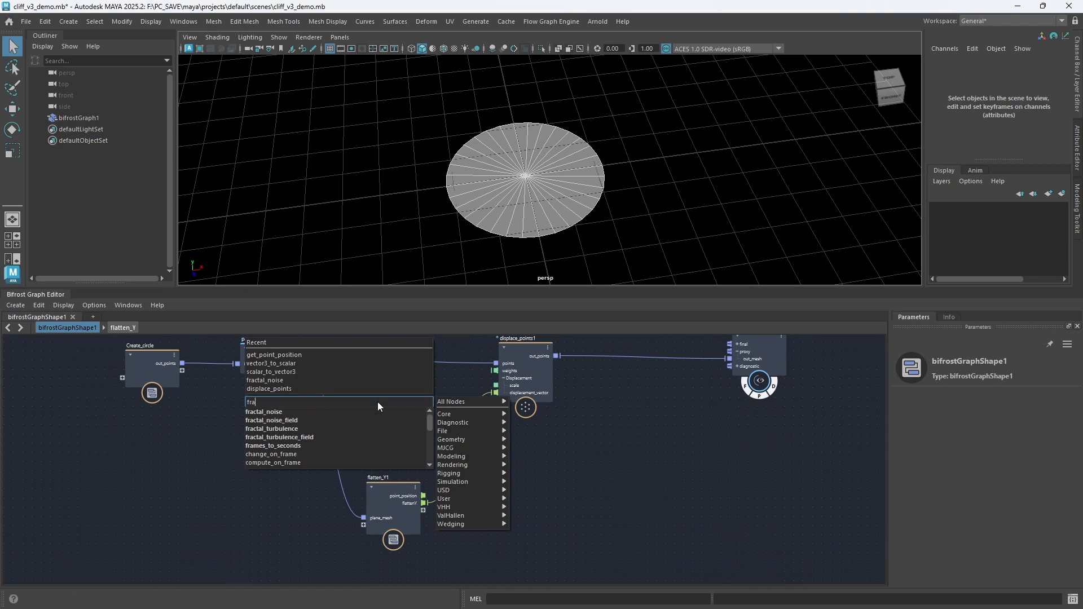
key("Down")
key("Return")
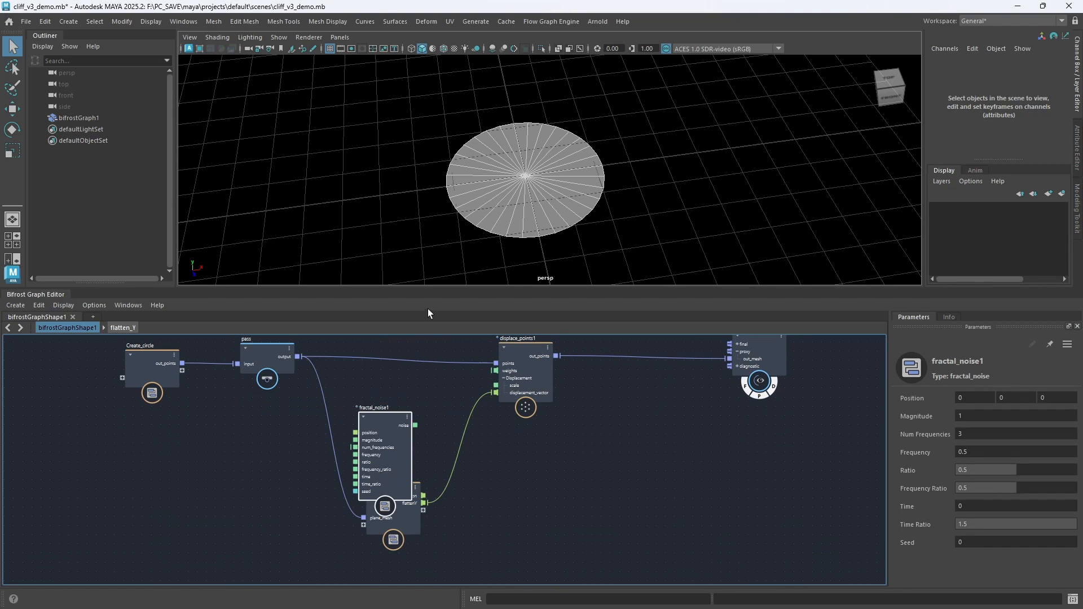
Arrange fractal_noise1 beside flatten_Y1, connecting point_position to its position input and its noise output to displace_points1's weights
left_click_drag(397, 435, 462, 414)
left_click_drag(406, 499, 405, 406)
left_click(435, 409)
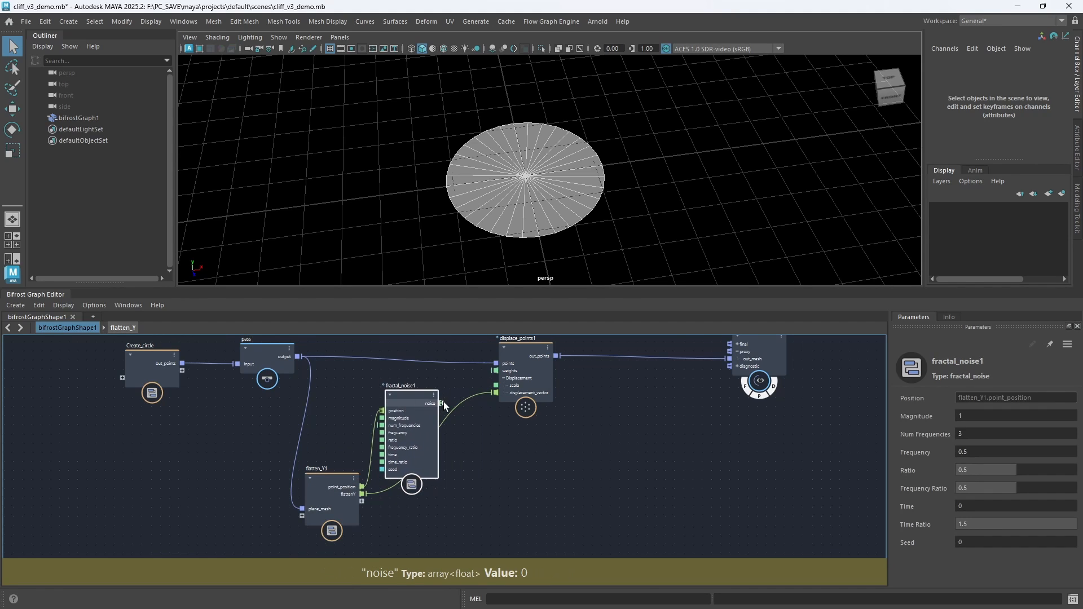
left_click_drag(488, 382, 496, 371)
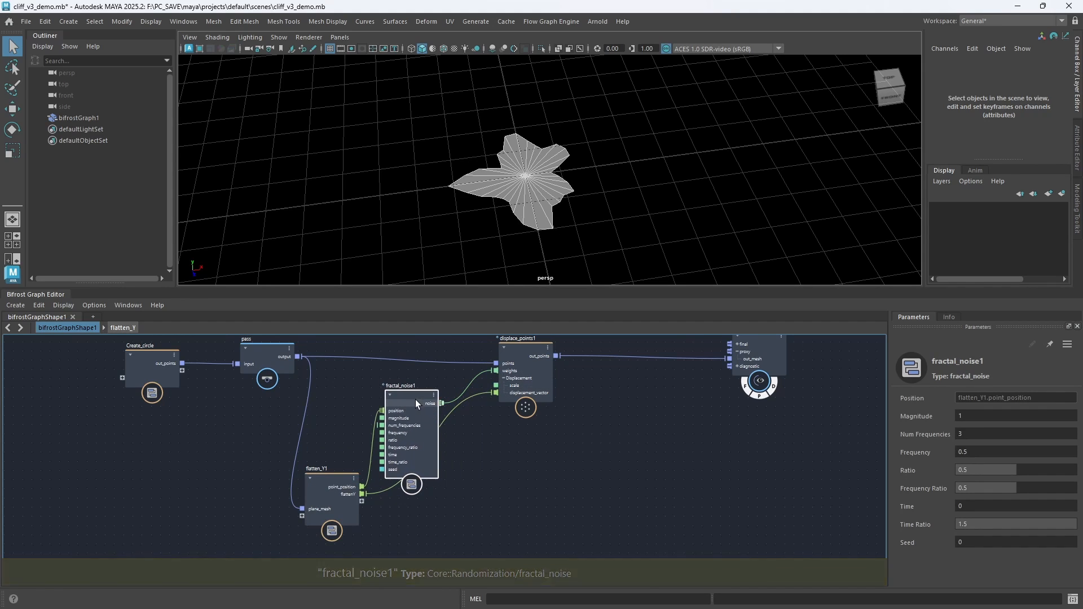
Set fractal_noise1's frequency to 0.72
left_click(970, 452)
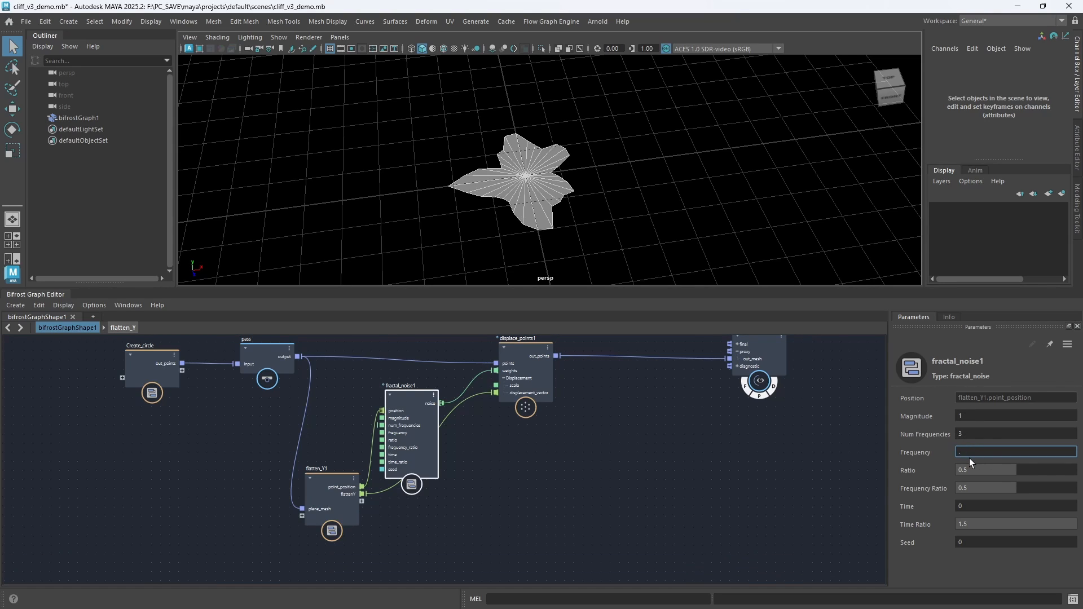
type(".72")
key("Return")
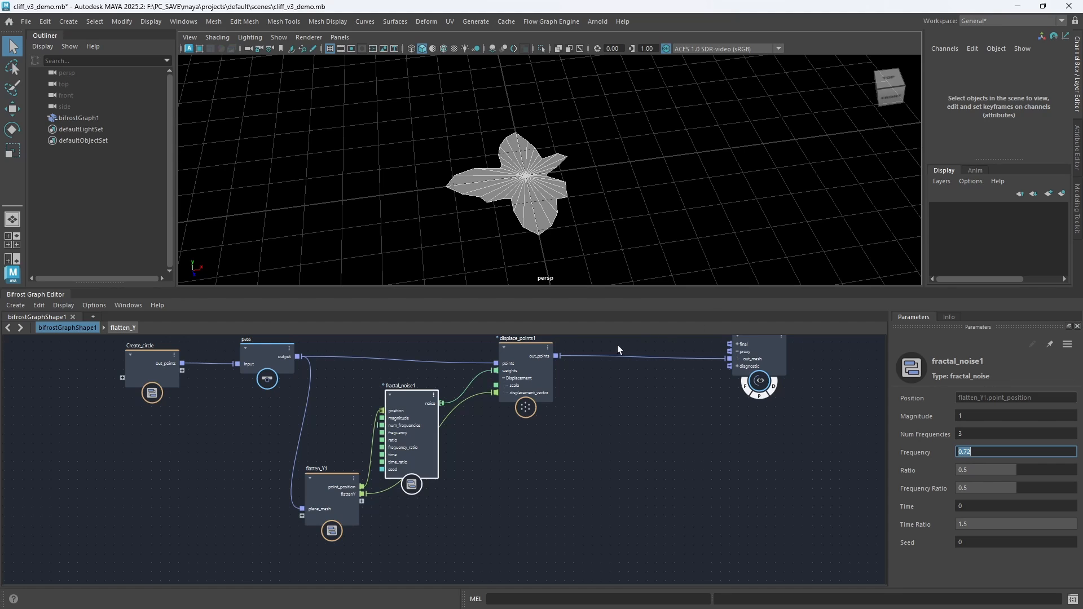
Set displace_points1's displacement scale to 0.26
middle_click_drag(550, 444, 520, 491)
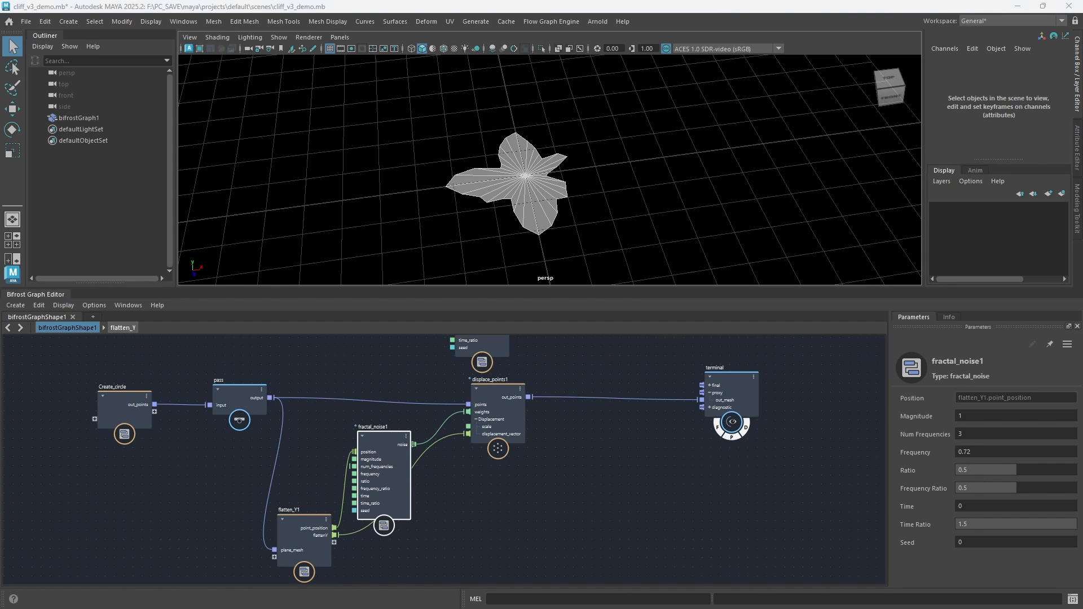
left_click(496, 425)
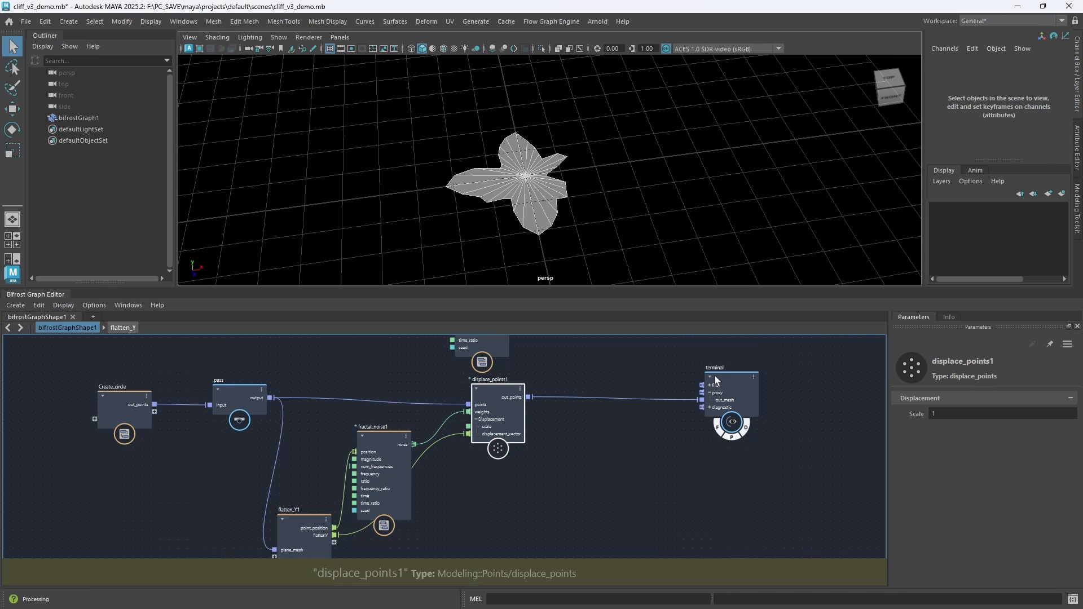
left_click(961, 414)
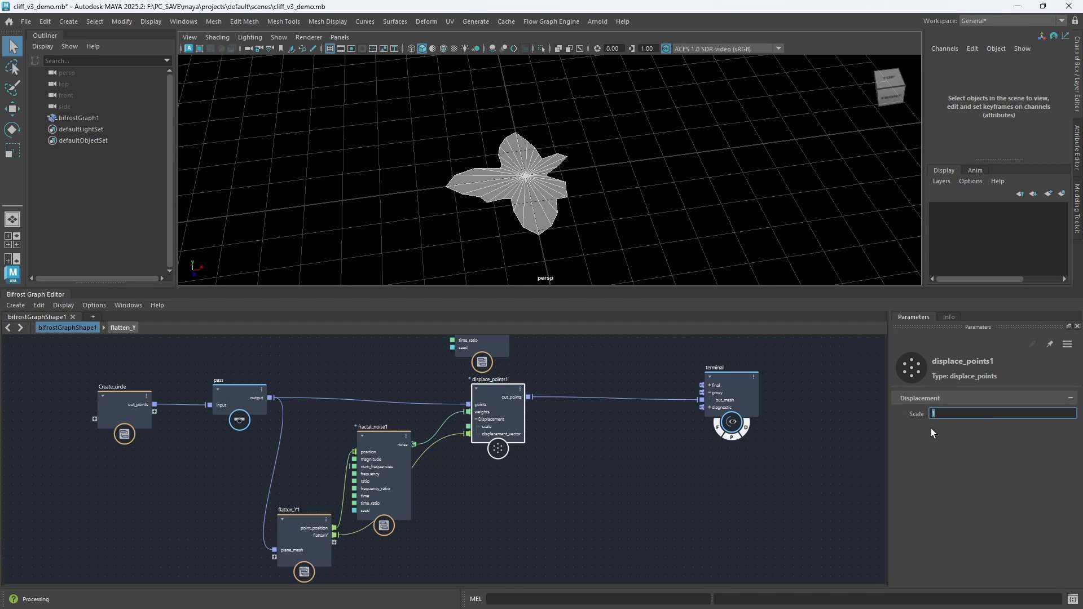
type(".26")
key("Return")
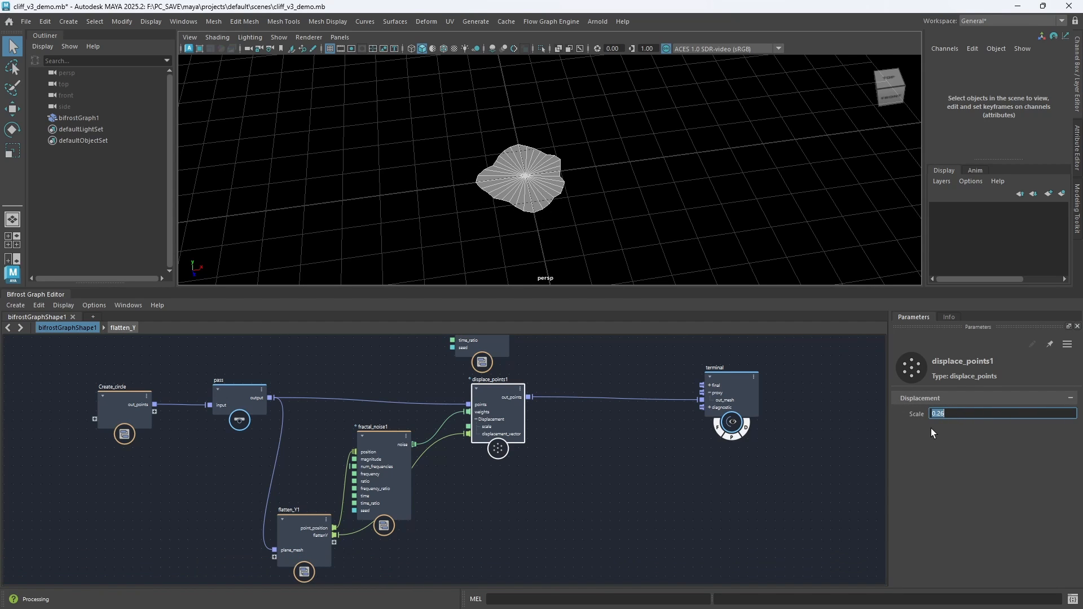
Shift displace_points1 slightly away from fractal_noise1 to tidy the circle branch, and save the scene
scroll(551, 428, "down", 1)
left_click(404, 459)
left_click_drag(405, 459, 396, 445)
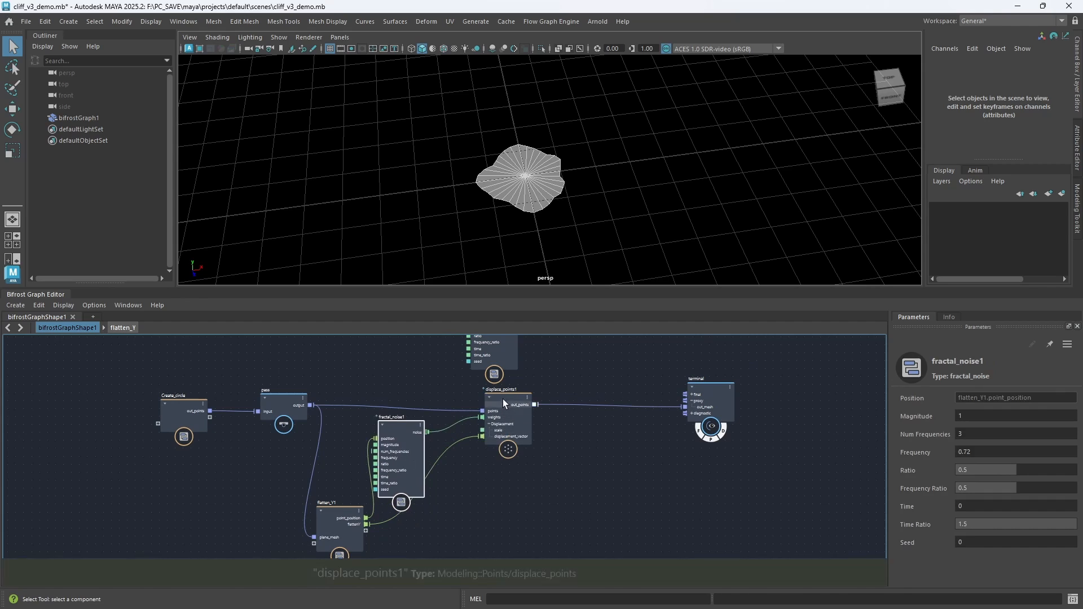
left_click_drag(502, 398, 520, 419)
key("ctrl+s")
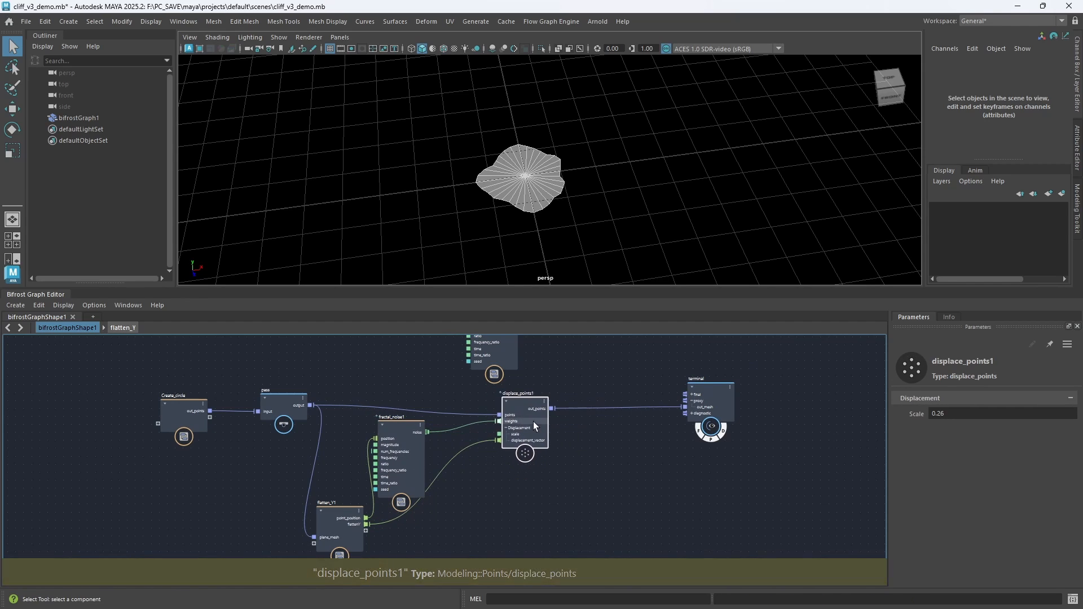
Move the terminal aside, add an extrude_faces node and insert it on the connection between displace_points1 and the terminal
middle_click_drag(672, 440, 472, 463)
left_click_drag(533, 422, 627, 419)
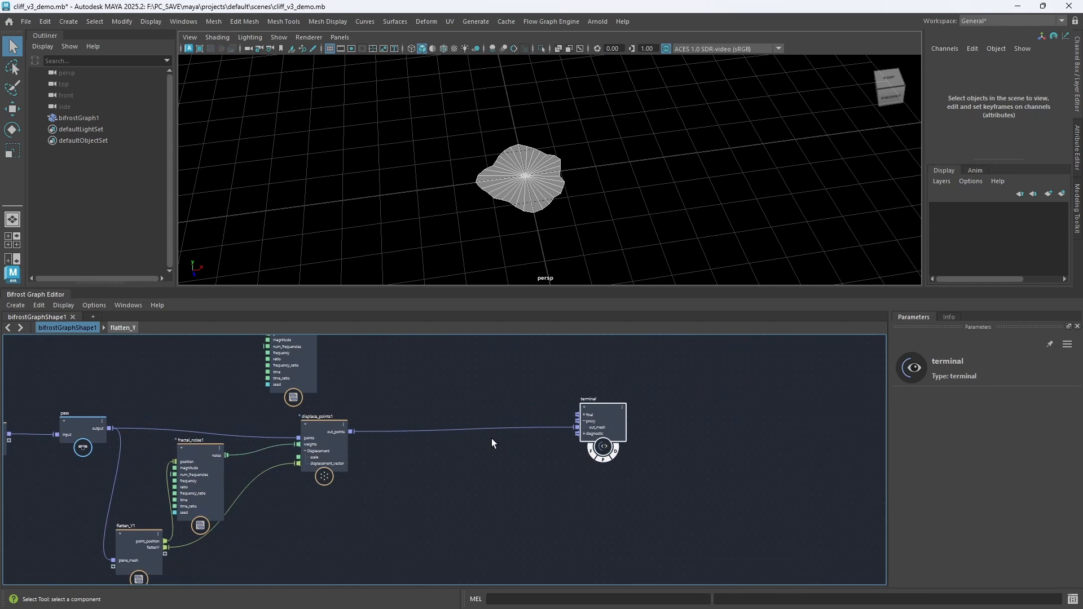
left_click(442, 462)
key("Tab")
type("extru")
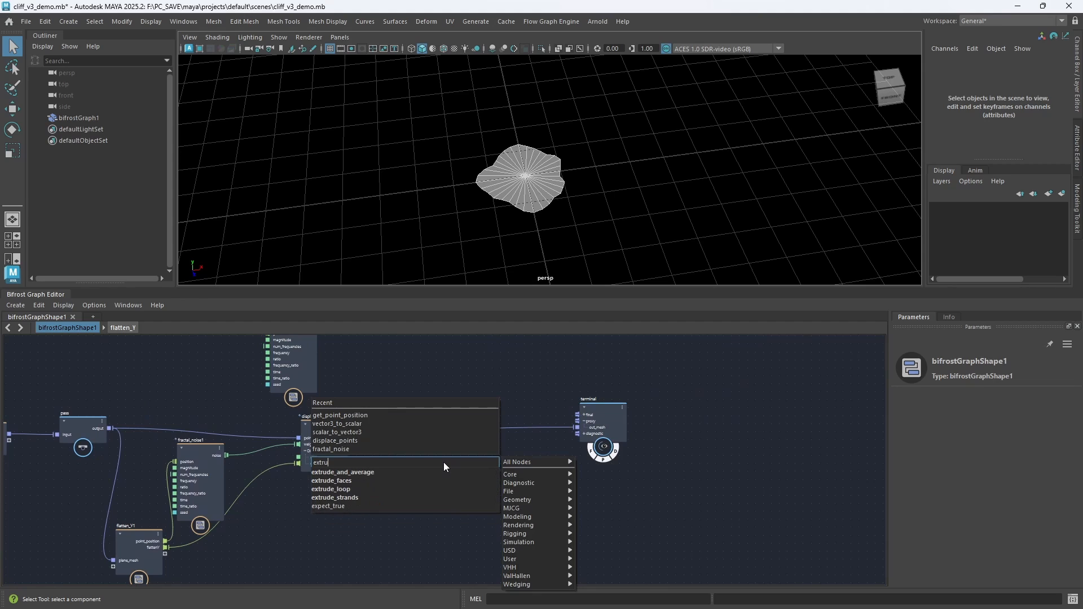
key("Down")
key("Down")
key("Return")
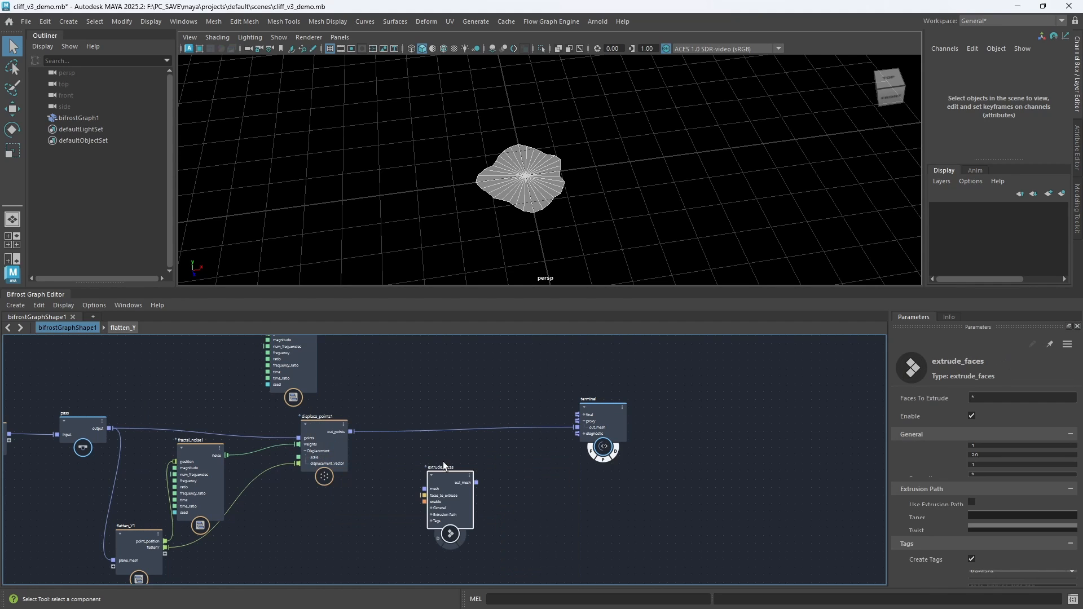
left_click_drag(454, 476, 430, 422)
left_click(443, 448)
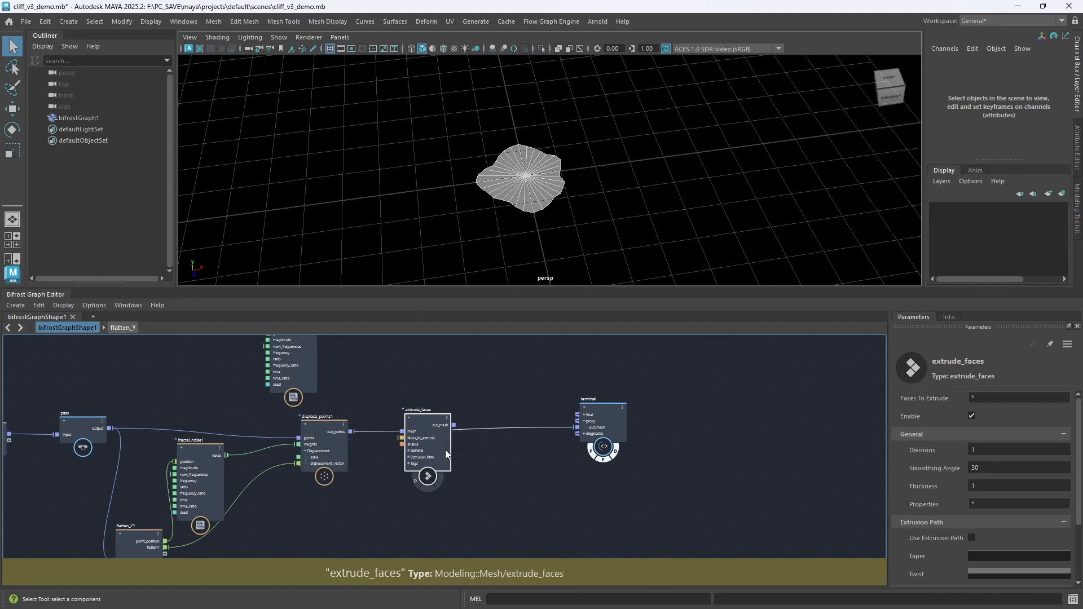
left_click(426, 422)
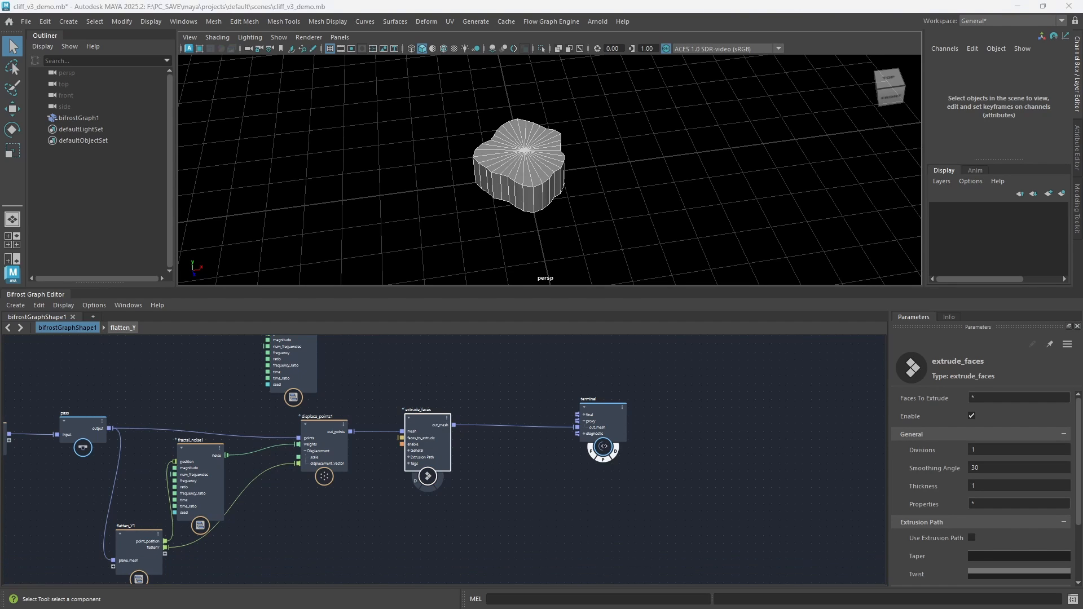
Set extrude_faces to 7 divisions and a thickness of 3.6
double_click(1007, 450)
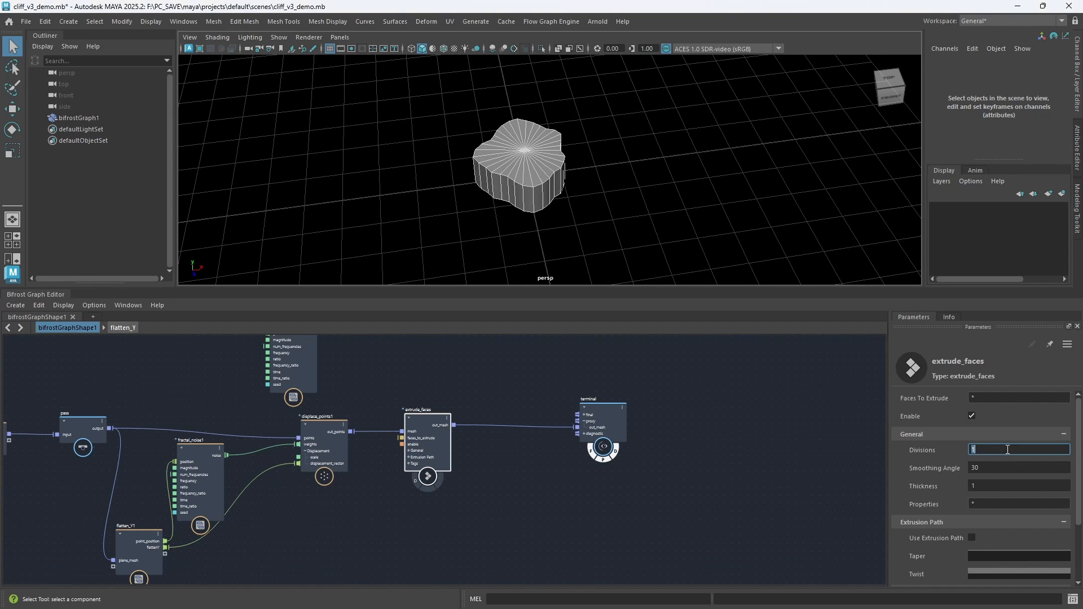
type("7")
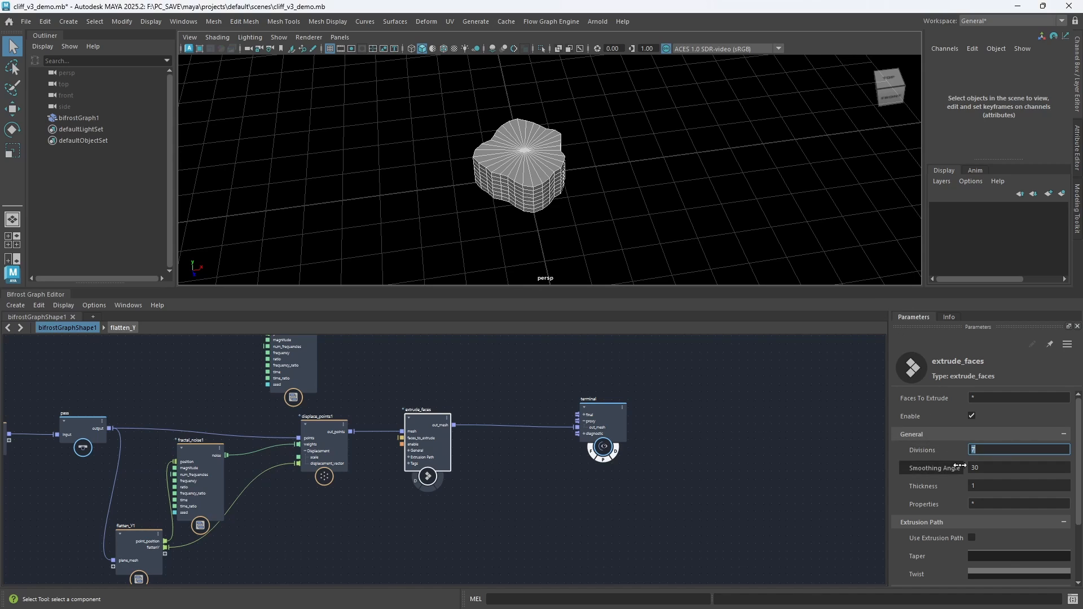
left_click(995, 485)
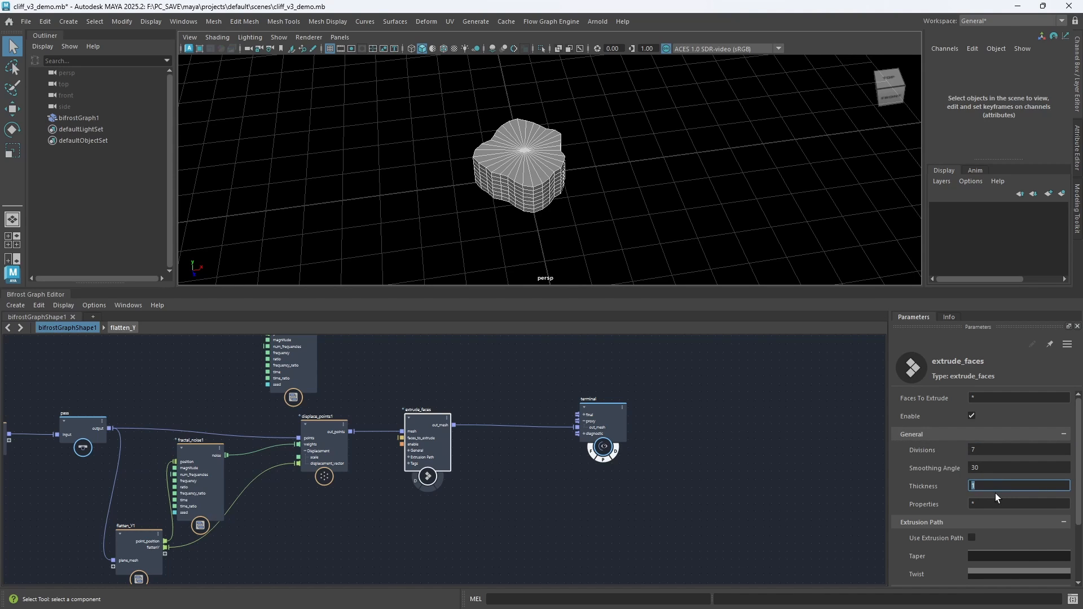
type("3.6")
key("Return")
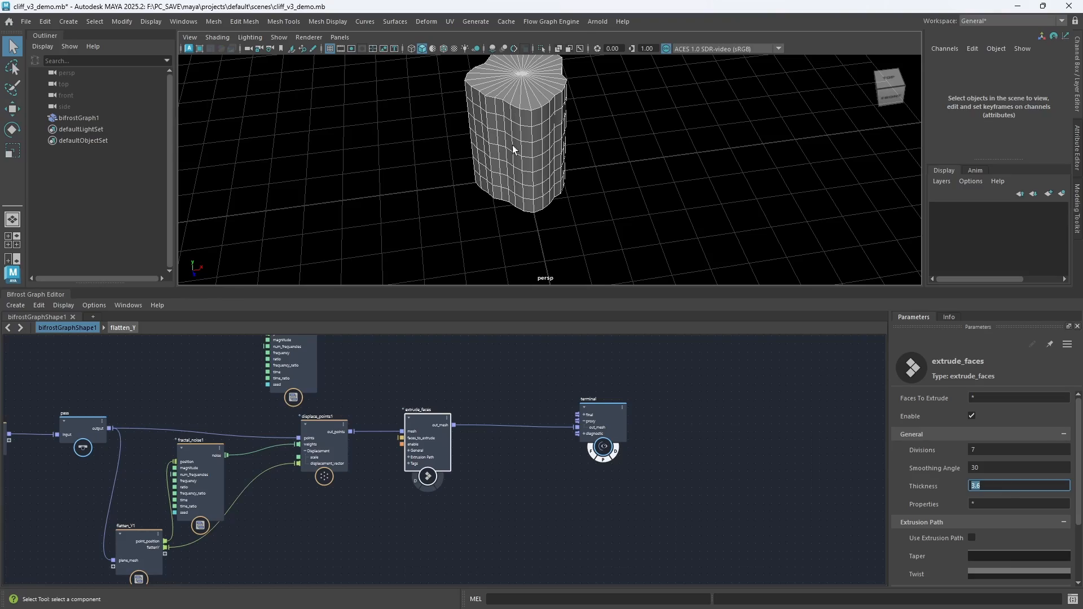
Examine the shape and side subdivisions of the extruded column from several angles
right_click_drag(581, 195, 551, 198, "alt")
middle_click_drag(587, 158, 571, 218, "alt")
left_click_drag(572, 222, 502, 198, "alt")
right_click_drag(502, 198, 536, 164, "alt")
middle_click_drag(537, 163, 526, 174, "alt")
left_click_drag(539, 194, 566, 150, "alt")
middle_click_drag(543, 175, 521, 181, "alt")
left_click_drag(521, 184, 542, 186, "alt")
Move the terminal farther from extrude_faces to free space in the graph, and save the scene
middle_click_drag(512, 449, 439, 420, "alt")
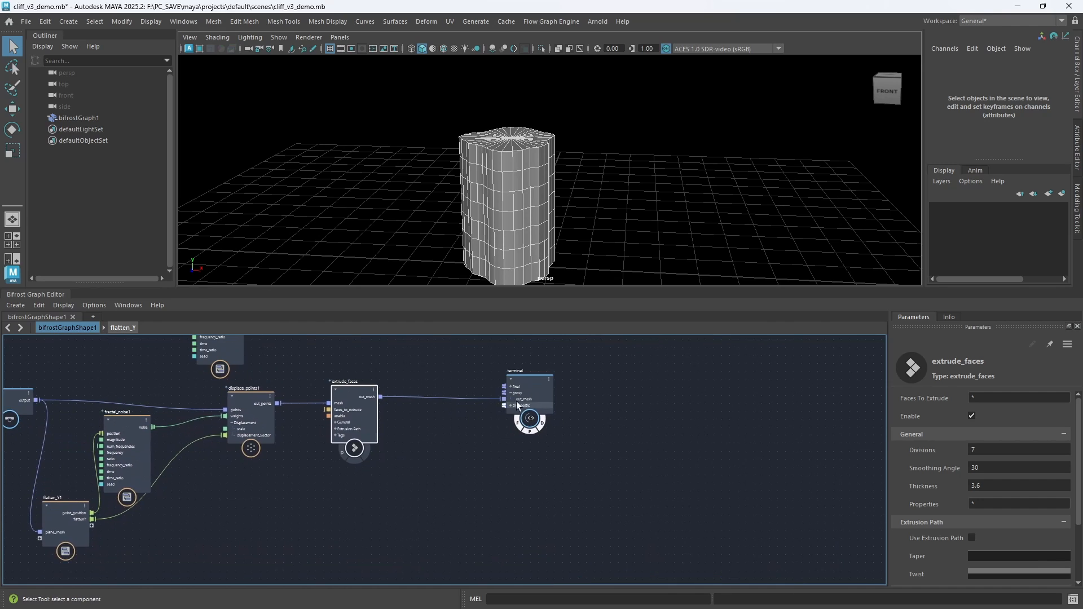
left_click_drag(544, 383, 676, 379)
key("ctrl+s")
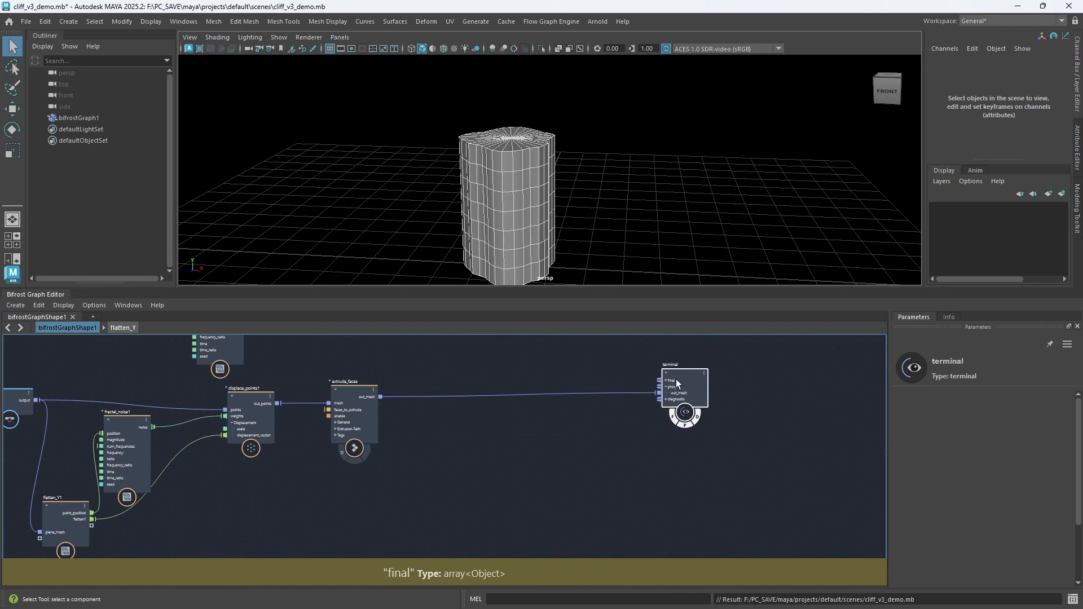
Duplicate flatten_Y1, fractal_noise1 and displace_points1 with their connections and place the copies after extrude_faces
scroll(489, 424, "up", 2)
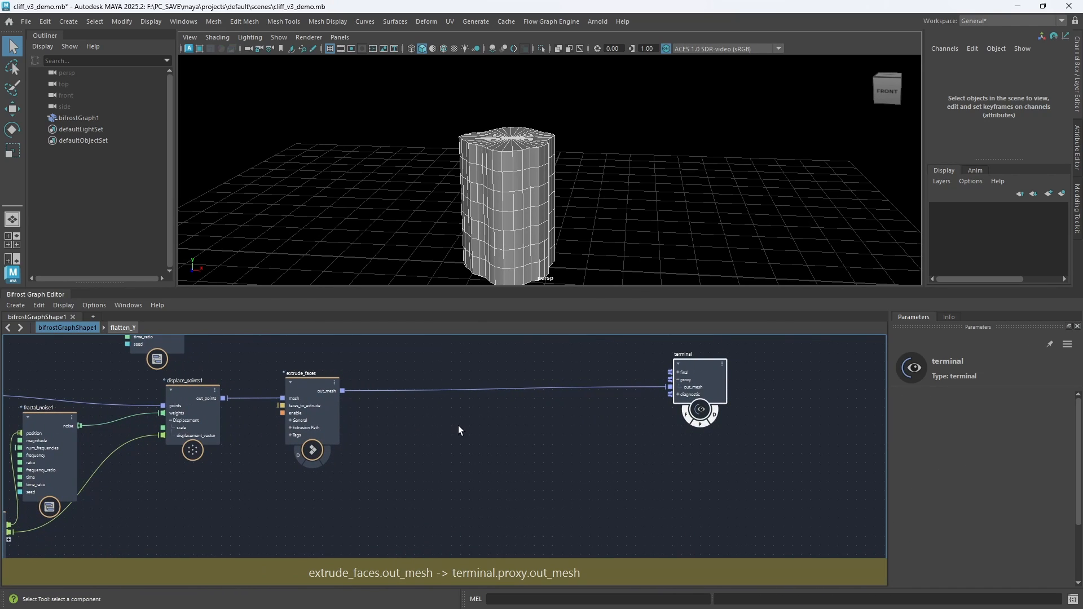
scroll(491, 428, "down", 4)
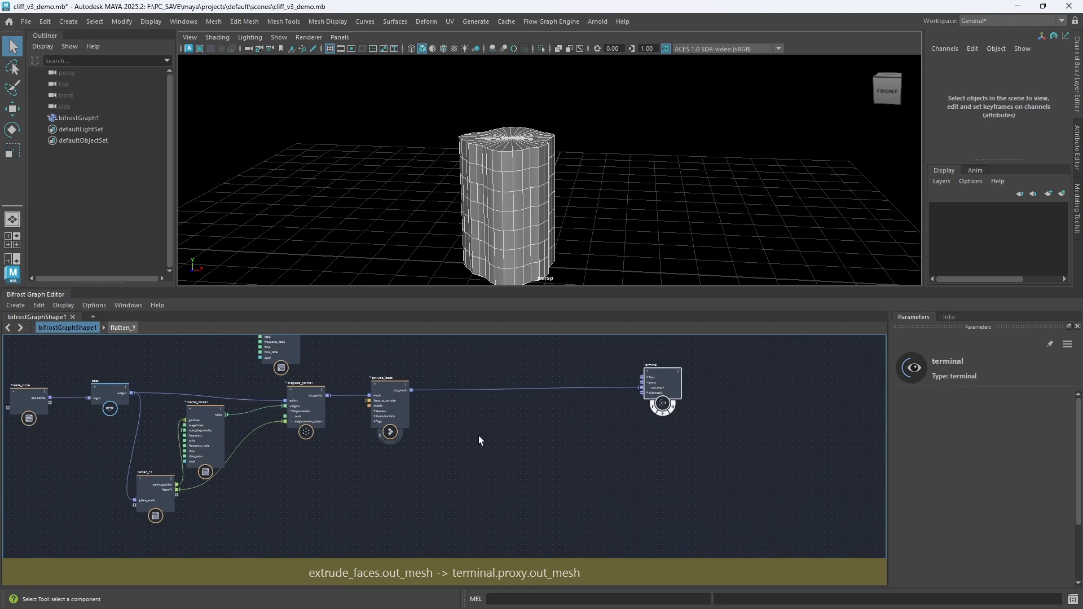
left_click_drag(143, 424, 305, 488)
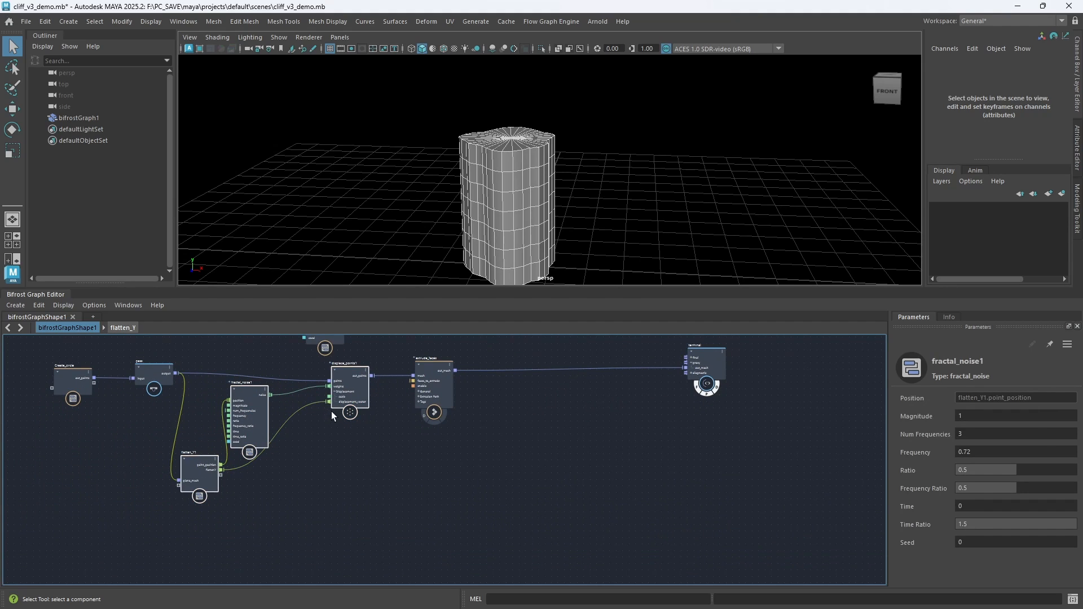
left_click(555, 407)
key("ctrl+shift+v")
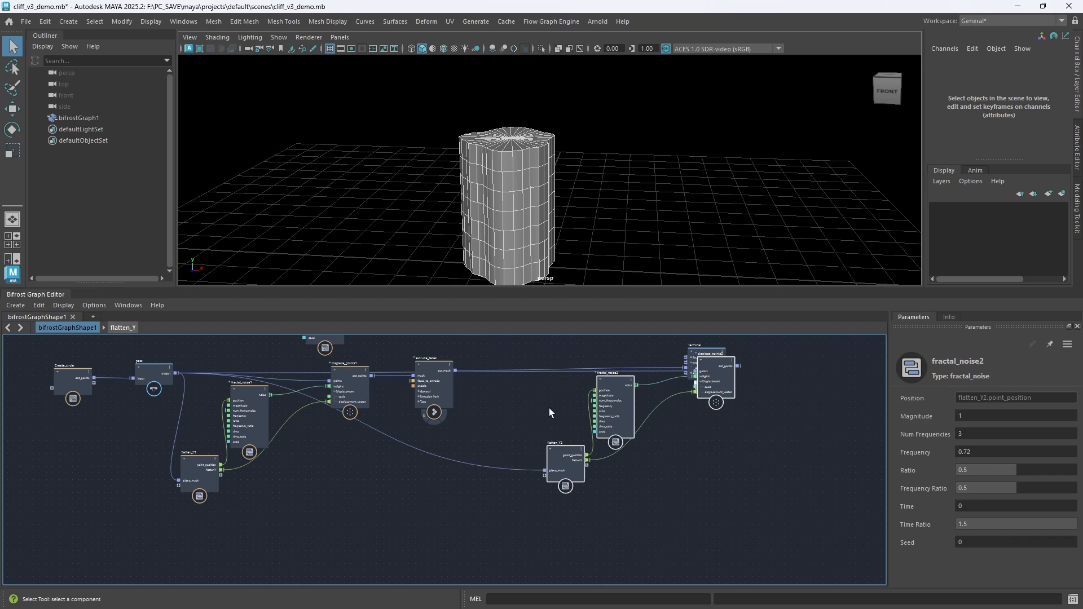
left_click_drag(613, 397, 576, 423)
scroll(491, 428, "up", 2)
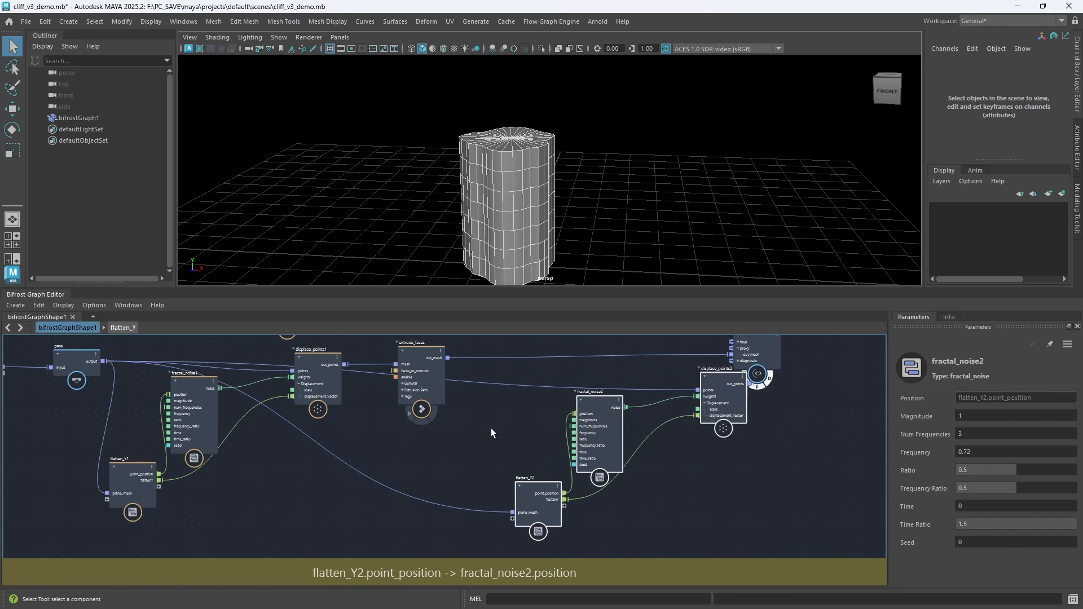
Feed extrude_faces' out_mesh into flatten_Y2's plane_mesh and displace_points2's points, routing displace_points2's output to the terminal's proxy out_mesh
left_click(471, 395)
left_click_drag(447, 357, 513, 510)
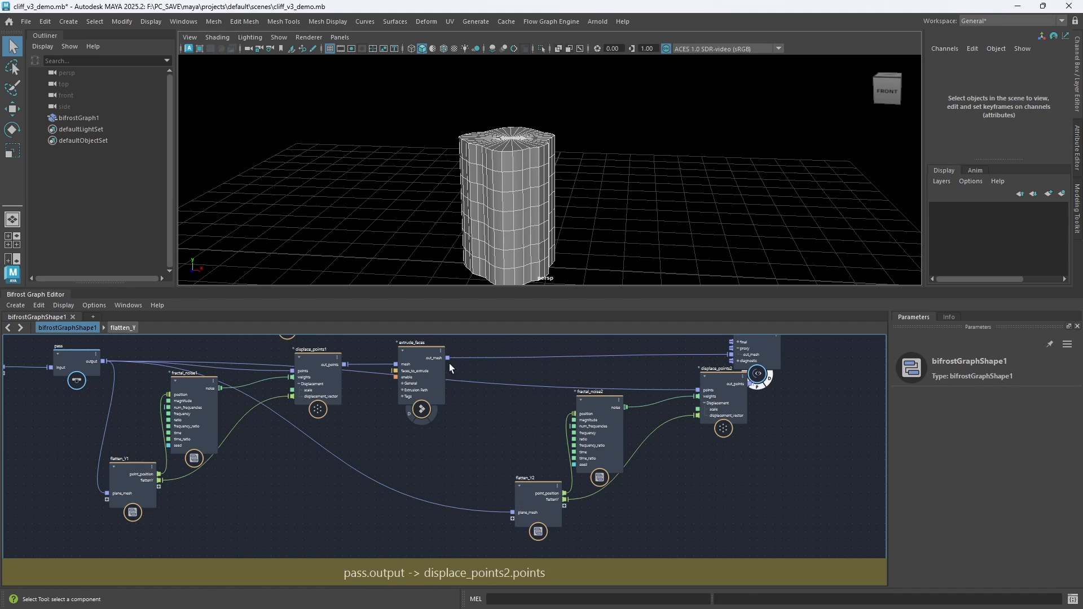
left_click_drag(449, 358, 506, 469)
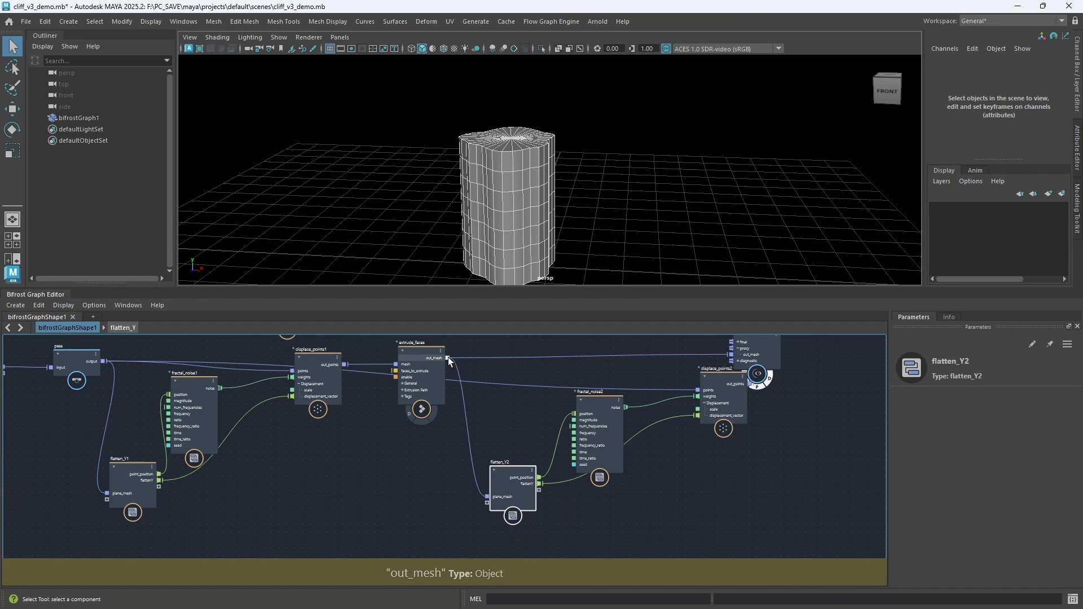
left_click_drag(448, 358, 731, 355)
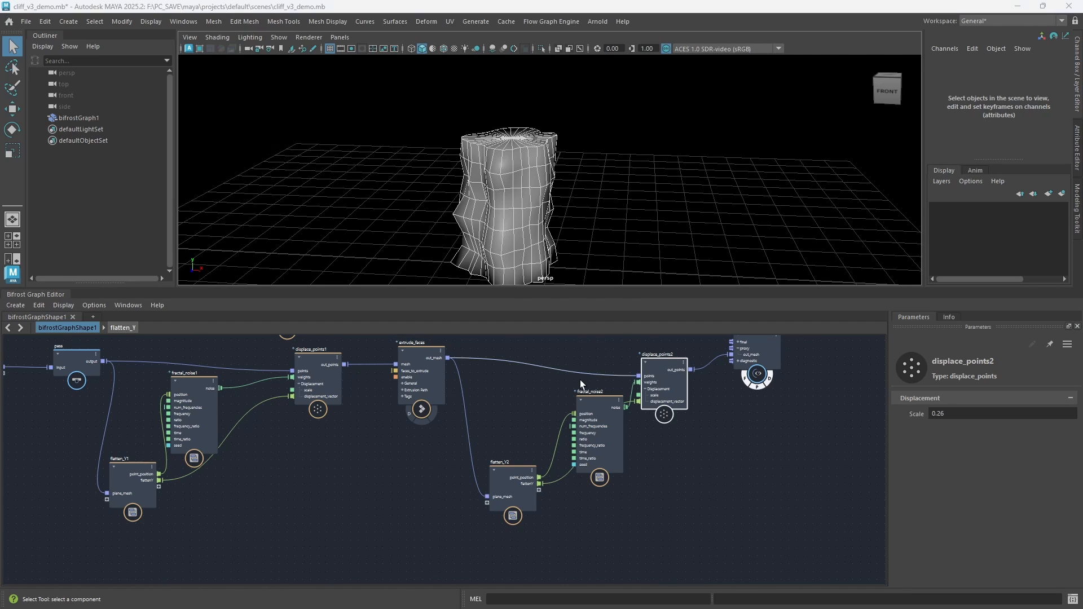
Set fractal_noise2's magnitude to 0.74
left_click(599, 402)
left_click(985, 414)
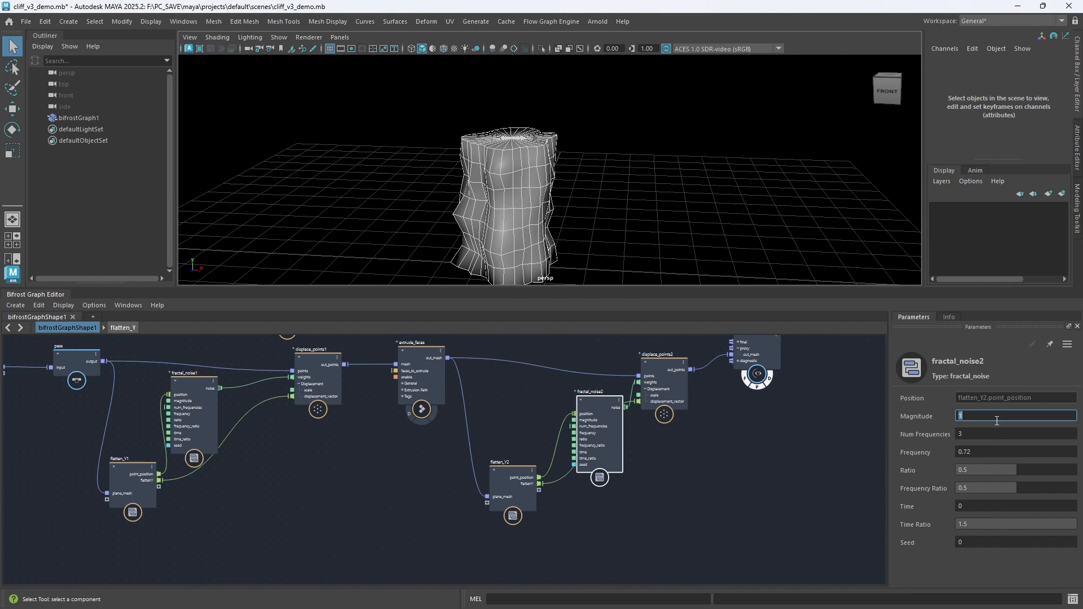
type(".7")
key("Return")
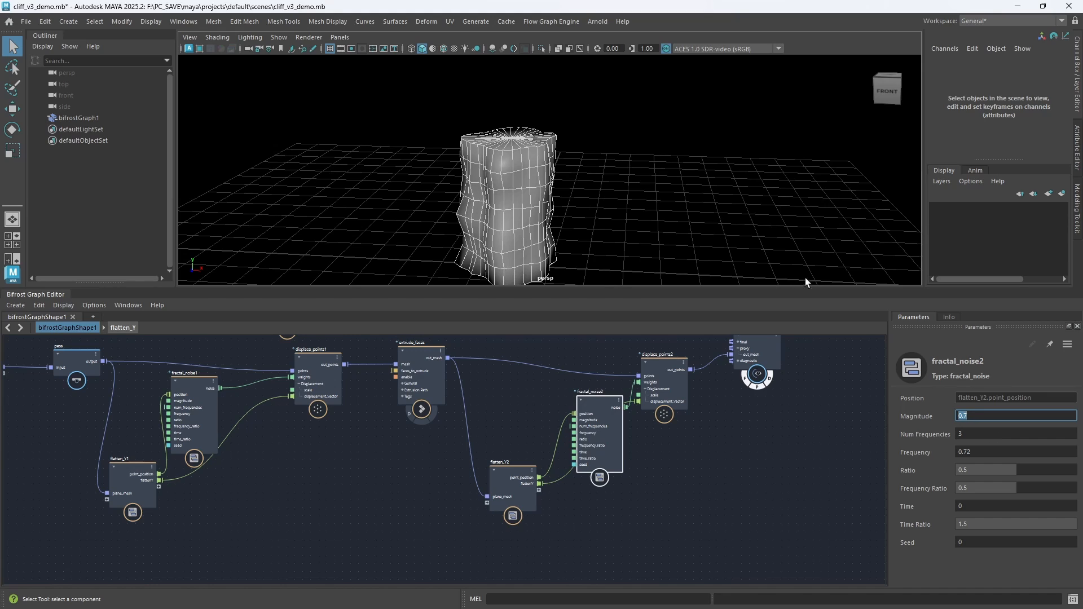
type("0.74")
key("Return")
Set fractal_noise2's frequency to 0.32 and lower its frequency ratio to about 0.4034
left_click(990, 455)
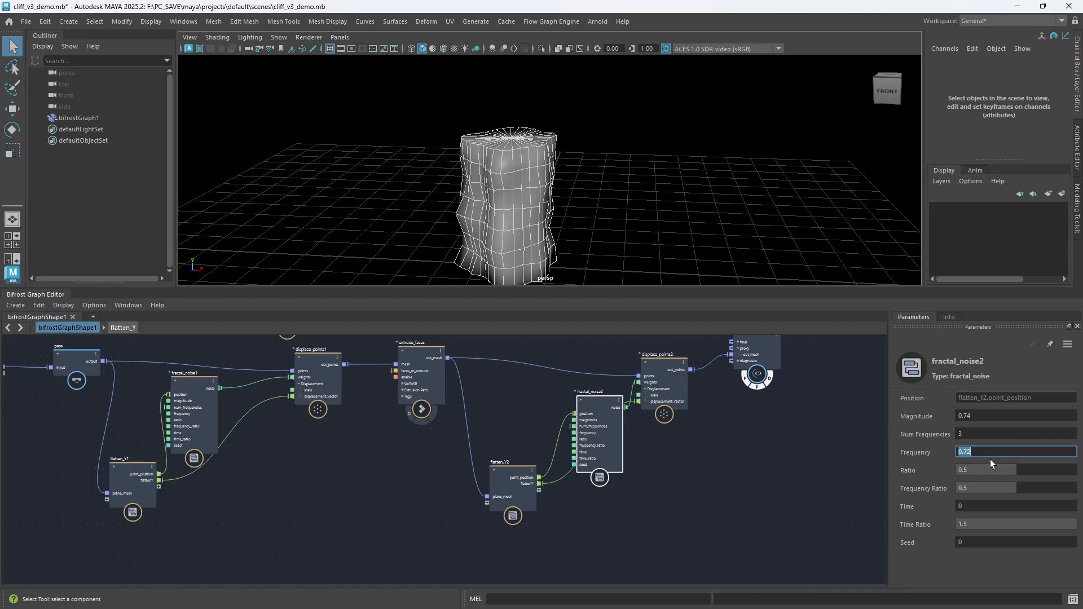
type(".32")
key("Return")
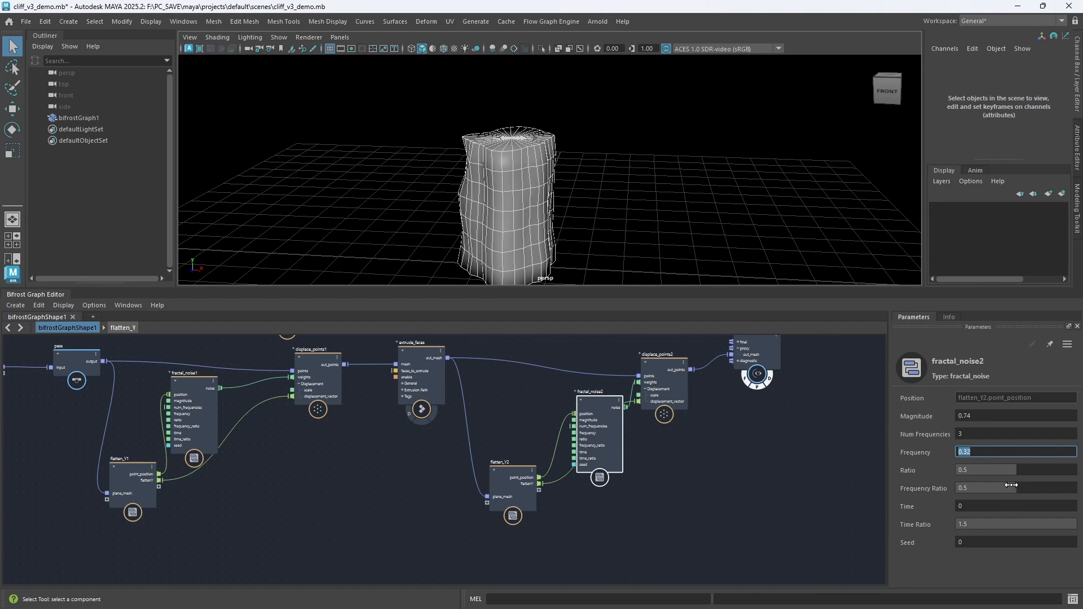
left_click_drag(1009, 488, 996, 490)
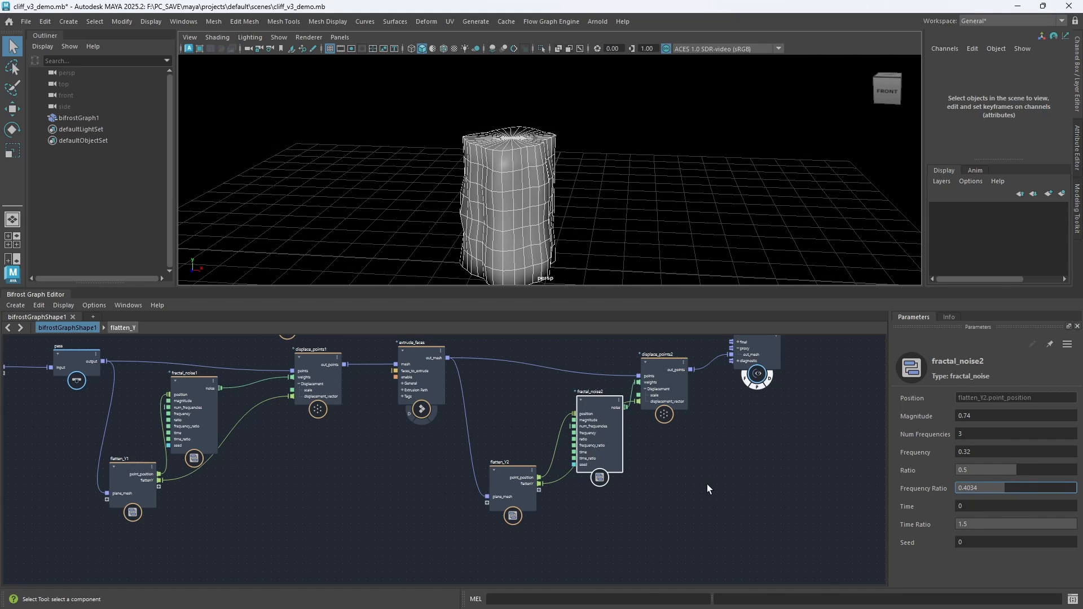
Set fractal_noise2's seed to 17 and give fractal_noise1 a different seed as well
left_click(978, 540)
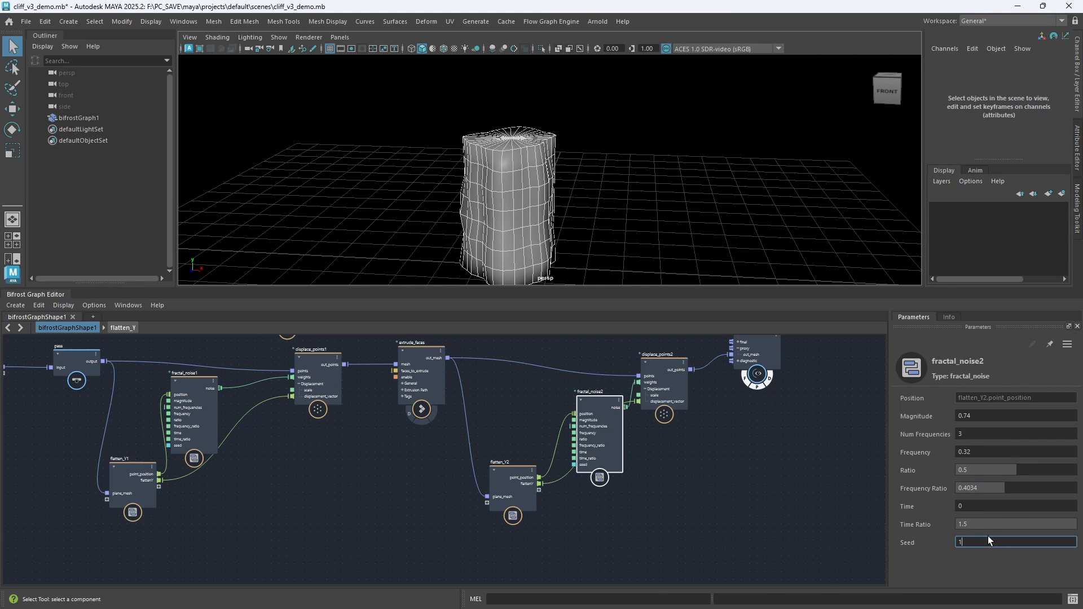
key("Return")
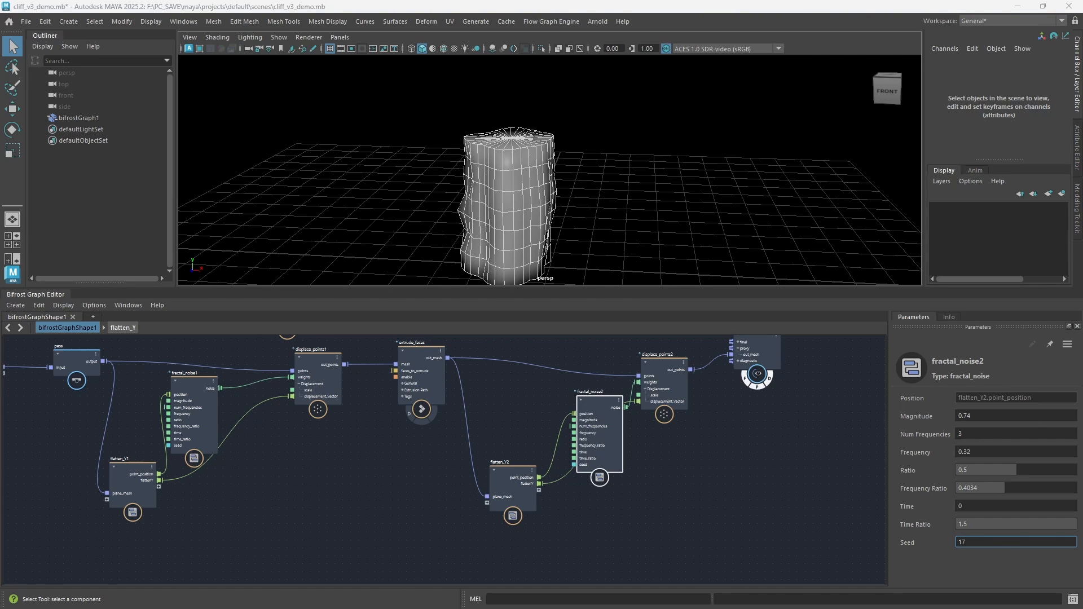
middle_click_drag(347, 449, 419, 480, "alt")
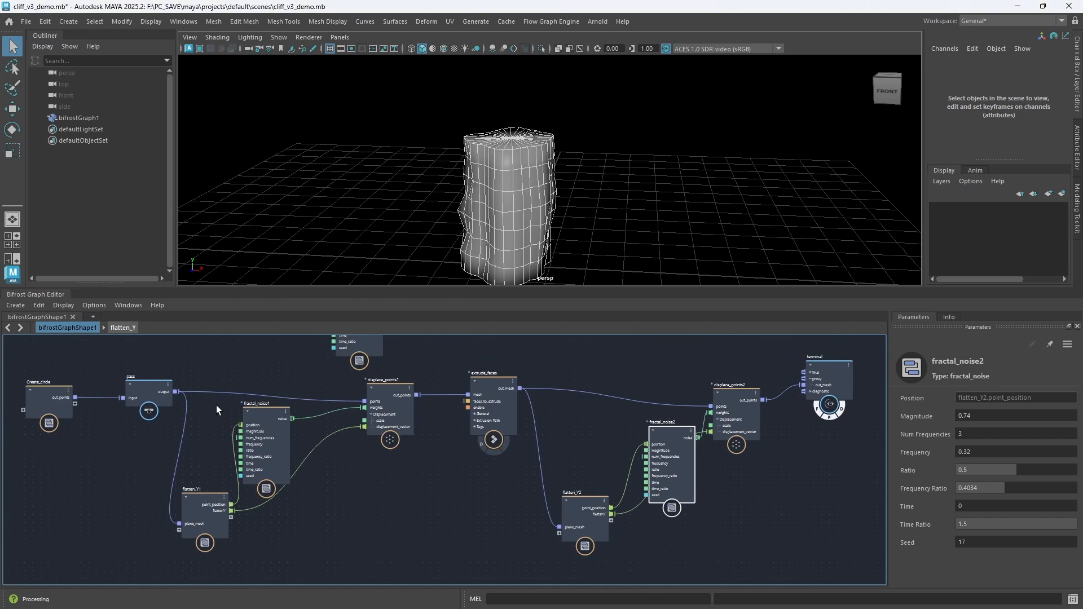
left_click(260, 445)
left_click(993, 543)
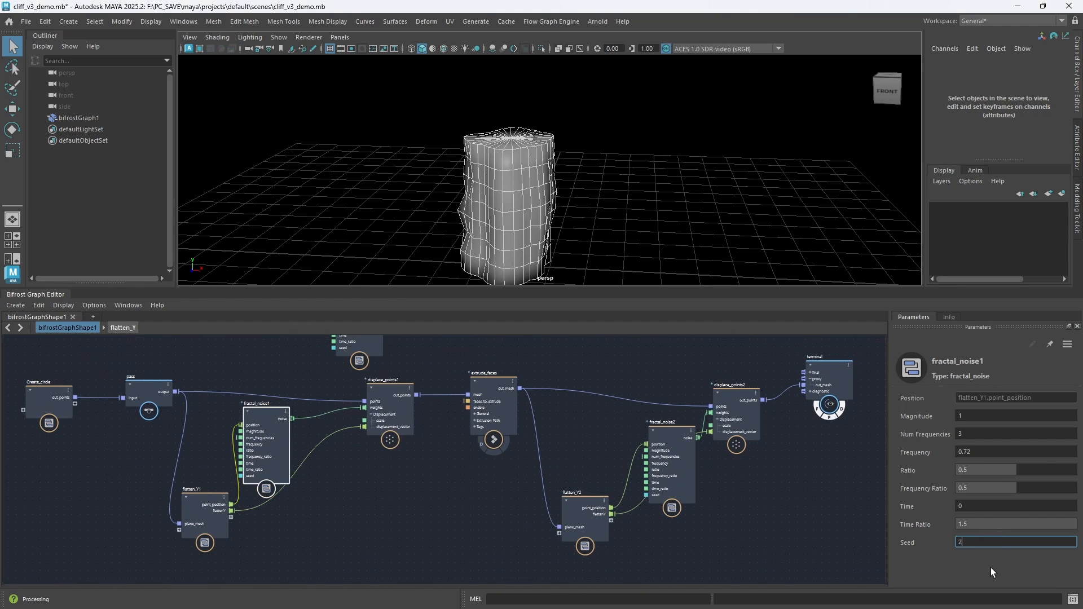
key("Return")
Shift fractal_noise2 away from displace_points2, move the terminal farther along the branch, and save the scene
middle_click_drag(693, 512, 443, 528, "alt")
left_click_drag(425, 458, 402, 458)
left_click_drag(590, 394, 730, 422)
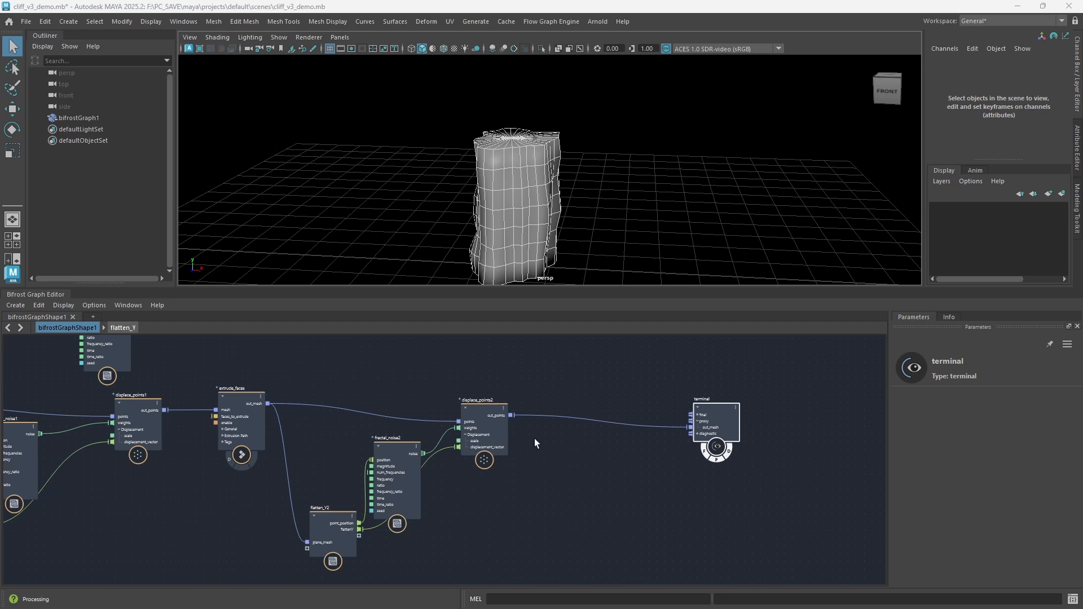
scroll(537, 444, "down", 2)
middle_click_drag(541, 449, 577, 481, "alt")
Move the terminal beside the plane branch's displace_points and connect that node's out_points to the terminal's proxy out_mesh
middle_click_drag(543, 347, 506, 438, "alt")
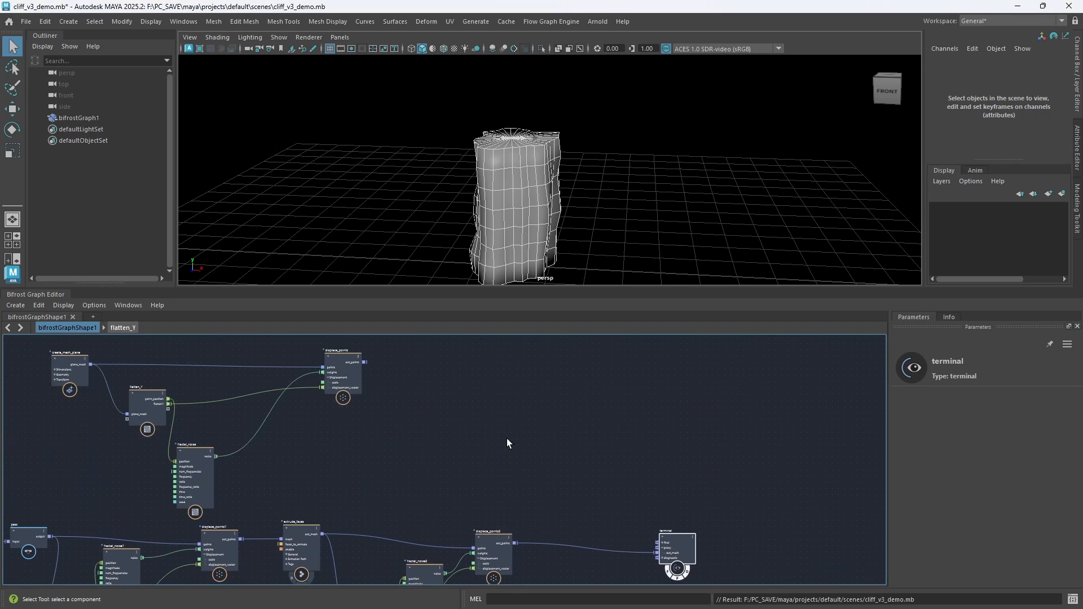
scroll(534, 440, "down", 1)
scroll(427, 410, "up", 2)
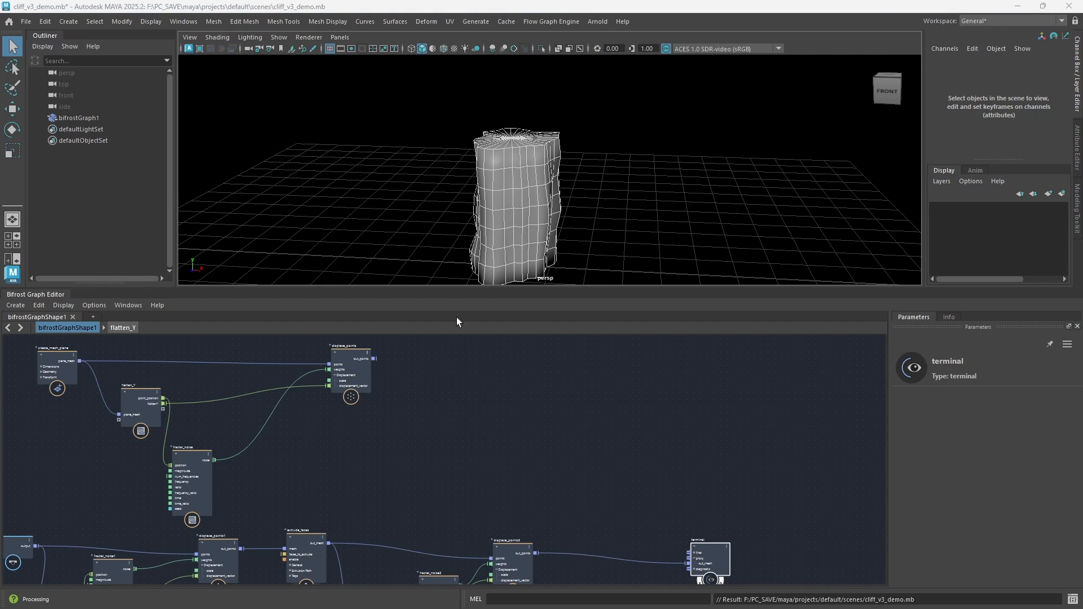
left_click_drag(700, 546, 555, 336)
right_click_drag(438, 362, 486, 364, "alt")
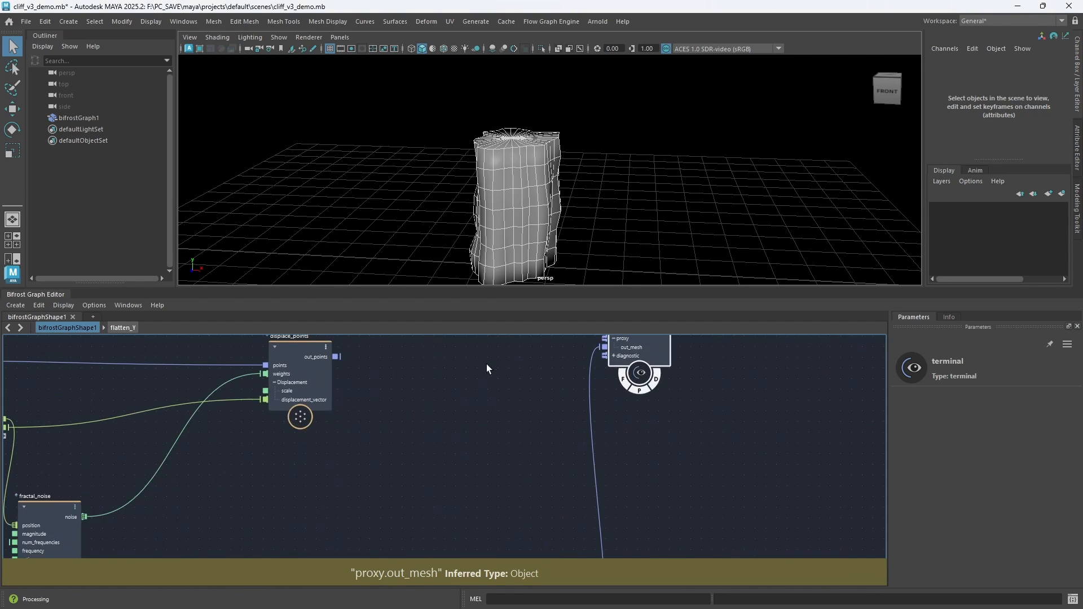
middle_click_drag(486, 364, 483, 444, "alt")
left_click_drag(334, 437, 600, 428)
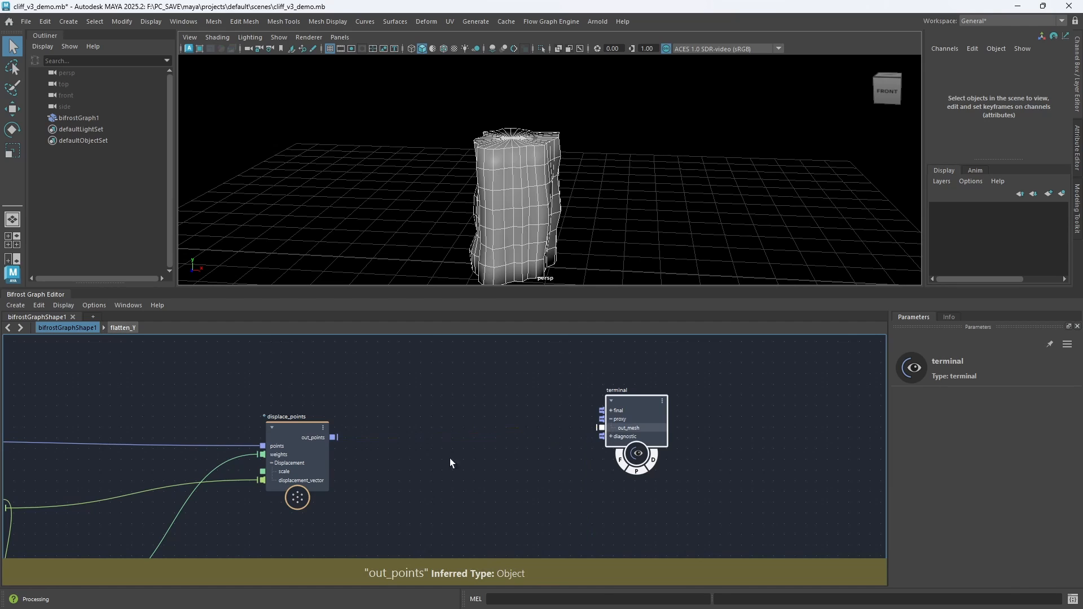
Add a scatter_points node to the graph between the plane branch's displace_points and the terminal
left_click(429, 489)
key("Tab")
type("scat")
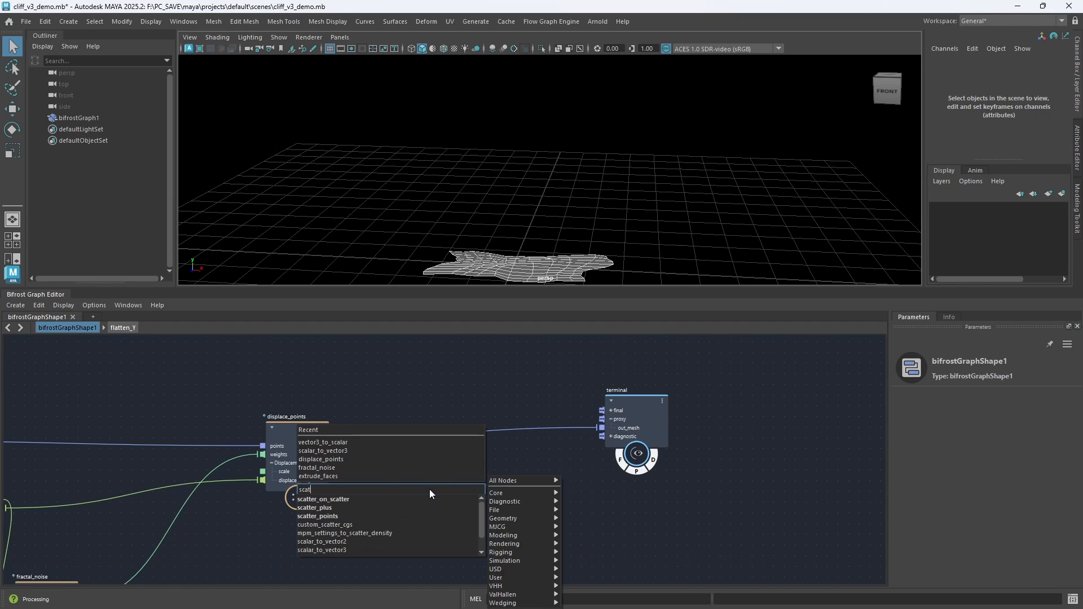
key("Down")
key("Down")
key("Down")
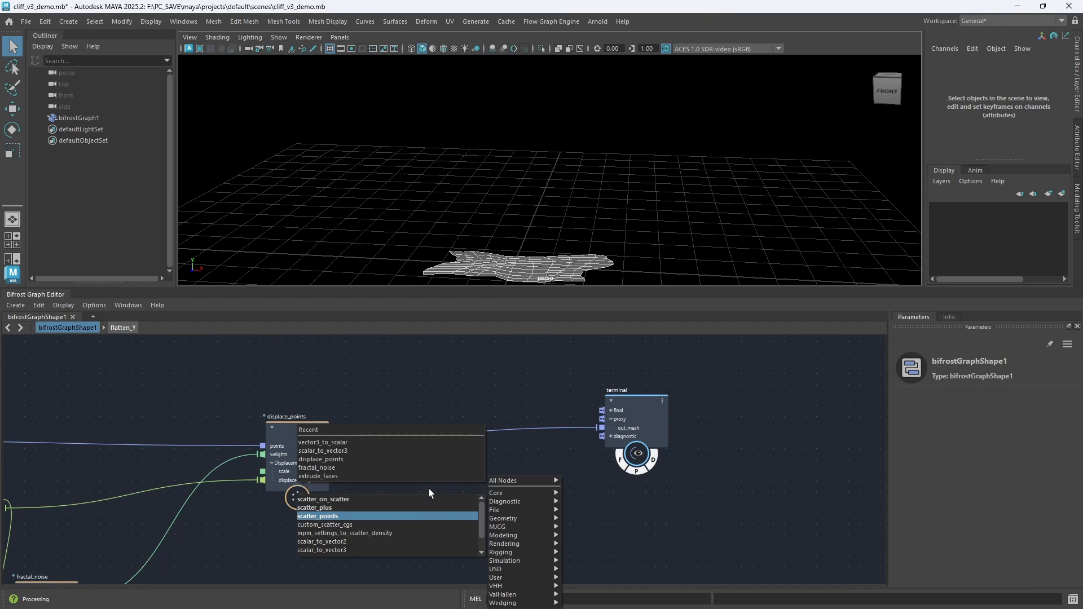
key("Return")
Connect displace_points' out_points to scatter_points' geometry and its points output to the terminal's out_mesh port, then align the node with the branch
left_click_drag(333, 437, 399, 507)
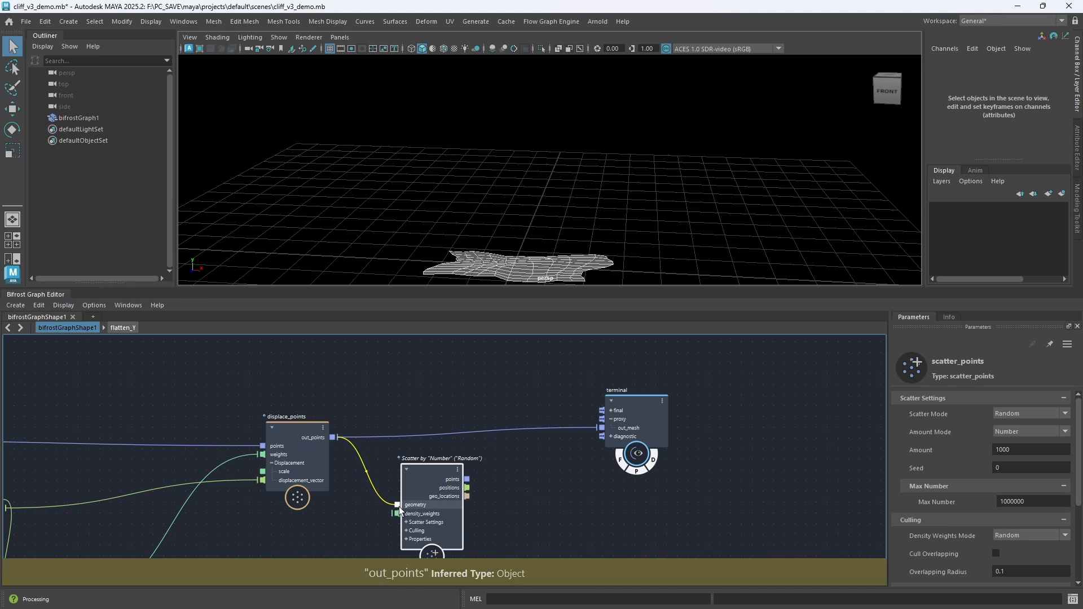
left_click_drag(468, 479, 599, 427)
left_click_drag(443, 480, 440, 434)
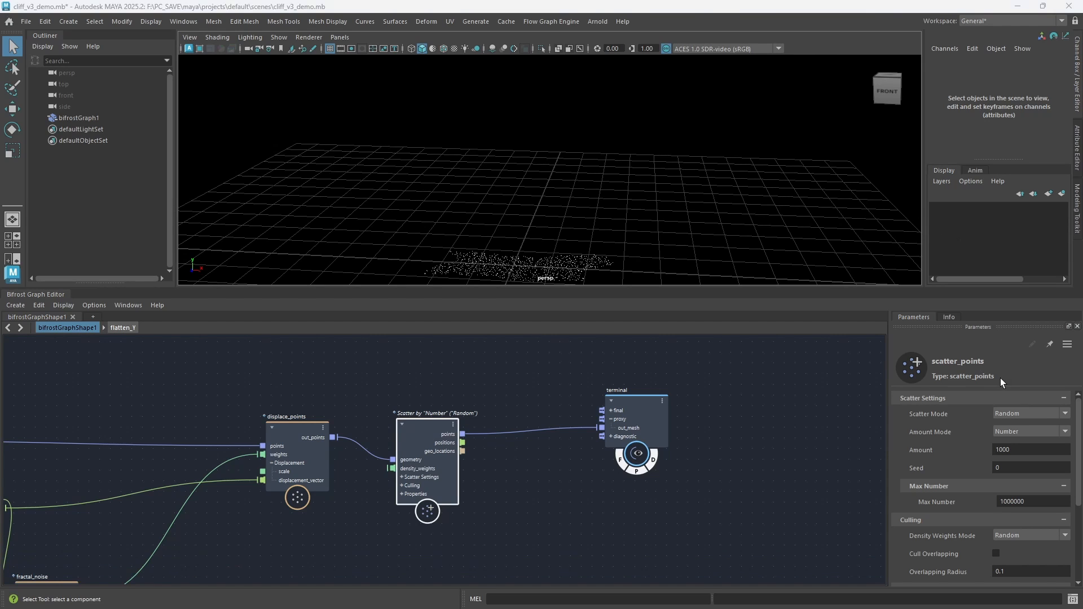
Set scatter_points' scatter mode to BlueNoise and check the point distribution from above
left_click(1019, 415)
left_click(1019, 438)
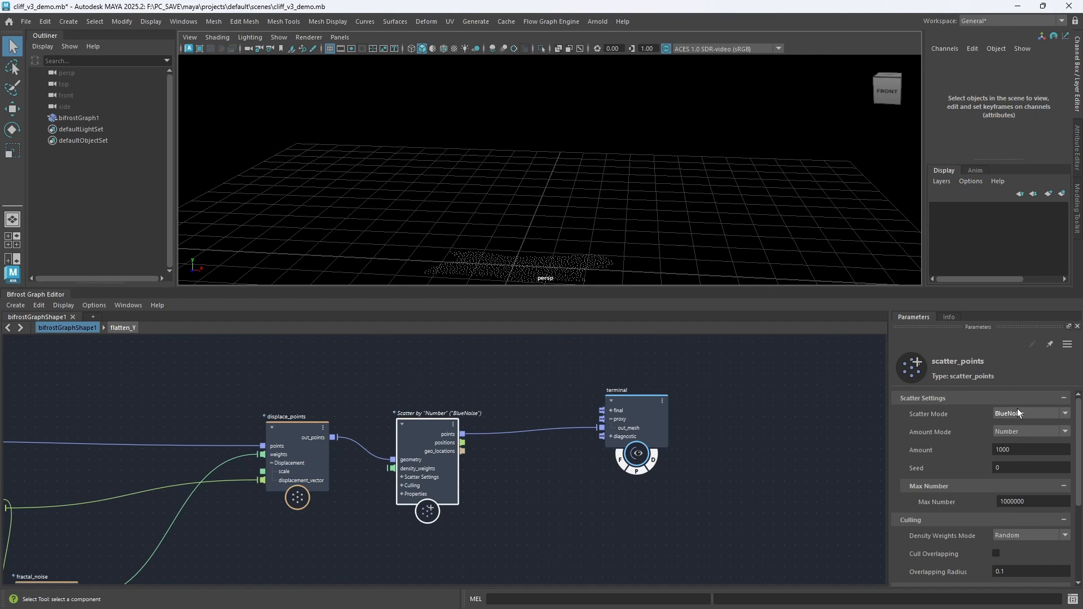
scroll(587, 230, "down", 3)
middle_click_drag(536, 243, 554, 209, "alt")
left_click_drag(553, 209, 545, 235, "alt")
scroll(564, 233, "up", 2)
middle_click_drag(584, 228, 565, 198, "alt")
scroll(594, 165, "up", 3)
scroll(594, 166, "up", 3)
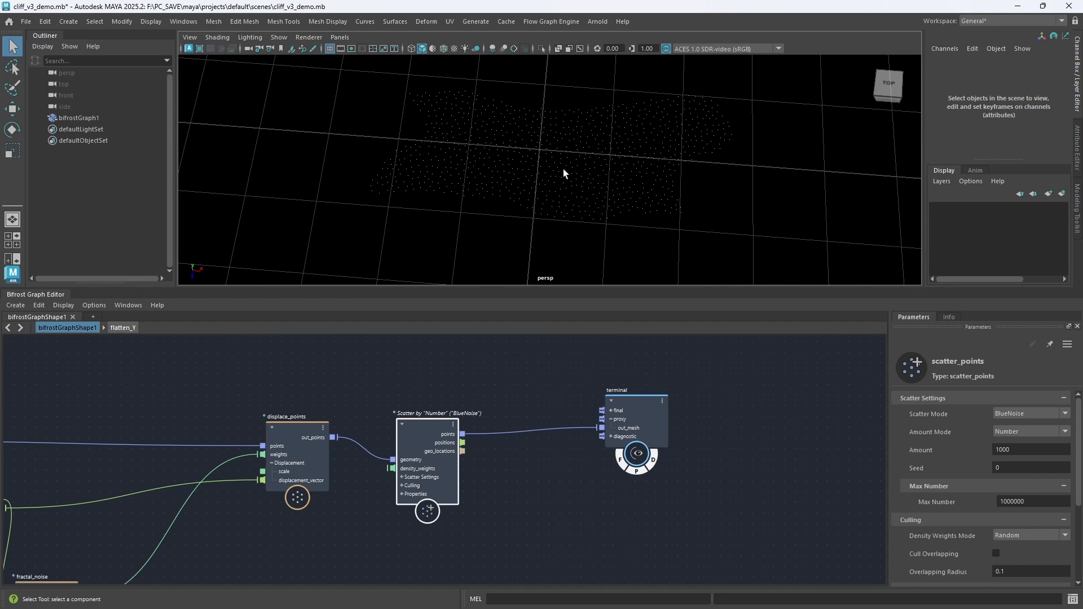
scroll(574, 169, "up", 1)
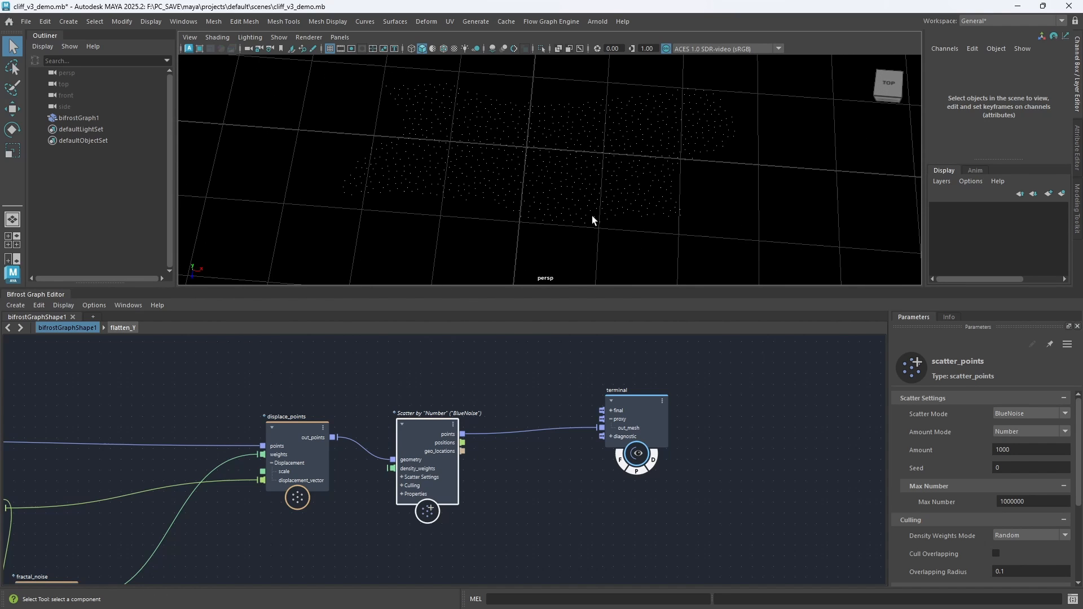
Set the scatter_points amount to 30
left_click(999, 450)
type("1")
key("Return")
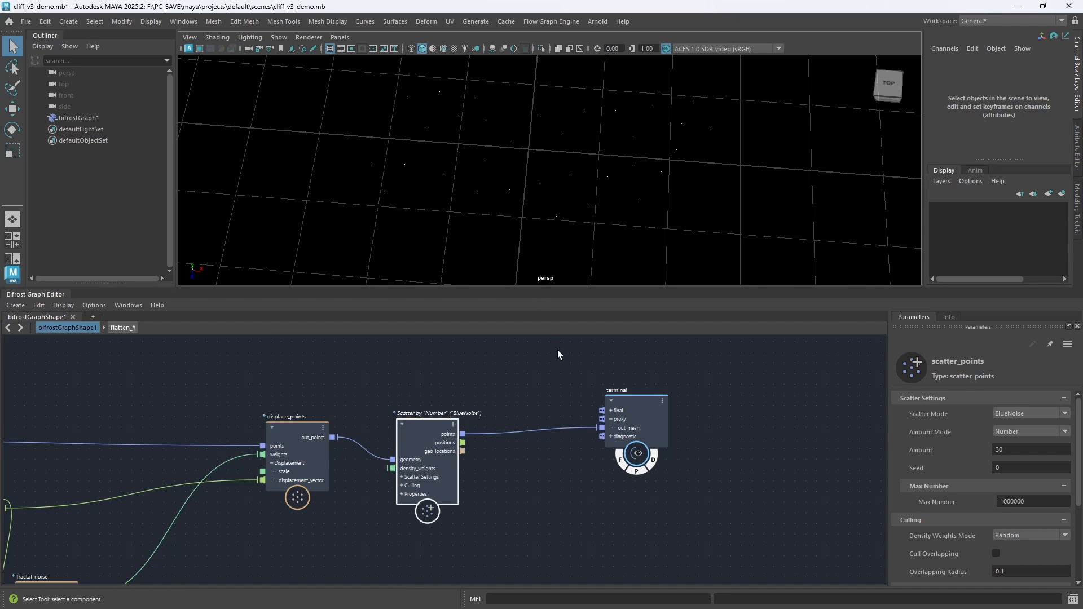
Add a create_instances node to the graph below the scatter_points output
scroll(527, 397, "down", 5)
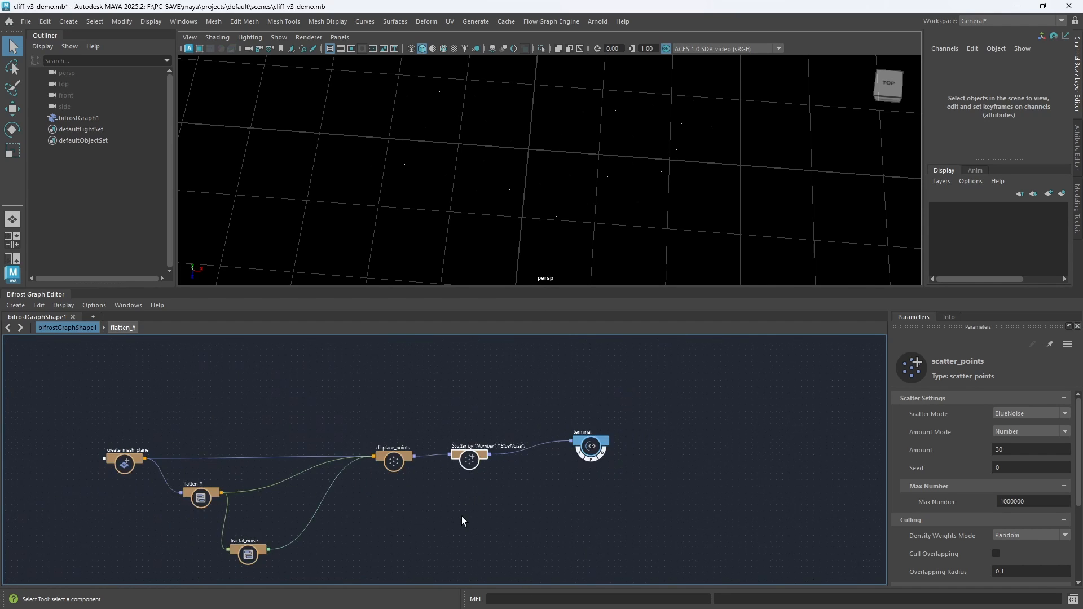
scroll(503, 429, "up", 2)
left_click(505, 475)
key("Tab")
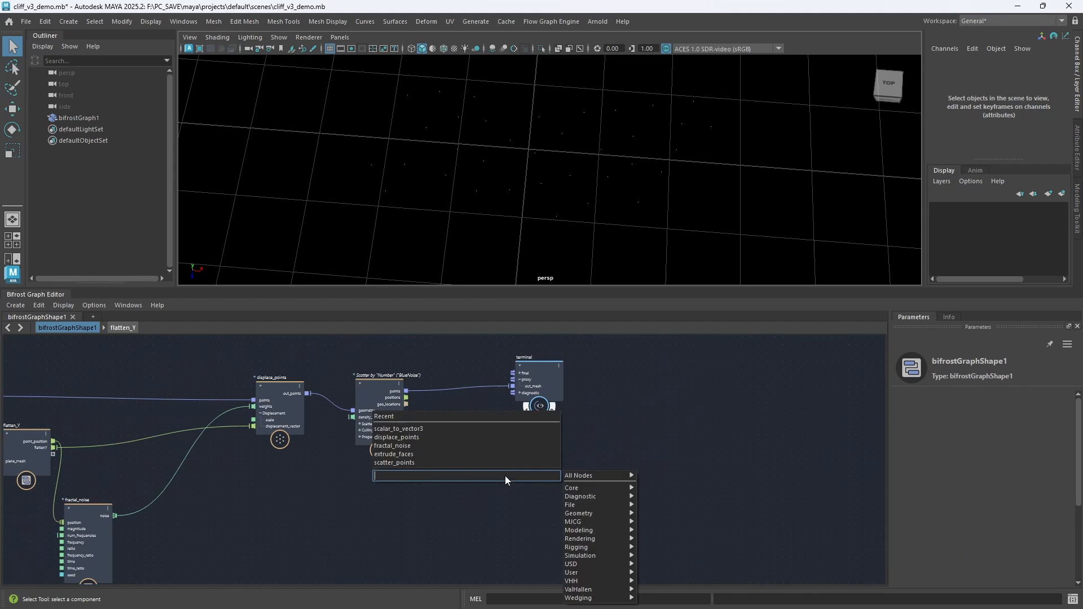
type("cre")
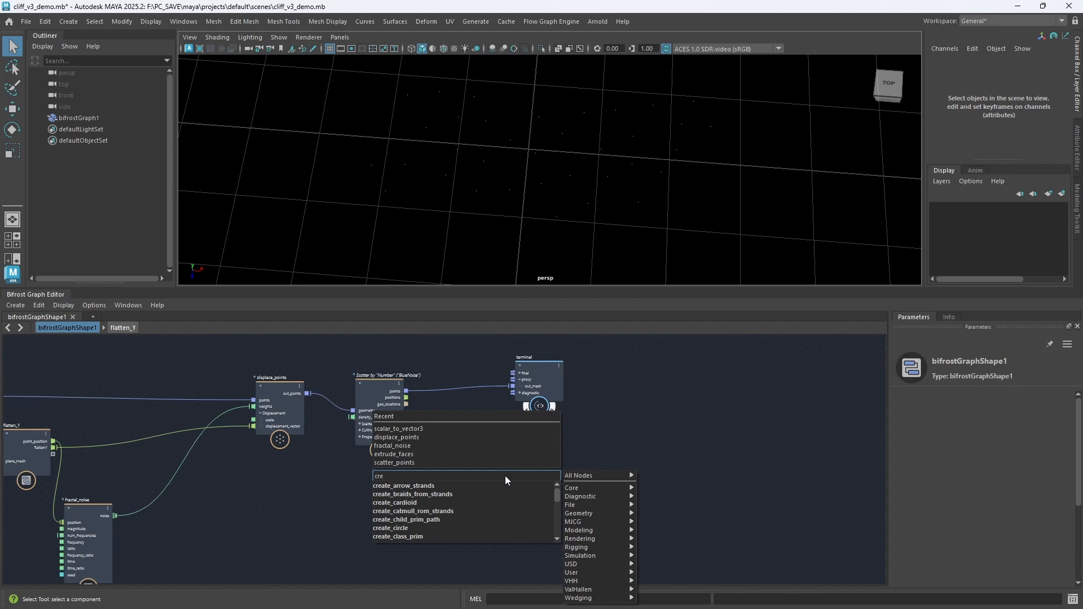
type("in")
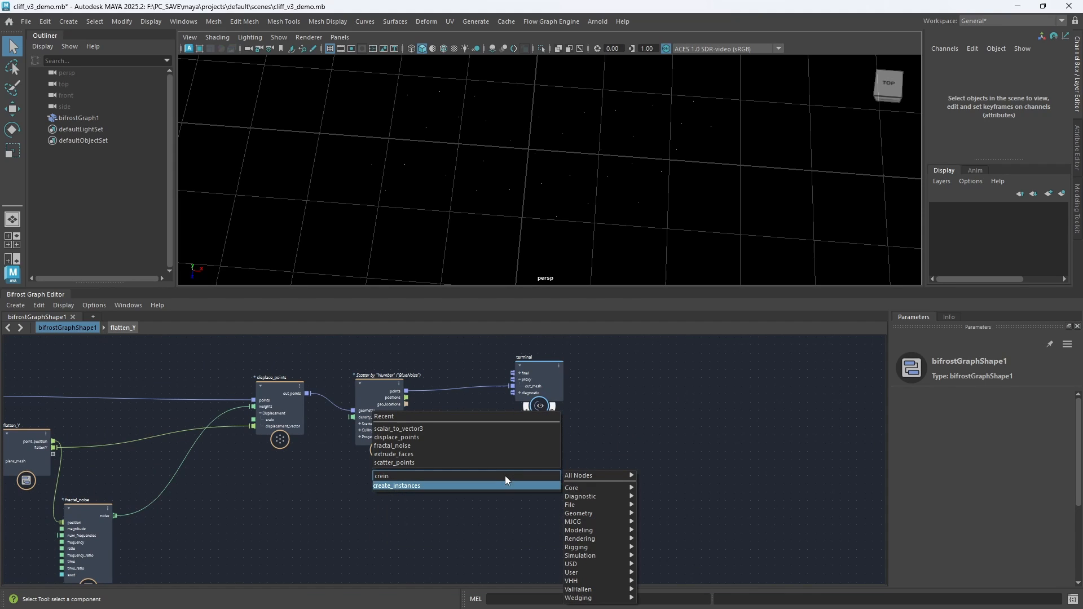
key("Return")
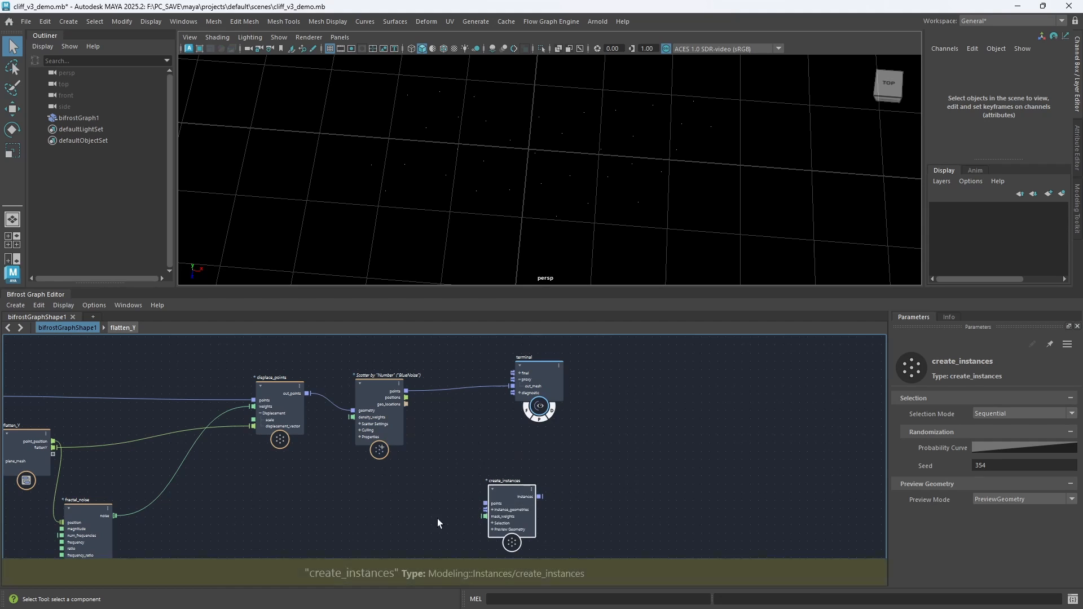
Shift create_instances away from scatter_points and connect the scattered points to its points input
middle_click_drag(438, 519, 442, 492)
left_click_drag(475, 440, 534, 411)
middle_click_drag(415, 377, 413, 416)
left_click_drag(373, 379, 511, 462)
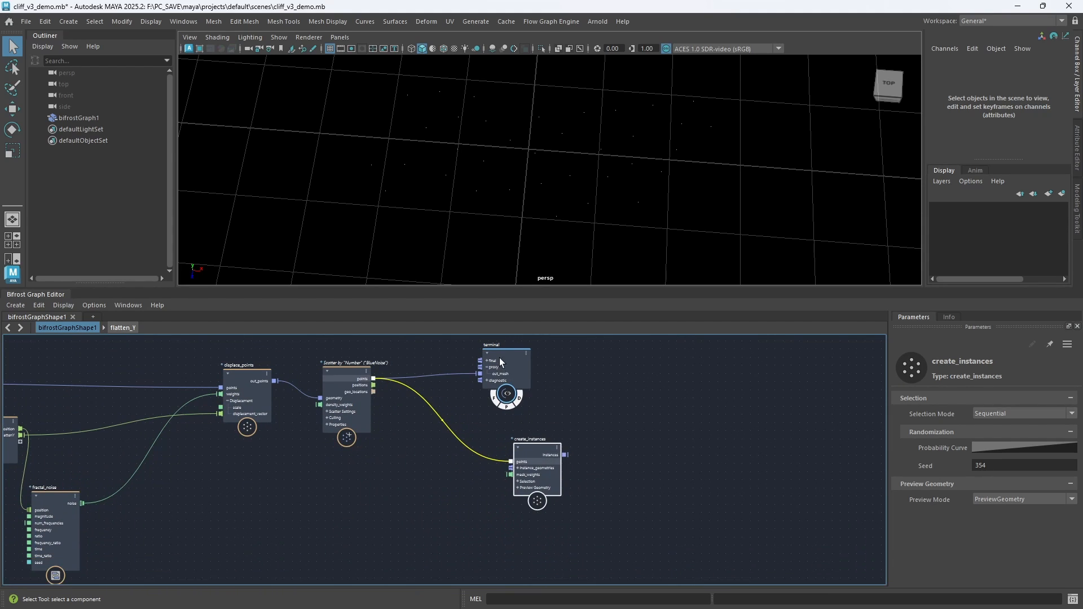
Move the terminal beyond create_instances and connect displace_points2's out_points to the instance_geometries input
left_click_drag(501, 365, 731, 438)
middle_click_drag(438, 491, 425, 343)
left_click_drag(458, 467, 478, 427)
middle_click_drag(475, 384, 464, 469)
left_click_drag(478, 427, 486, 405)
middle_click_drag(570, 418, 509, 487)
left_click_drag(533, 416, 534, 488, "ctrl+alt+shift")
Connect create_instances' instances output to the terminal's proxy port and inspect the instanced rock columns
left_click_drag(480, 461, 625, 451)
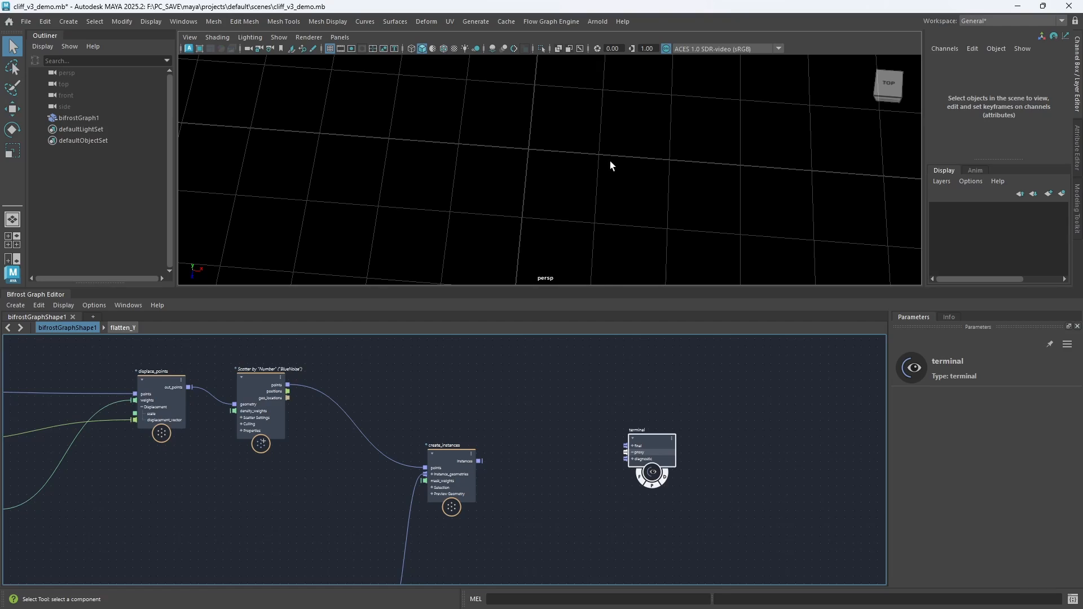
left_click_drag(610, 165, 584, 183, "alt")
scroll(546, 169, "up", 1)
middle_click_drag(298, 351, 373, 395, "alt")
left_click(341, 431)
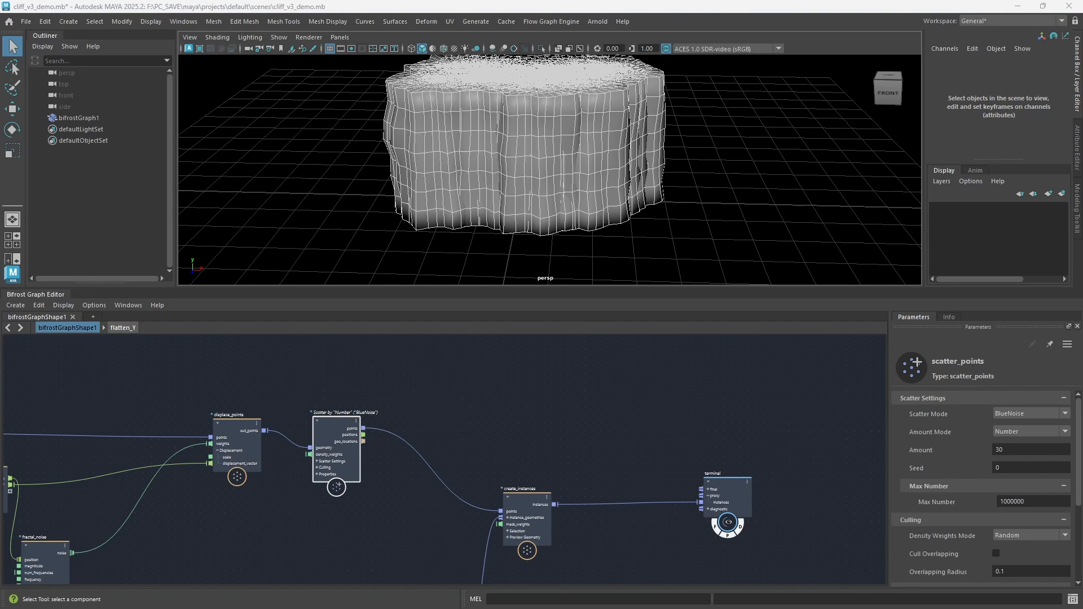
scroll(438, 387, "up", 3)
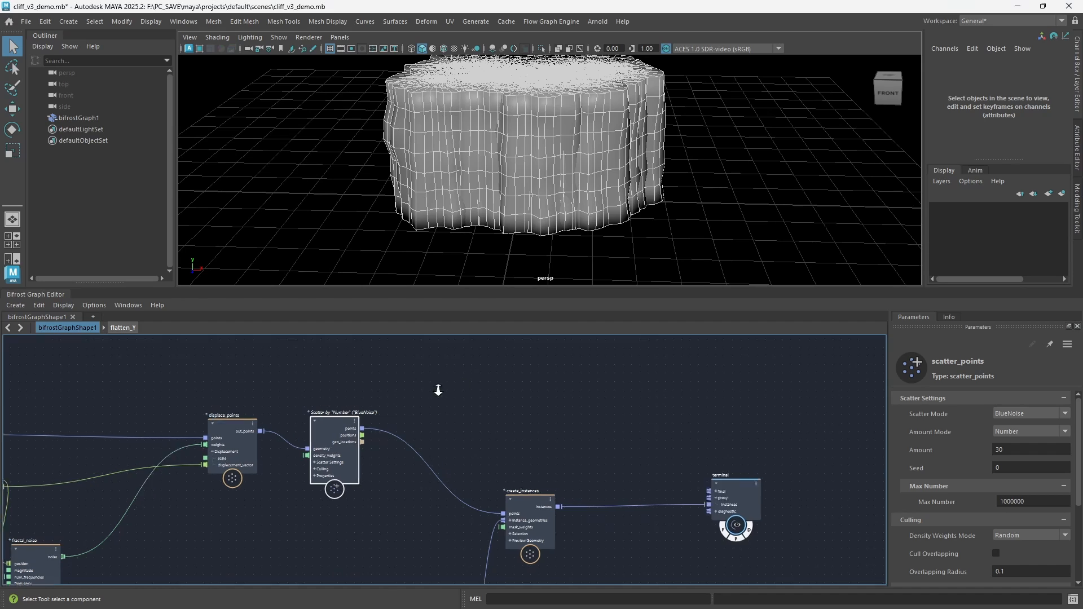
scroll(661, 158, "down", 3)
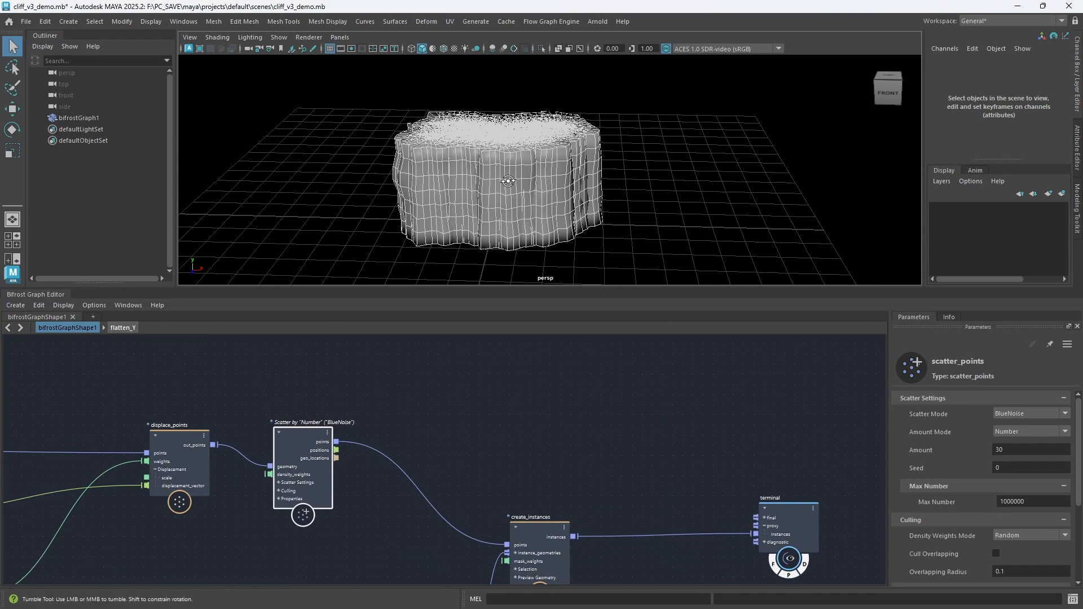
left_click_drag(661, 159, 638, 201, "alt")
Save the scene and turn on multisample anti-aliasing for the viewport
key("ctrl+s")
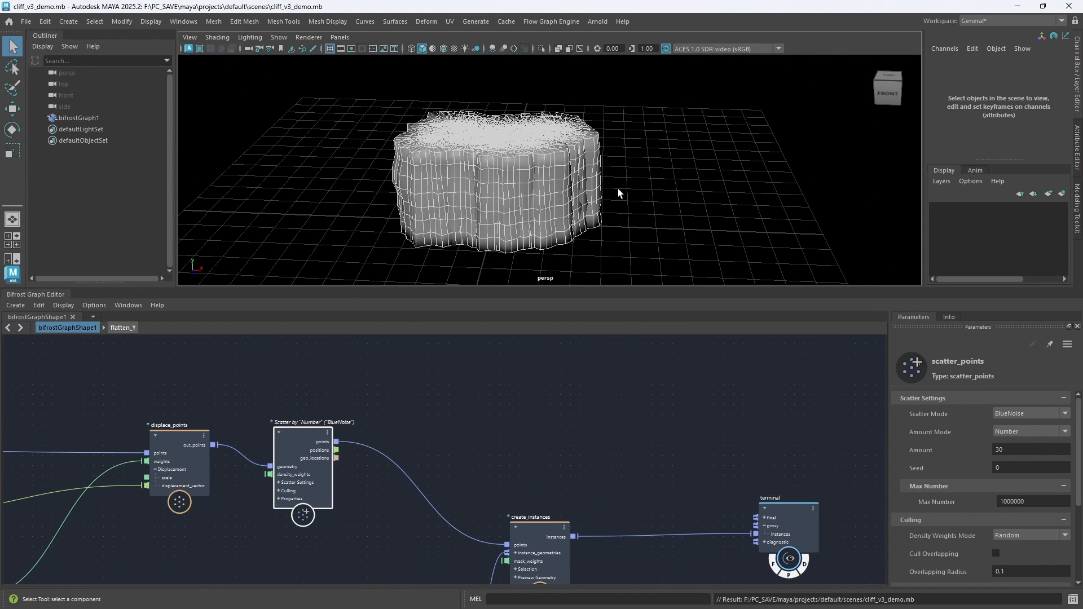
left_click(513, 49)
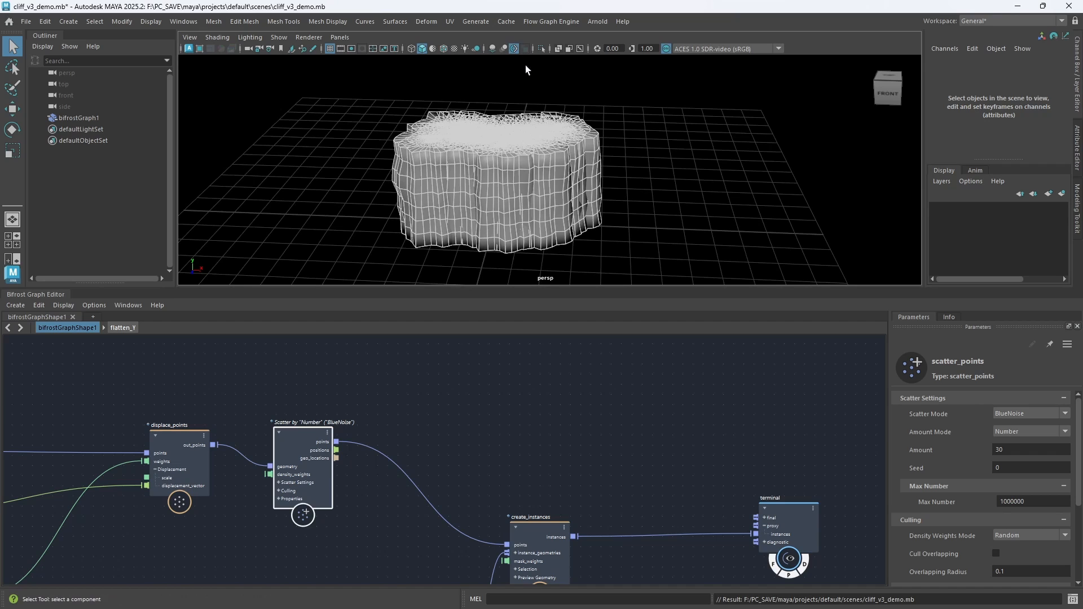
middle_click_drag(514, 435, 467, 353, "alt")
right_click_drag(527, 383, 433, 392, "alt")
left_click(412, 418)
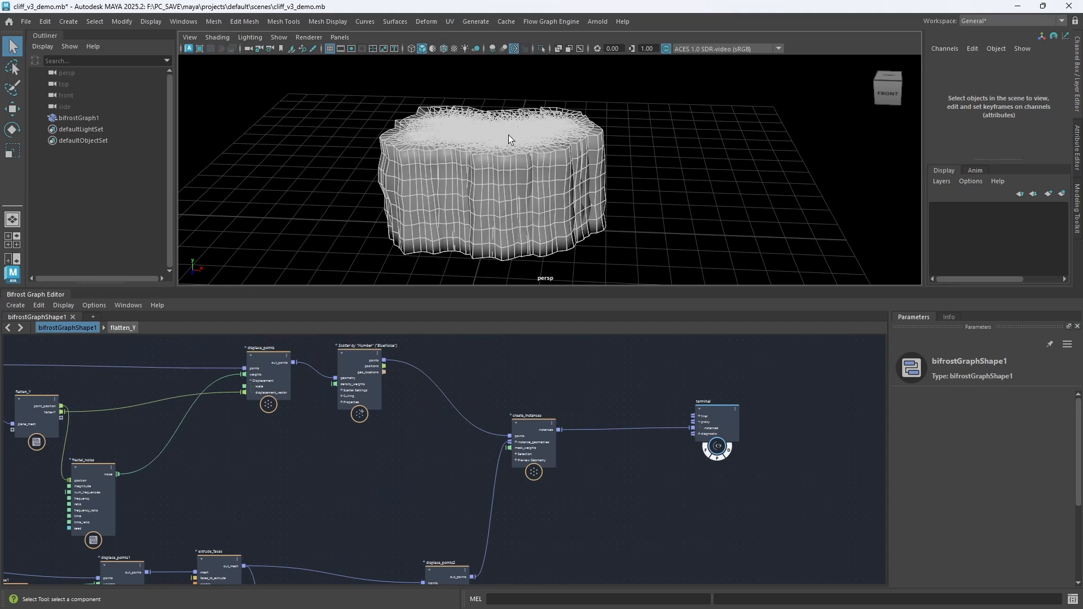
Inspect the instanced rock columns from another angle, toggling the terminal's proxy display off and back on
left_click(115, 210)
left_click(311, 460)
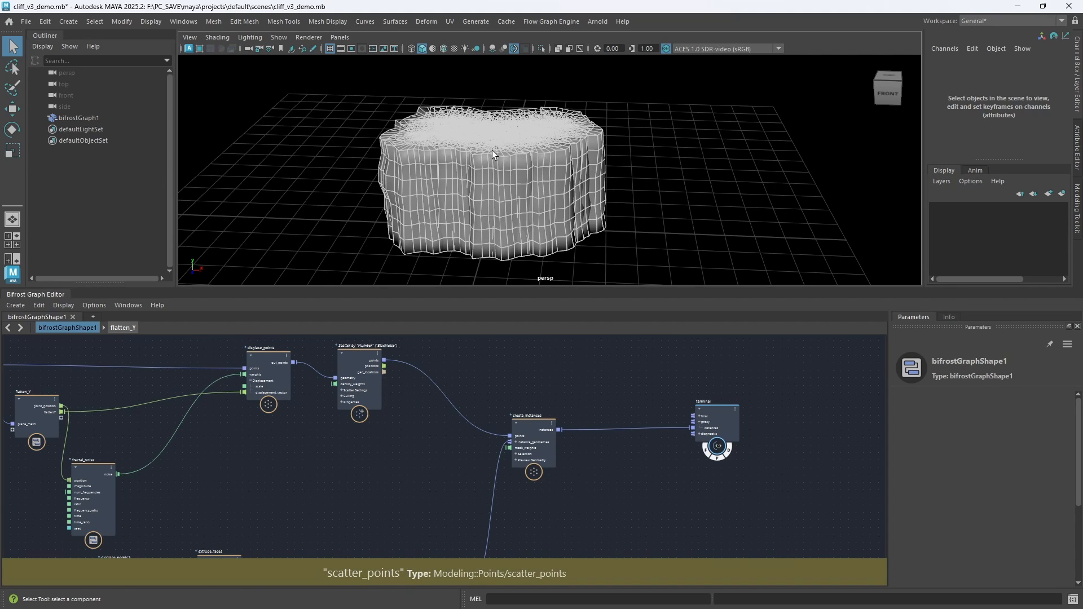
scroll(550, 186, "down", 5)
left_click_drag(550, 186, 654, 178, "alt")
scroll(654, 177, "up", 3)
middle_click_drag(406, 398, 399, 435, "alt")
scroll(399, 435, "up", 1)
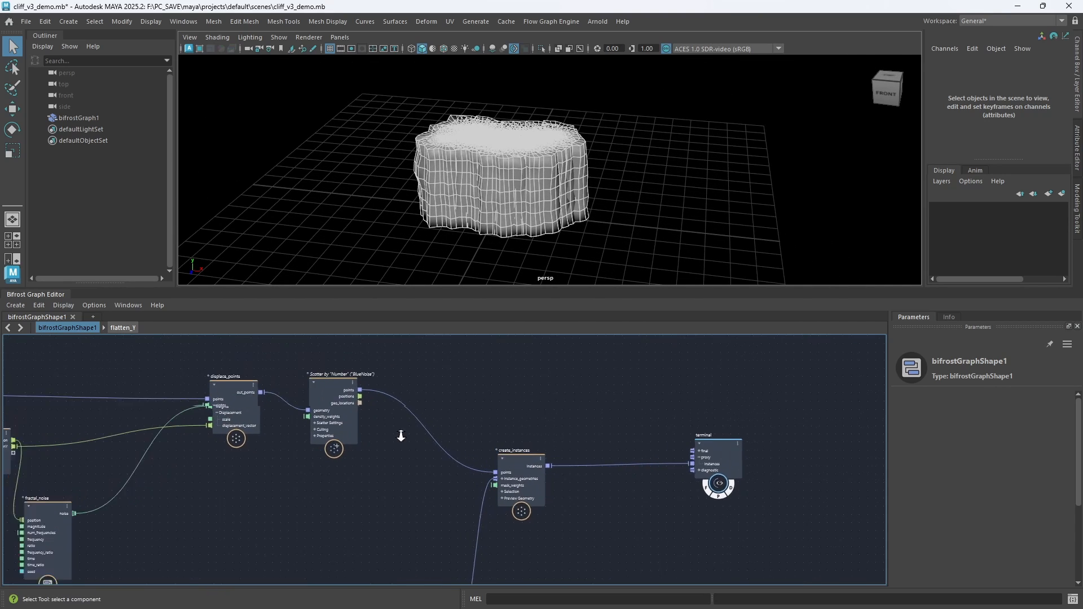
left_click(743, 497)
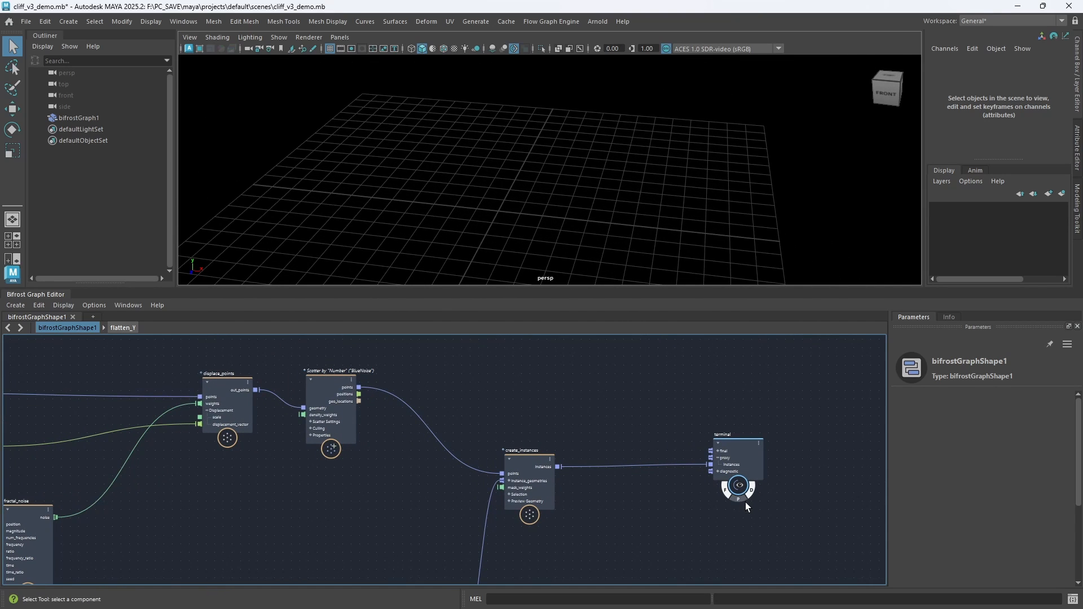
left_click(743, 495)
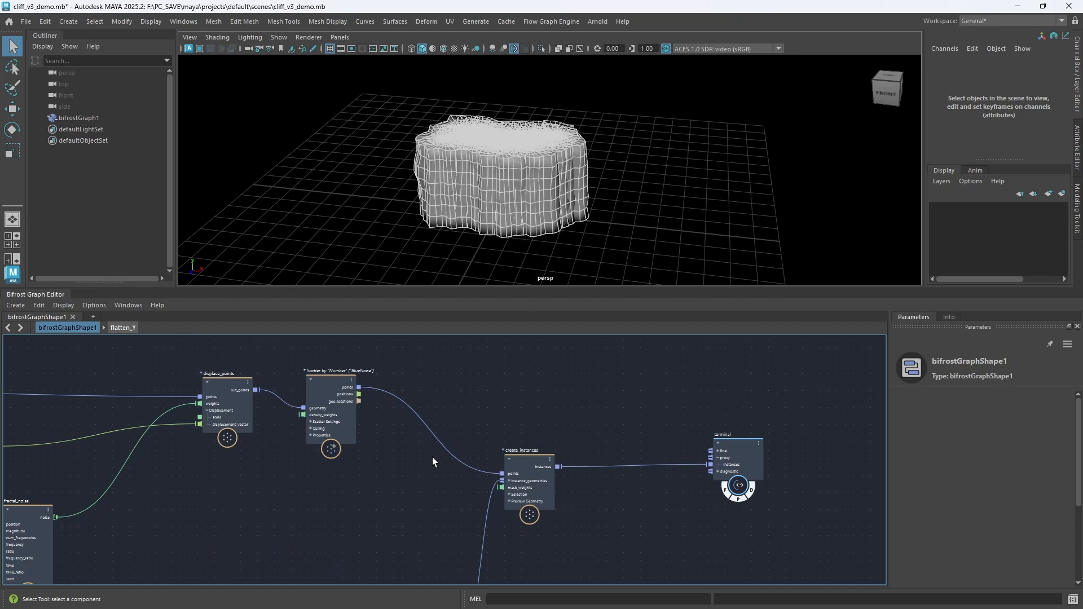
Add a randomize_point_scale node near scatter_points and view the rock mass from a lower angle
scroll(433, 458, "down", 5)
scroll(433, 452, "up", 4)
key("Tab")
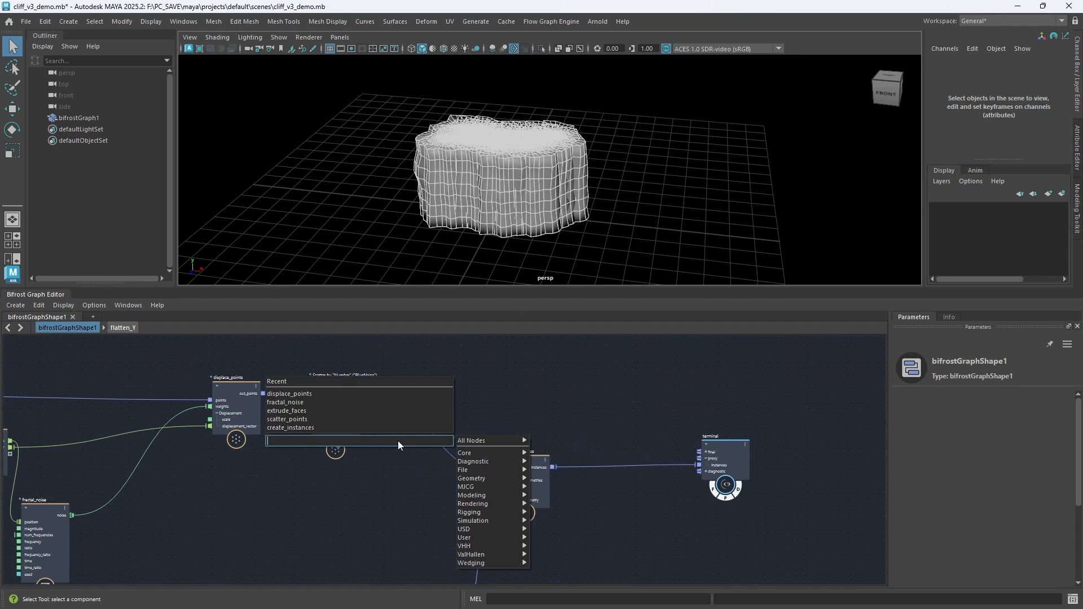
type("rand")
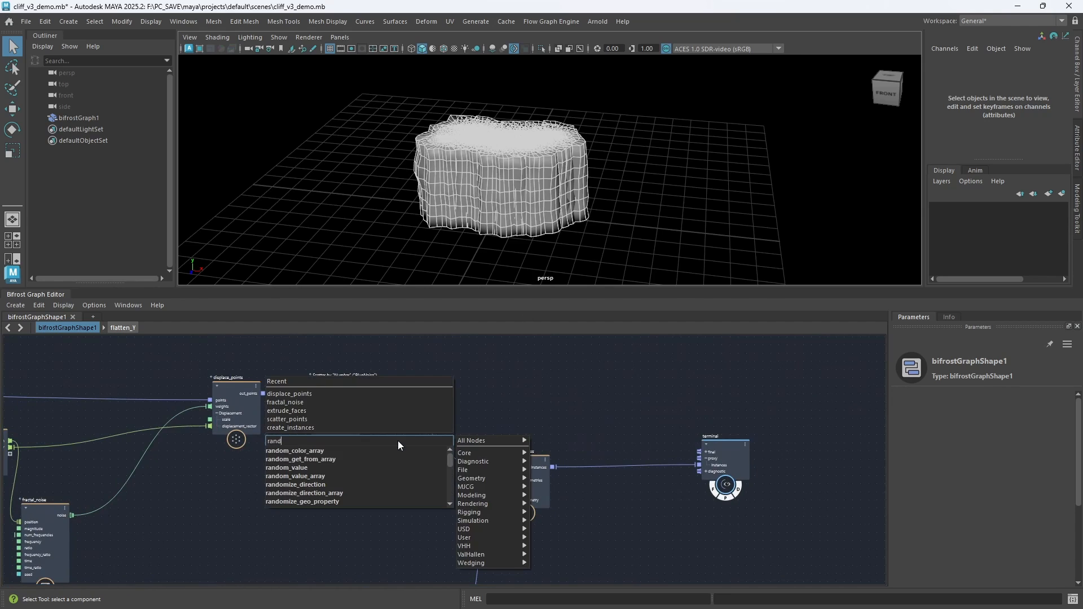
type("ps")
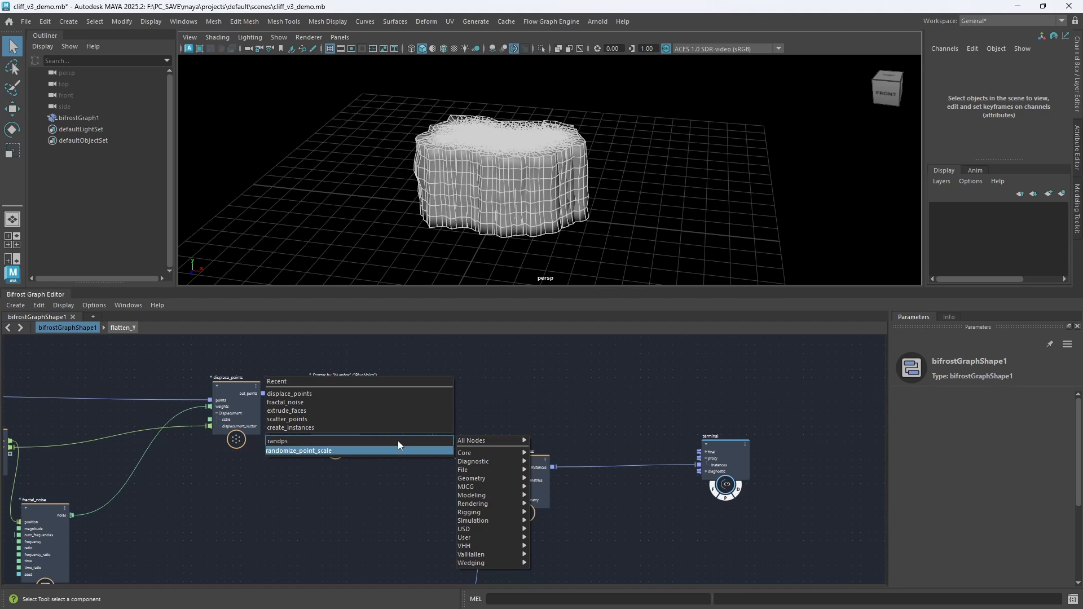
key("Return")
left_click_drag(541, 254, 548, 198, "alt")
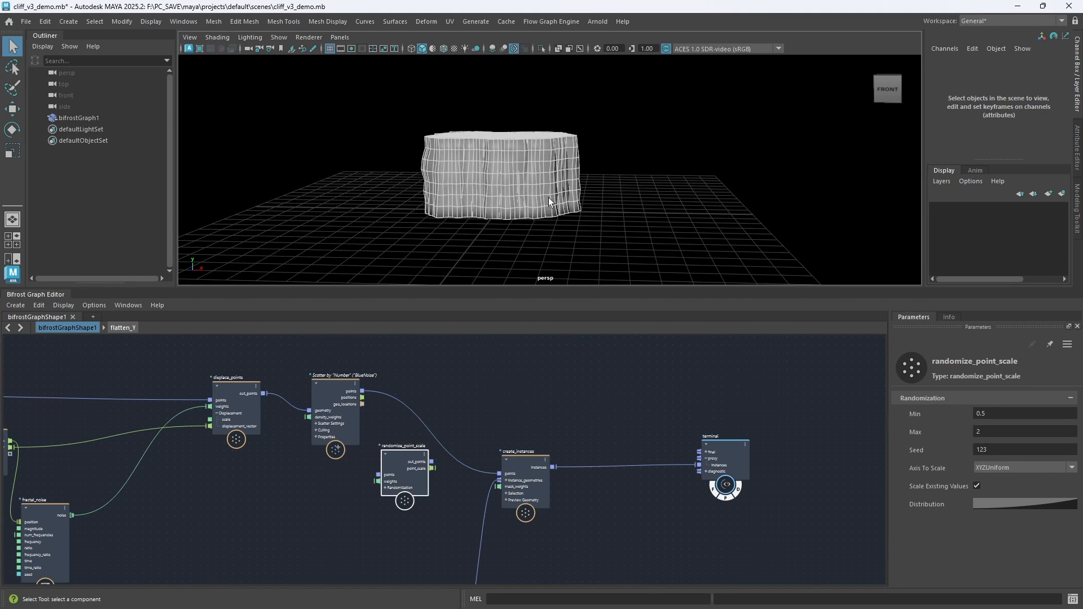
Insert randomize_point_scale into the connection between scatter_points and create_instances, and compare the columns in wireframe and shaded display
left_click_drag(402, 473, 408, 414)
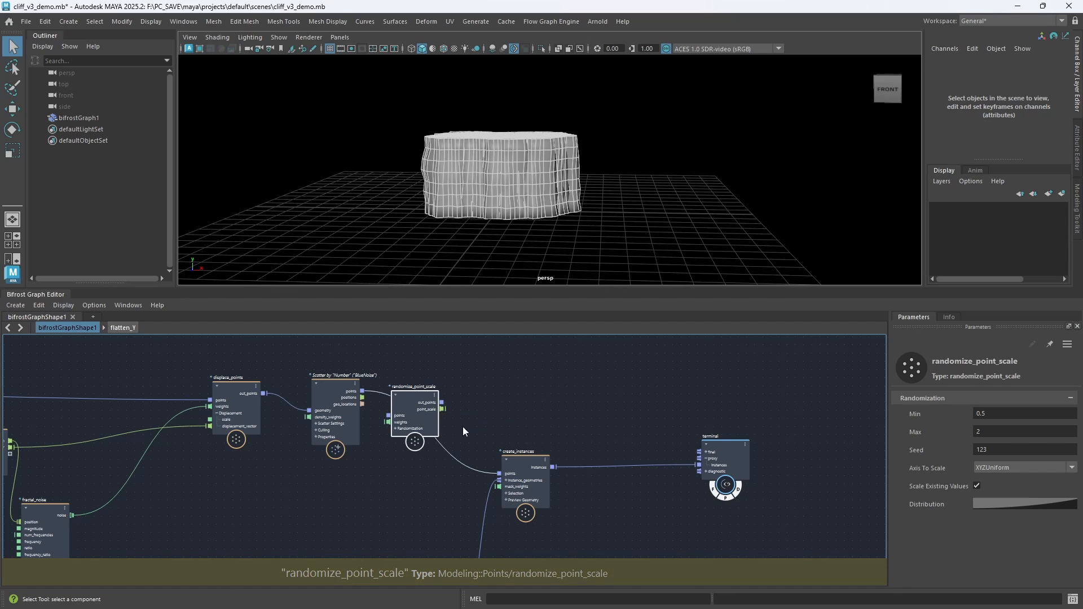
left_click(449, 385)
mouse_move(507, 186)
left_mouse_down("alt")
mouse_move(502, 169)
mouse_move(527, 191)
left_mouse_up("alt")
left_click_drag(412, 396, 431, 392)
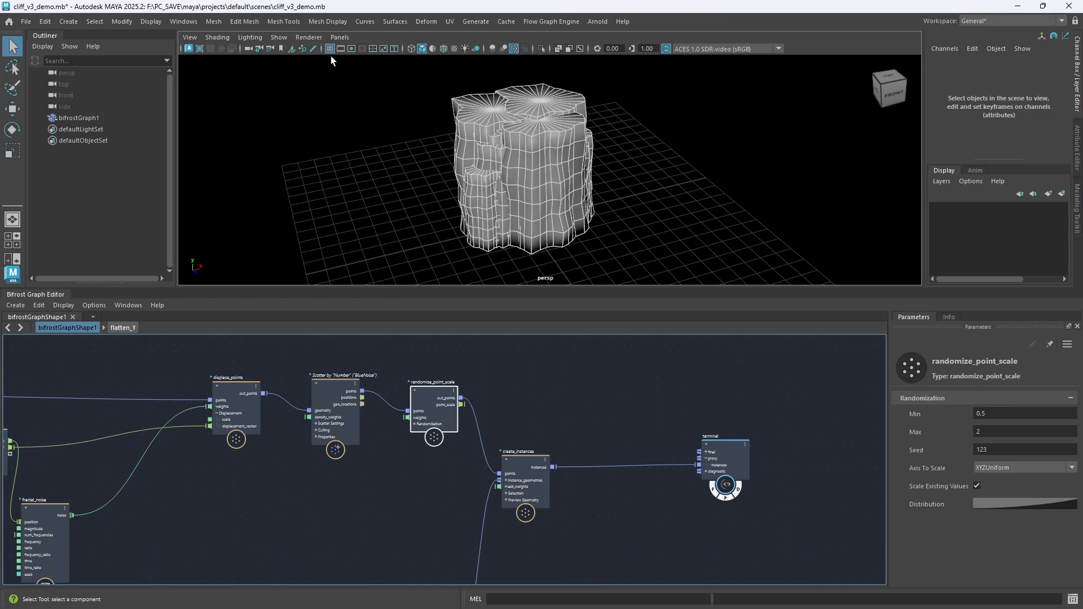
left_click(415, 50)
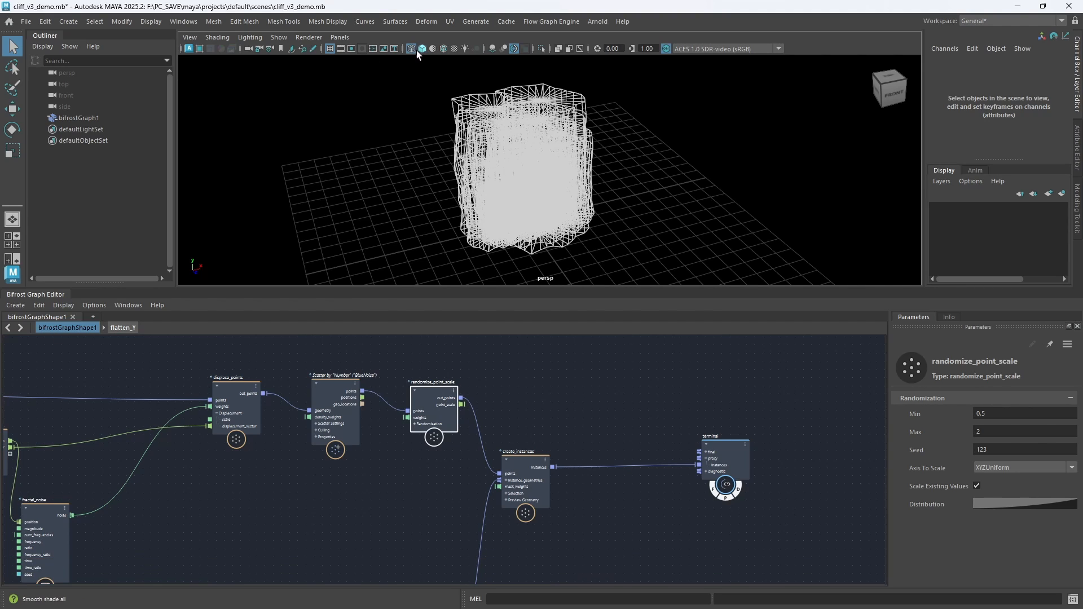
left_click(419, 50)
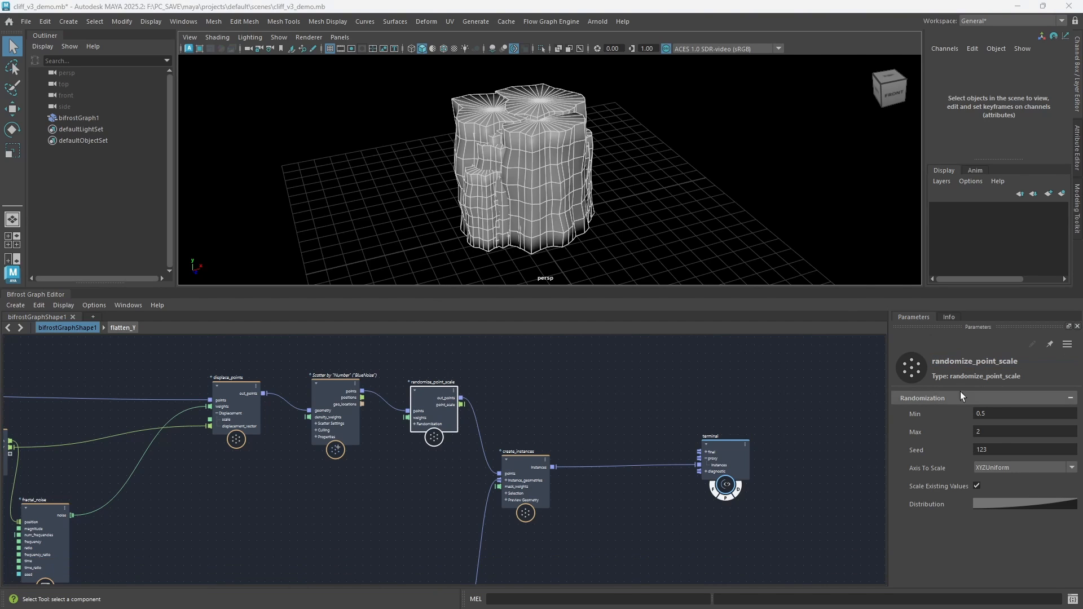
Restrict randomize_point_scale to the Y axis only, with a Min of 0.21 and a Max of 0.86
left_click(1007, 468)
left_click(991, 504)
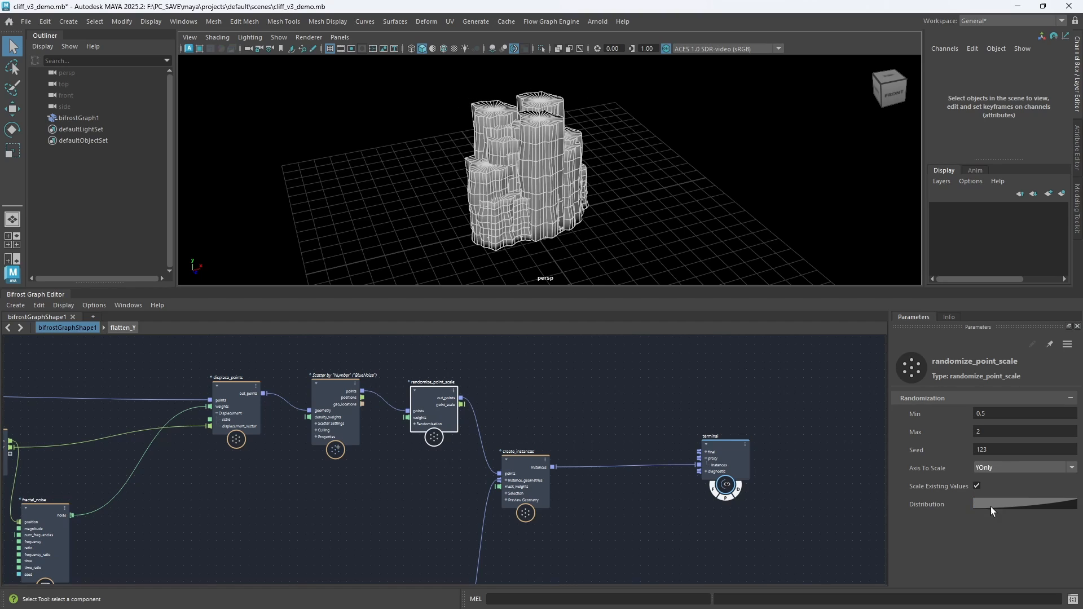
left_click(990, 413)
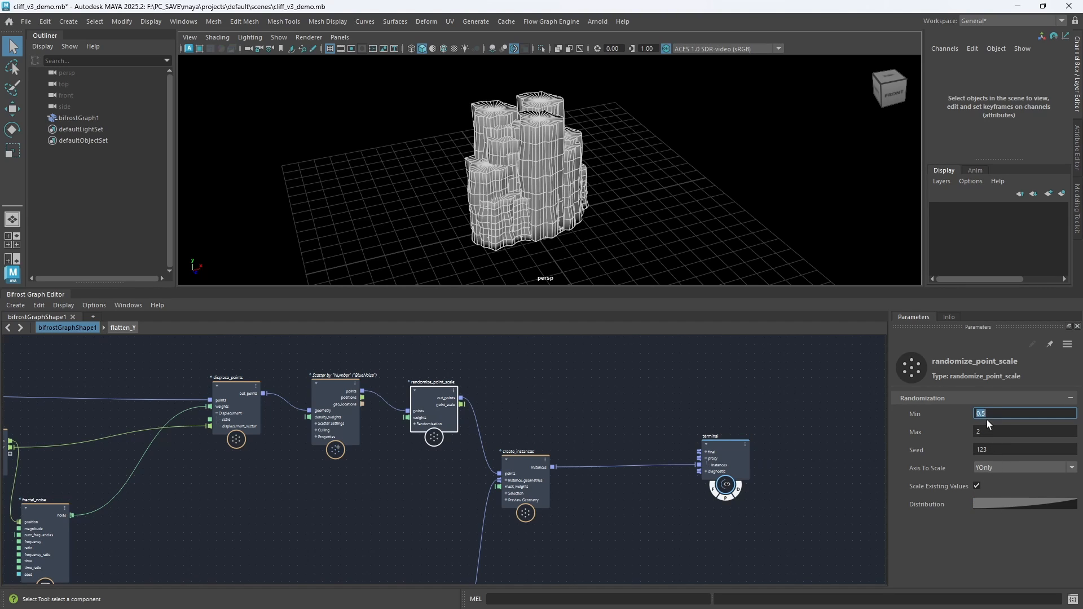
type("0.21")
key("Return")
key("Tab")
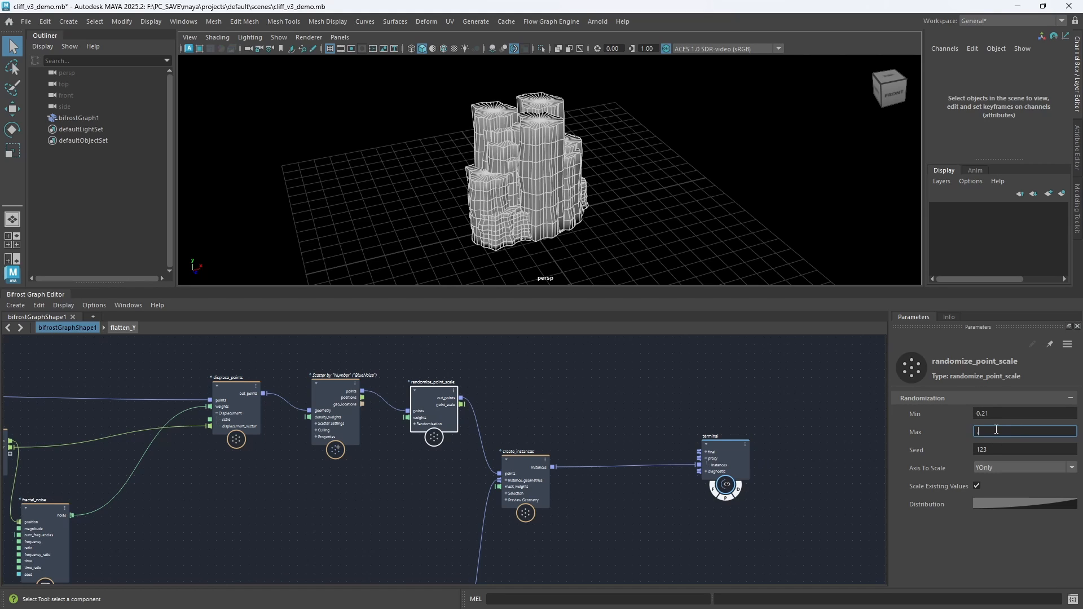
type("0.86")
key("Return")
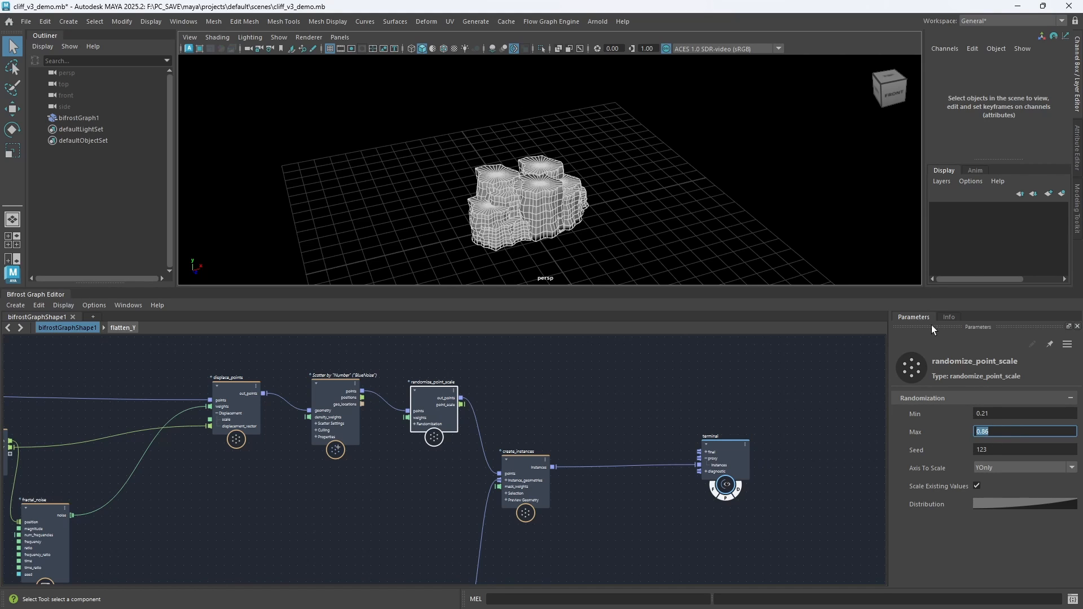
Set the randomize_point_scale Seed to 298, then try a seed of 1054 and undo that change
key("Tab")
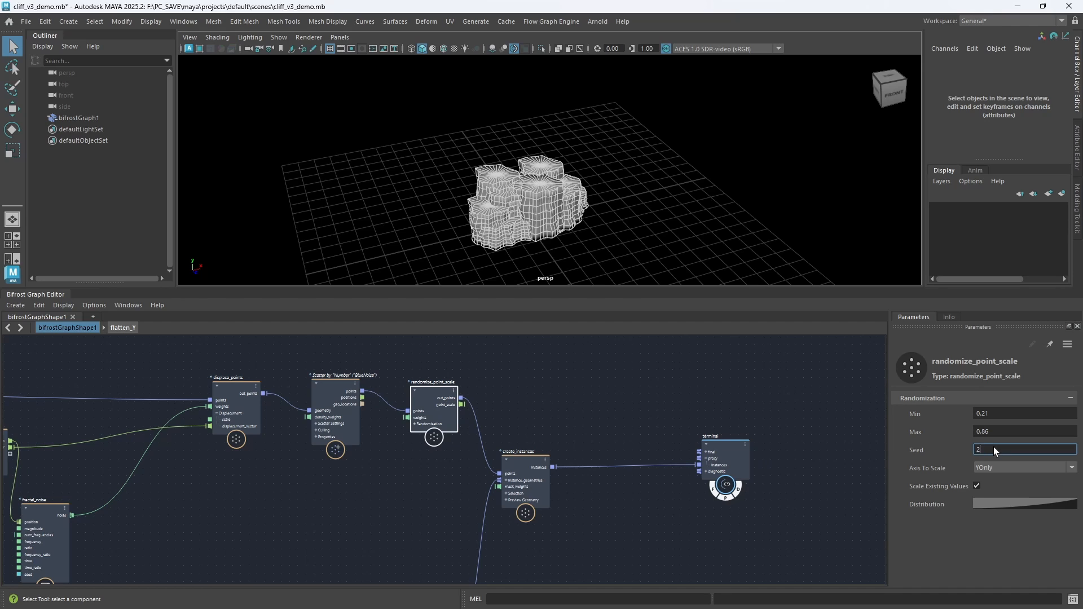
key("Return")
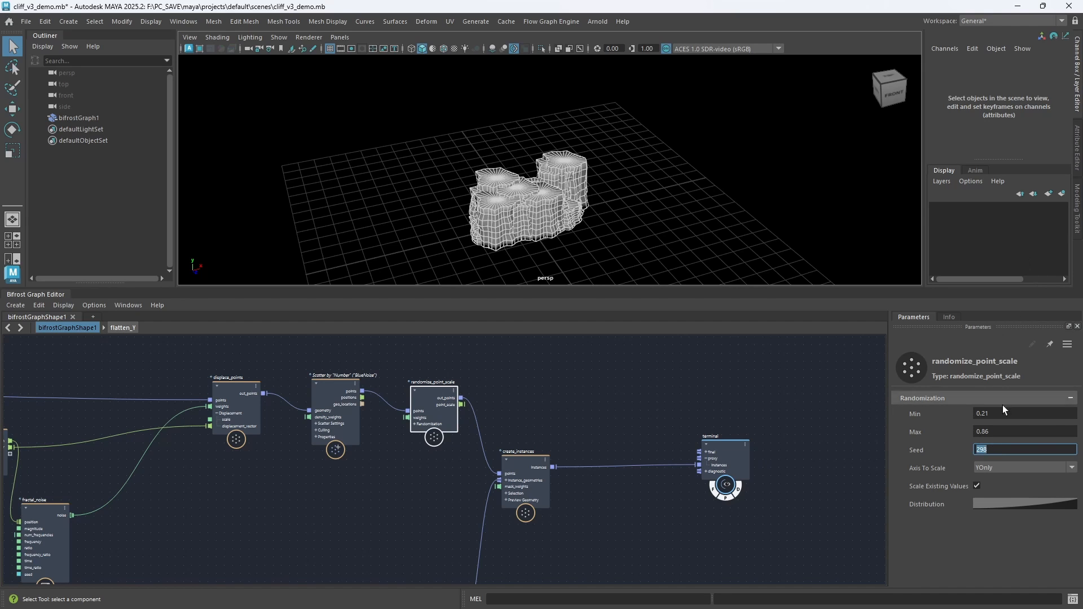
left_click_drag(920, 451, 1006, 469)
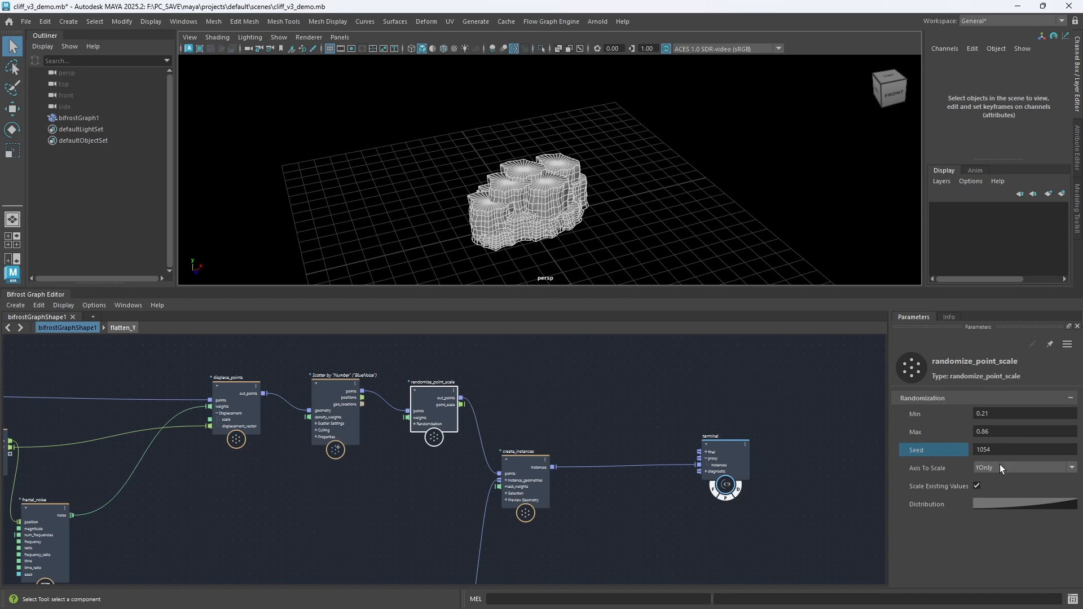
key("ctrl+z")
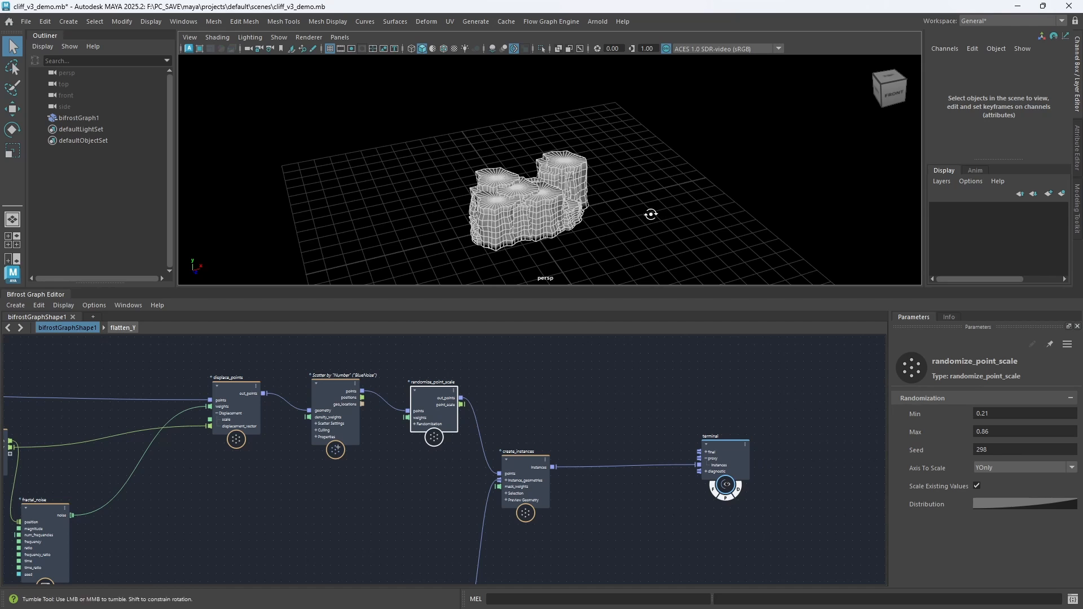
Save the scene and inspect the rock columns up close from the front, with the whole node graph in view
left_click_drag(647, 212, 623, 198, "alt")
key("ctrl+s")
scroll(624, 197, "up", 2)
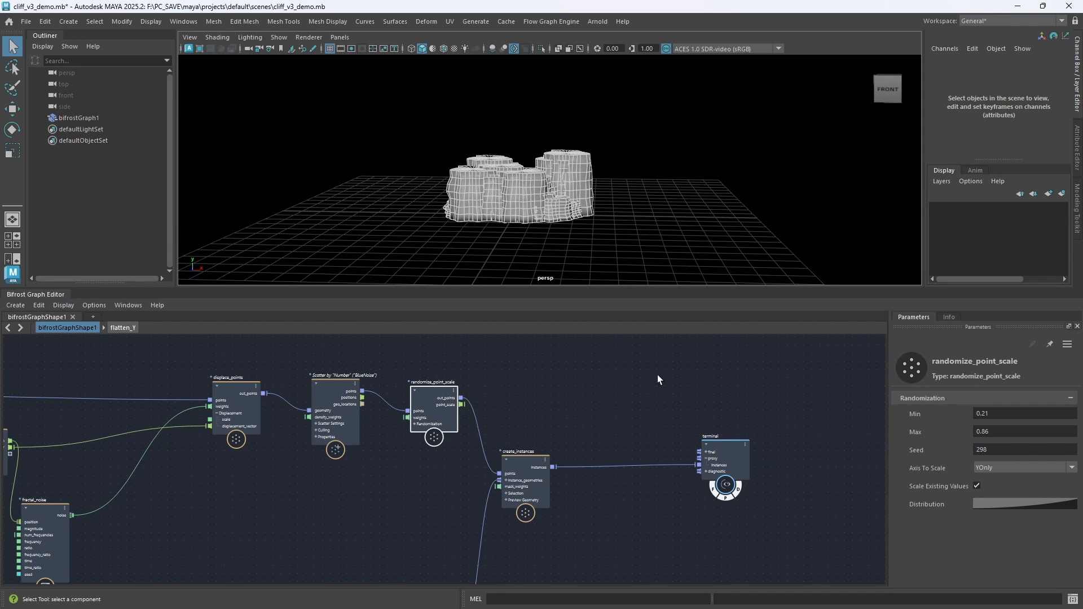
scroll(657, 374, "down", 6)
scroll(544, 430, "up", 1)
scroll(620, 185, "up", 3)
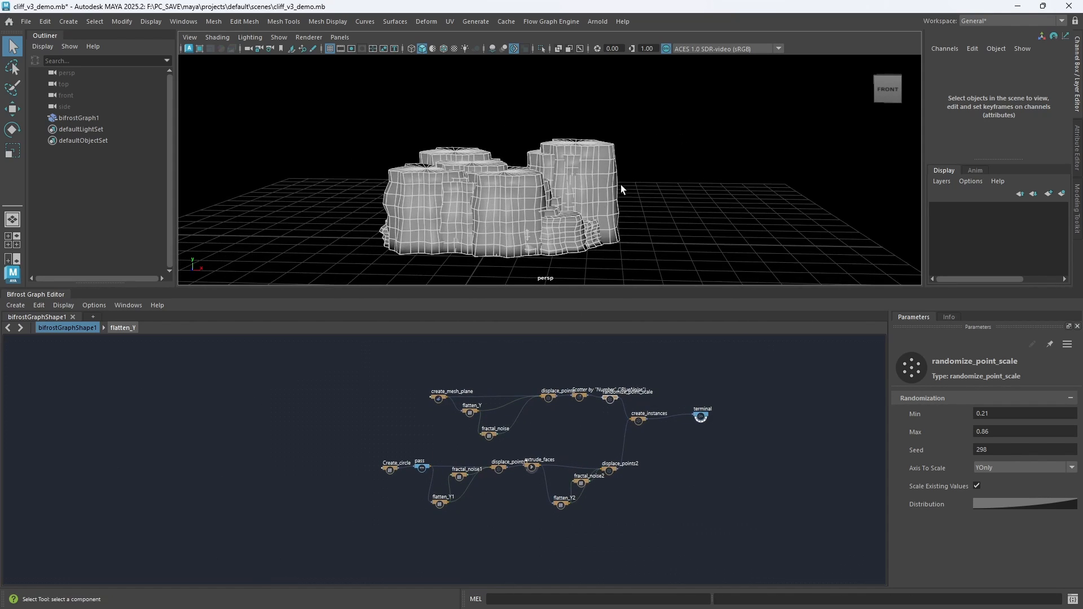
left_click_drag(606, 228, 646, 202, "alt")
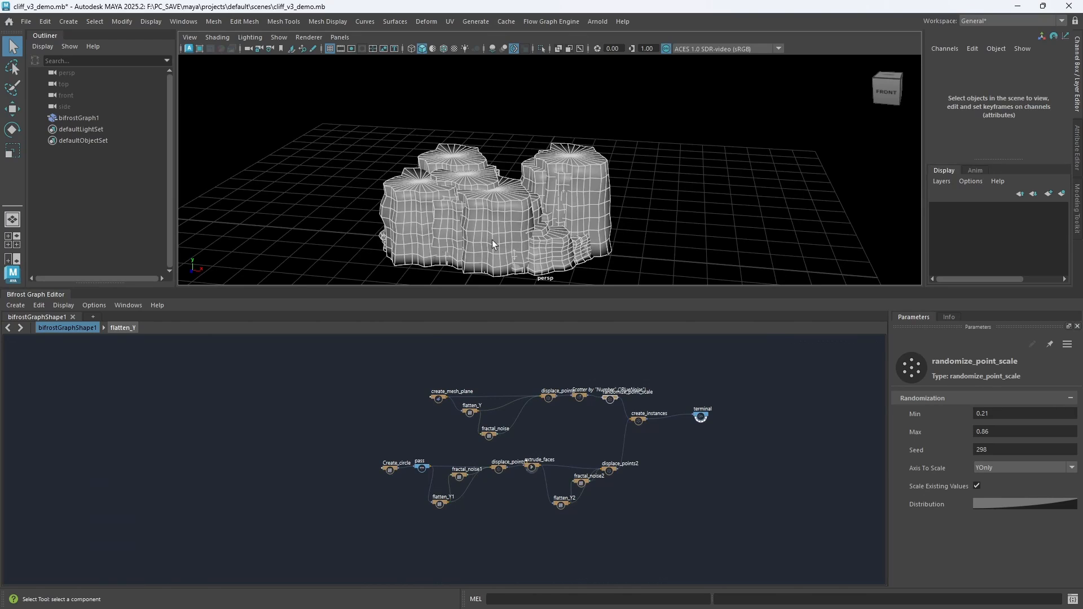
key("p")
key("p")
scroll(687, 148, "up", 3)
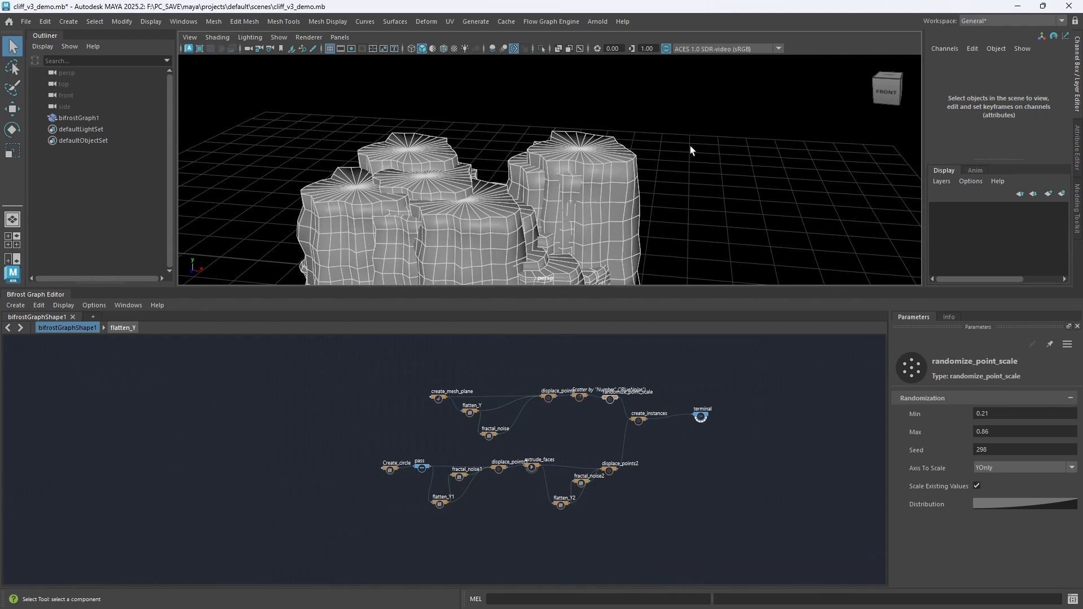
middle_click_drag(688, 147, 679, 112, "alt")
mouse_move(594, 191)
left_mouse_down("alt")
mouse_move(593, 307)
mouse_move(593, 204)
left_mouse_up("alt")
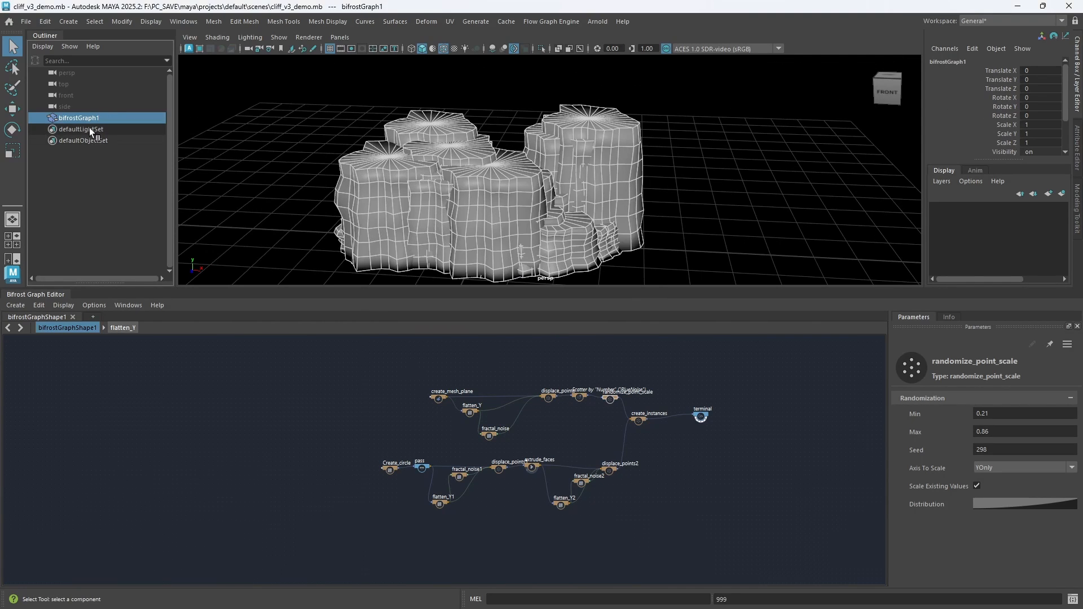
Deselect bifrostGraph1 and examine the cliff from the back alongside an enlarged view of the node graph
left_click(281, 204)
left_click_drag(520, 189, 726, 202, "alt")
scroll(593, 430, "up", 5)
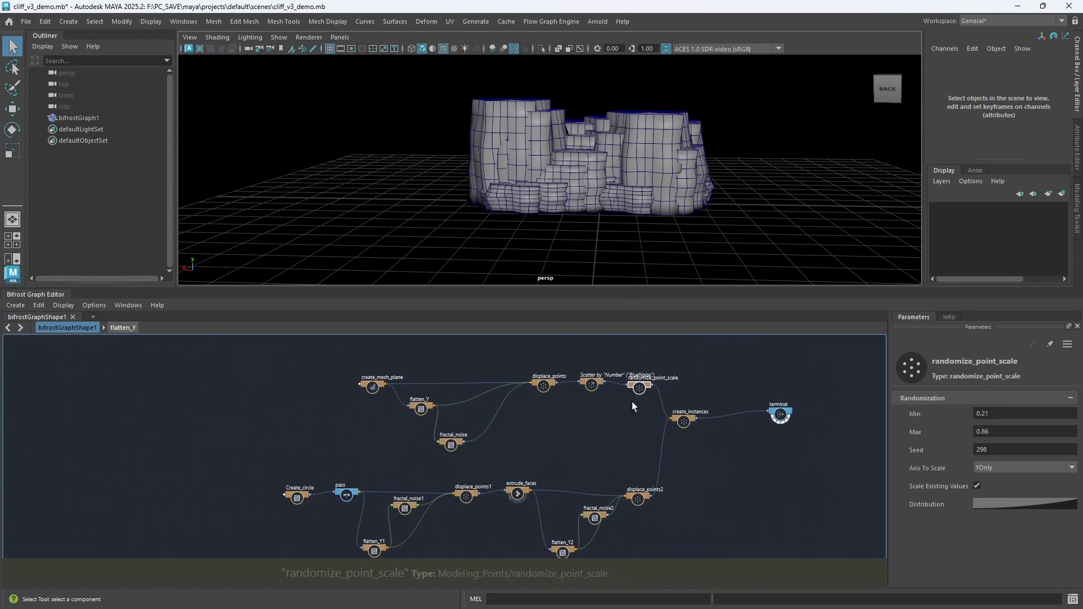
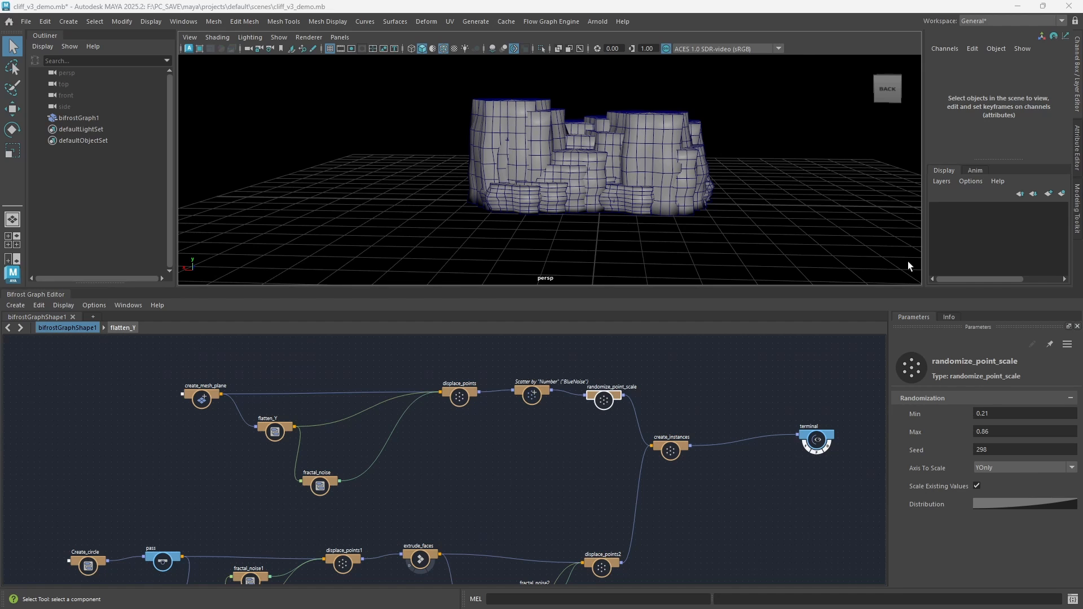
Add another randomize_point_scale node to the graph near the existing one
scroll(525, 437, "up", 2)
middle_click_drag(524, 438, 491, 452)
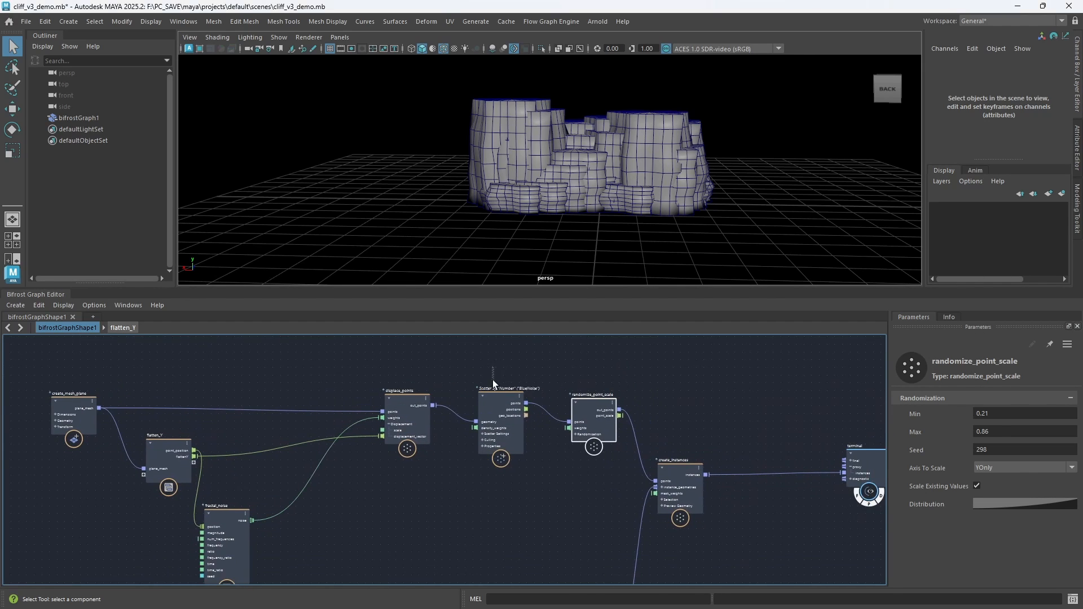
left_click(495, 399)
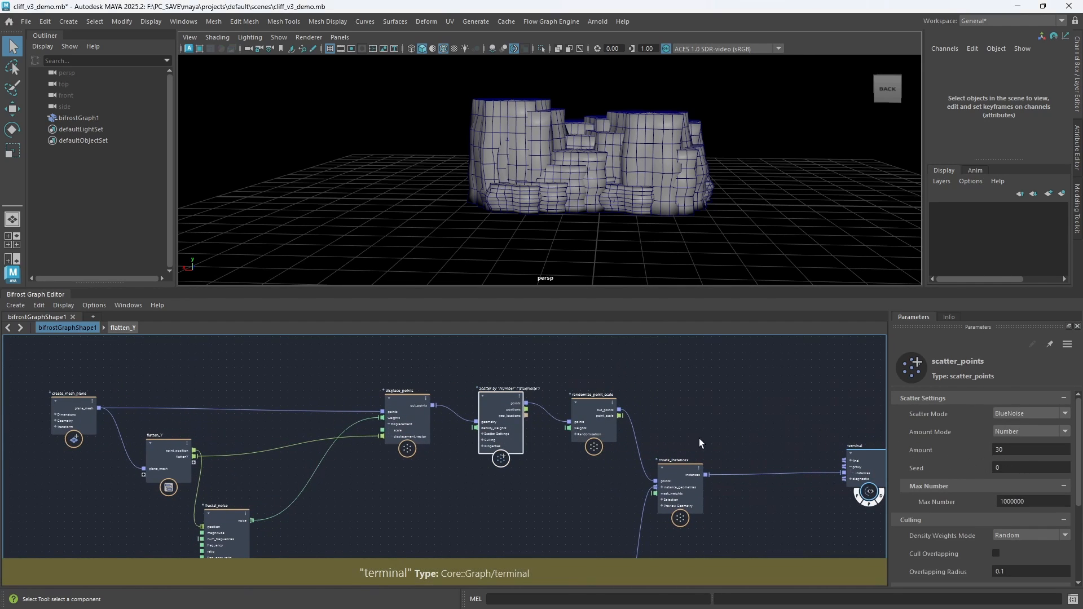
middle_click_drag(607, 467, 529, 479)
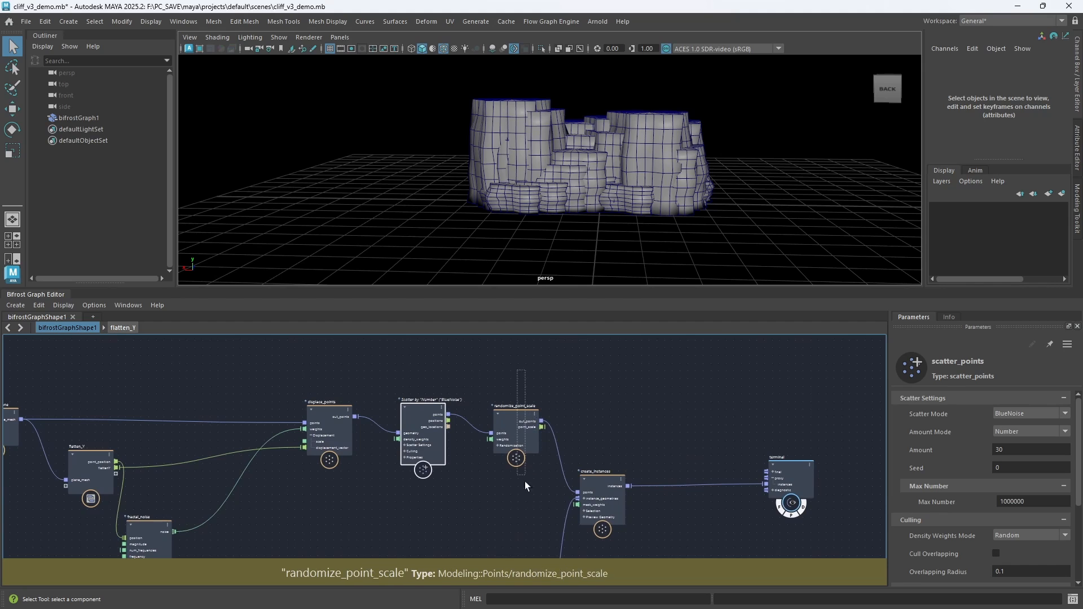
left_click(530, 448)
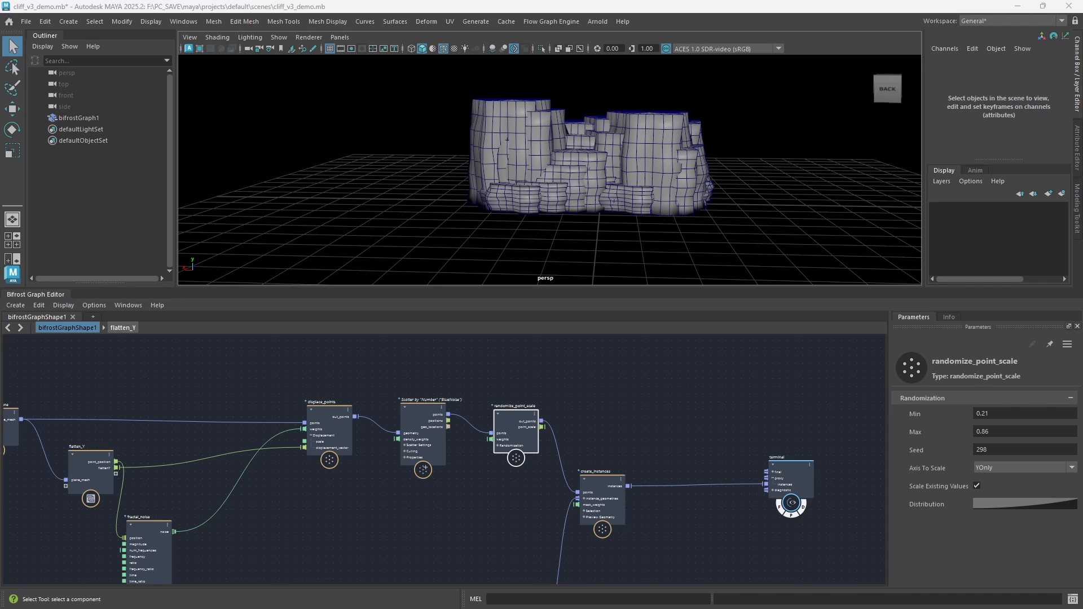
scroll(589, 407, "up", 3)
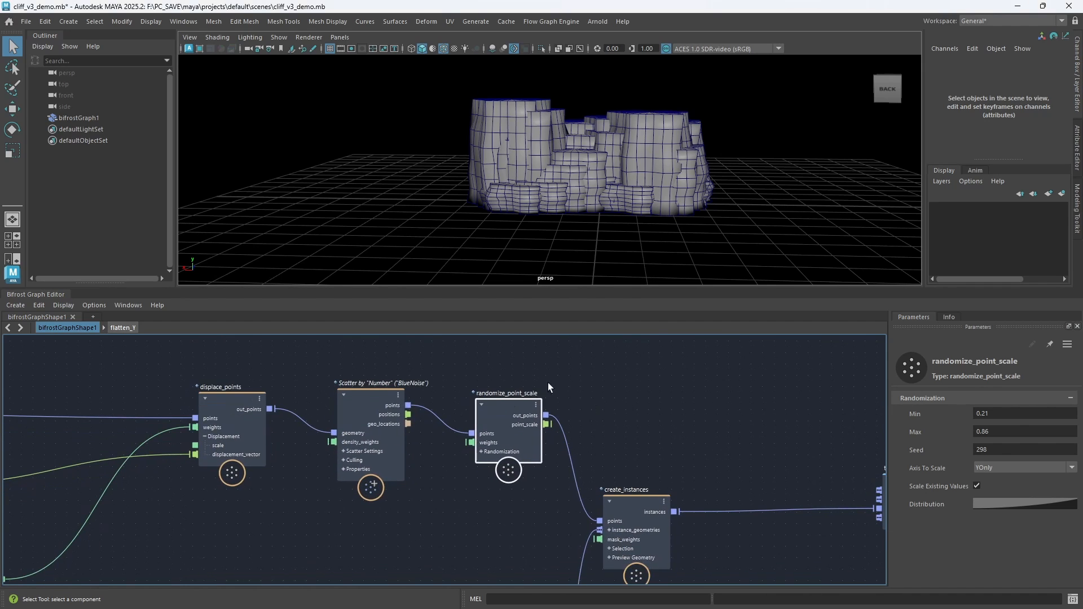
left_click(562, 412)
key("Tab")
type("r")
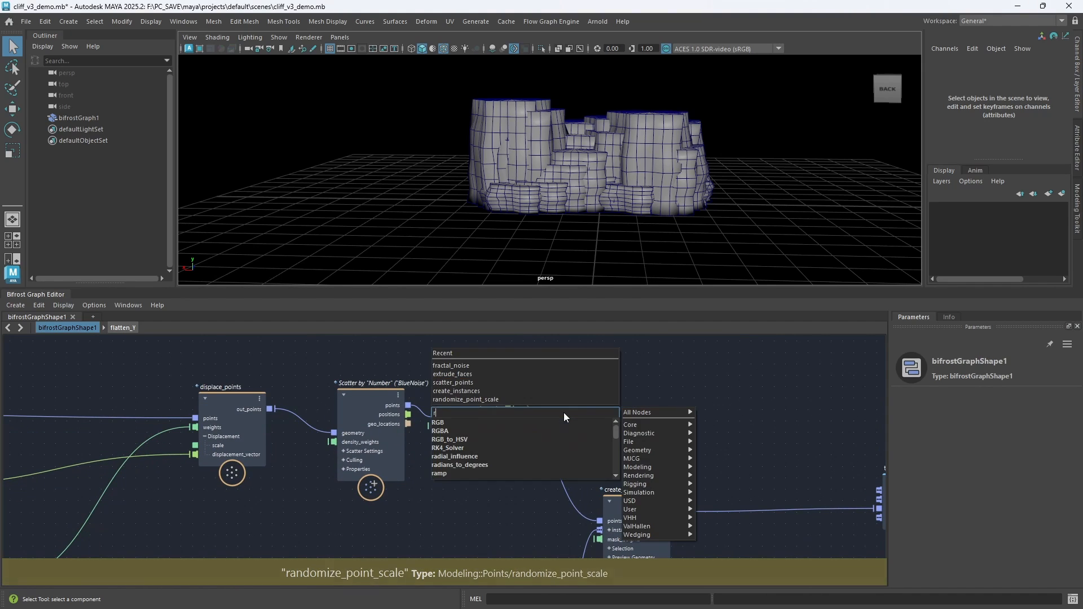
type("anps")
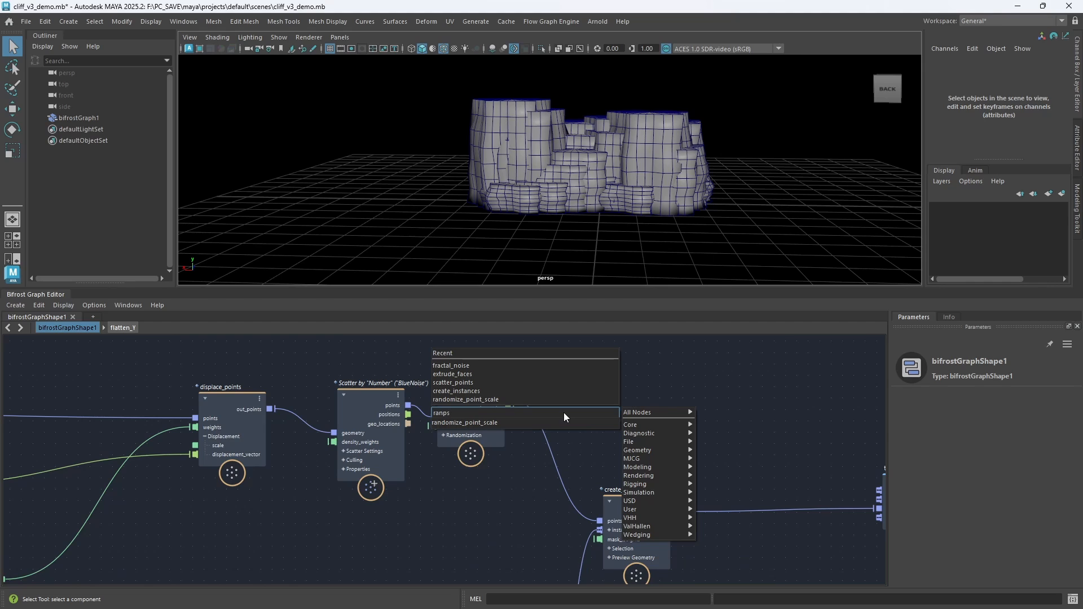
key("Return")
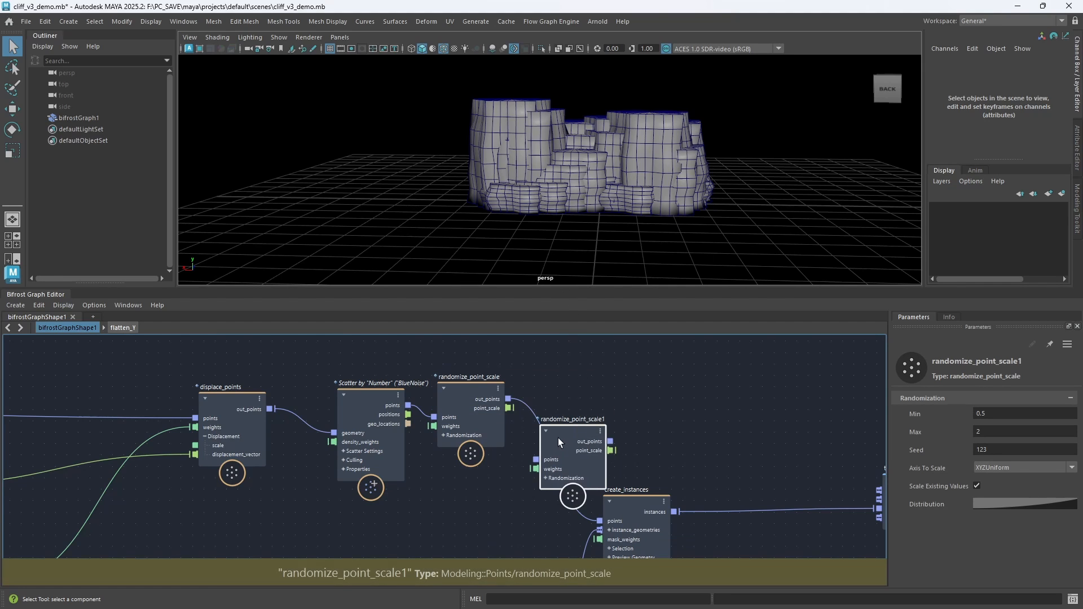
Insert the new randomize_point_scale1 node through its points port into the connection between randomize_point_scale and create_instances
left_click_drag(556, 435, 549, 452)
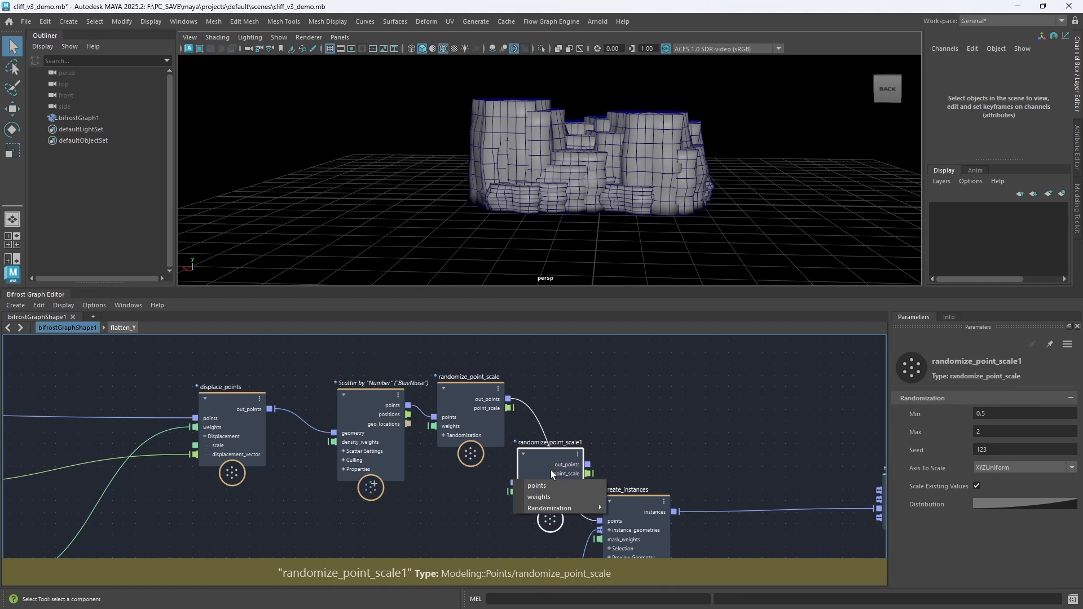
left_click(539, 485)
left_click(608, 480)
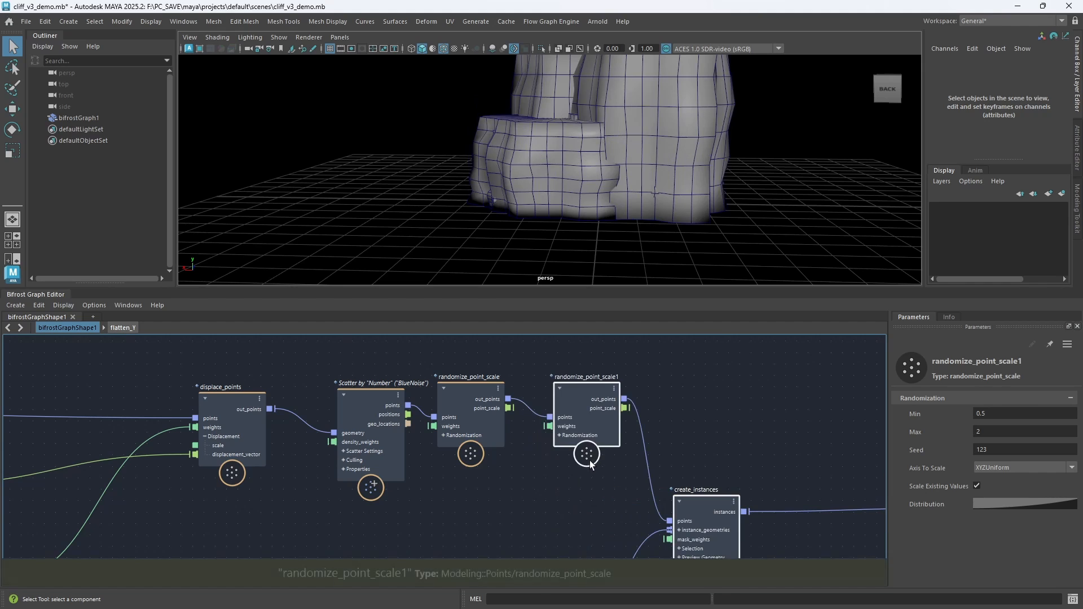
left_click_drag(576, 406, 577, 430)
Set randomize_point_scale1's Min to 0.8, Max to 0.92 and Seed to 298
left_click_drag(661, 169, 670, 179, "alt")
right_click_drag(670, 179, 549, 204, "alt")
left_click_drag(549, 204, 570, 177, "alt")
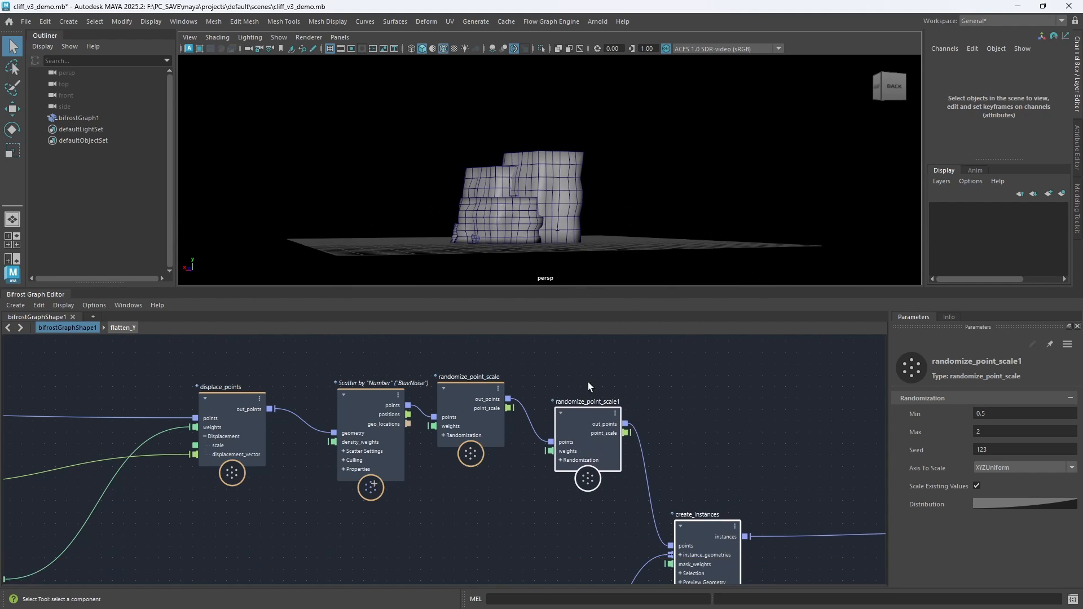
left_click(993, 412)
type(".")
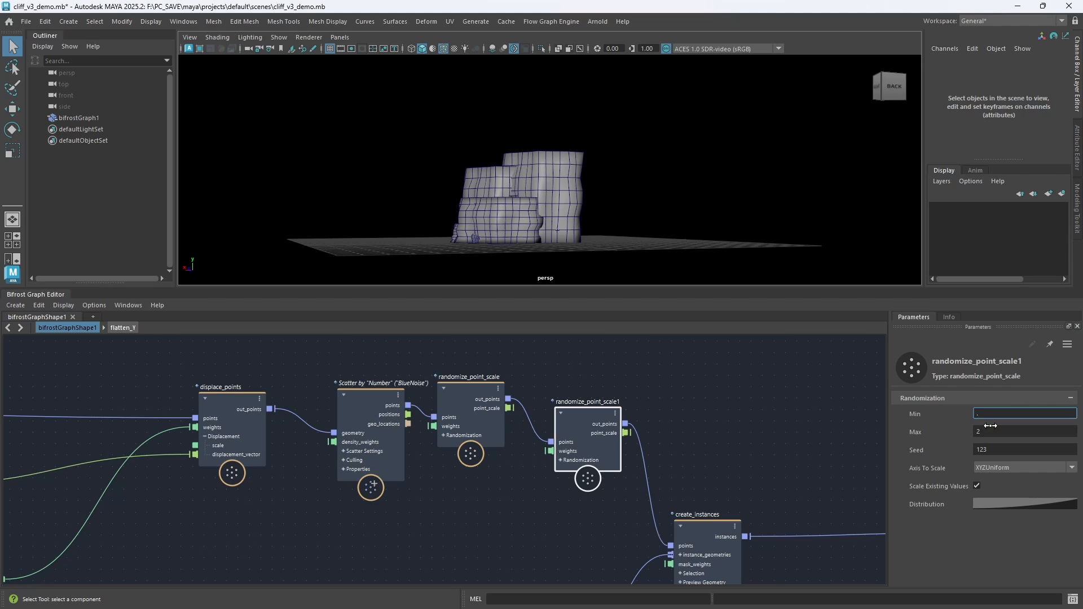
type("8")
key("Return")
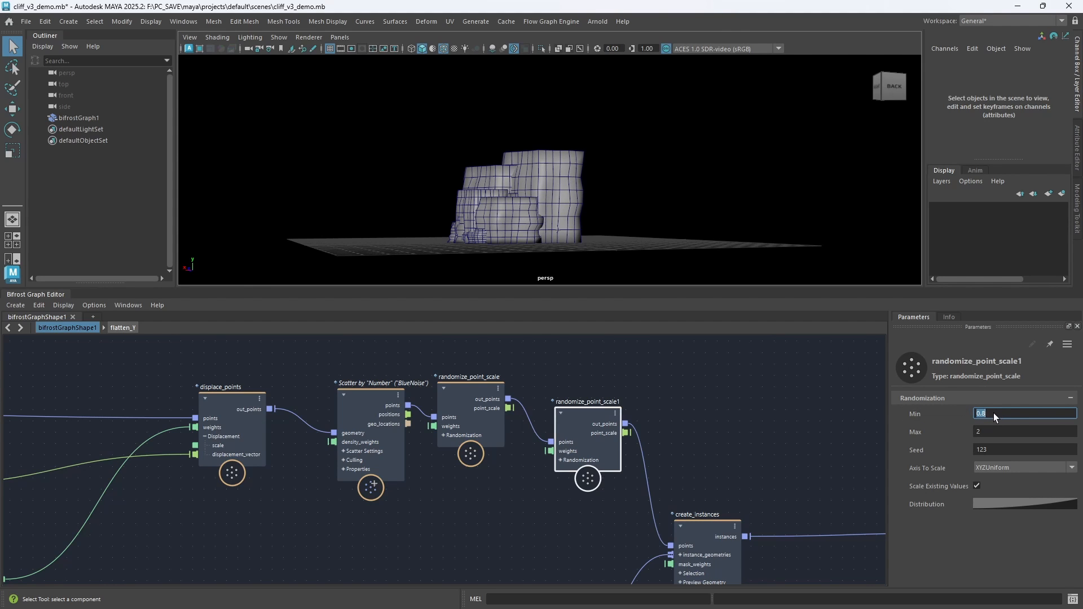
left_click(999, 433)
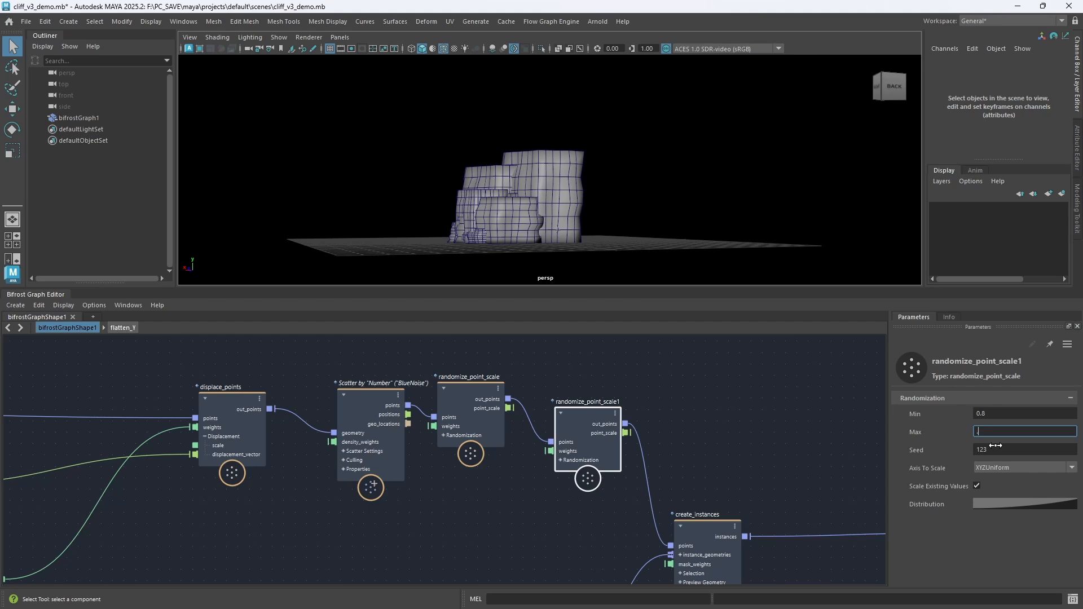
type("0.92")
key("Return")
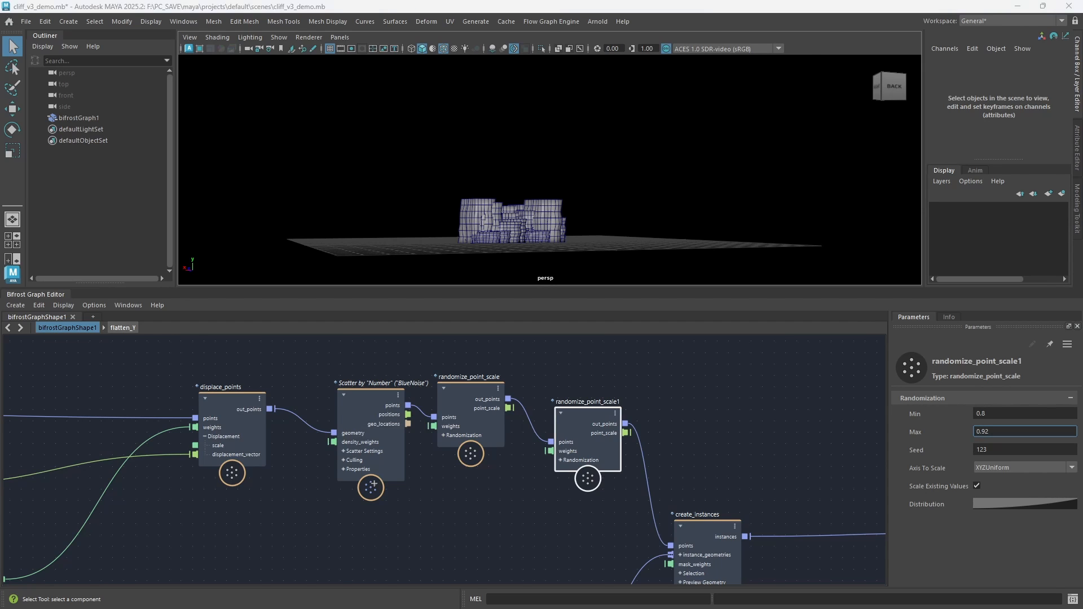
left_click(1007, 449)
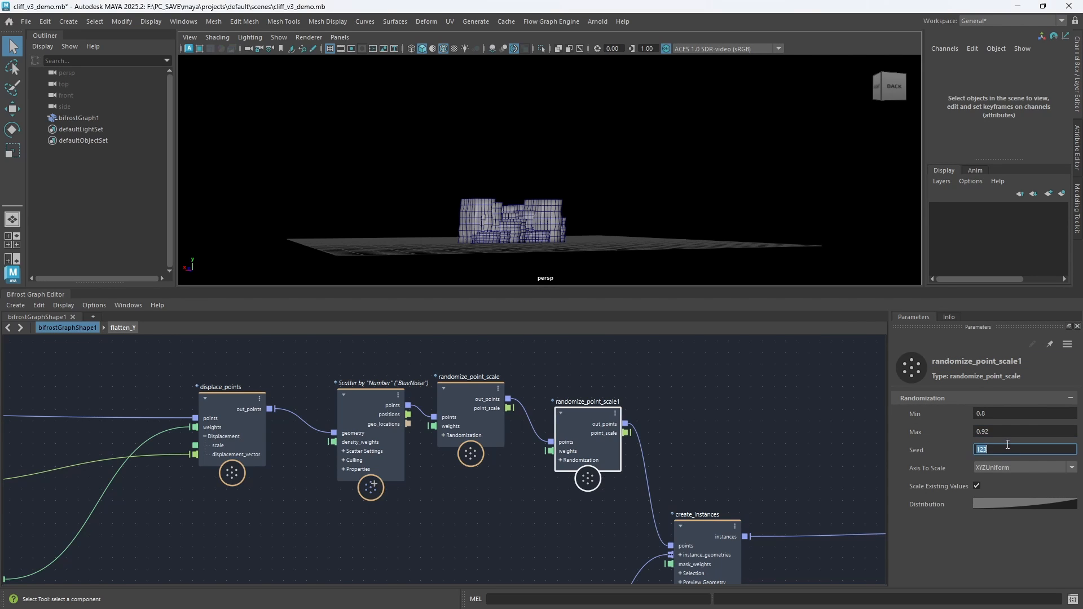
type("298")
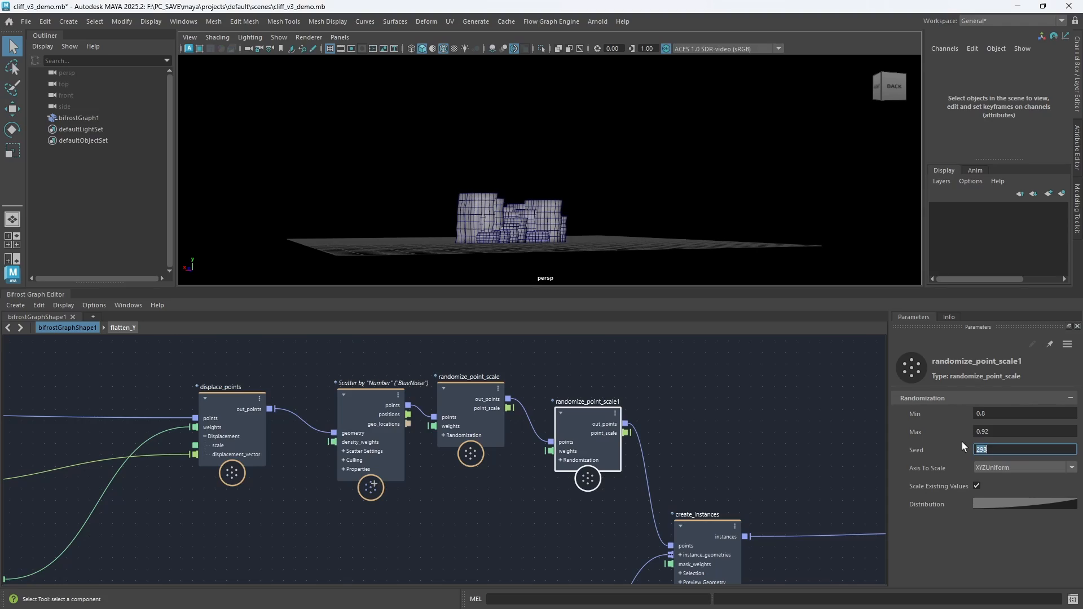
Set the displacement scale of the displace_points2 node to 0.5
scroll(552, 212, "up", 3)
left_click_drag(553, 213, 520, 222, "alt")
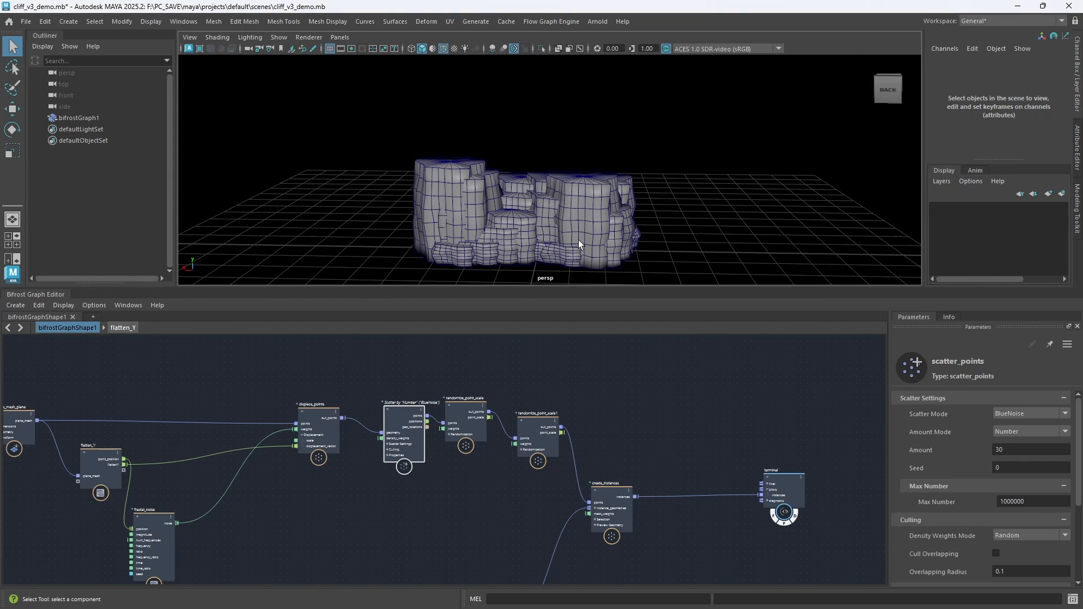
left_click_drag(394, 355, 408, 517)
middle_click_drag(411, 504, 405, 411)
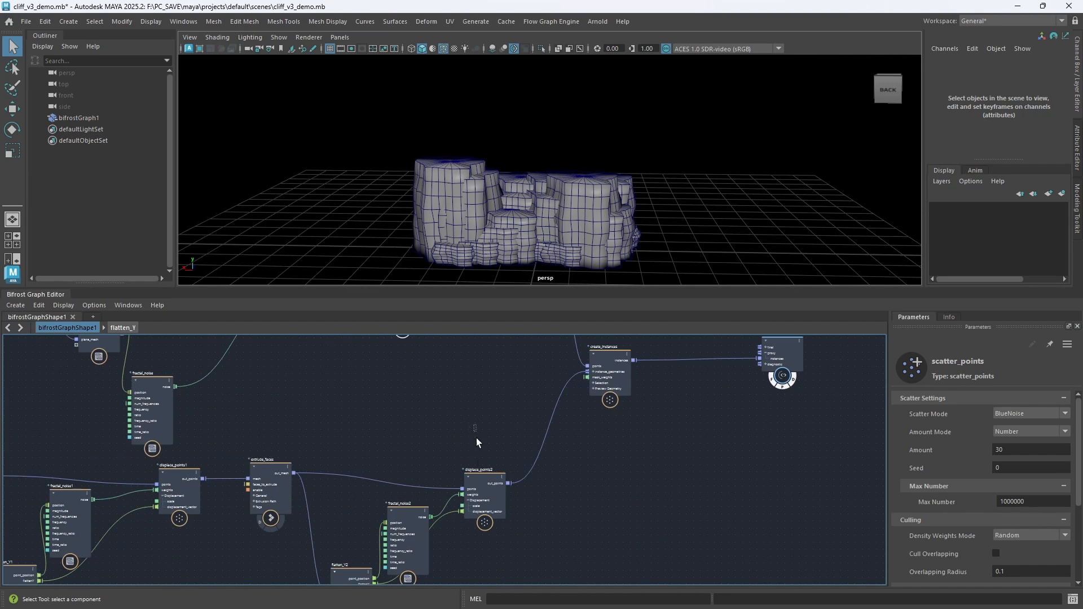
left_click(484, 485)
left_click(956, 413)
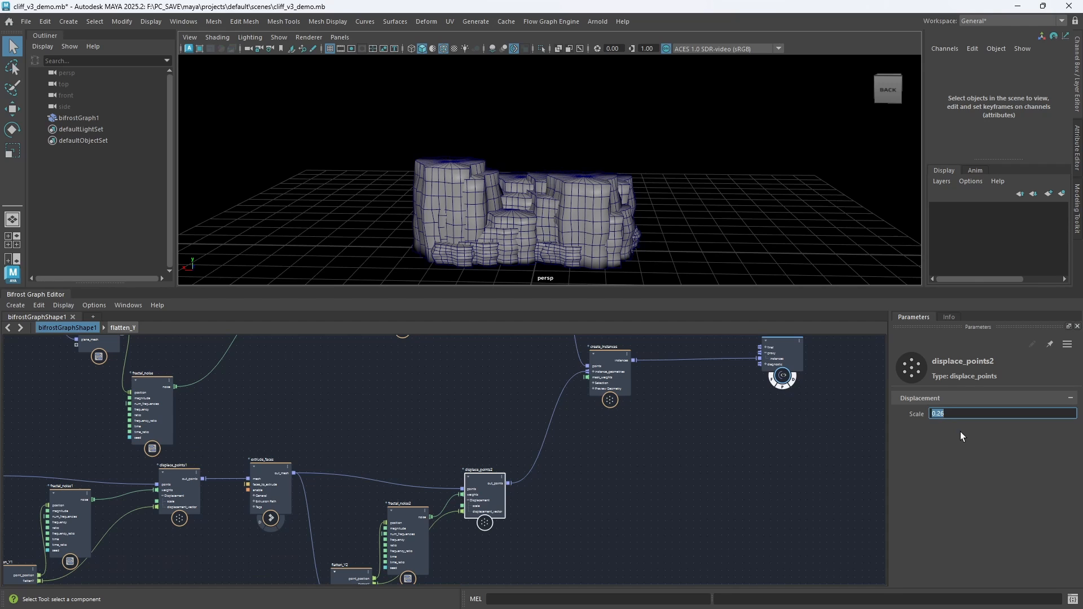
key("Return")
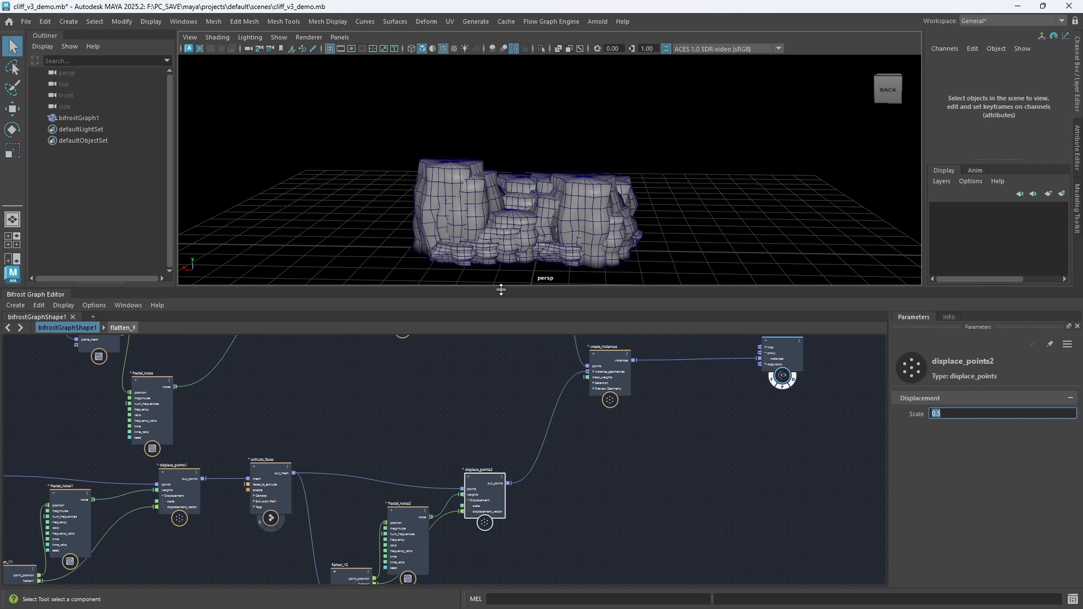
Connect the first randomize_point_scale node's out_points to the terminal's proxy input to preview only the scattered points
middle_click_drag(505, 352, 474, 485)
scroll(455, 494, "up", 2)
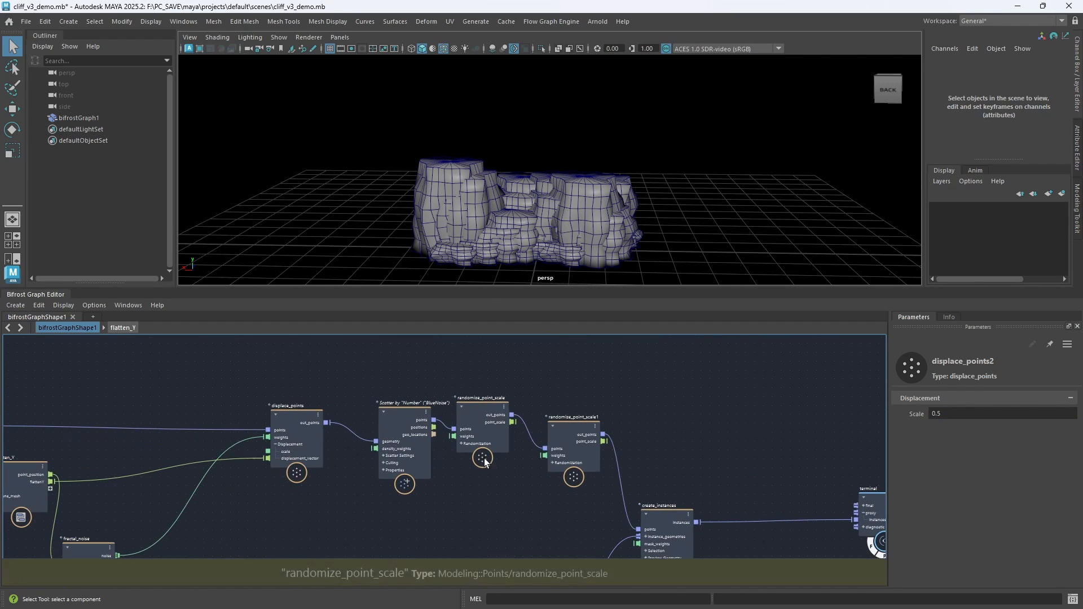
middle_click_drag(485, 385, 476, 414)
left_click(480, 458)
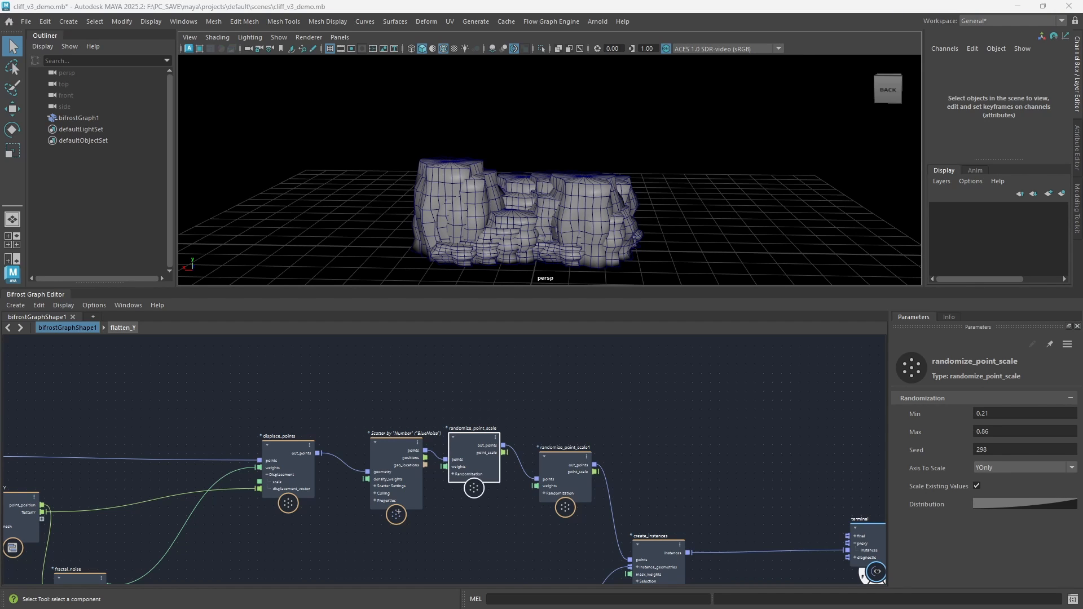
scroll(708, 397, "down", 3)
middle_click_drag(708, 398, 658, 392, "alt")
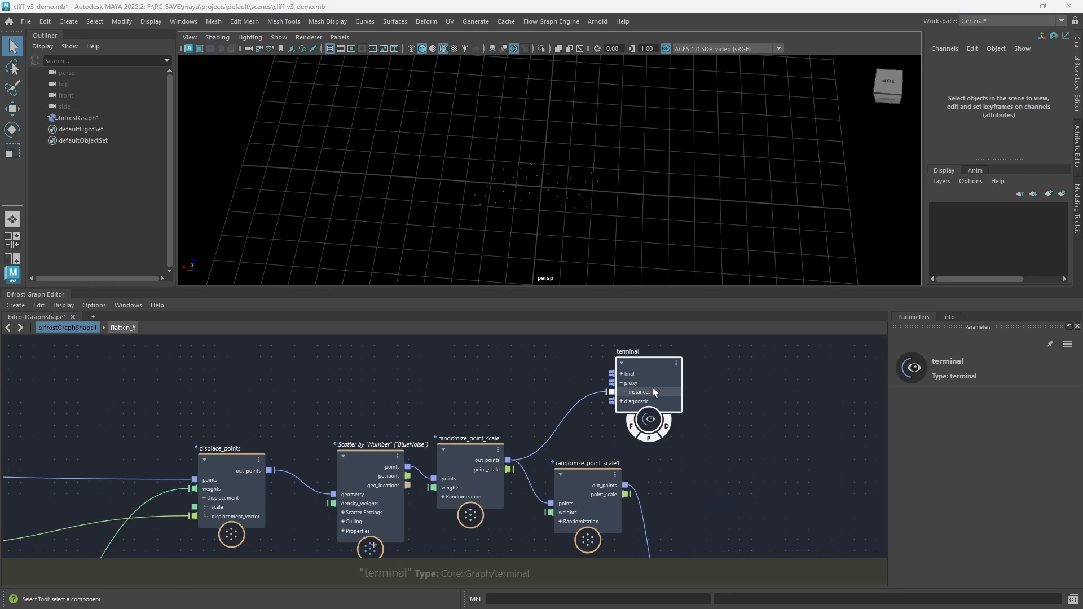
left_click_drag(652, 388, 790, 400)
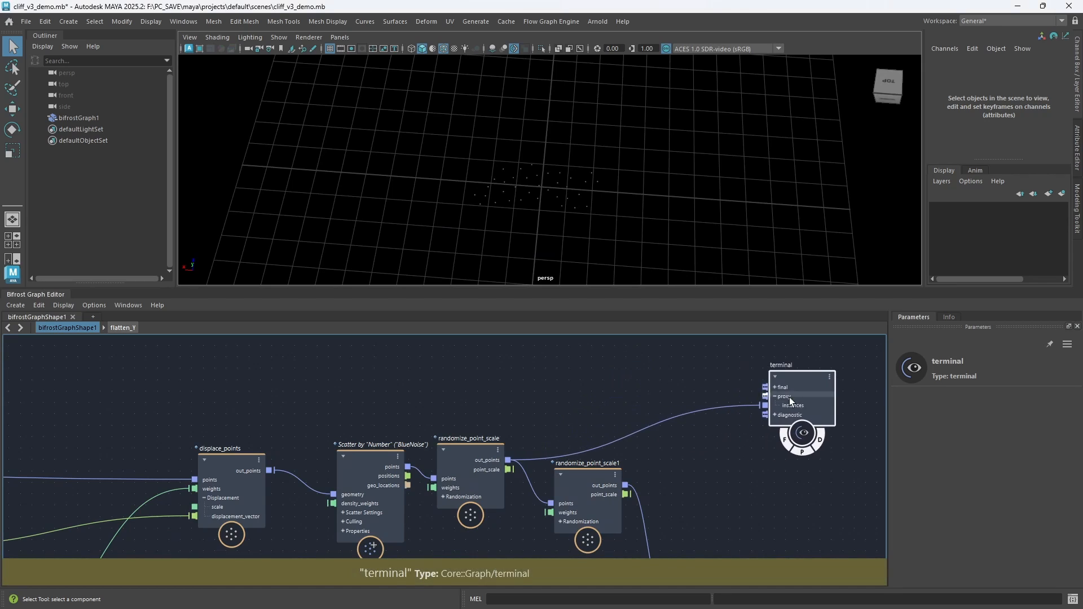
Reconnect the instances output of create_instances to the terminal's proxy input in place of the points preview
scroll(748, 487, "down", 3)
middle_click_drag(655, 485, 424, 394, "alt")
left_click_drag(559, 344, 628, 436)
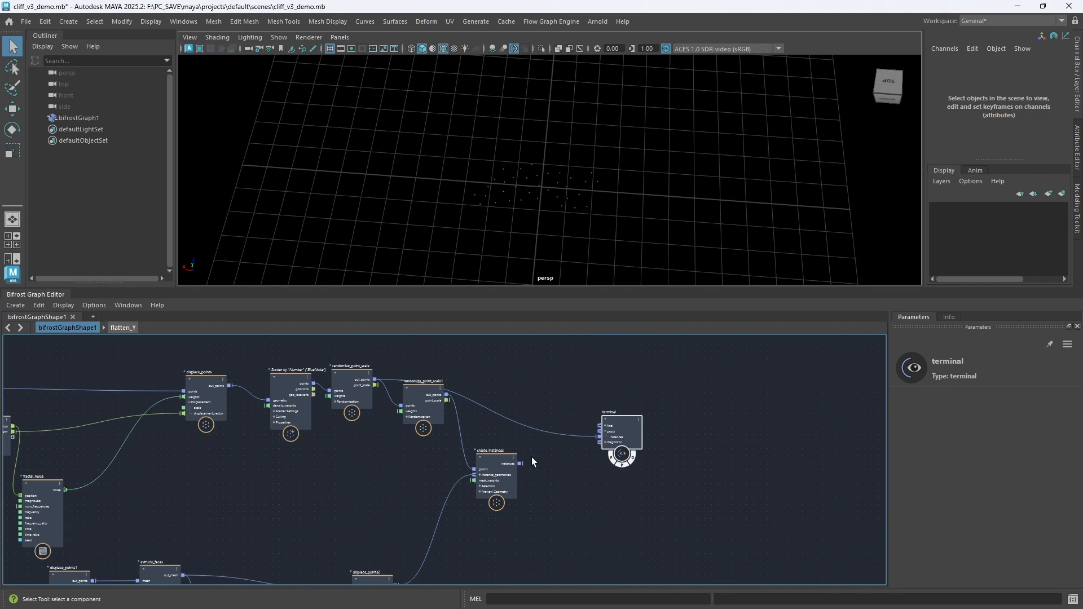
left_click_drag(519, 463, 658, 440)
left_click_drag(533, 225, 533, 179, "alt")
scroll(480, 375, "up", 3)
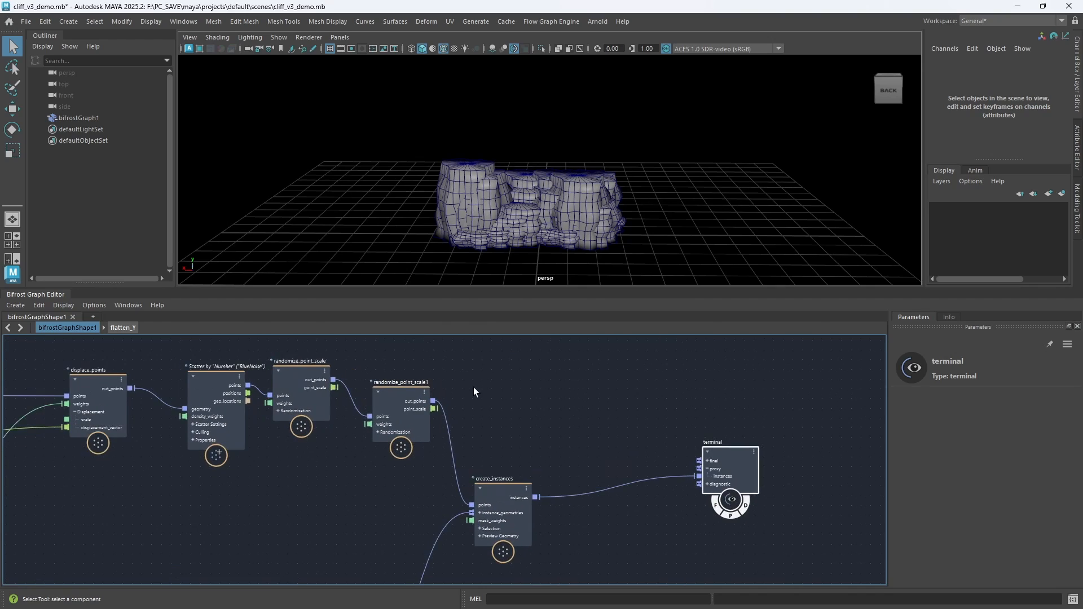
Add a randomize_point_rotation node and insert it into the connection between randomize_point_scale1 and create_instances
middle_click_drag(473, 386, 510, 389, "alt")
left_click_drag(543, 496, 635, 482)
left_click(500, 461)
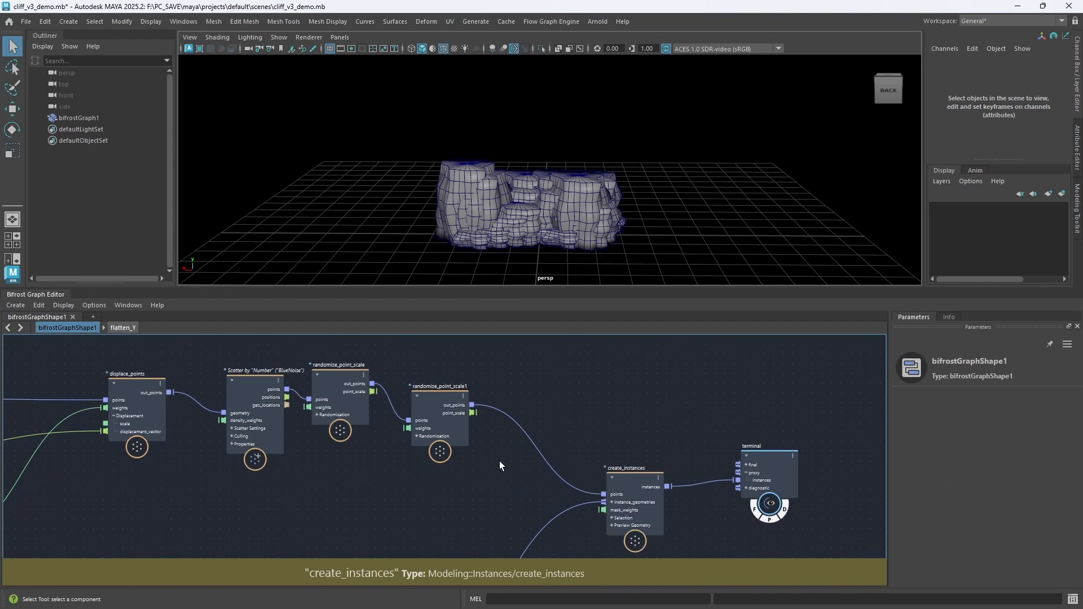
key("Tab")
type("rapro")
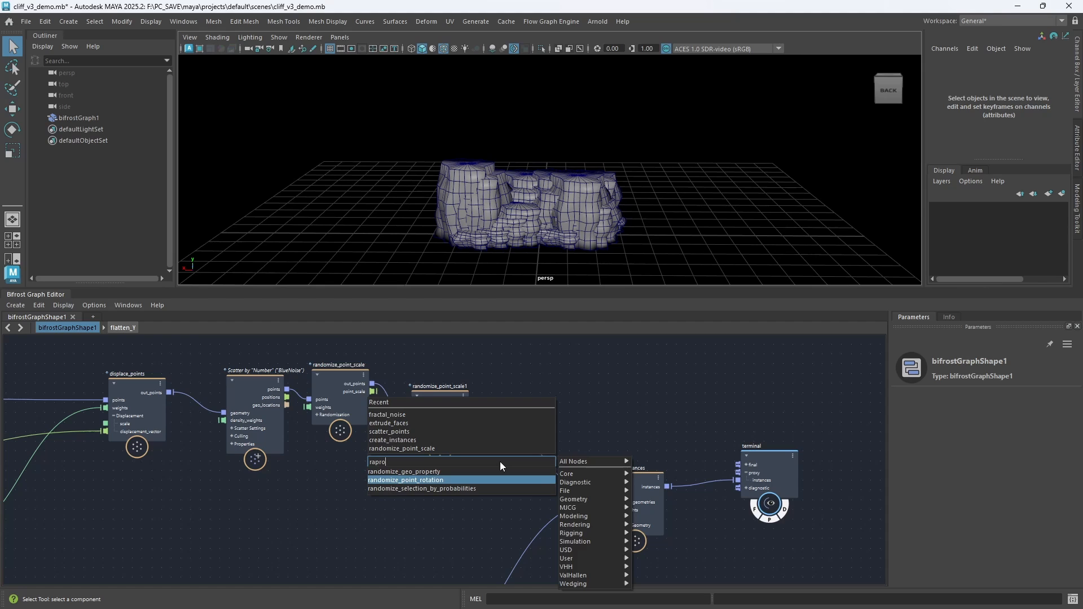
key("Return")
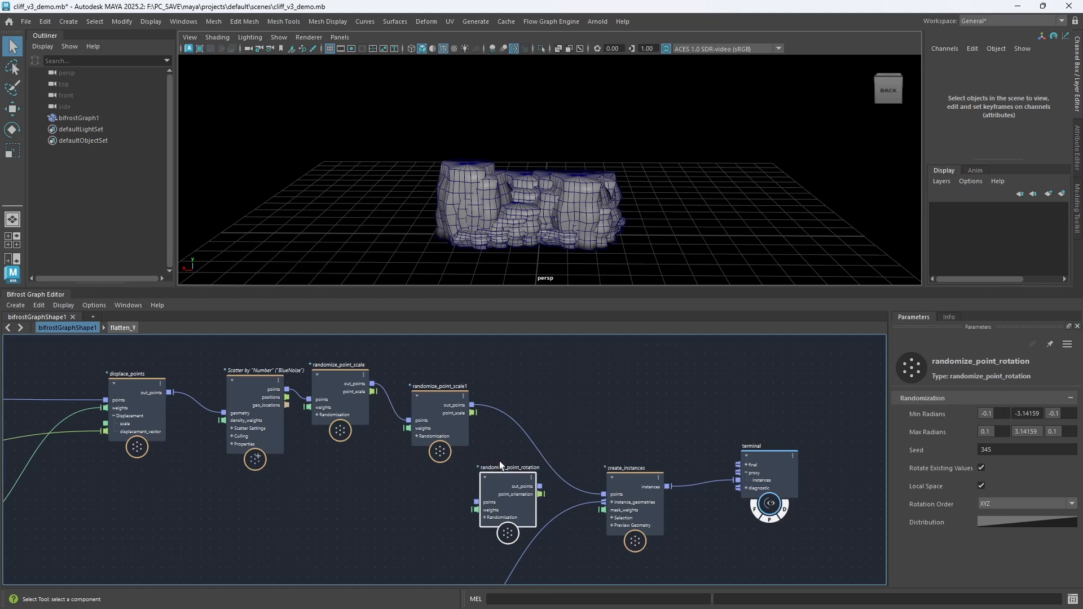
left_click_drag(500, 485, 541, 449)
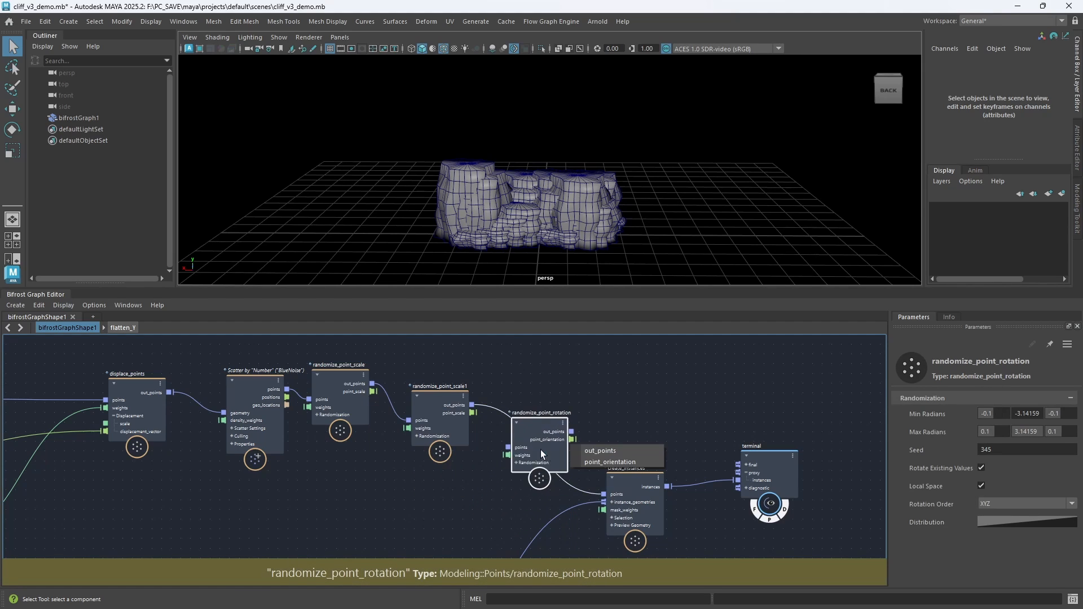
left_click(591, 450)
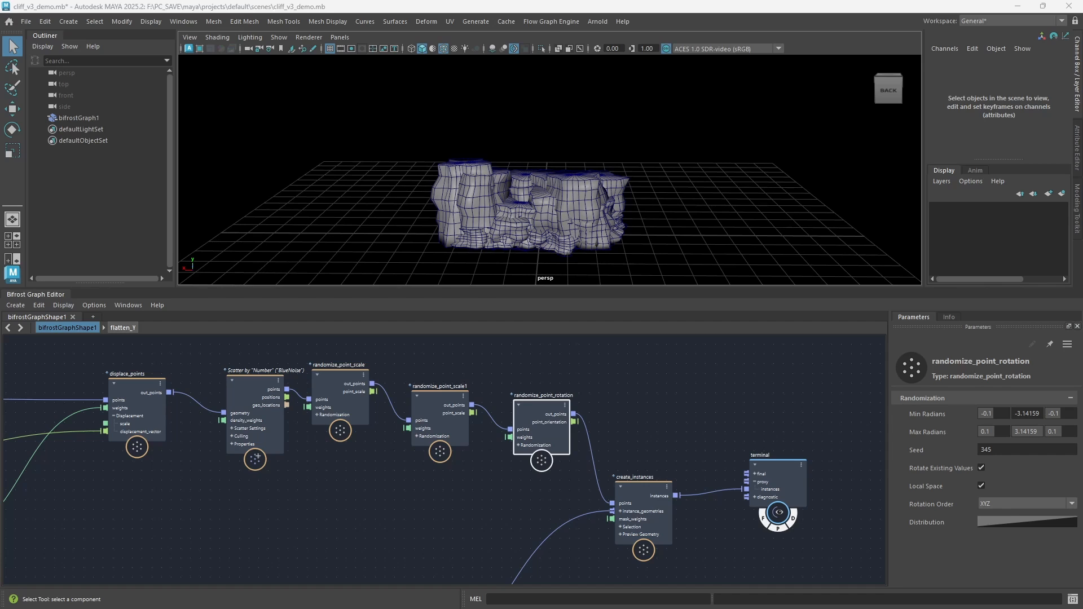
Set the randomize_point_rotation seed to 646 and inspect the cliff from different angles
left_click(989, 450)
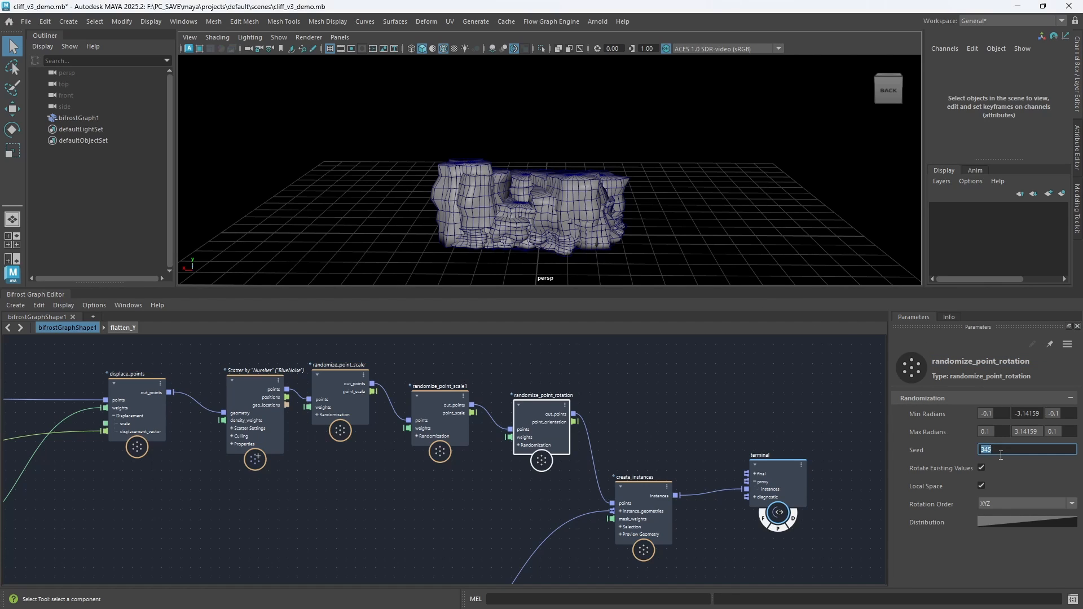
type("646")
key("Return")
left_click_drag(495, 210, 518, 194, "alt")
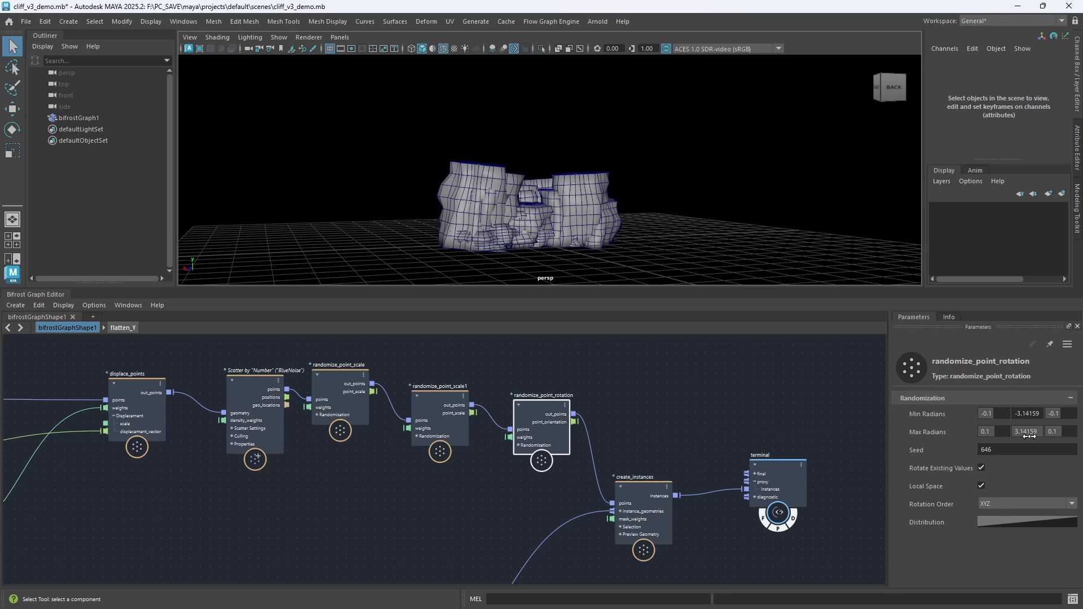
left_click_drag(624, 194, 525, 197, "alt")
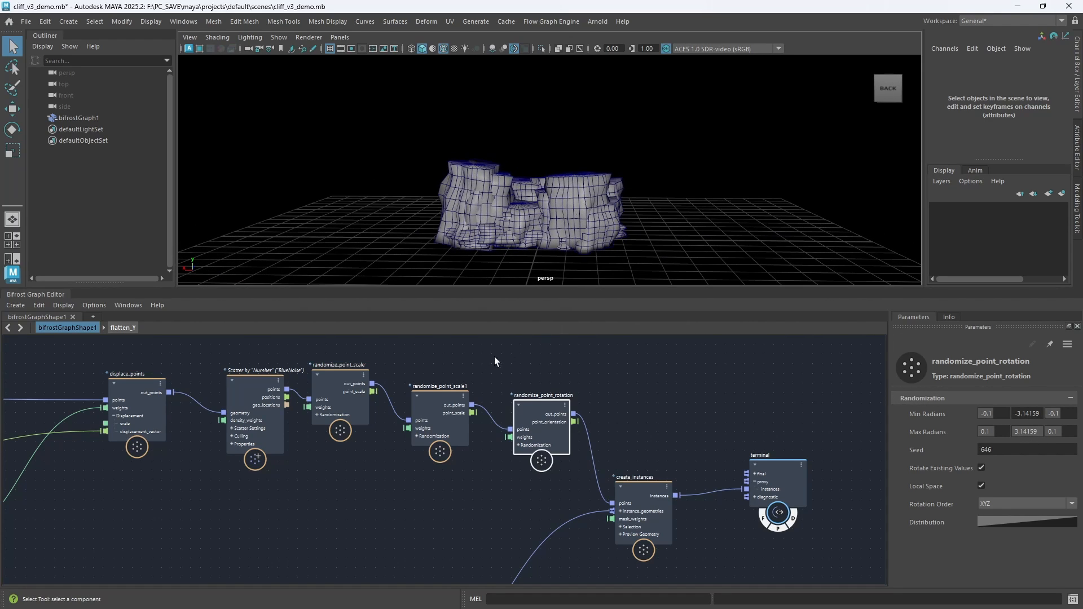
Set the randomize_point_scale seed to 457 and the randomize_point_scale1 seed to 390
middle_click_drag(452, 365, 493, 370, "alt")
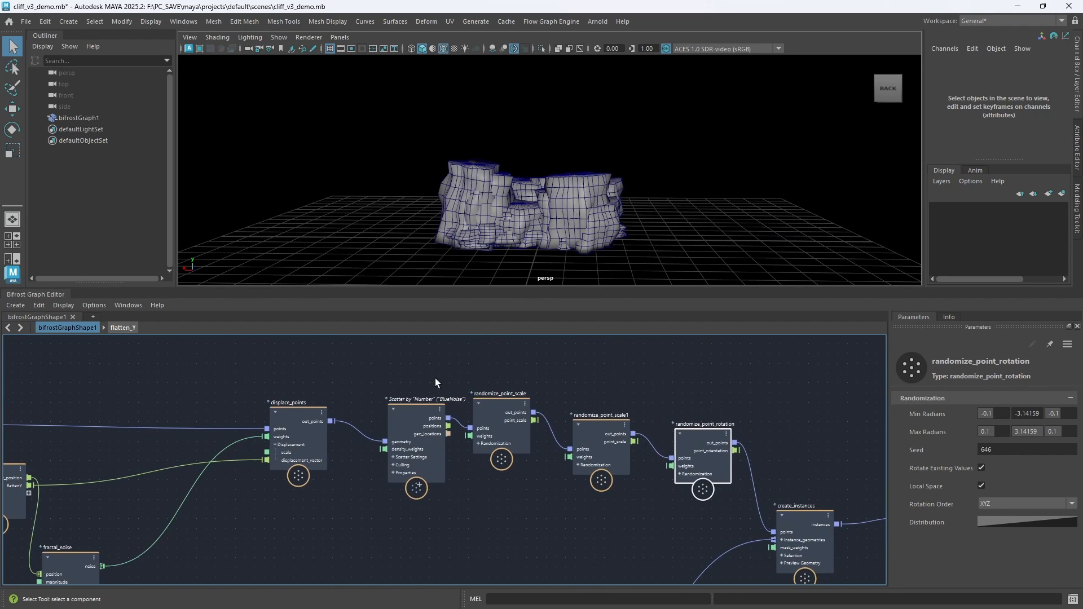
left_click(485, 393)
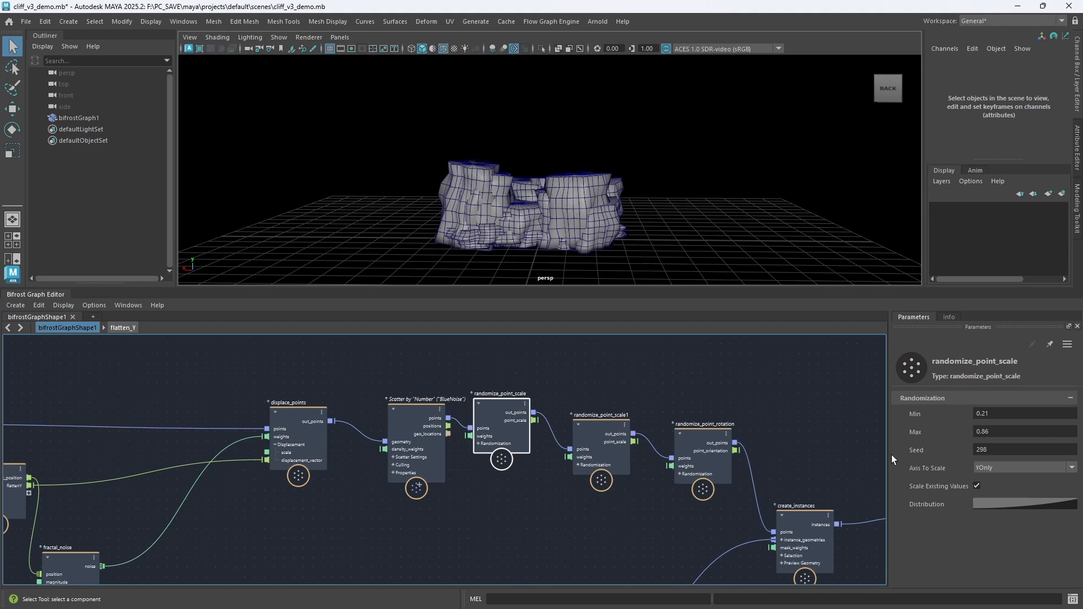
left_click_drag(920, 450, 949, 447)
left_click_drag(948, 447, 951, 459)
left_click_drag(549, 231, 722, 208, "alt")
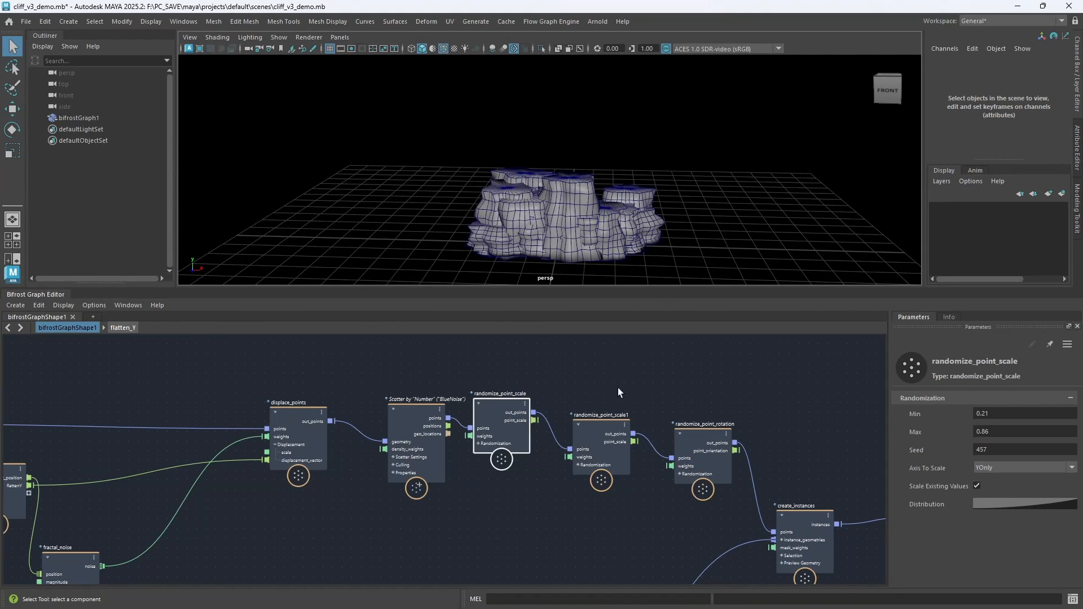
left_click(612, 473)
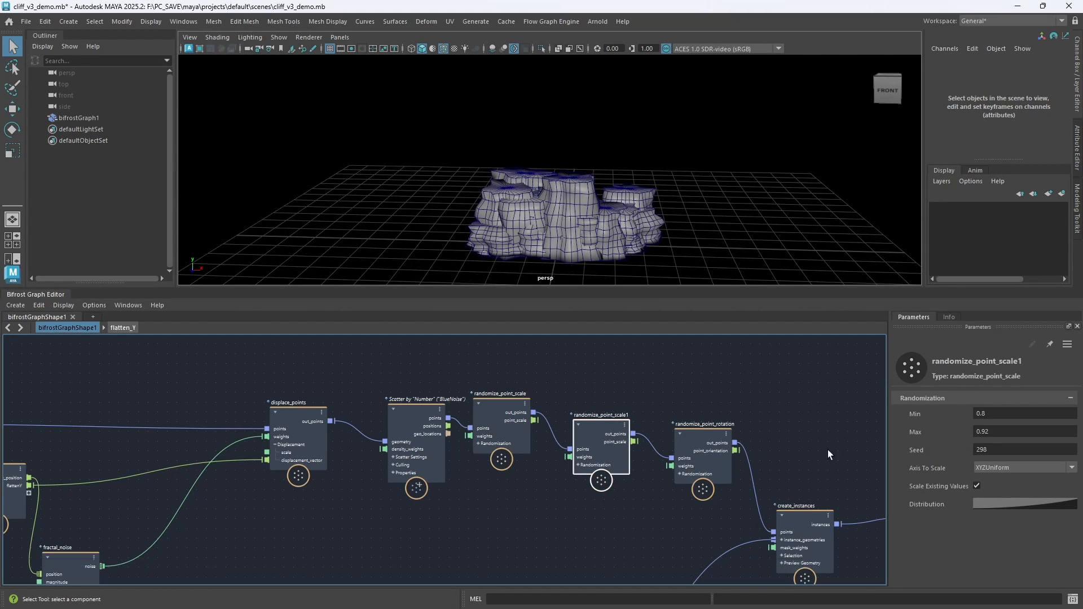
left_click_drag(928, 450, 944, 448)
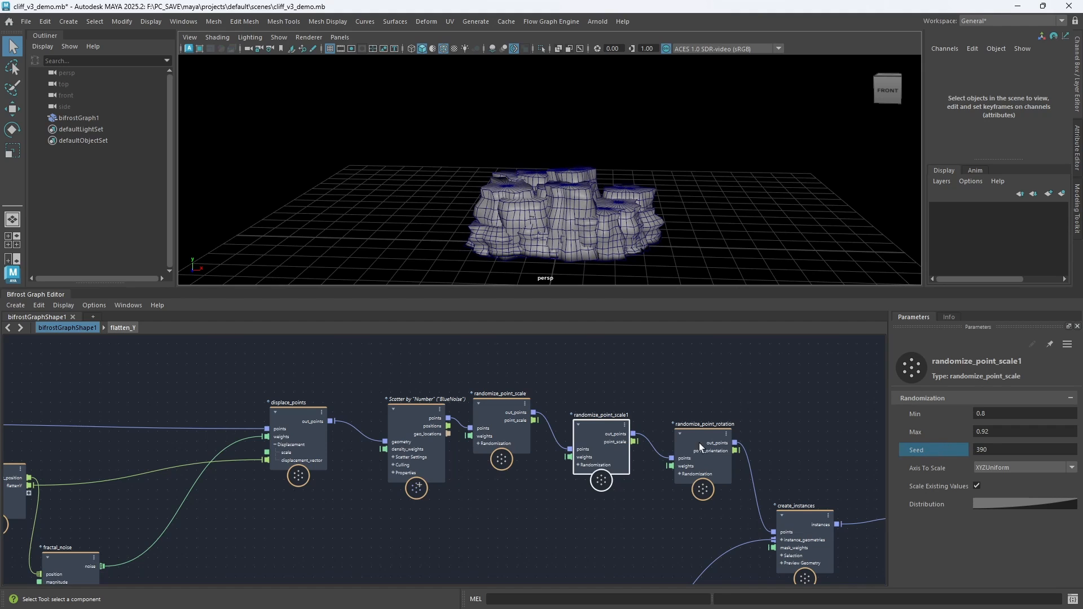
Set randomize_point_scale's Max to about 0.999 and its seed to 586, and inspect the cliff up close from both sides
left_click_drag(499, 345, 512, 446)
left_click_drag(939, 431, 930, 445)
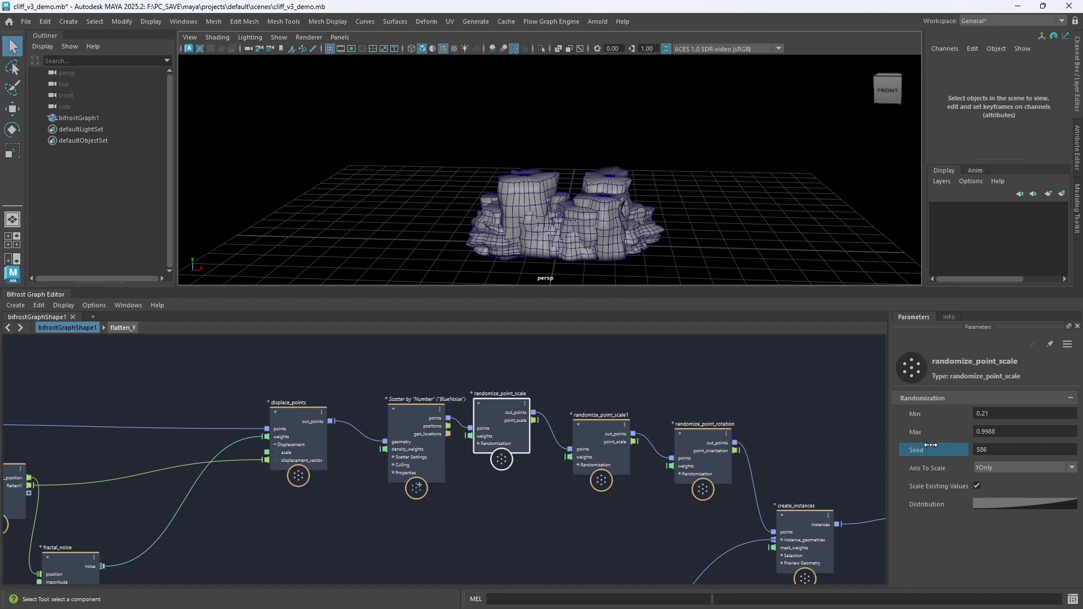
mouse_move(569, 217)
left_mouse_down("alt")
mouse_move(737, 215)
mouse_move(564, 214)
left_mouse_up("alt")
right_click_drag(530, 201, 573, 212, "alt")
left_click_drag(573, 213, 591, 199, "alt")
scroll(812, 415, "down", 3)
middle_click_drag(819, 424, 645, 391, "alt")
right_click_drag(468, 222, 557, 224, "alt")
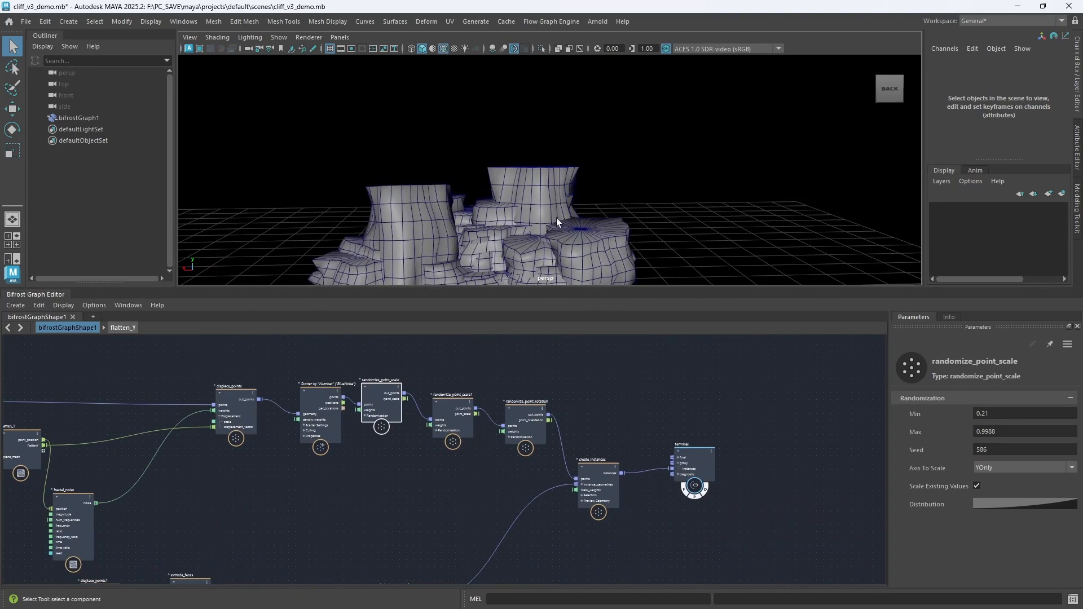
left_click_drag(511, 254, 533, 226, "alt")
Make room before the terminal and insert a bake_instanced_geometry node into the connection between create_instances and the terminal
scroll(664, 394, "down", 1)
middle_click_drag(664, 395, 618, 403, "alt")
scroll(631, 405, "up", 2)
left_click_drag(643, 471, 740, 467)
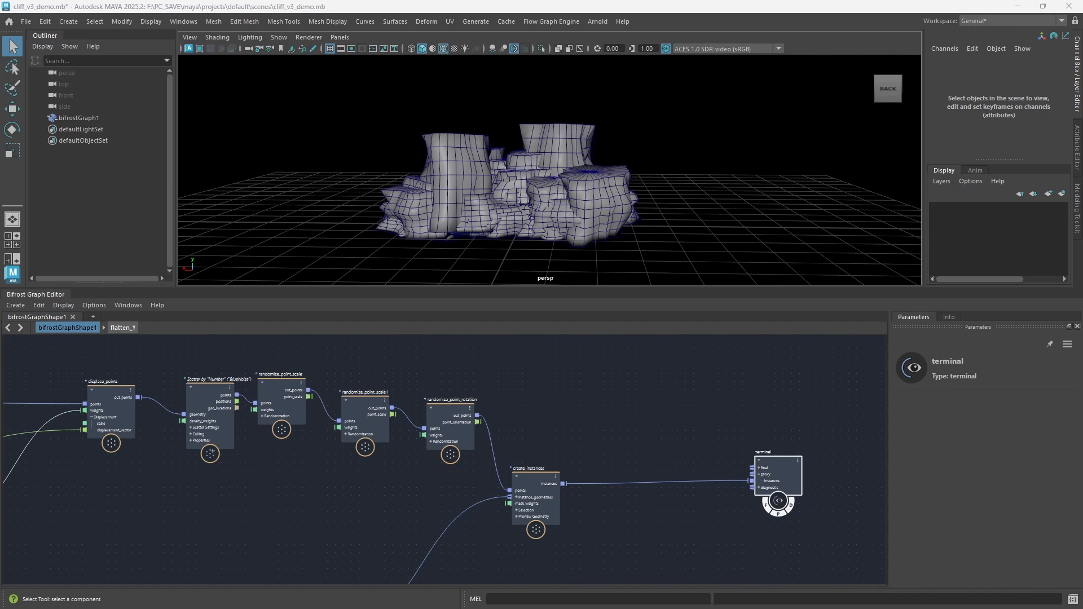
middle_click_drag(637, 430, 564, 370, "alt")
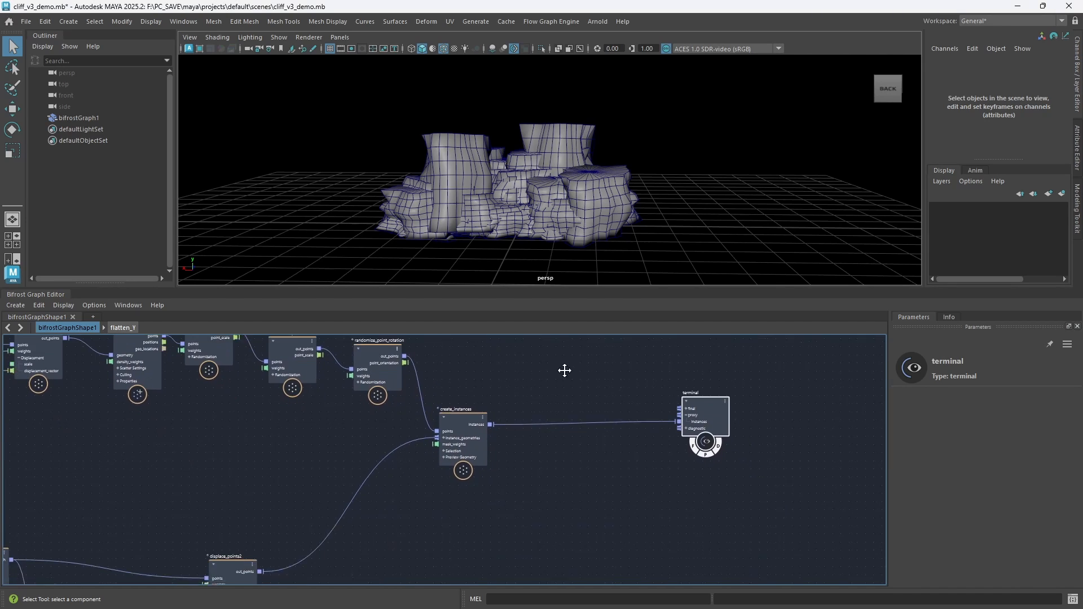
scroll(570, 404, "up", 2)
left_click(564, 461)
key("Tab")
type("bake")
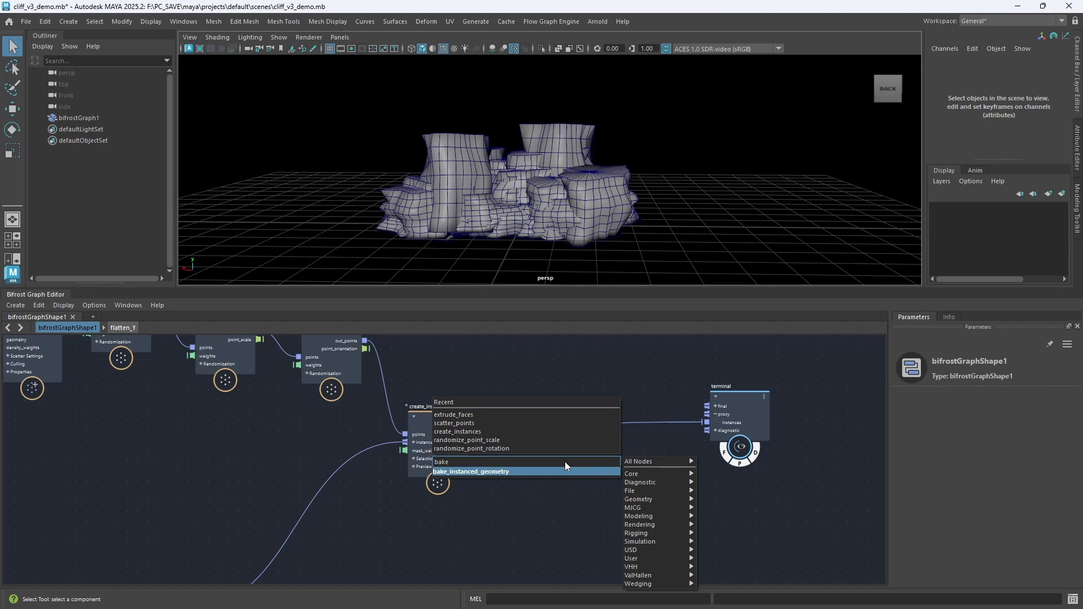
key("Return")
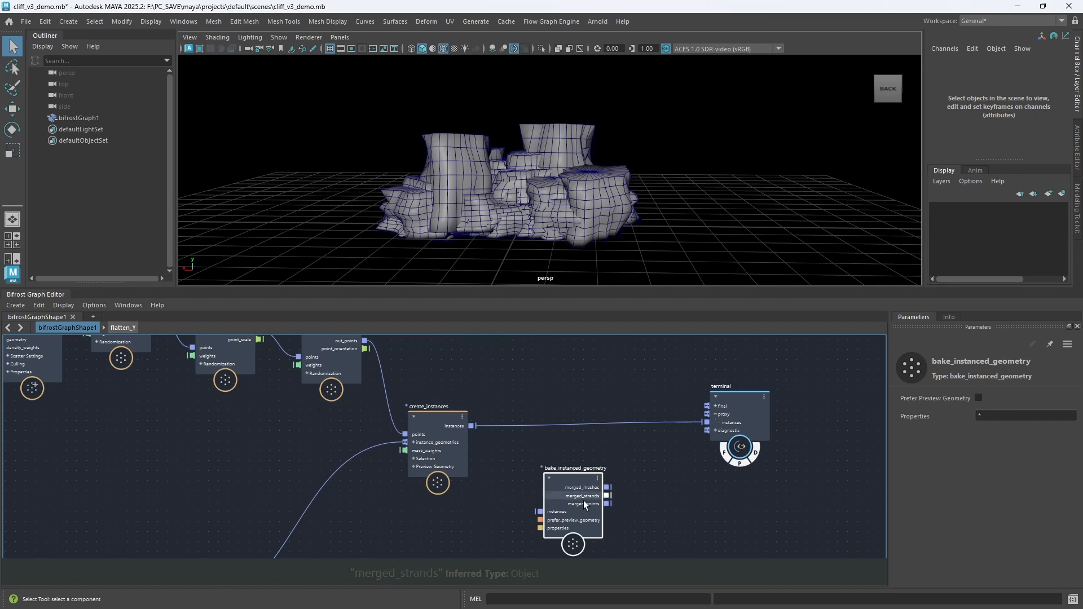
left_click_drag(568, 503, 567, 476)
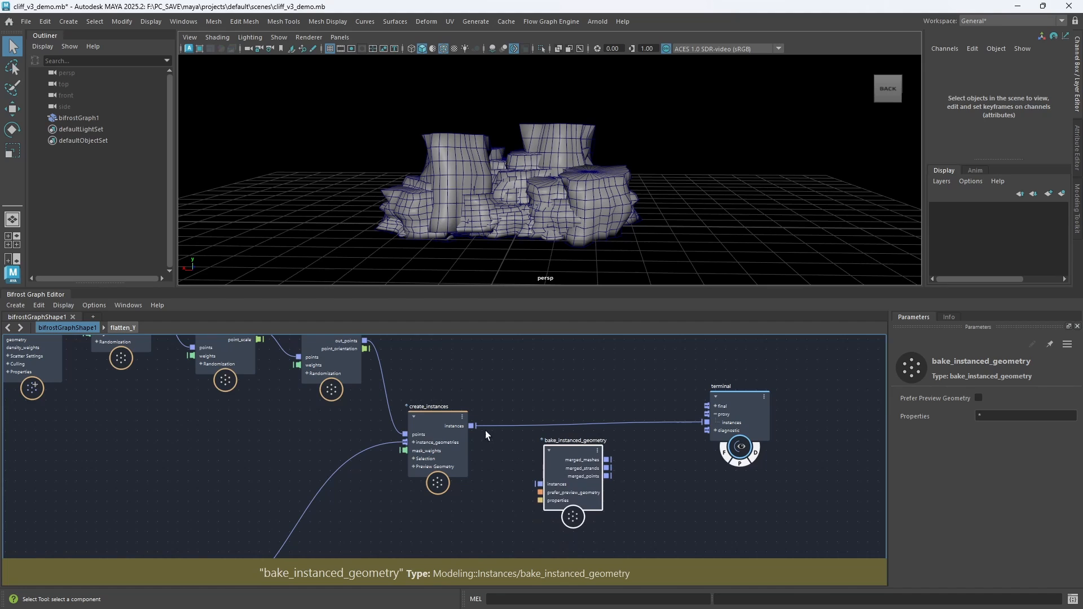
left_click_drag(473, 425, 797, 404)
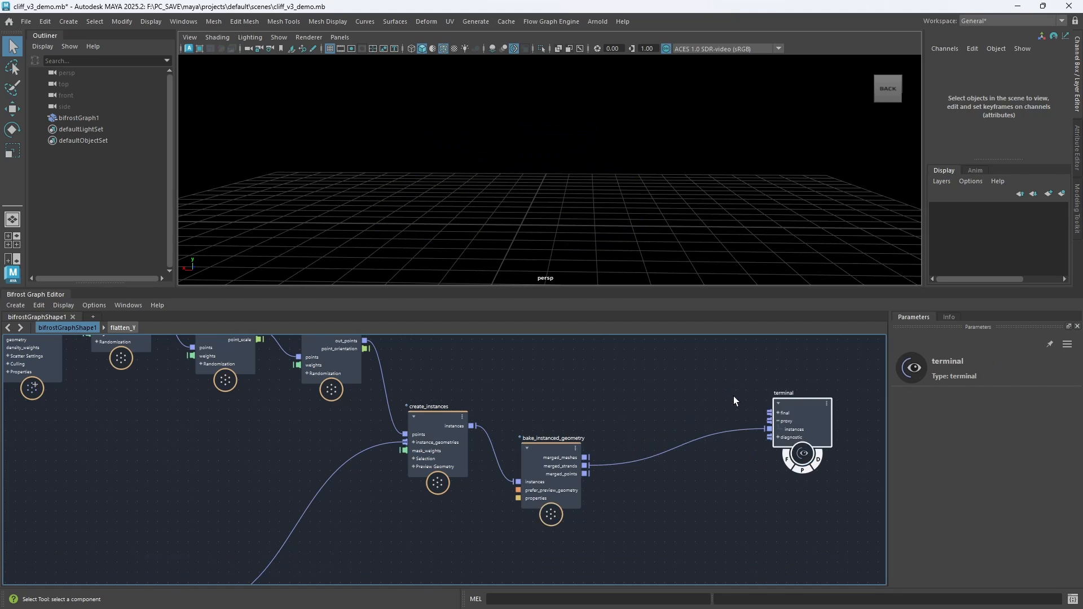
Connect bake_instanced_geometry's merged_meshes output to the terminal's proxy input in place of merged_strands, and tidy the node's placement
left_click(739, 418)
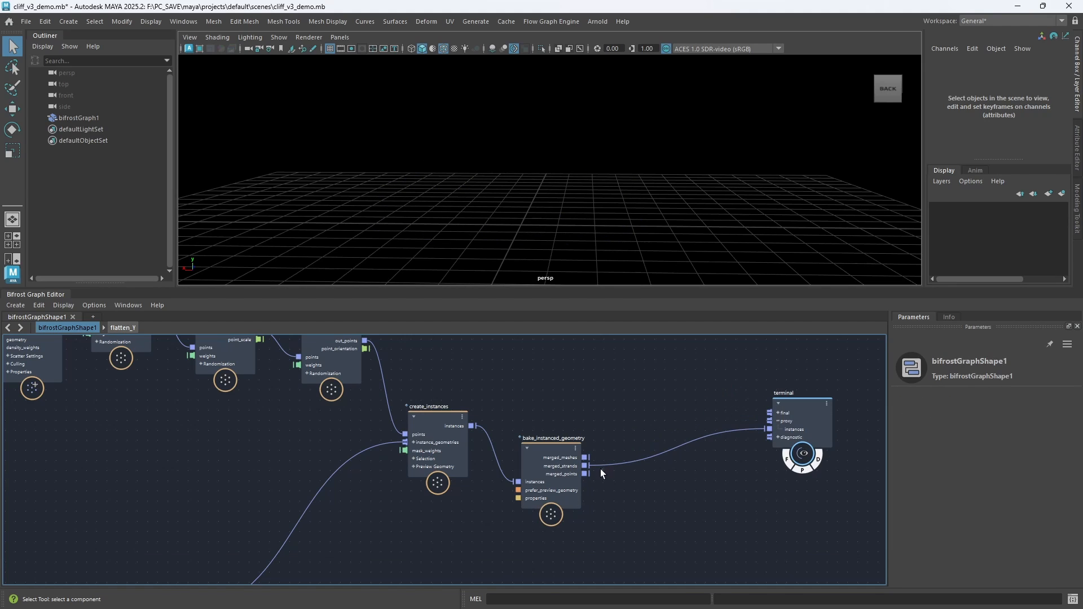
left_click_drag(602, 466, 531, 424)
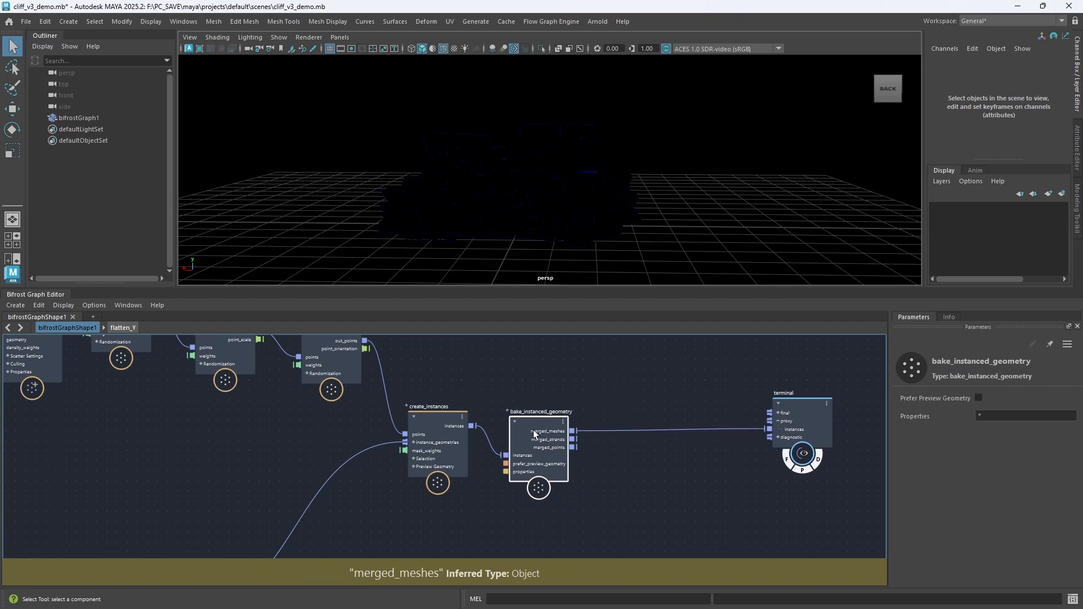
scroll(571, 373, "up", 1)
middle_click_drag(600, 381, 561, 389, "alt")
scroll(561, 388, "up", 1)
left_click_drag(490, 439, 500, 427)
middle_click_drag(595, 394, 510, 408, "alt")
left_click_drag(495, 190, 536, 231, "alt")
Add an update_mesh_normals node beside bake_instanced_geometry
left_click(504, 423)
key("Tab")
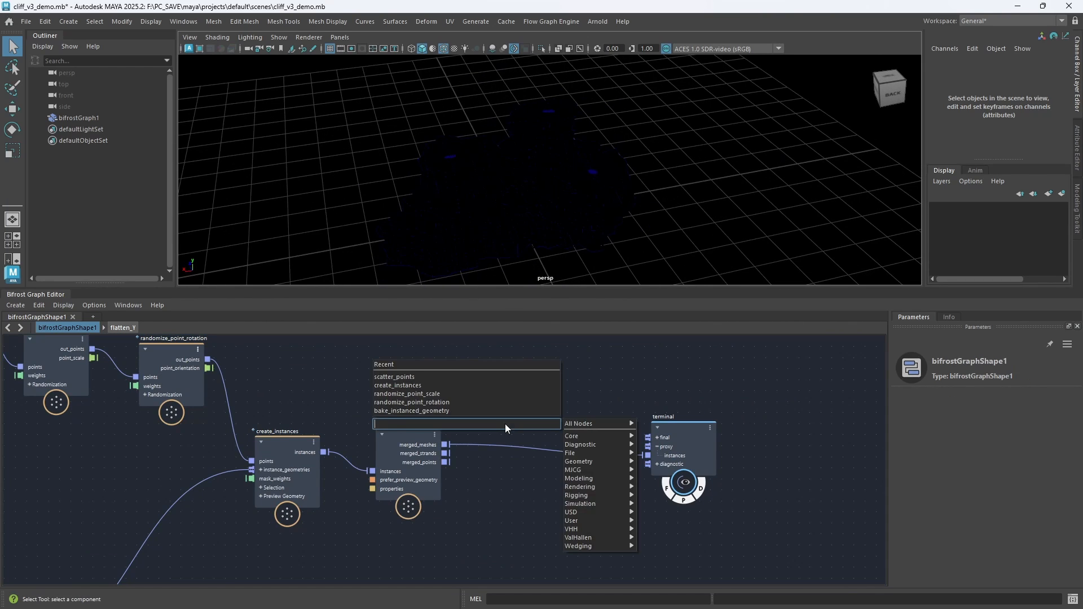
type("updatemn")
key("BackSpace")
key("BackSpace")
key("BackSpace")
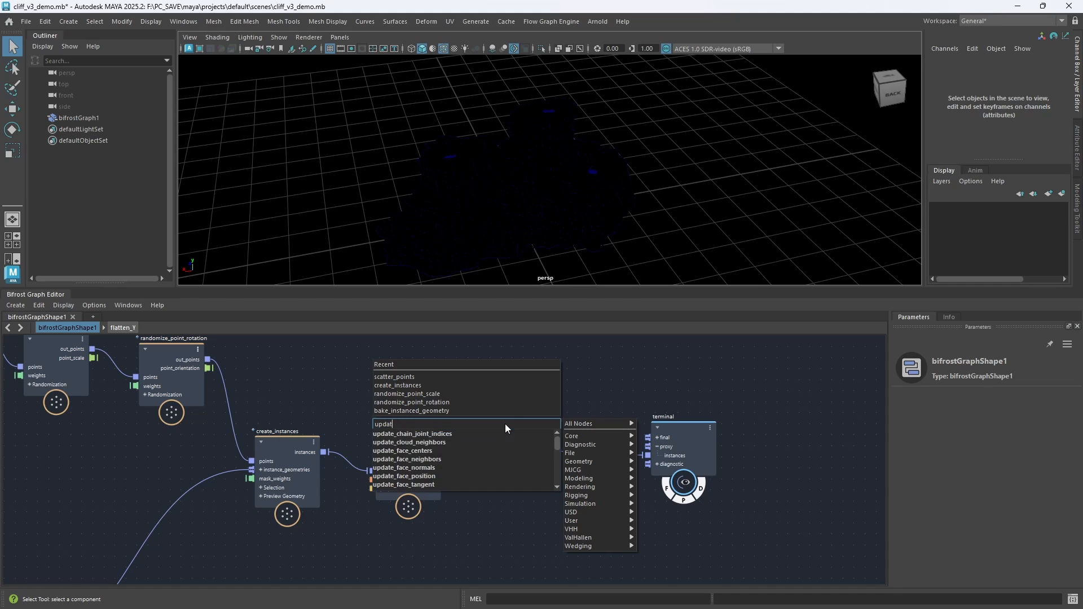
type("_me")
key("Down")
key("Down")
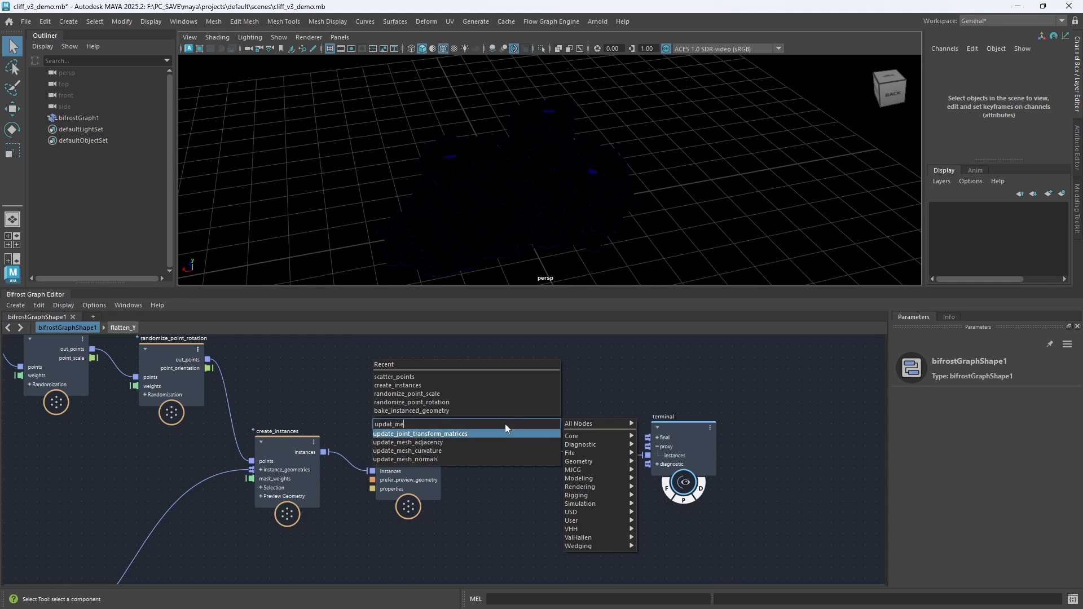
key("Down")
key("Down")
key("Return")
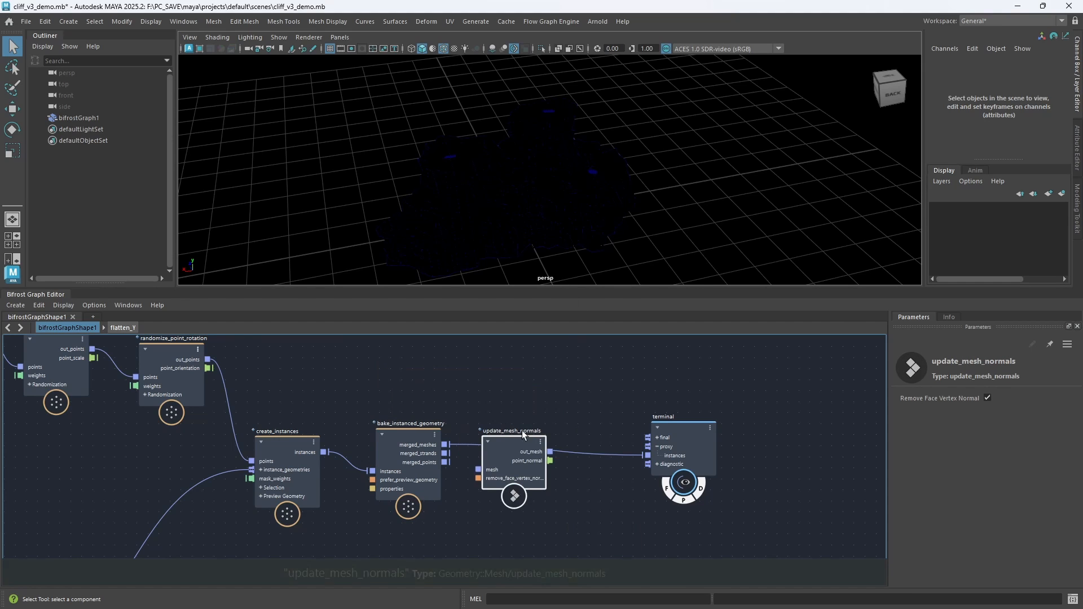
Insert update_mesh_normals into the connection between merged_meshes and the terminal, check the shaded cliff and save the scene
left_click(540, 455)
left_click(601, 458)
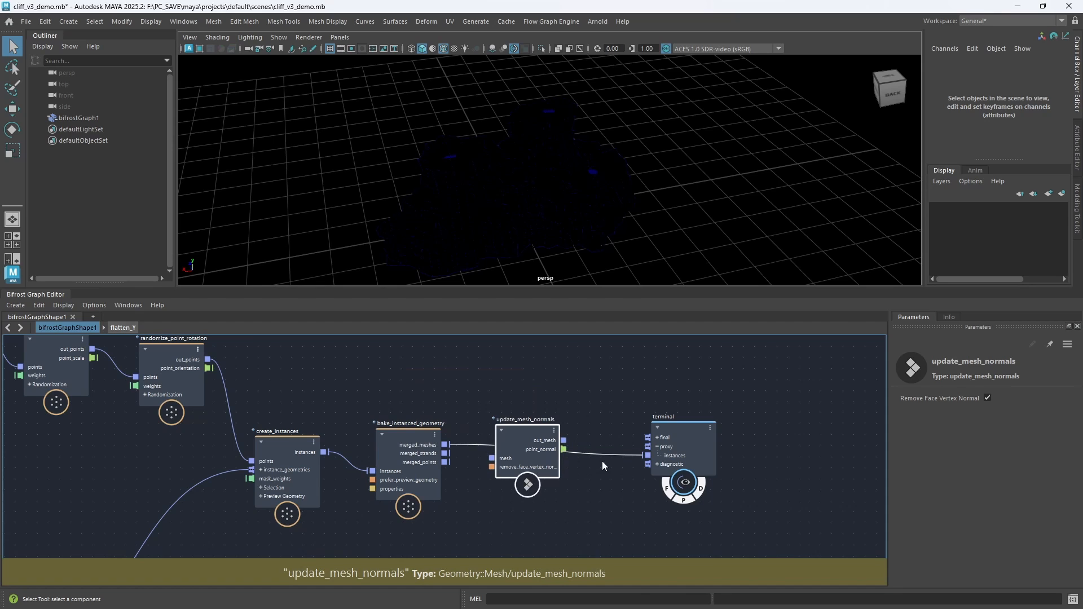
left_click(594, 418)
left_click_drag(573, 188, 550, 180, "alt")
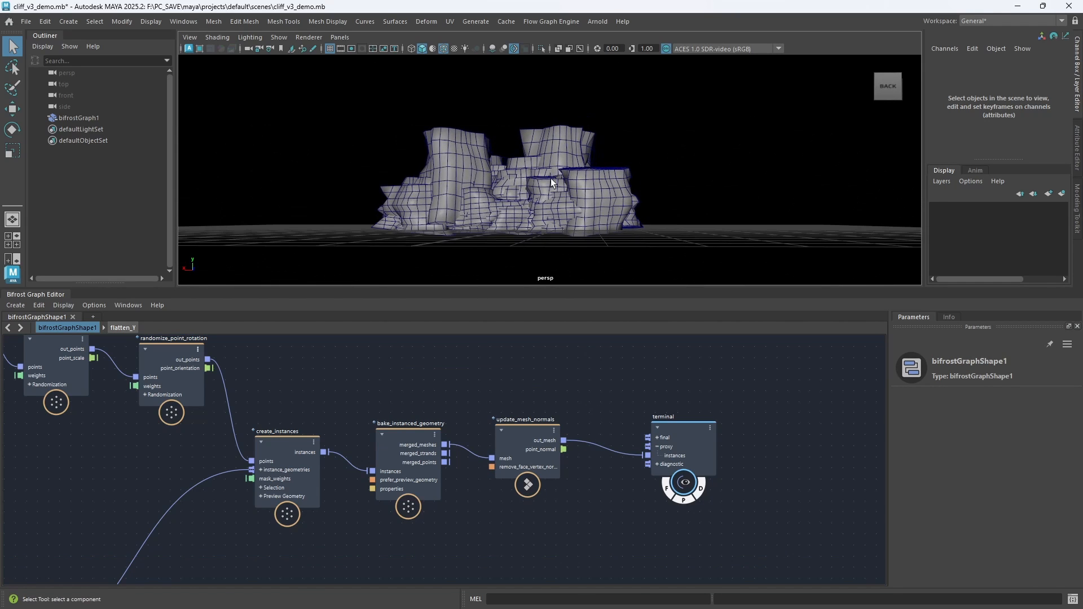
key("ctrl+s")
Add a mesh_to_volume node before the terminal and connect update_mesh_normals' out_mesh output to its mesh input
left_click_drag(690, 442, 801, 428)
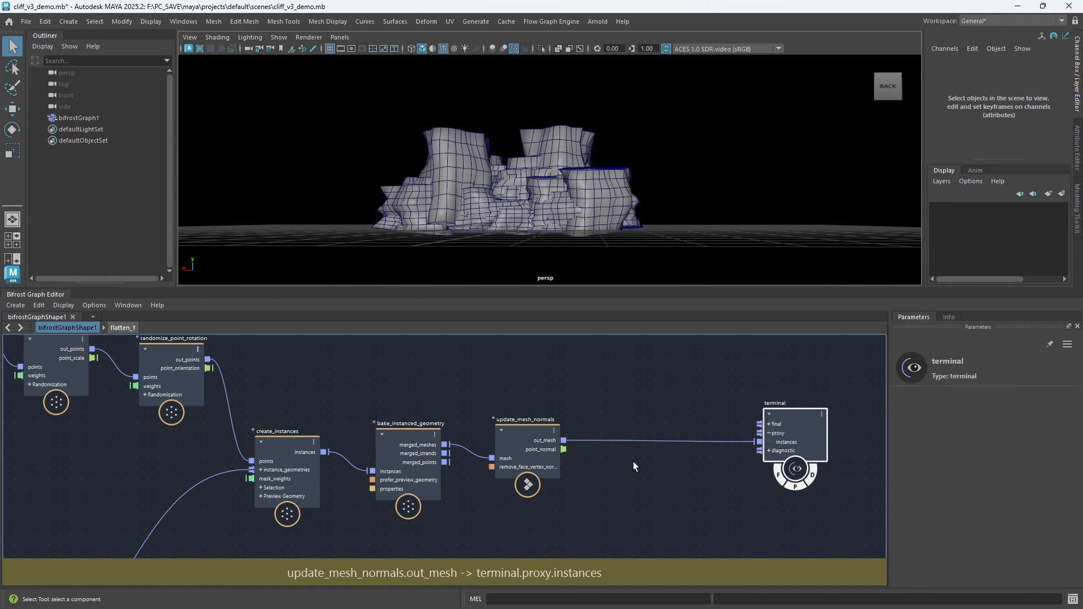
middle_click_drag(673, 441, 537, 433, "alt")
scroll(537, 433, "down", 2)
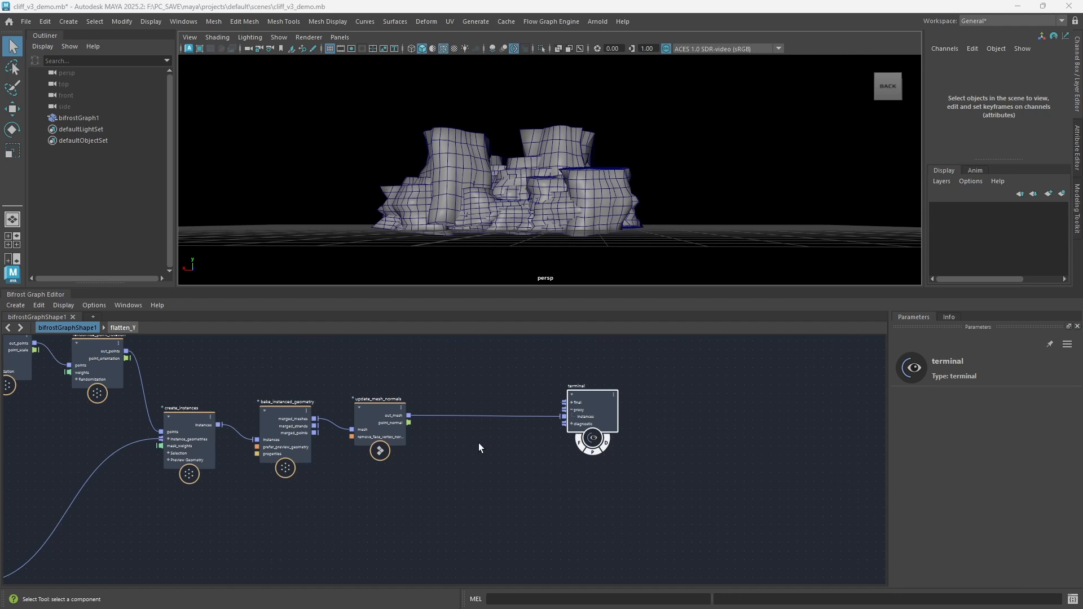
scroll(479, 441, "up", 1)
left_click(494, 448)
key("Tab")
type("mt")
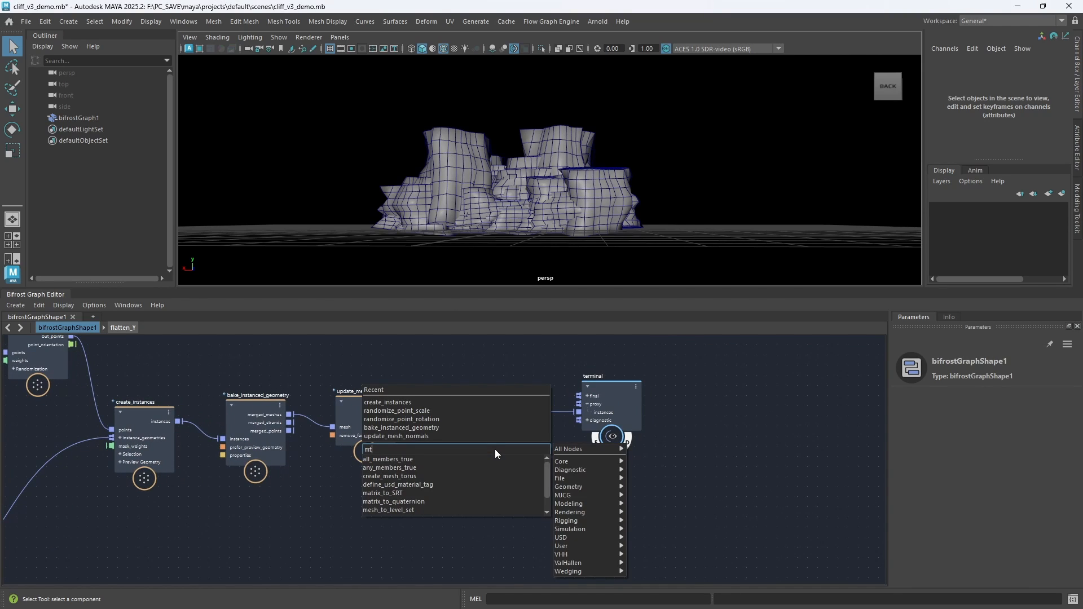
type("v")
key("Down")
key("Return")
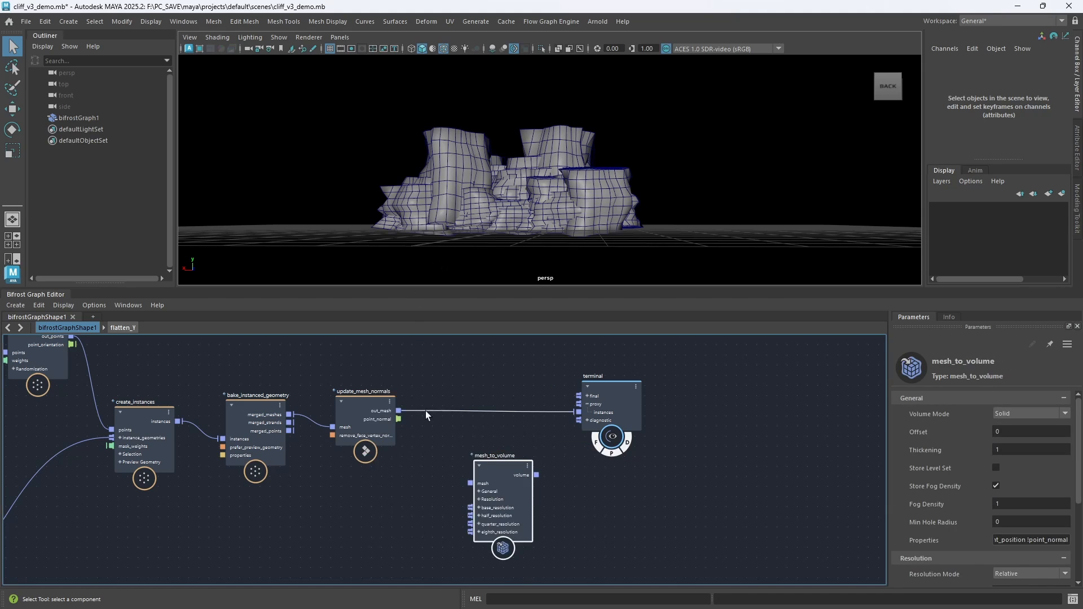
left_click_drag(398, 410, 470, 483)
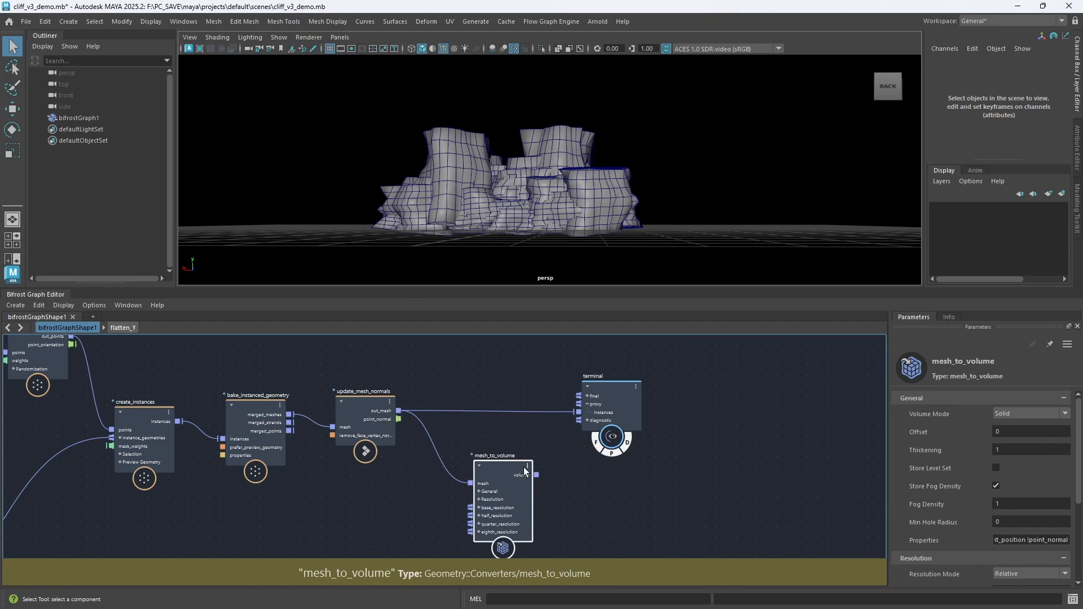
Make mesh_to_volume store the level set instead of fog density, and set its Detail Size to 0.01
left_click(996, 486)
left_click(996, 468)
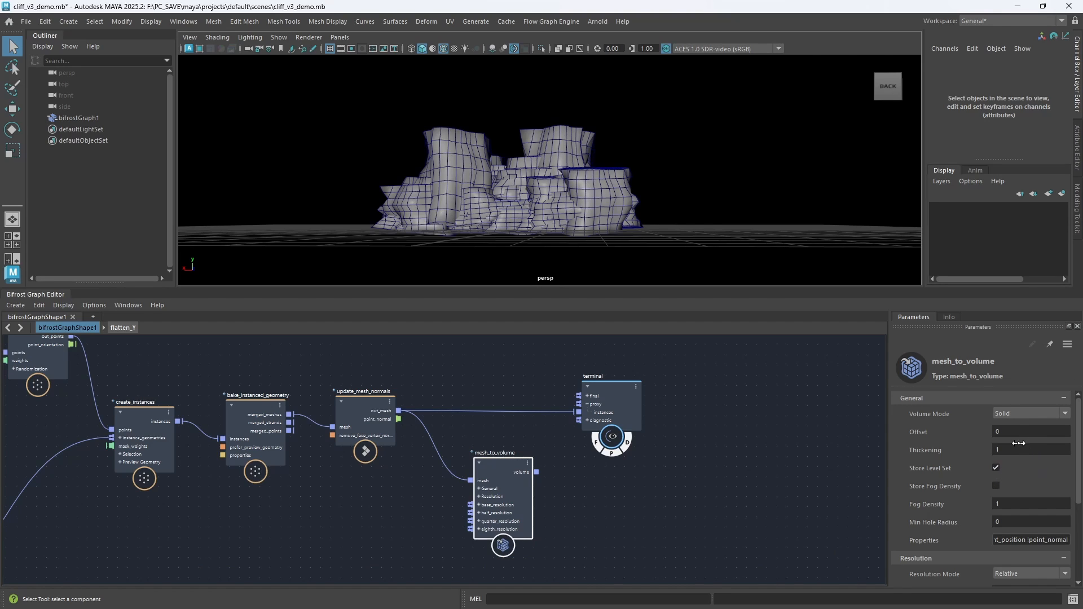
left_click_drag(1077, 424, 1076, 510)
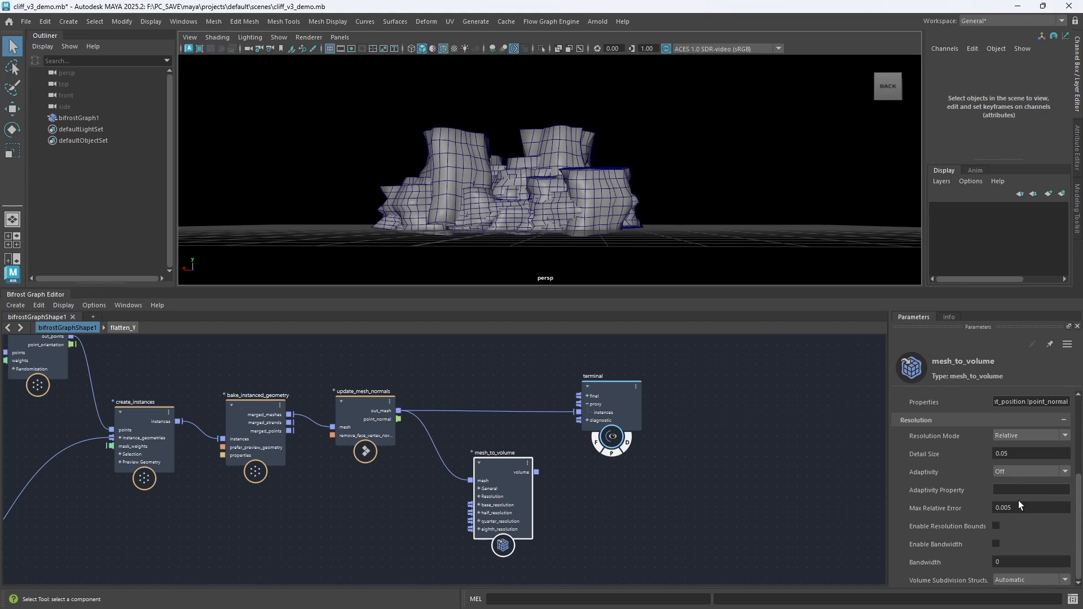
left_click(1010, 454)
key("Return")
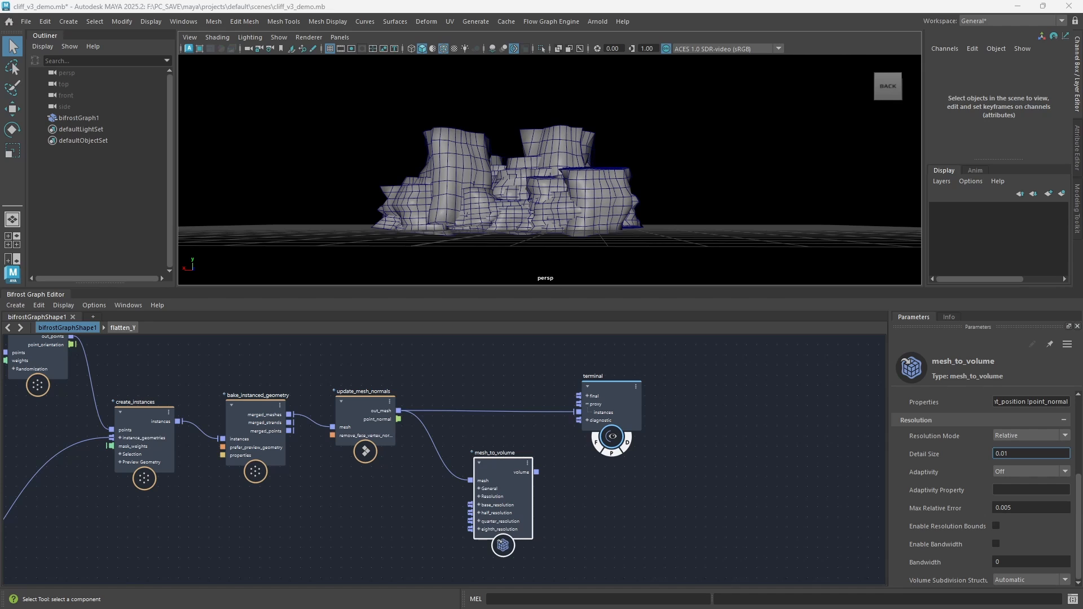
Add a smooth_level_set_property node and connect mesh_to_volume's volume output to its volume input
middle_click_drag(598, 484, 533, 458)
left_click(517, 463)
key("Tab")
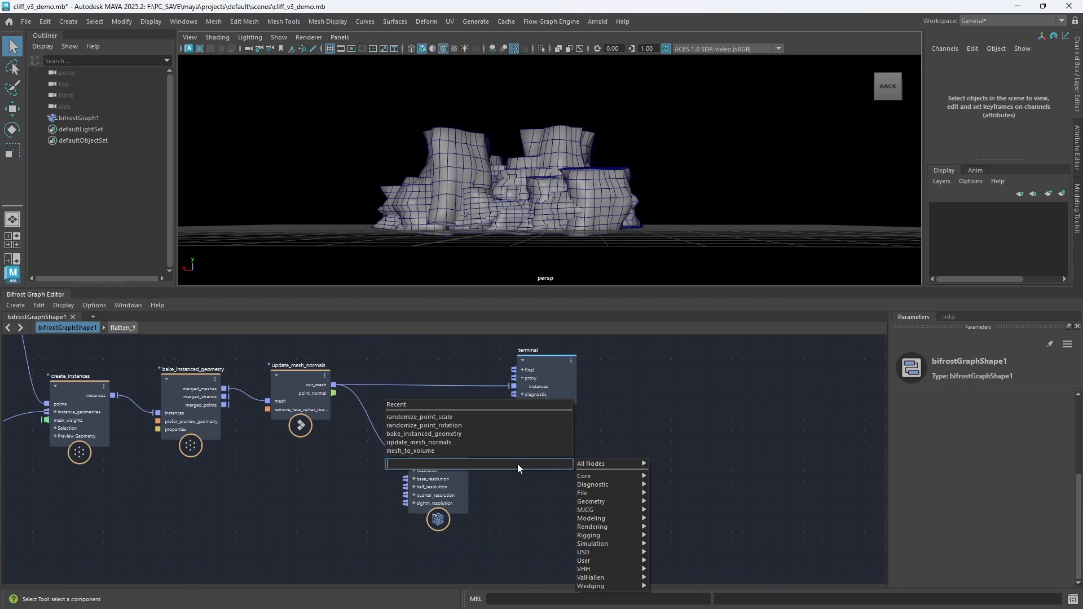
type("smoothle")
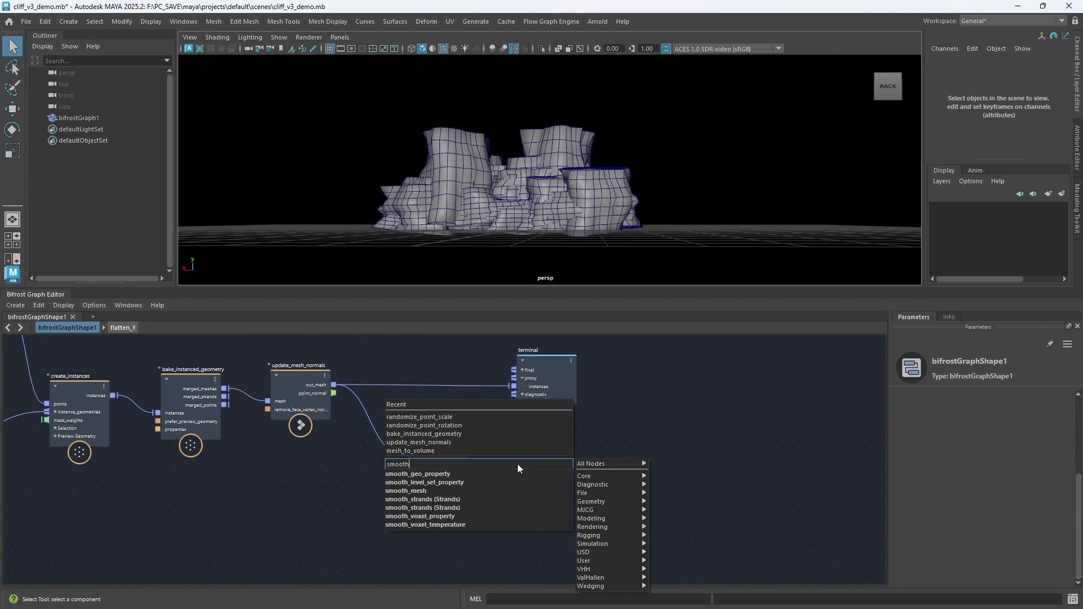
key("BackSpace")
key("BackSpace")
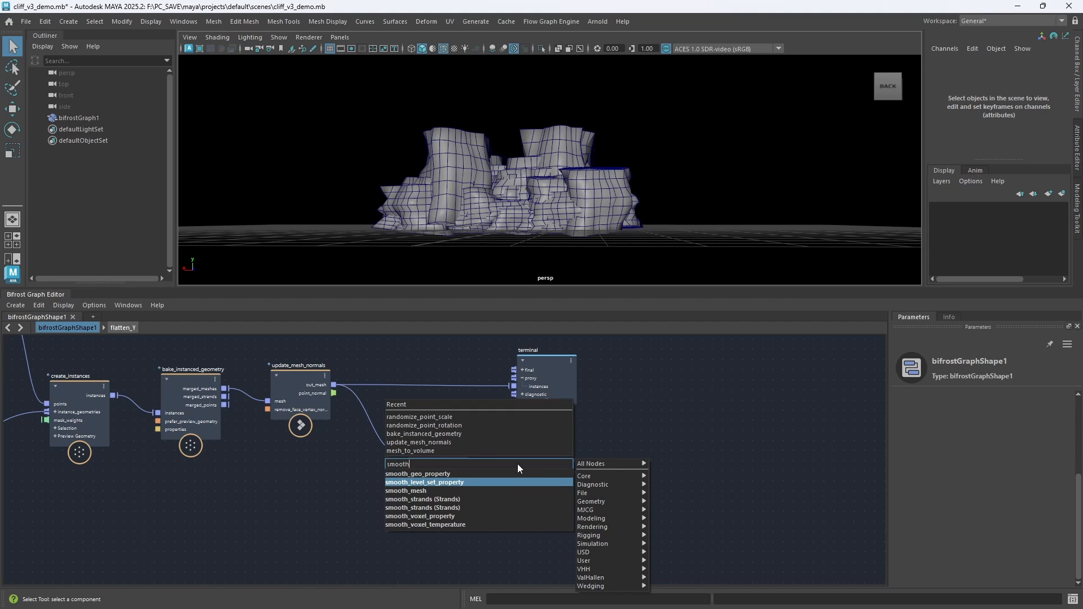
key("Return")
left_click_drag(525, 508, 532, 487)
left_click_drag(472, 447, 504, 478)
Move the terminal farther from the other nodes and delete the smooth_level_set_property node
left_click_drag(574, 373, 717, 354)
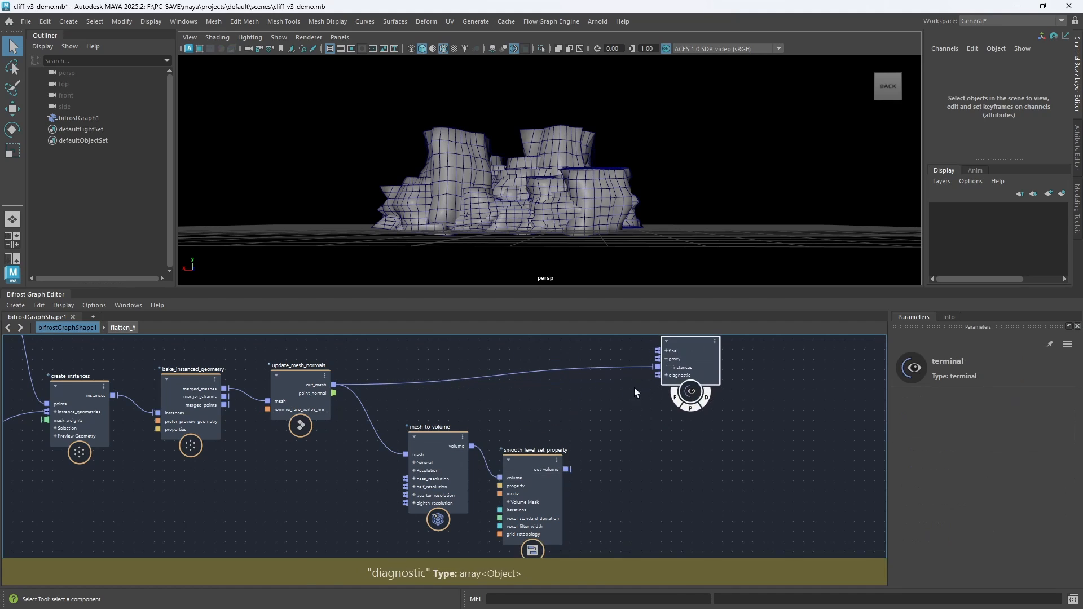
left_click(530, 461)
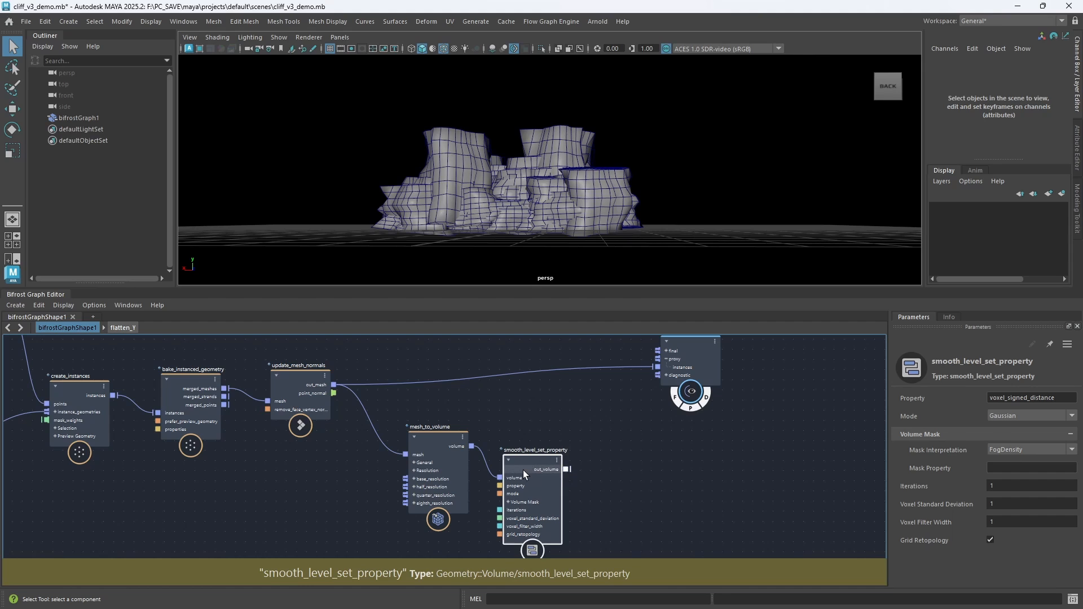
key("Delete")
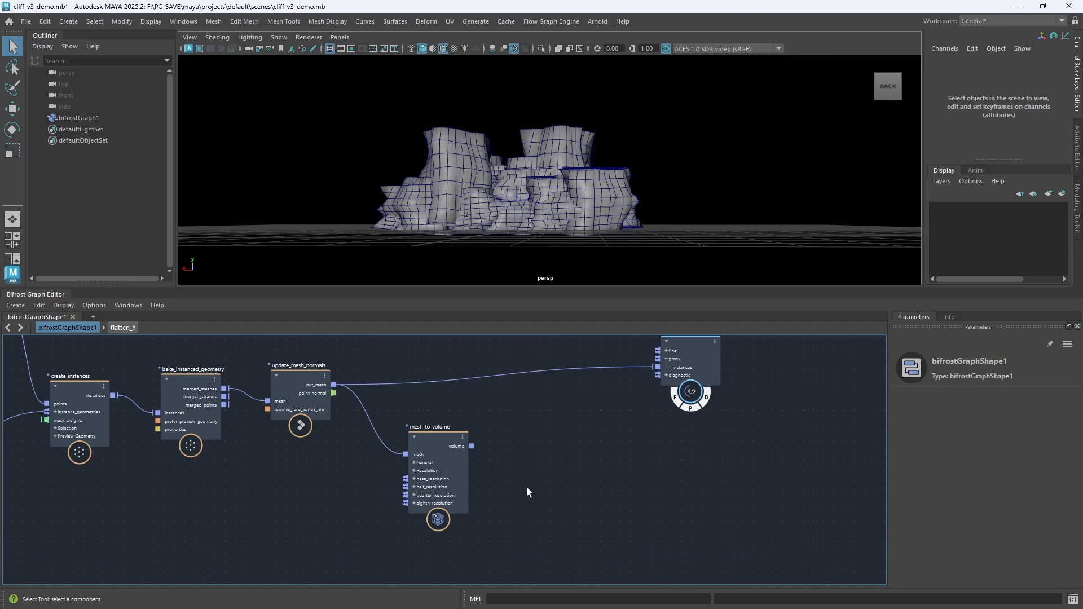
Add a resample_volume node and place it unconnected just below and beside the mesh_to_volume node
middle_click_drag(519, 444, 480, 446)
key("Tab")
type("resam")
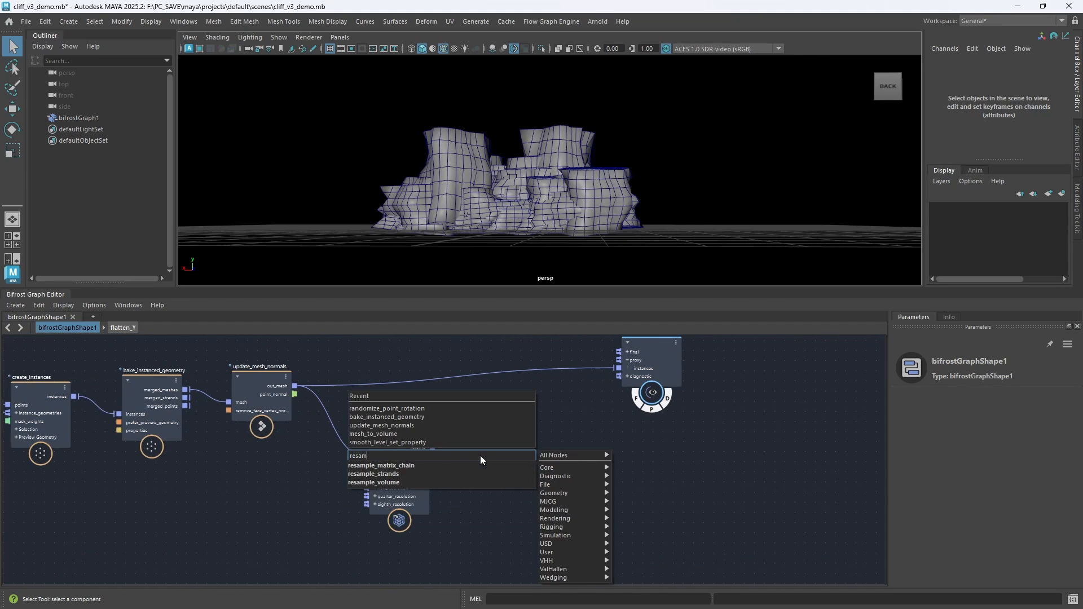
key("Down")
key("Down")
key("Return")
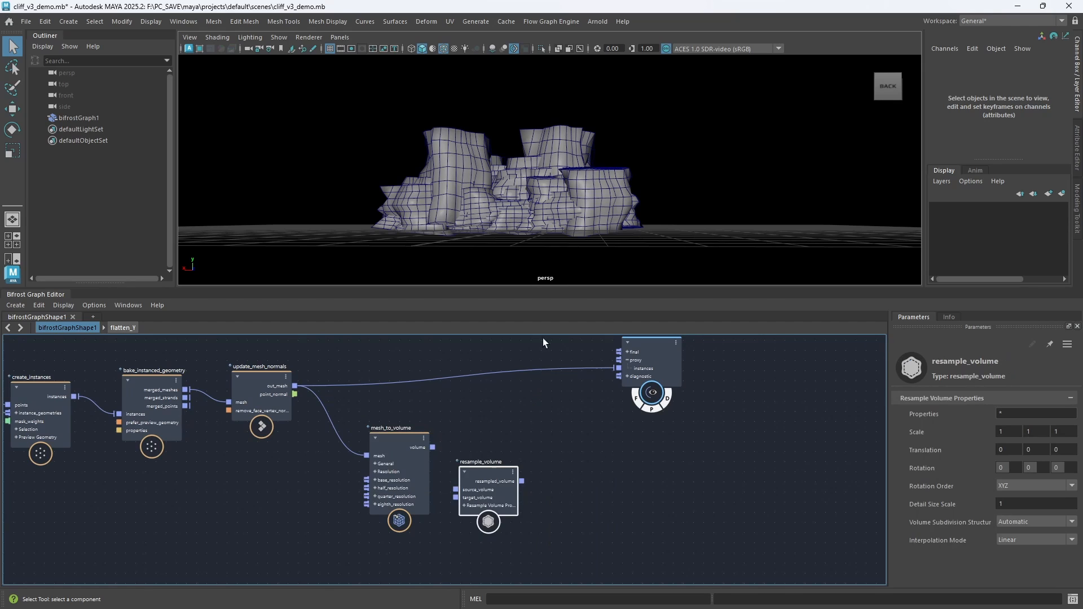
left_click_drag(494, 478, 489, 505)
Add a volume_to_mesh node between mesh_to_volume and the terminal
left_click(543, 459)
key("Tab")
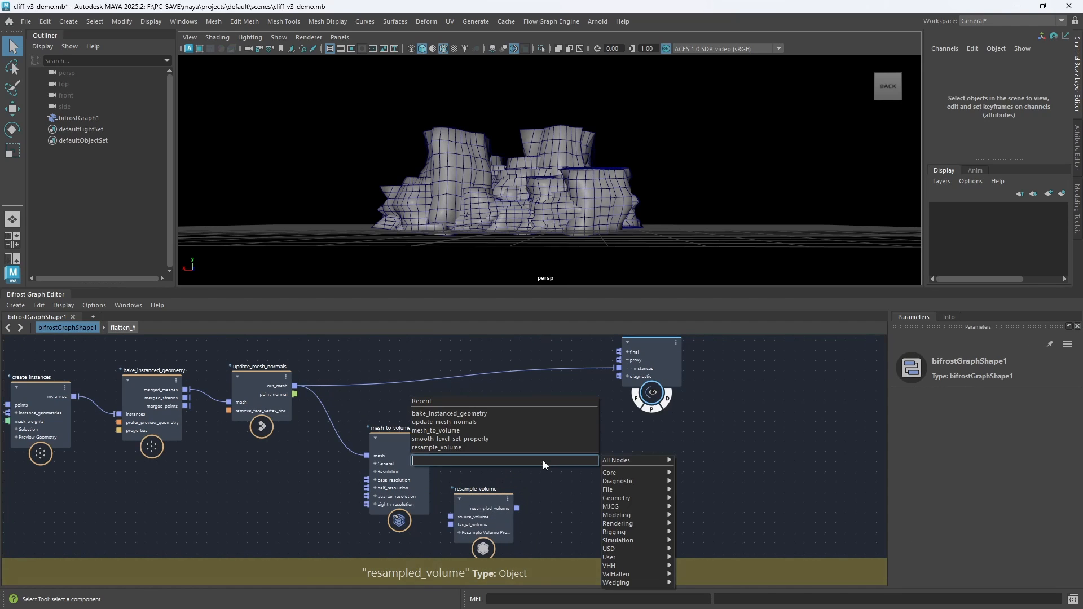
type("vtm")
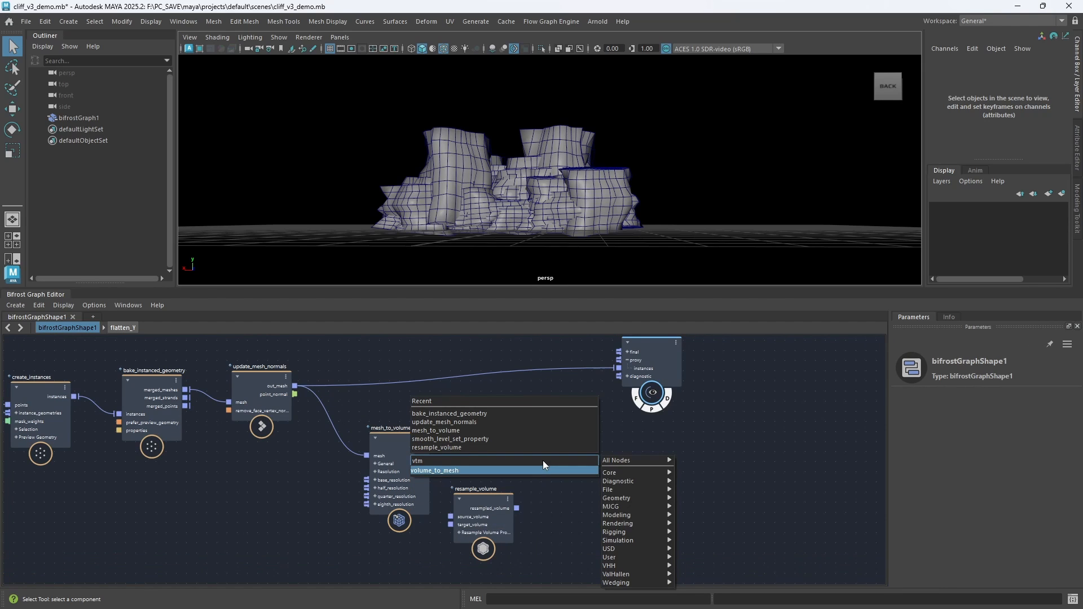
key("Return")
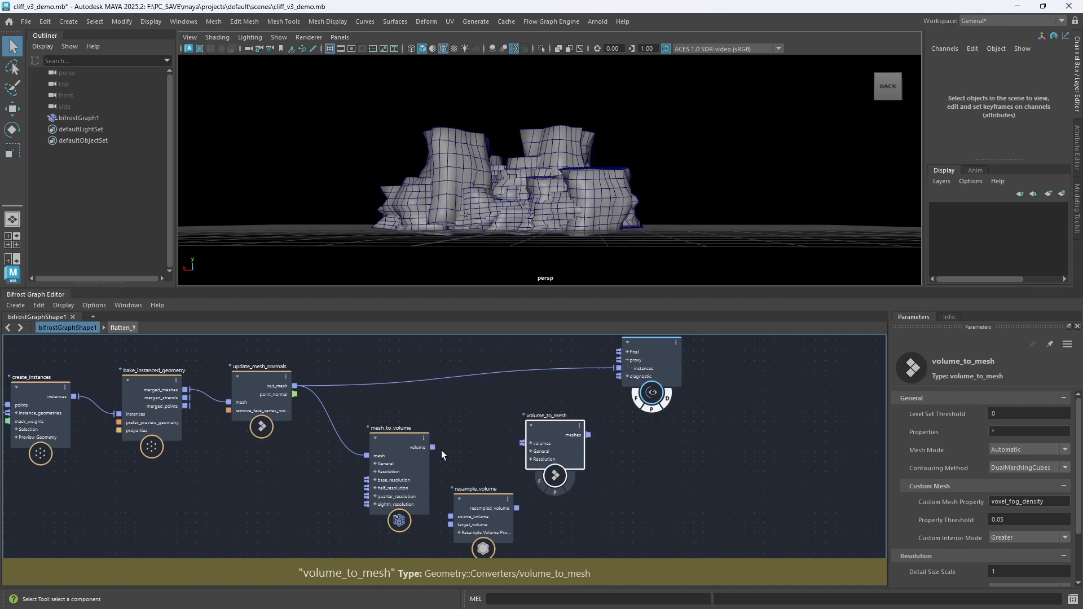
Connect mesh_to_volume's volume output to volume_to_mesh, and replace the terminal's proxy link from update_mesh_normals with volume_to_mesh's meshes output
left_click_drag(432, 447, 522, 443)
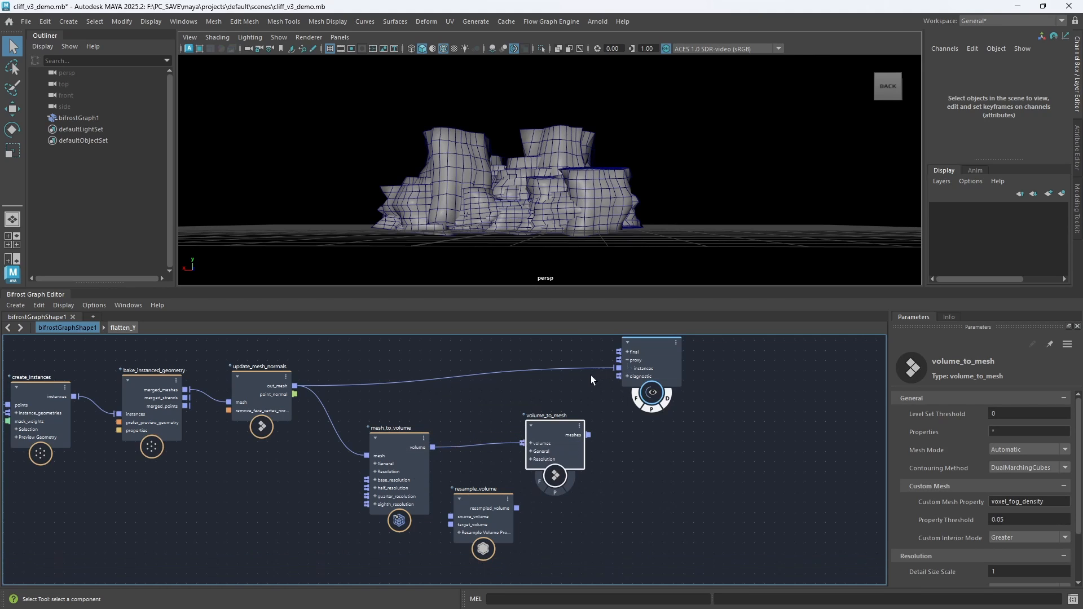
mouse_move(585, 378)
left_mouse_down("ctrl+alt+shift")
mouse_move(583, 350)
mouse_move(659, 357)
mouse_move(676, 370)
left_mouse_up("ctrl+alt+shift")
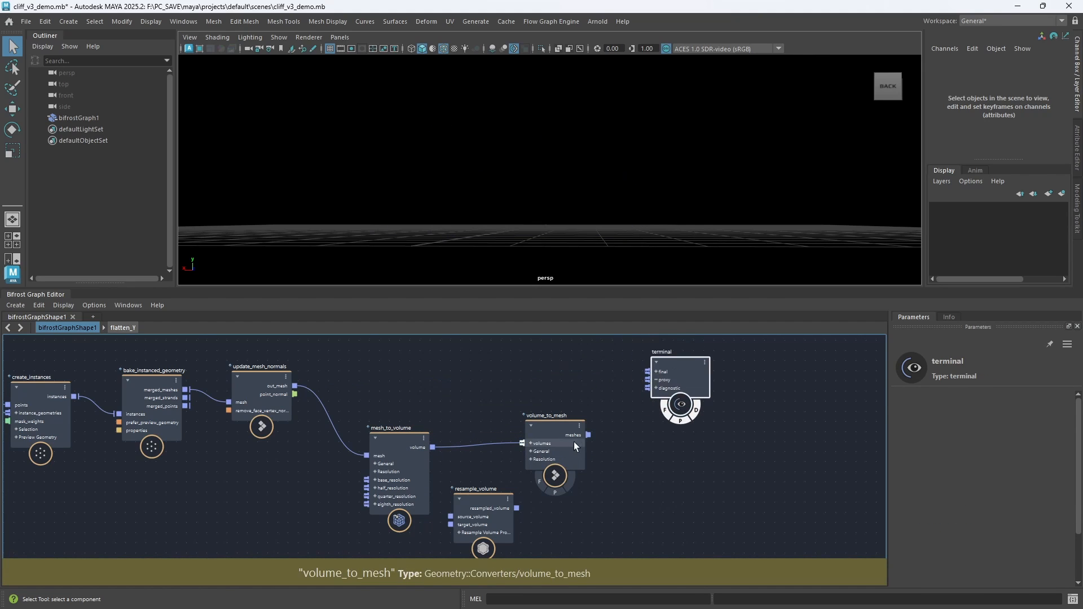
left_click_drag(589, 434, 648, 379)
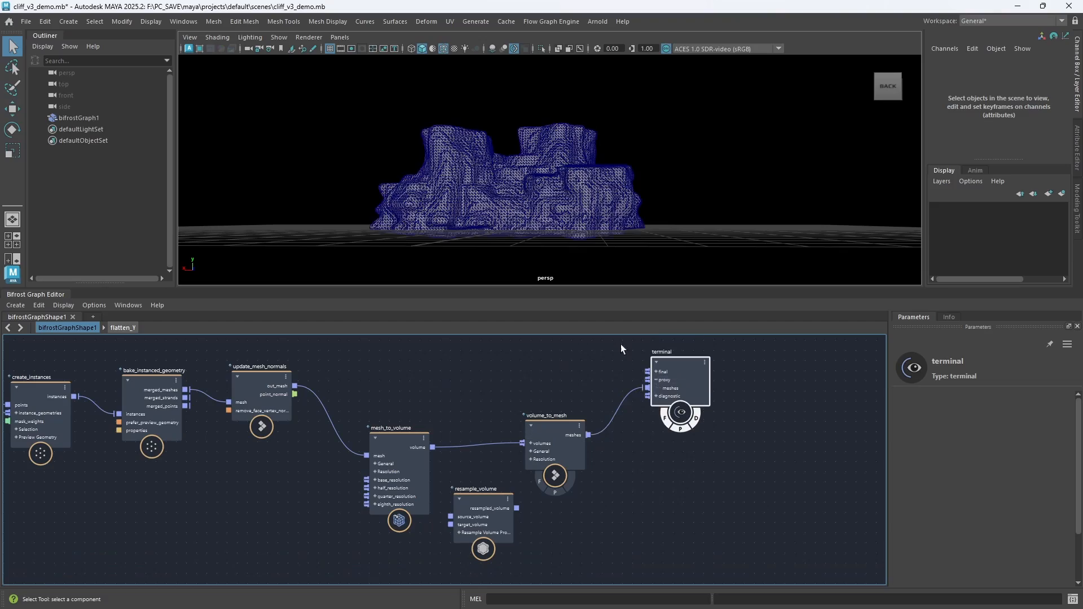
Examine the cliff mesh rebuilt from the volume up close and from several angles, with and without the wireframe overlay
scroll(574, 215, "up", 7)
mouse_move(558, 126)
left_mouse_down("alt")
mouse_move(542, 203)
mouse_move(548, 150)
mouse_move(611, 198)
mouse_move(432, 189)
left_mouse_up("alt")
left_click(444, 48)
scroll(527, 184, "down", 5)
left_click(443, 48)
right_click_drag(531, 176, 761, 119, "alt")
left_click_drag(573, 195, 707, 163, "alt")
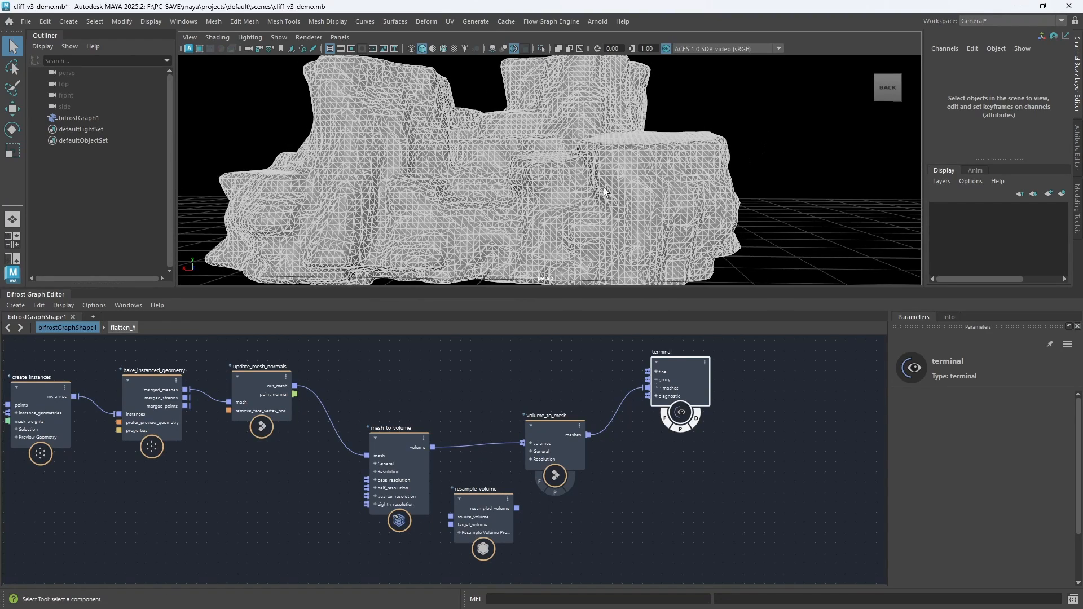
scroll(713, 219, "down", 3)
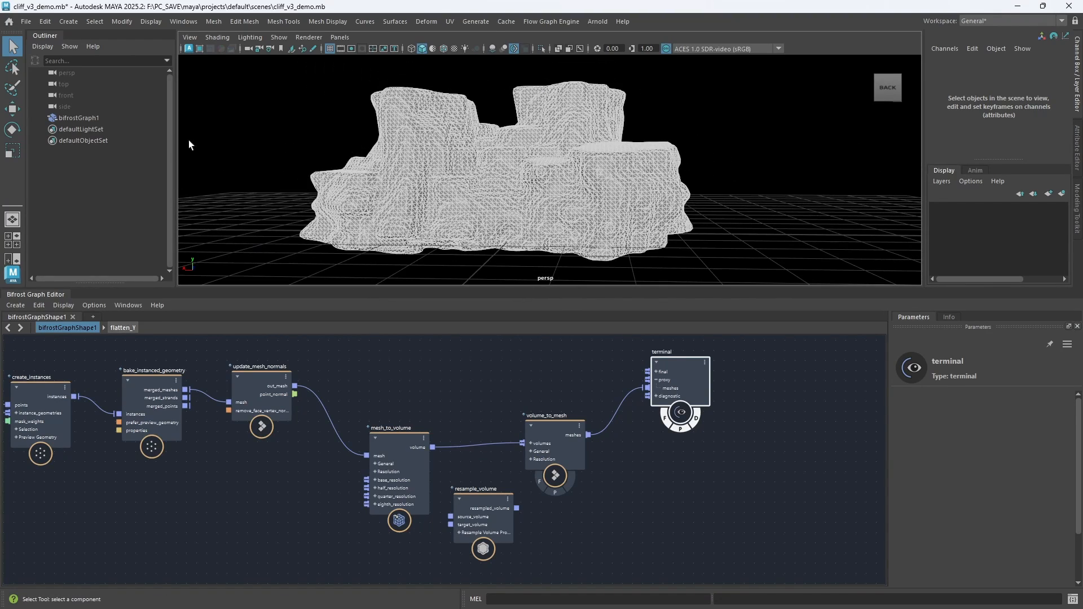
left_click(107, 117)
left_click(284, 164)
scroll(582, 196, "down", 2)
middle_click_drag(524, 217, 530, 232, "alt")
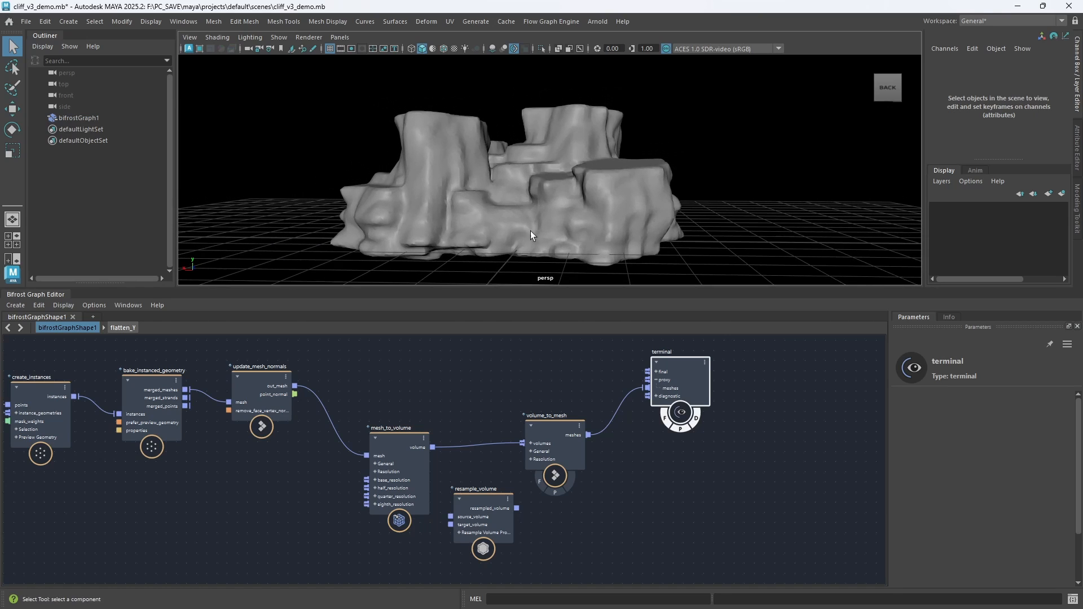
key("ctrl+s")
scroll(545, 182, "up", 3)
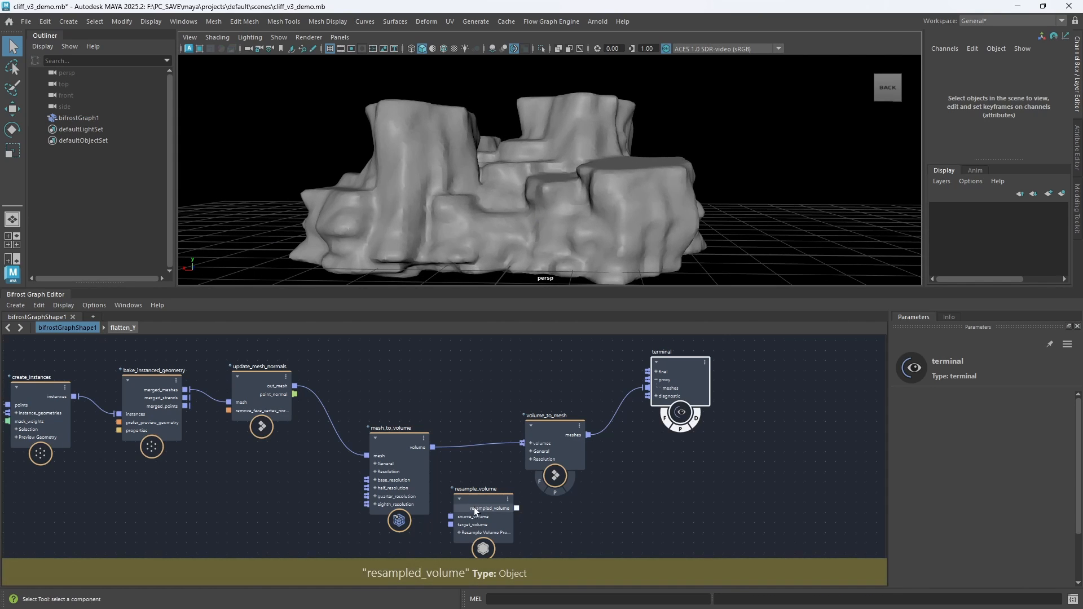
Insert resample_volume into the link between mesh_to_volume and volume_to_mesh, show the wireframe overlay, and set the node's Detail Size Scale to 0.25
left_click_drag(474, 508, 468, 438)
left_click(475, 444)
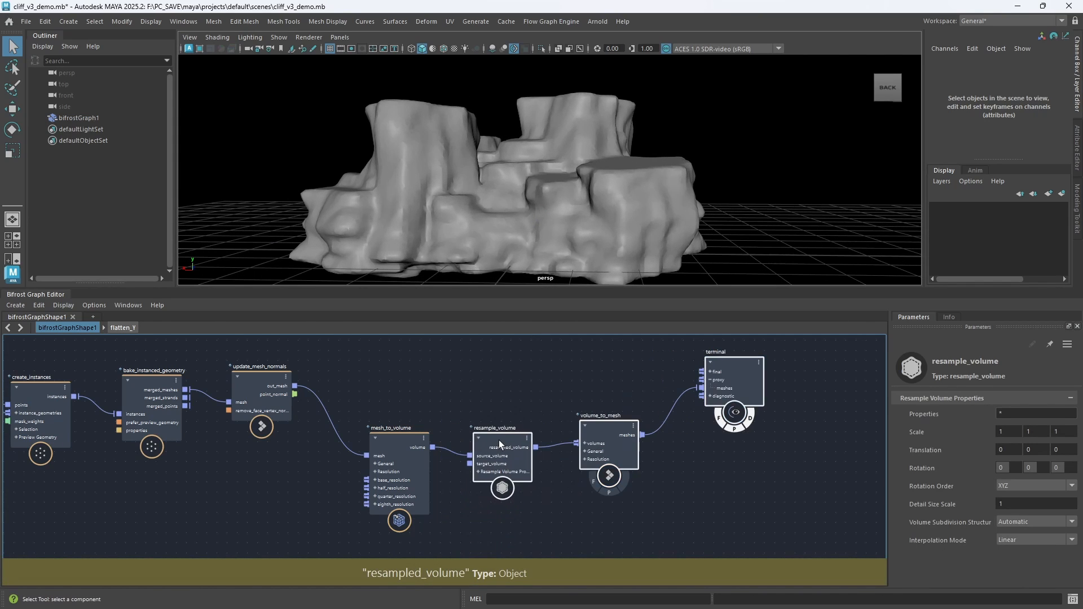
left_click(443, 48)
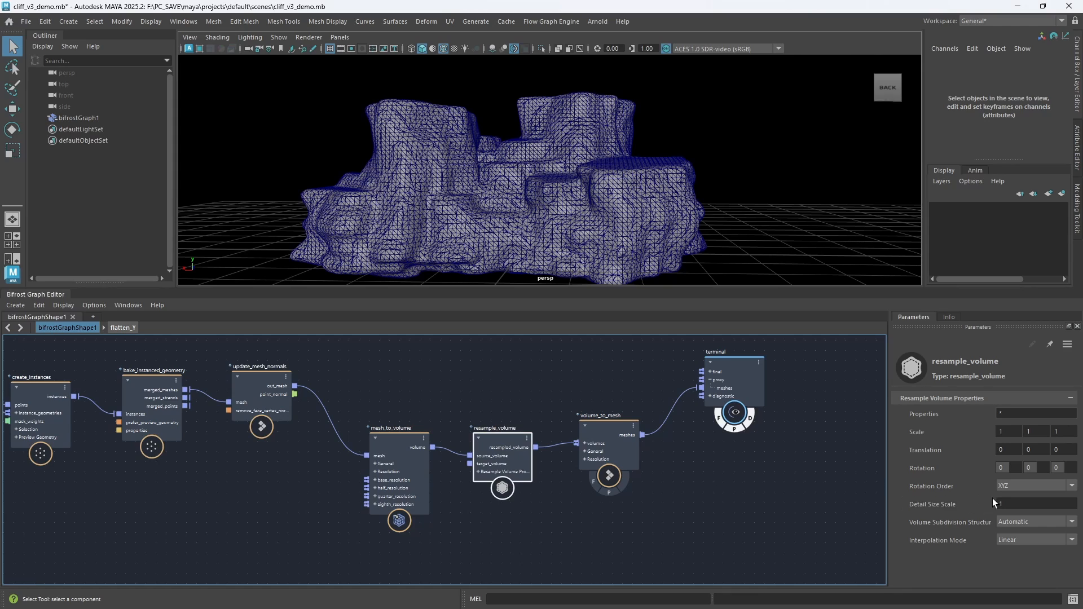
left_click(1014, 503)
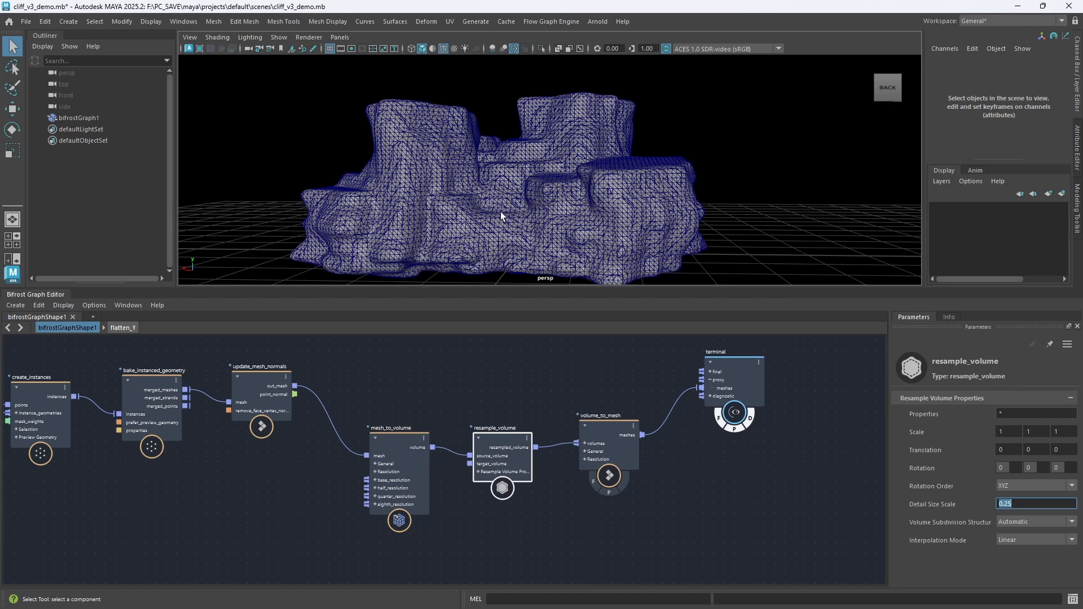
key("Return")
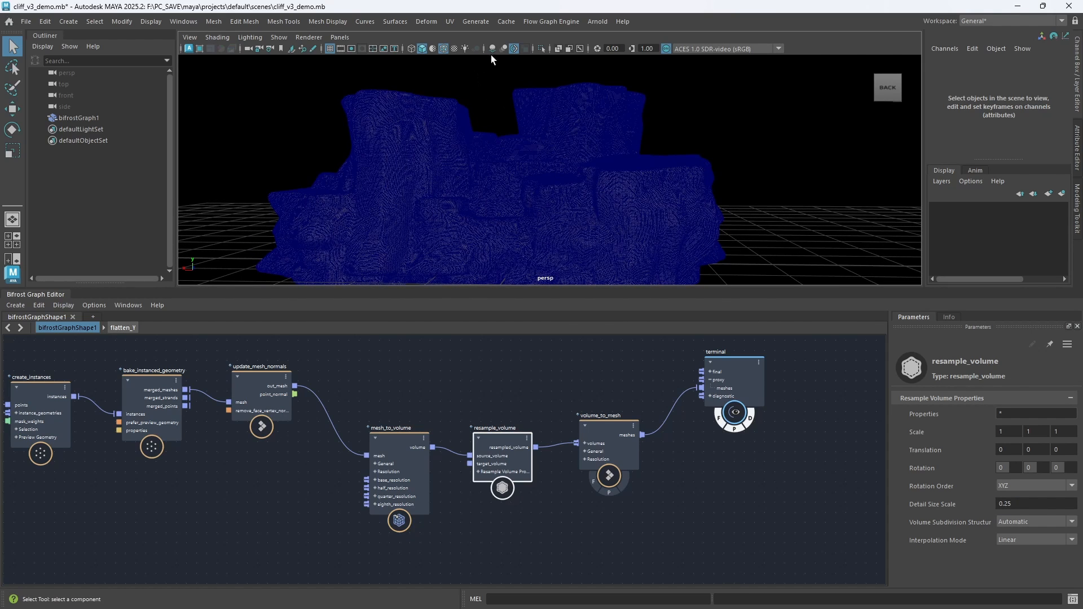
Hide the wireframe overlay and examine the resampled cliff's surface detail from different angles
left_click(443, 48)
mouse_move(510, 118)
left_mouse_down("alt")
mouse_move(515, 201)
mouse_move(610, 198)
mouse_move(563, 138)
mouse_move(561, 169)
mouse_move(712, 181)
mouse_move(513, 189)
left_mouse_up("alt")
middle_click_drag(513, 188, 508, 176, "alt")
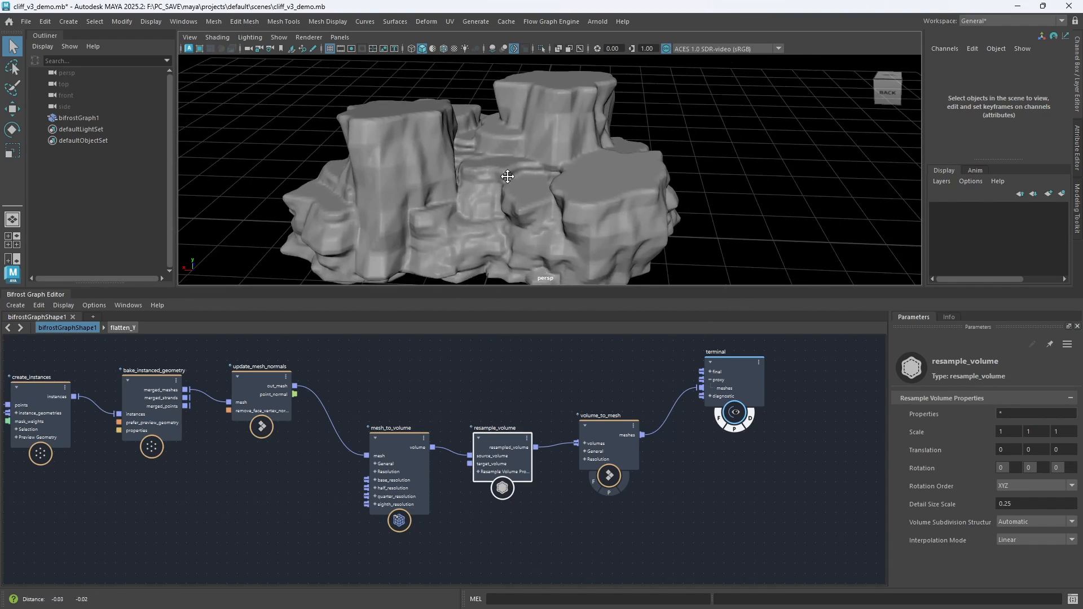
mouse_move(508, 176)
left_mouse_down("alt")
mouse_move(549, 181)
mouse_move(507, 195)
mouse_move(517, 174)
mouse_move(399, 174)
mouse_move(520, 164)
mouse_move(502, 173)
left_mouse_up("alt")
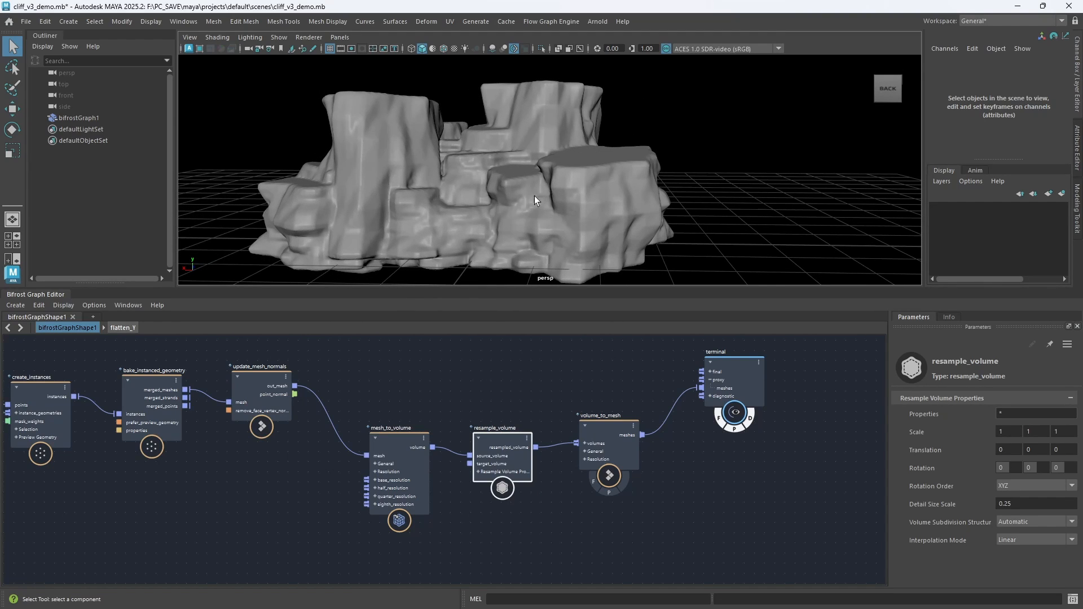
left_click_drag(534, 195, 508, 205, "alt")
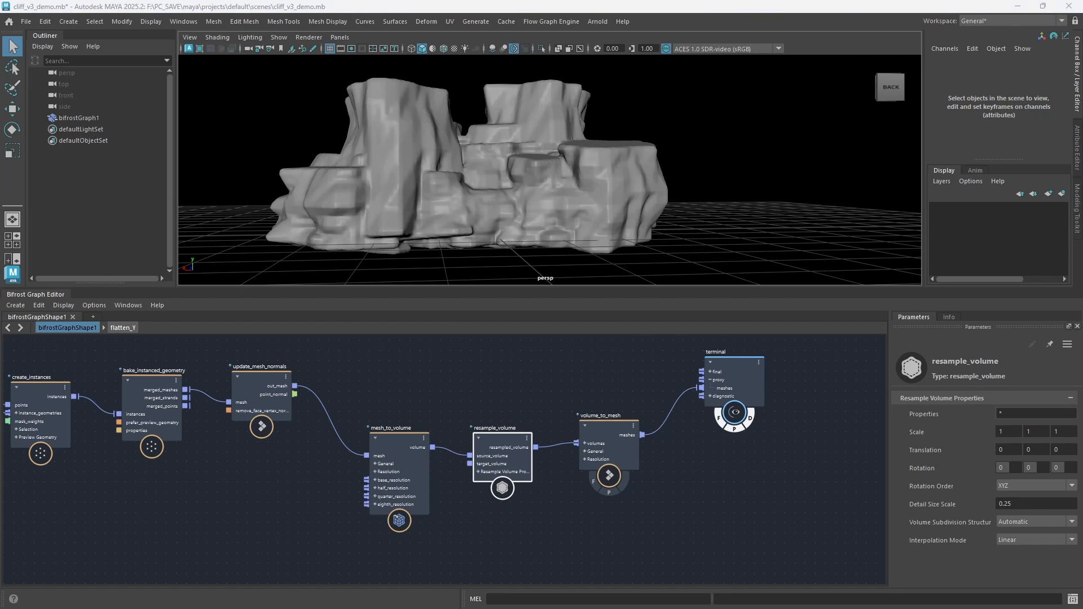
Move the terminal away from volume_to_mesh and insert a first_in_array node into the link between them
middle_click_drag(731, 436, 533, 431)
left_click_drag(520, 357, 637, 377)
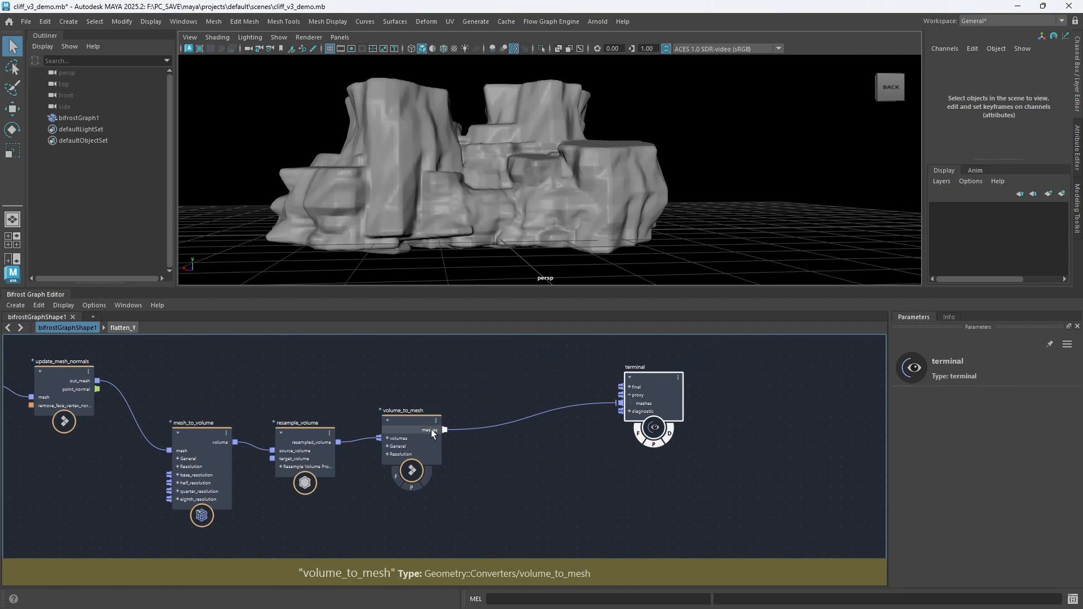
left_click_drag(430, 427, 509, 451)
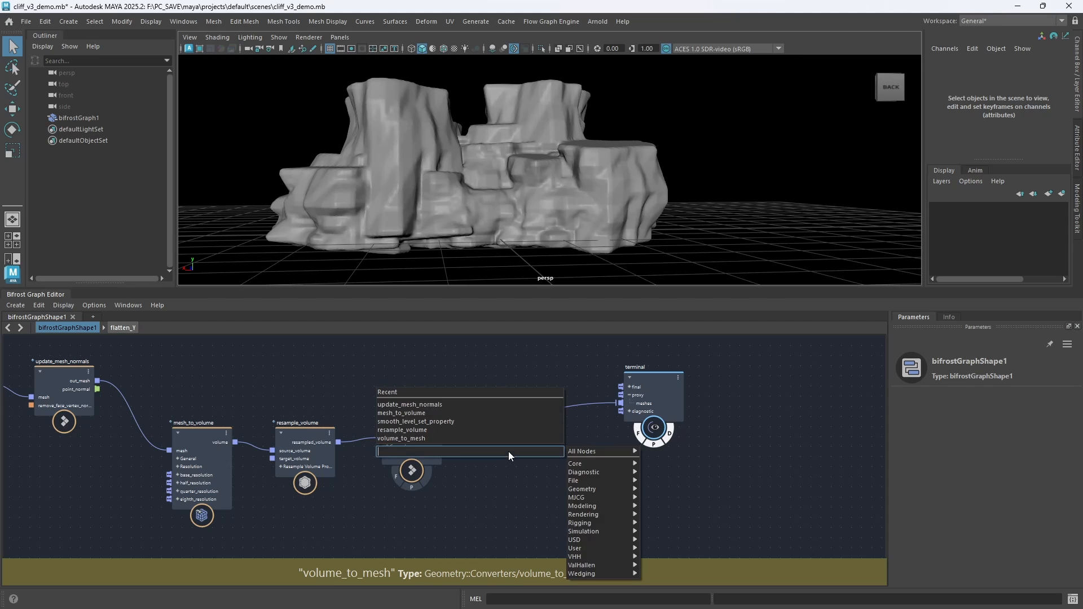
type("fie")
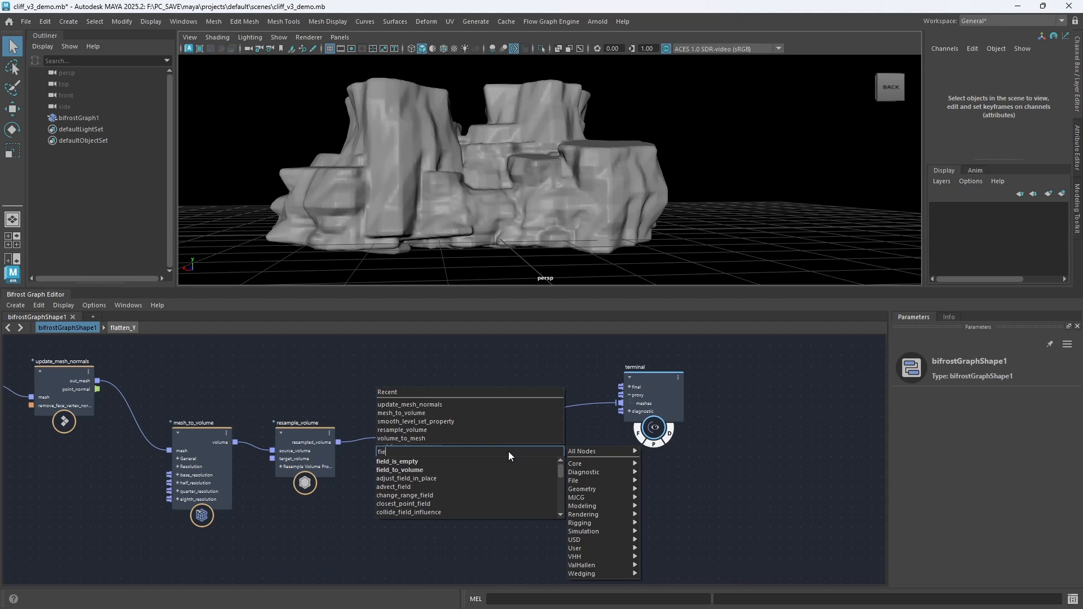
key("BackSpace")
type("rs")
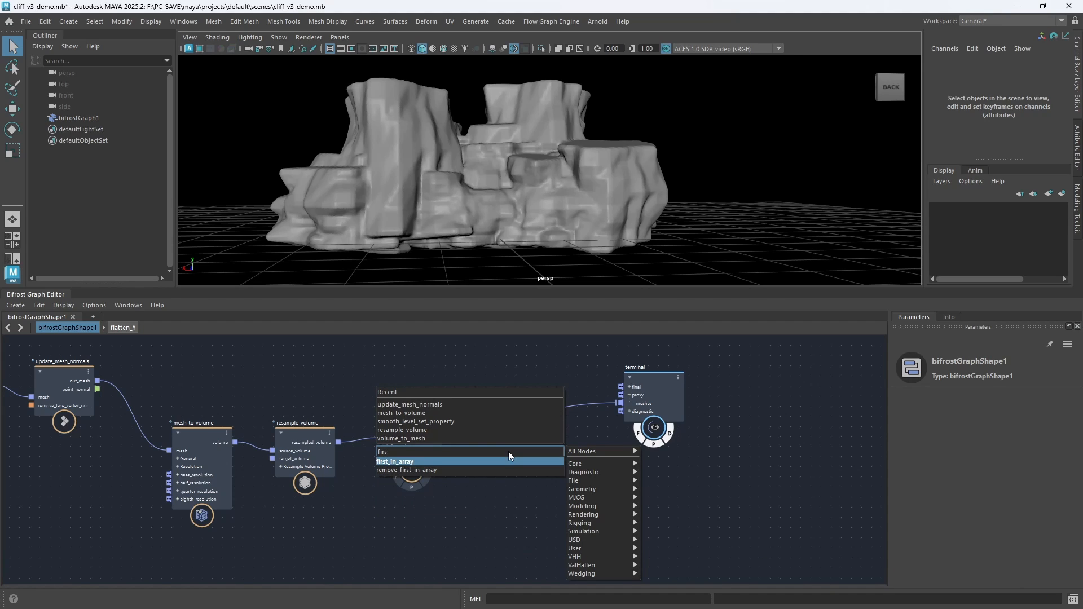
key("Return")
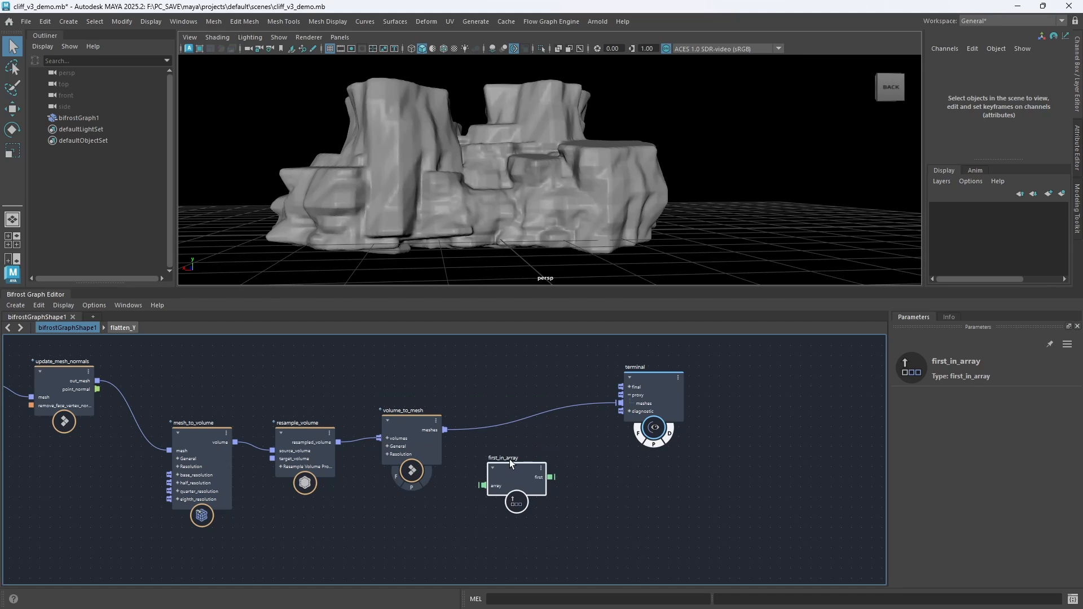
left_click_drag(509, 459, 517, 420)
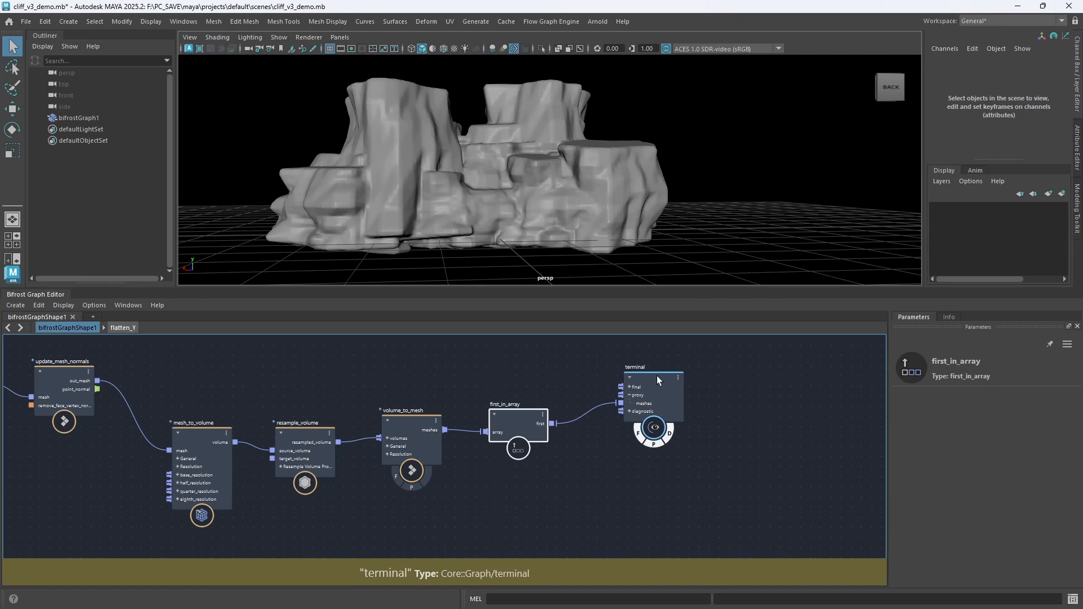
Move the terminal much farther from the first_in_array node to free space for more nodes
left_click_drag(653, 378, 753, 379)
middle_click_drag(601, 477, 493, 495, "alt")
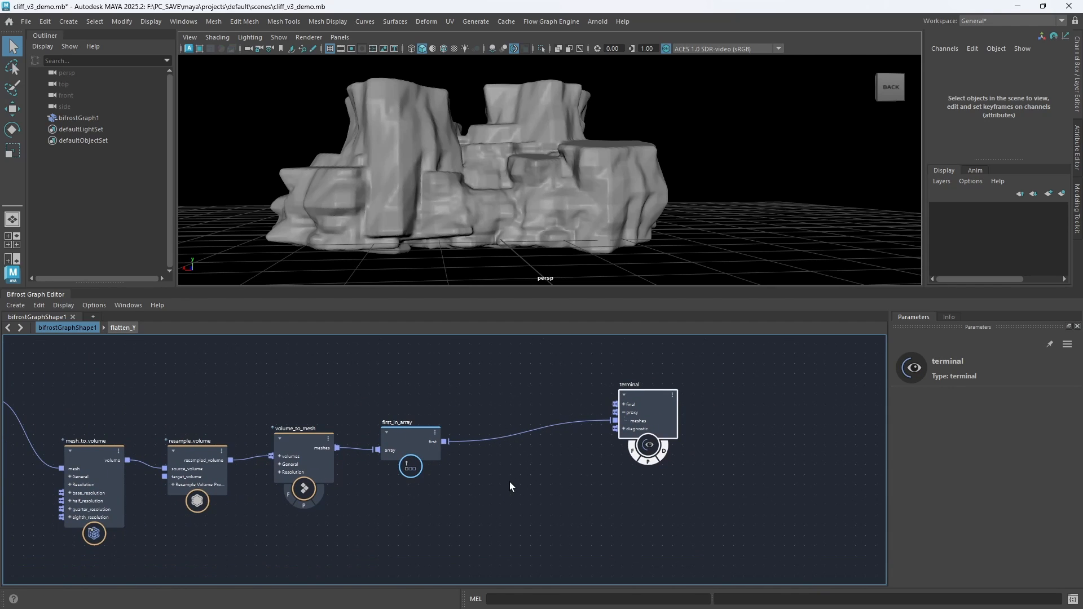
mouse_move(563, 597)
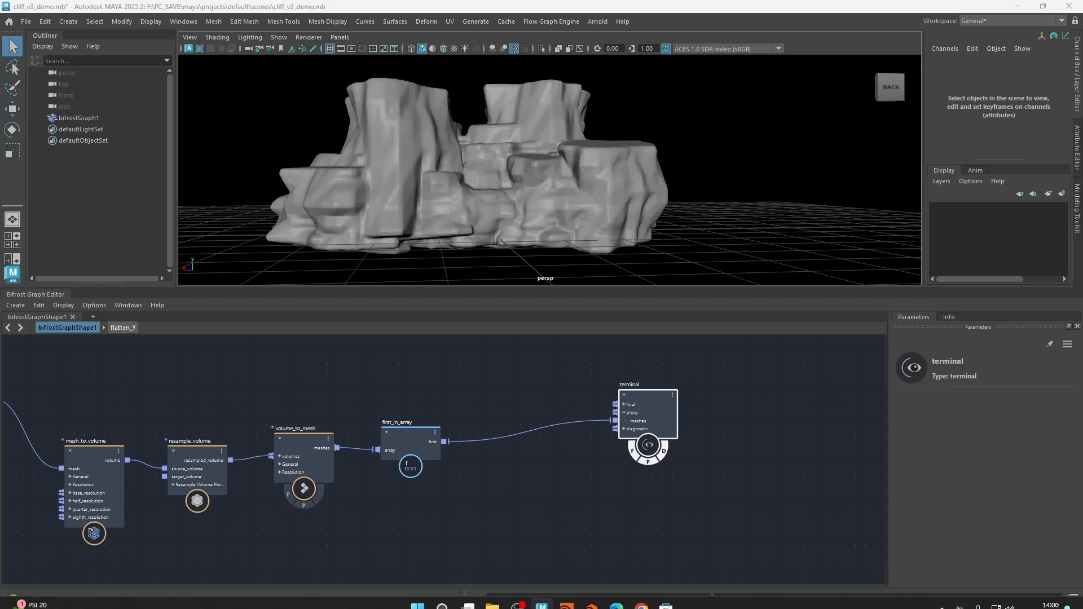
left_click_drag(621, 187, 466, 174, "alt")
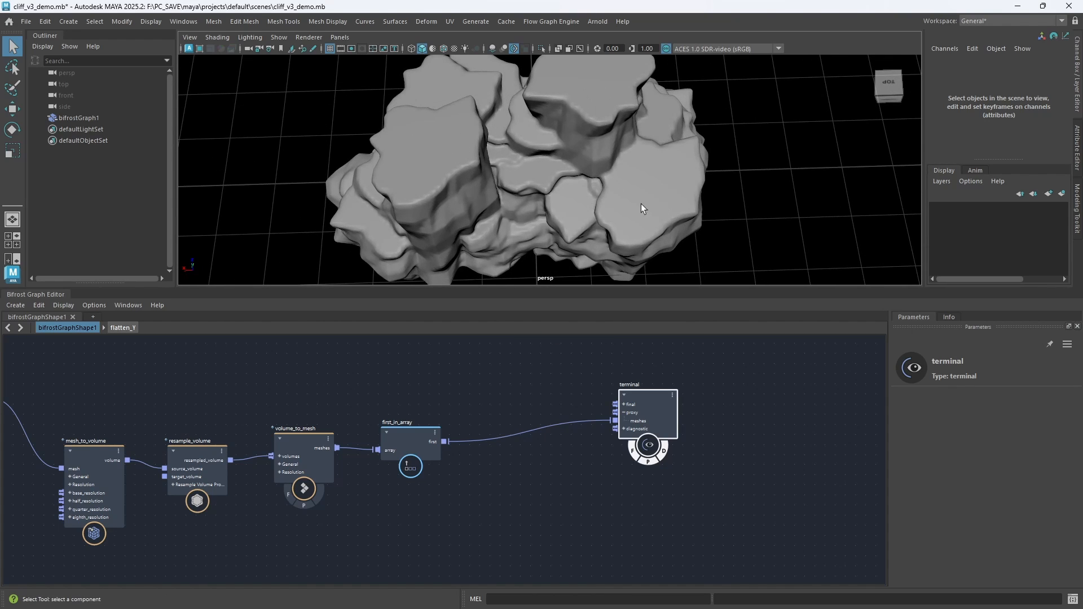
left_click_drag(641, 205, 504, 229, "alt")
scroll(497, 404, "up", 2)
middle_click_drag(515, 391, 443, 402, "alt")
left_click_drag(615, 419, 794, 407)
scroll(557, 388, "down", 2)
middle_click_drag(530, 402, 492, 394, "alt")
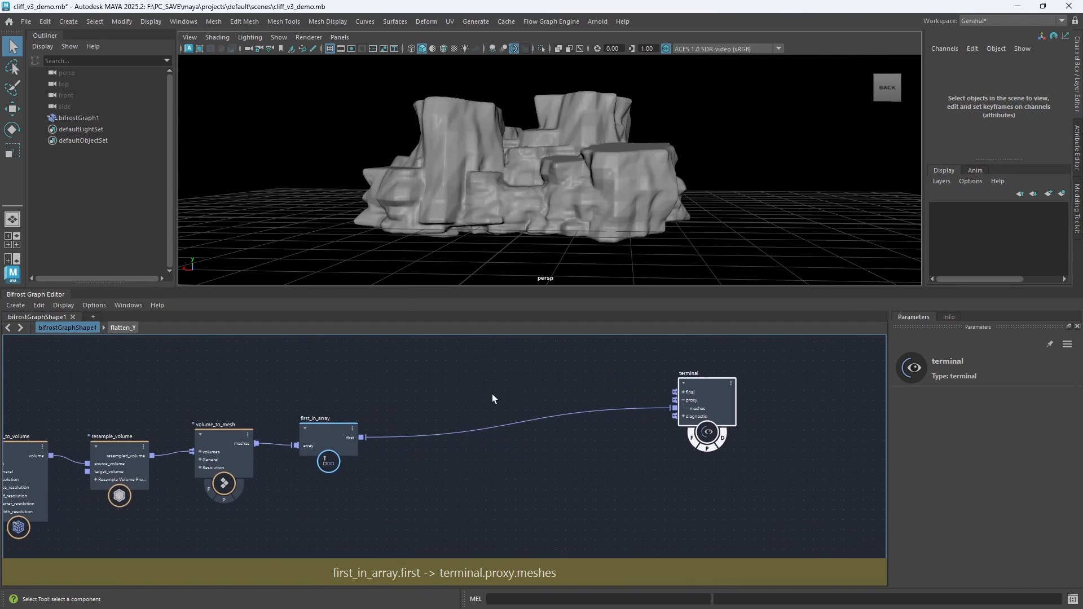
scroll(488, 380, "up", 2)
middle_click_drag(529, 358, 483, 387, "alt")
scroll(499, 387, "down", 1)
scroll(459, 404, "up", 1)
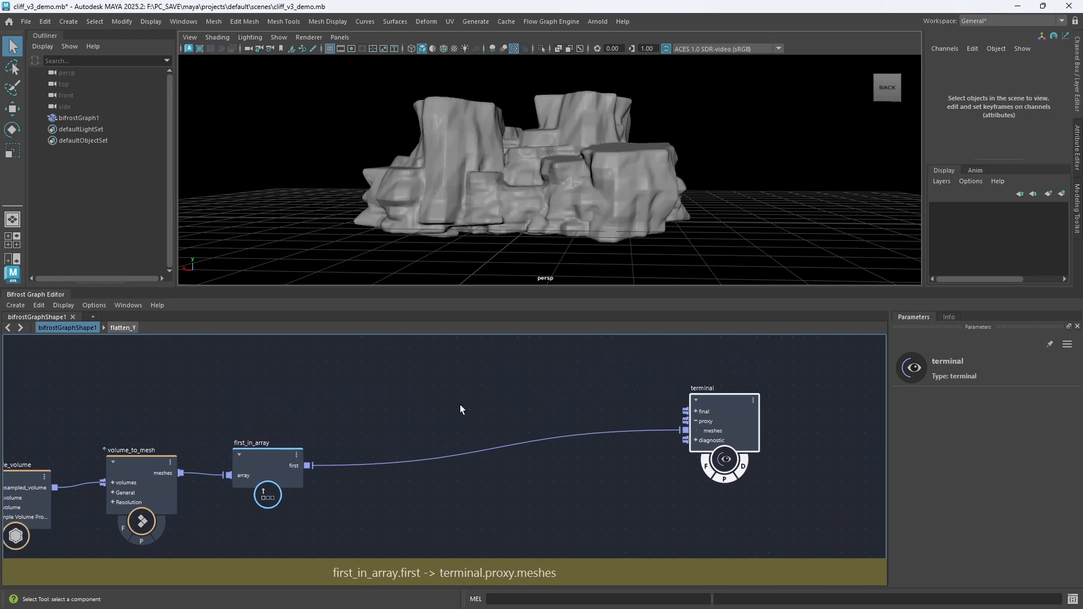
left_click_drag(693, 421, 783, 431)
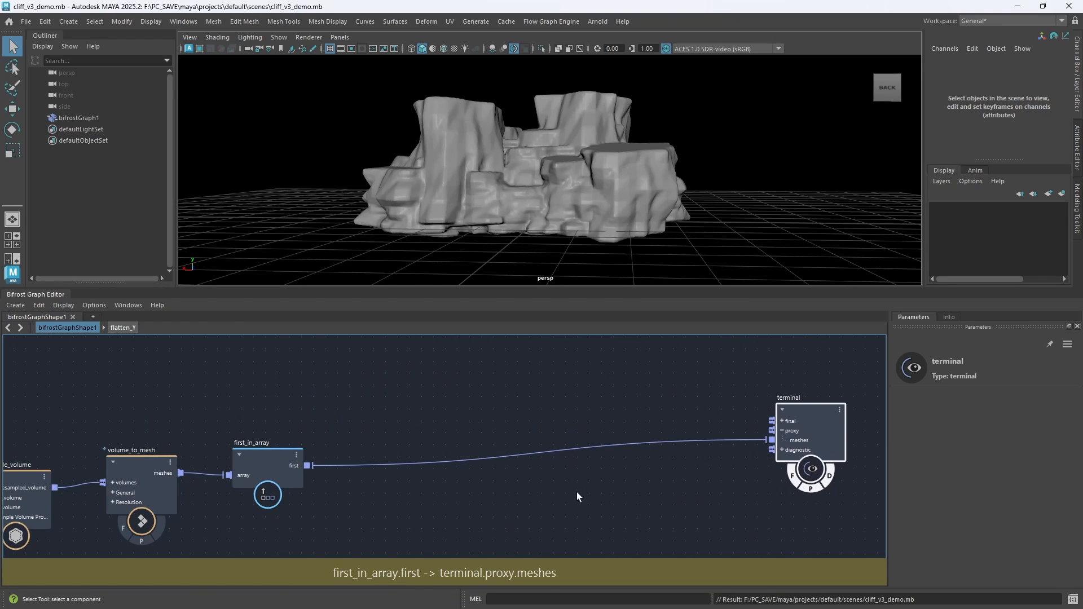
middle_click_drag(577, 492, 542, 457, "alt")
left_click_drag(763, 382, 809, 410)
middle_click_drag(560, 482, 517, 469, "alt")
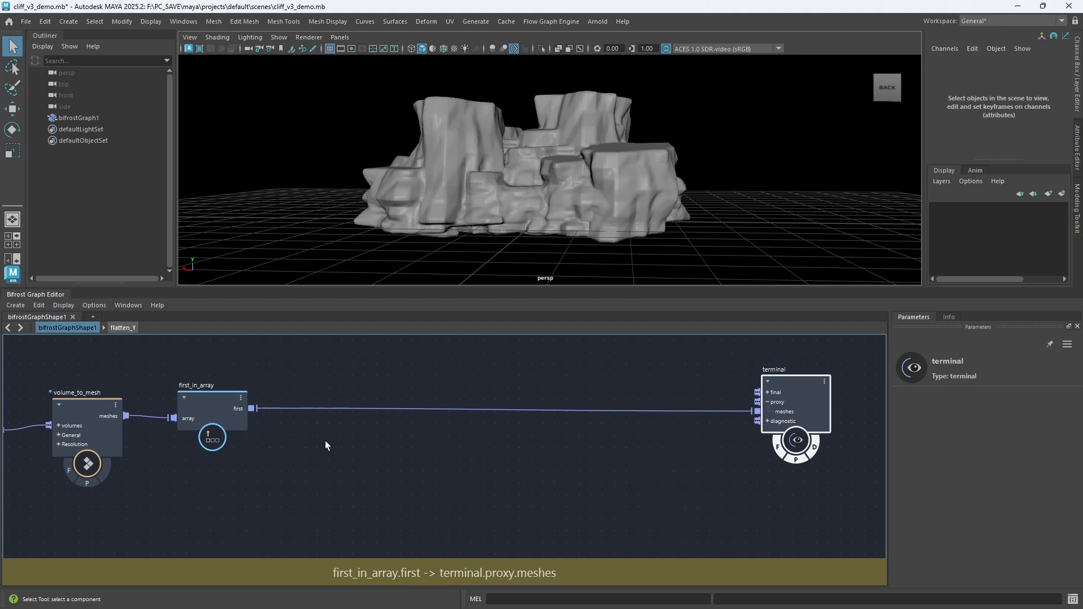
Add an update_mesh_normals node to the graph in the free space between first_in_array and the terminal
left_click(389, 445)
key("Tab")
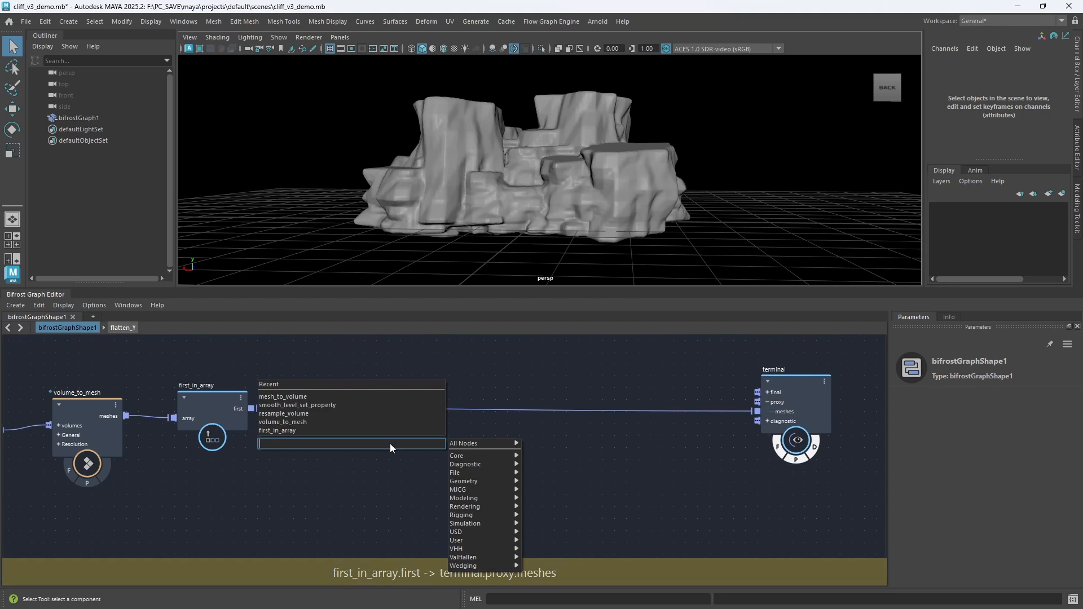
type("updat")
key("Down")
key("Down")
key("Down")
key("Down")
key("Down")
key("Down")
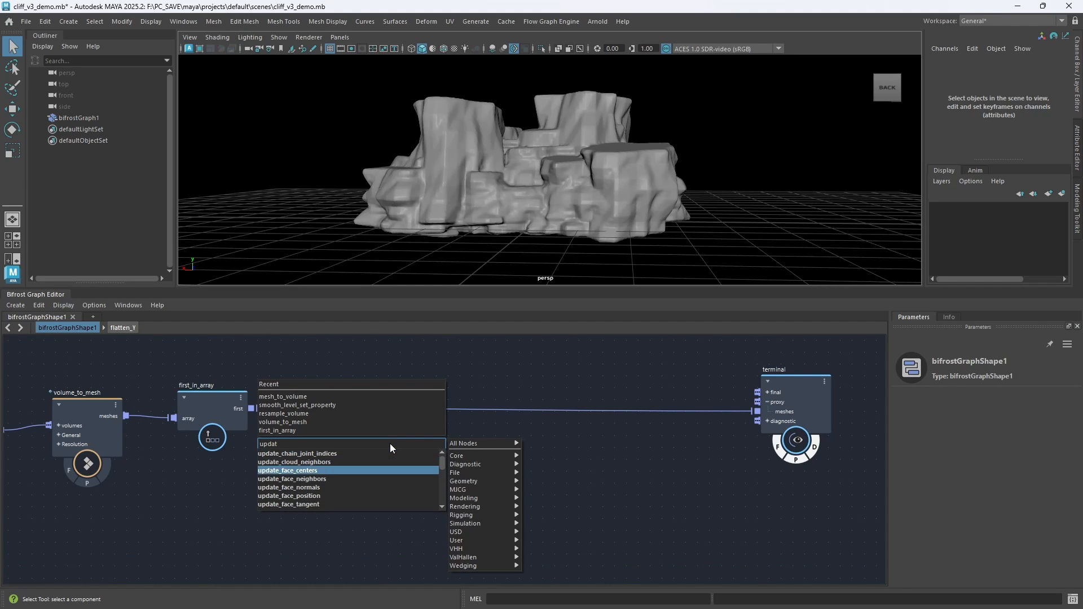
type("p")
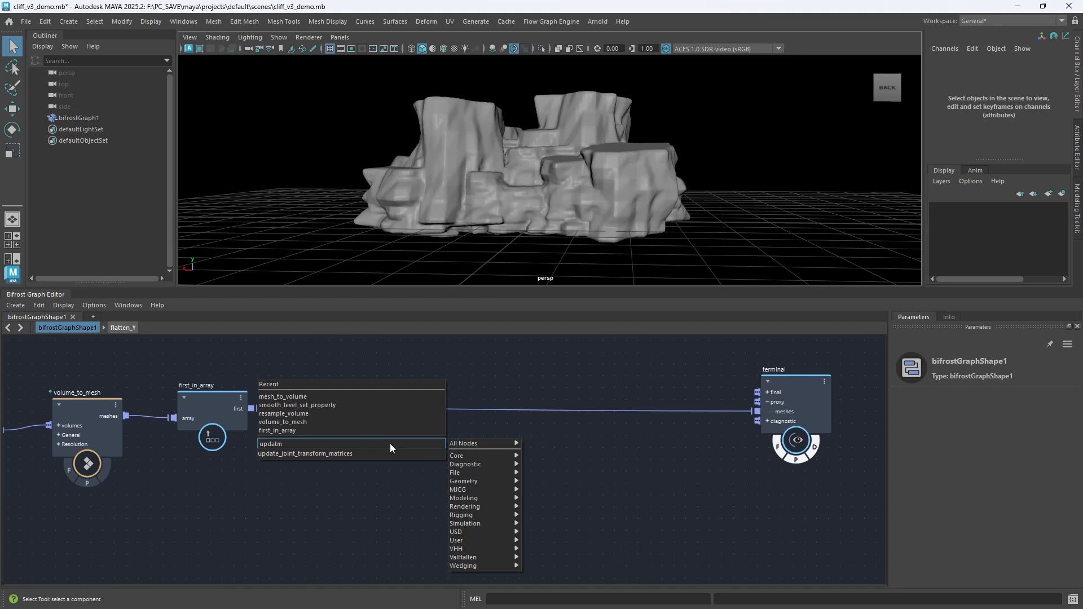
key("BackSpace")
type("_m")
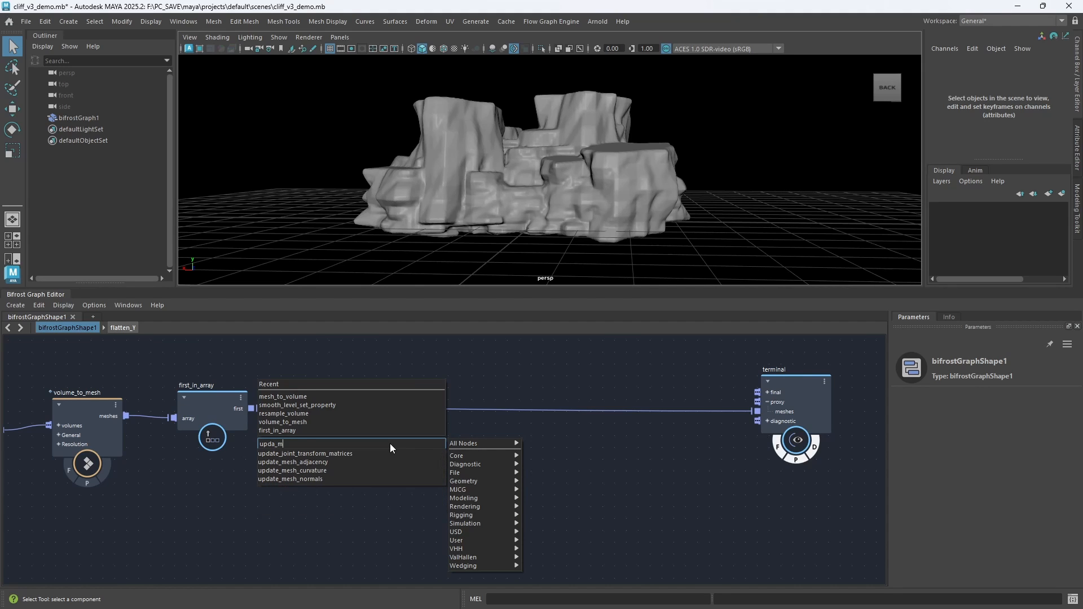
key("Down")
key("Down")
key("Down")
key("Down")
key("Return")
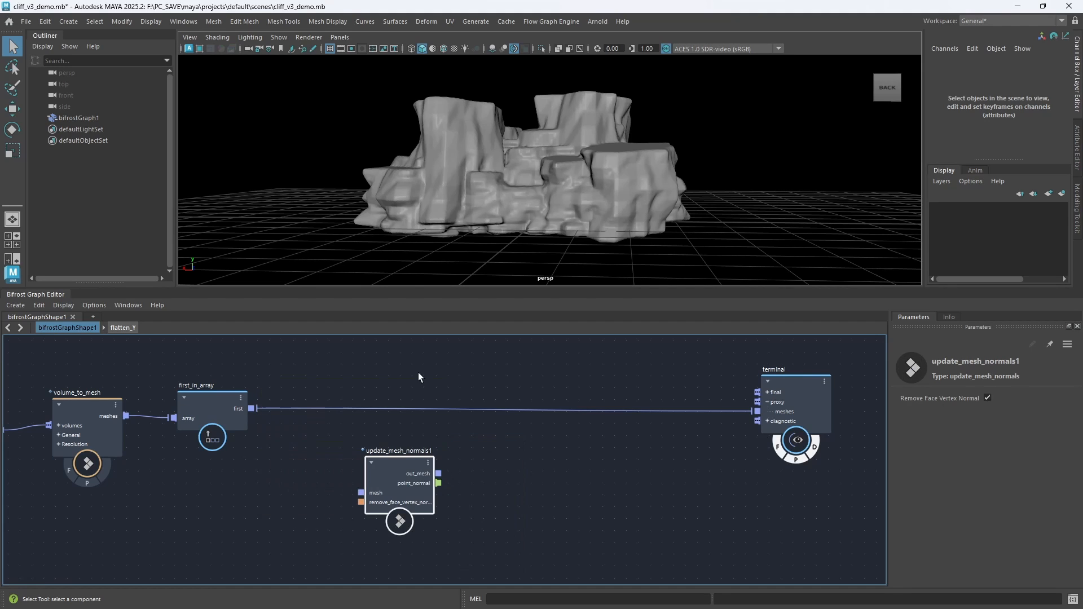
Insert the update_mesh_normals node into the link between first_in_array and the terminal using its out_mesh output, placed close to first_in_array
left_click_drag(402, 485, 354, 402)
left_click(357, 410)
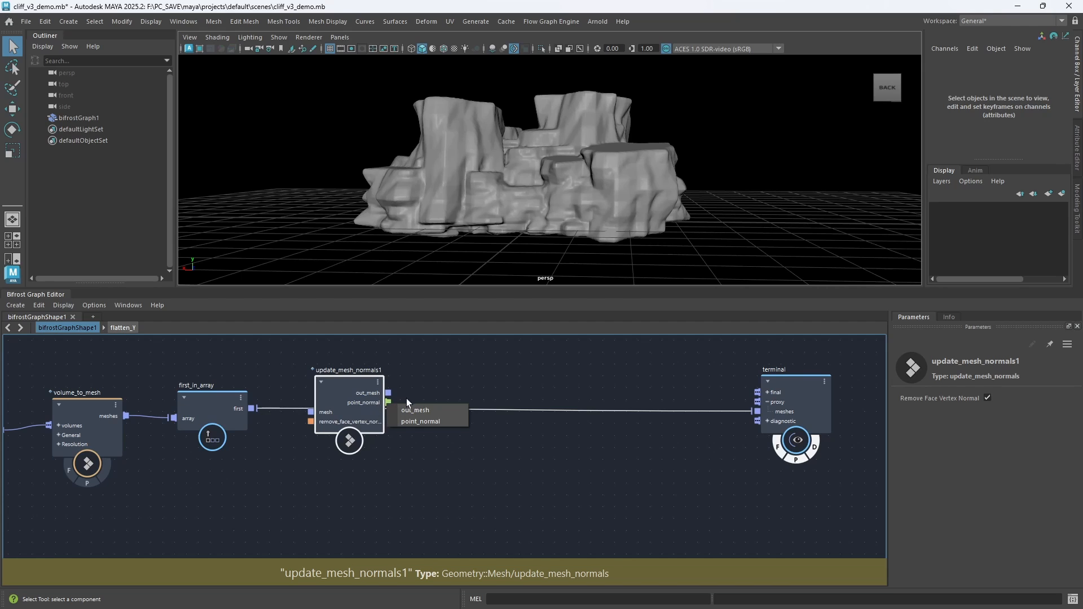
left_click(415, 410)
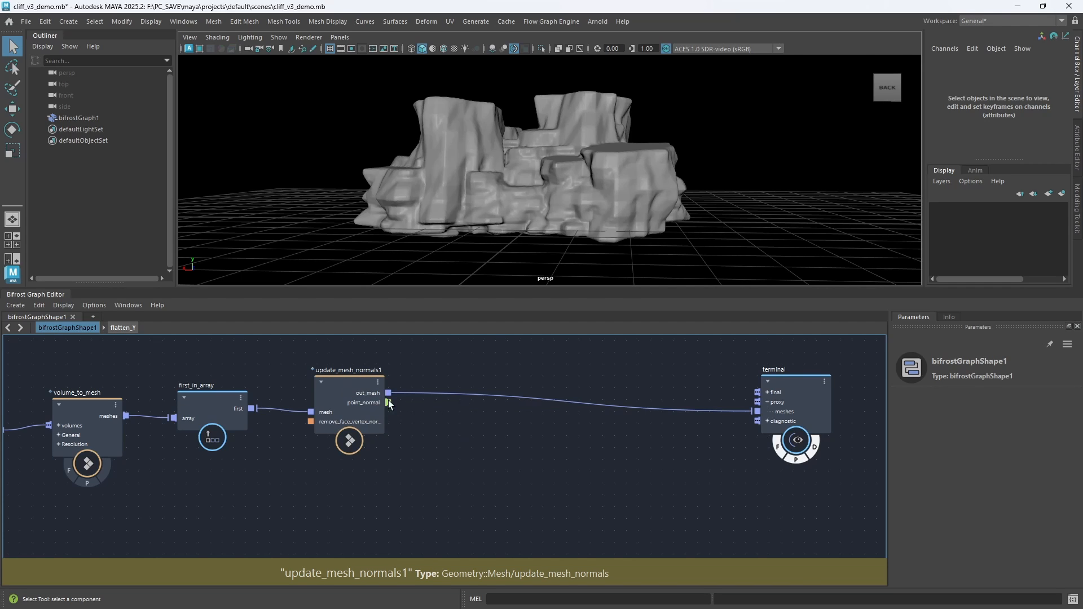
left_click_drag(358, 397, 332, 391)
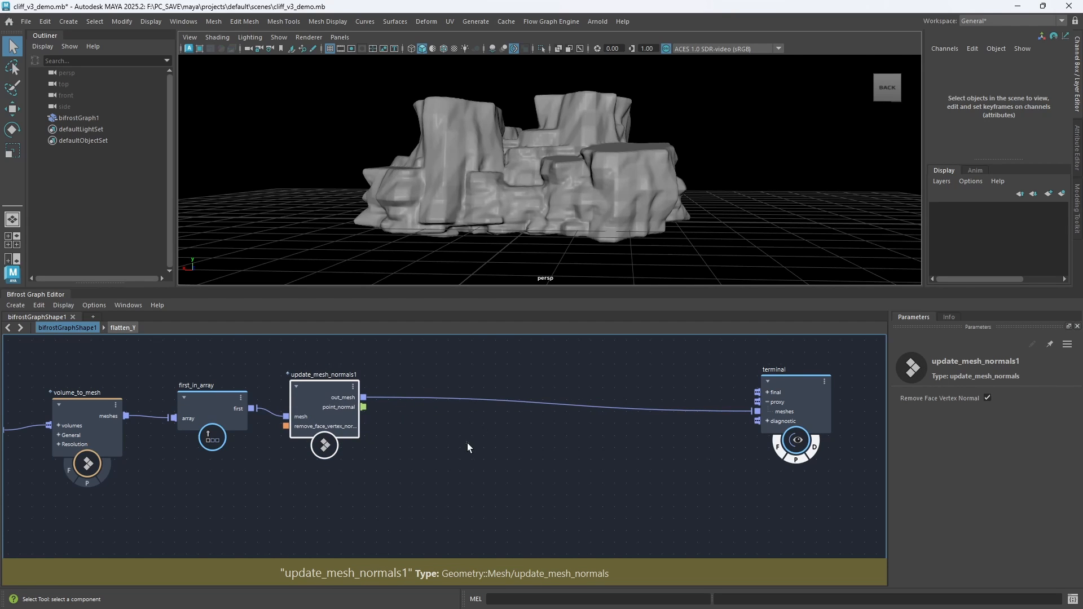
Add a dot node that takes point_normal as its first input and uses 0, 1, 0 as its Second vector
key("Tab")
type("dot")
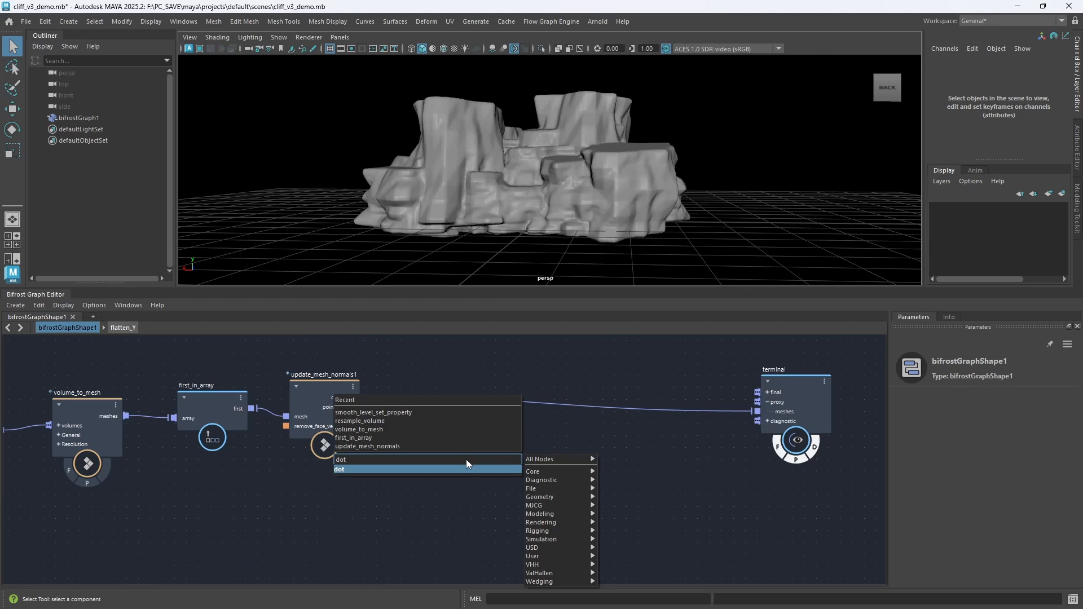
key("Return")
left_click_drag(363, 406, 437, 498)
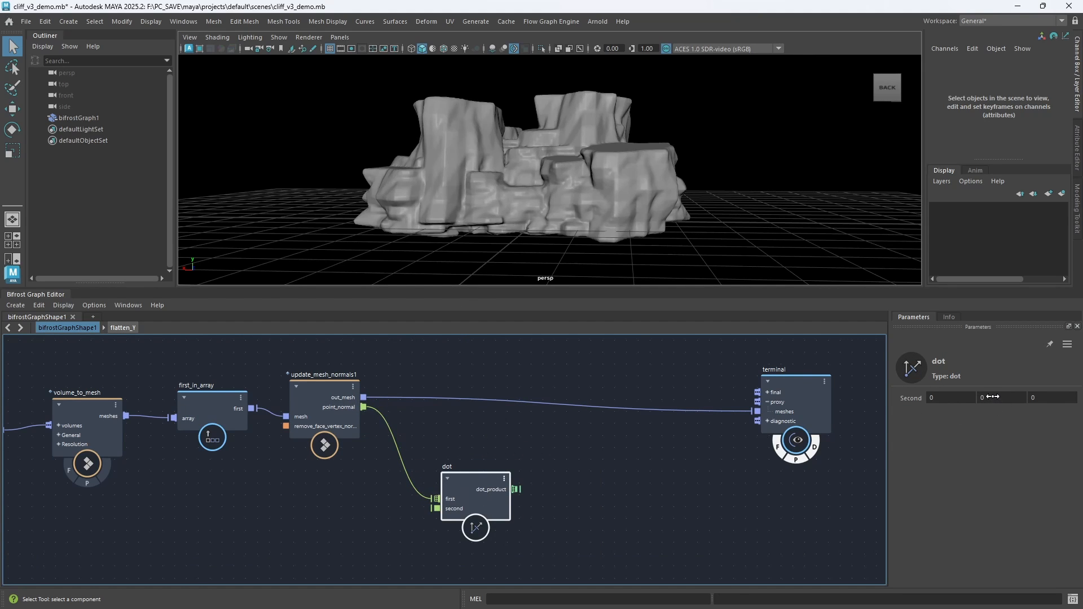
left_click(987, 397)
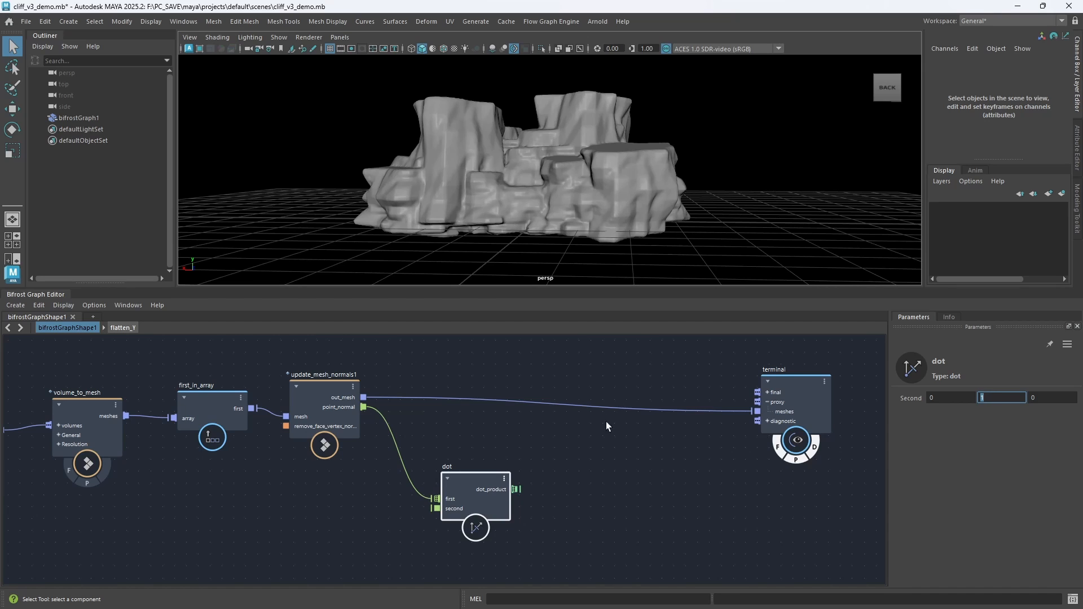
Add an assign_diagnostic_material node to the graph between the dot node and the terminal
scroll(580, 450, "up", 2)
middle_click_drag(579, 451, 542, 443, "alt")
scroll(569, 441, "down", 3)
right_click_drag(536, 458, 530, 446, "alt")
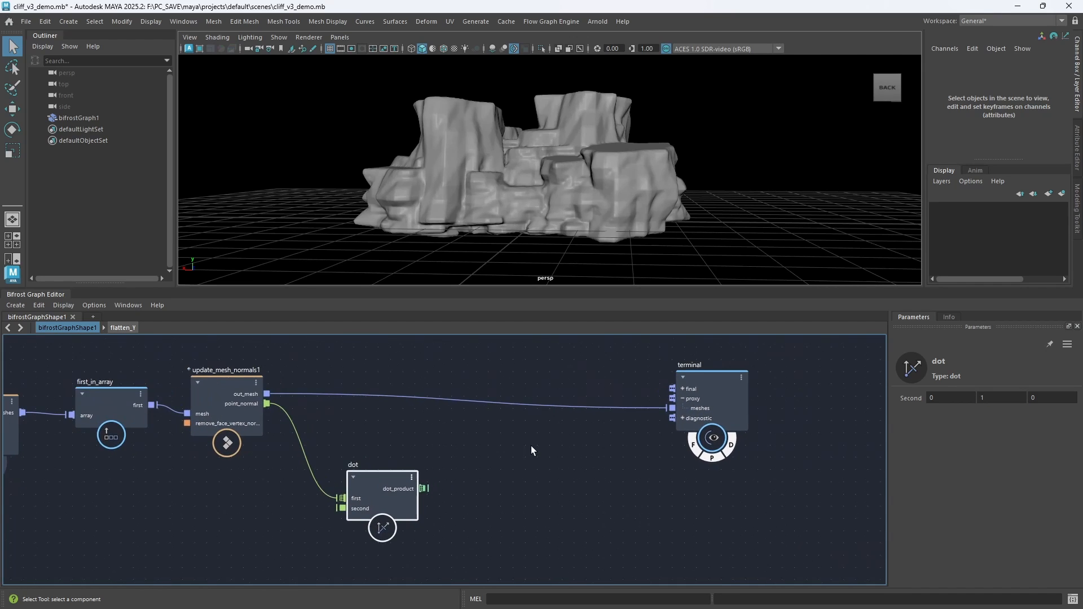
middle_click_drag(558, 448, 532, 454, "alt")
right_click_drag(532, 447, 532, 456, "alt")
middle_click_drag(533, 454, 519, 454, "alt")
right_click_drag(519, 455, 522, 445, "alt")
middle_click_drag(521, 445, 505, 446, "alt")
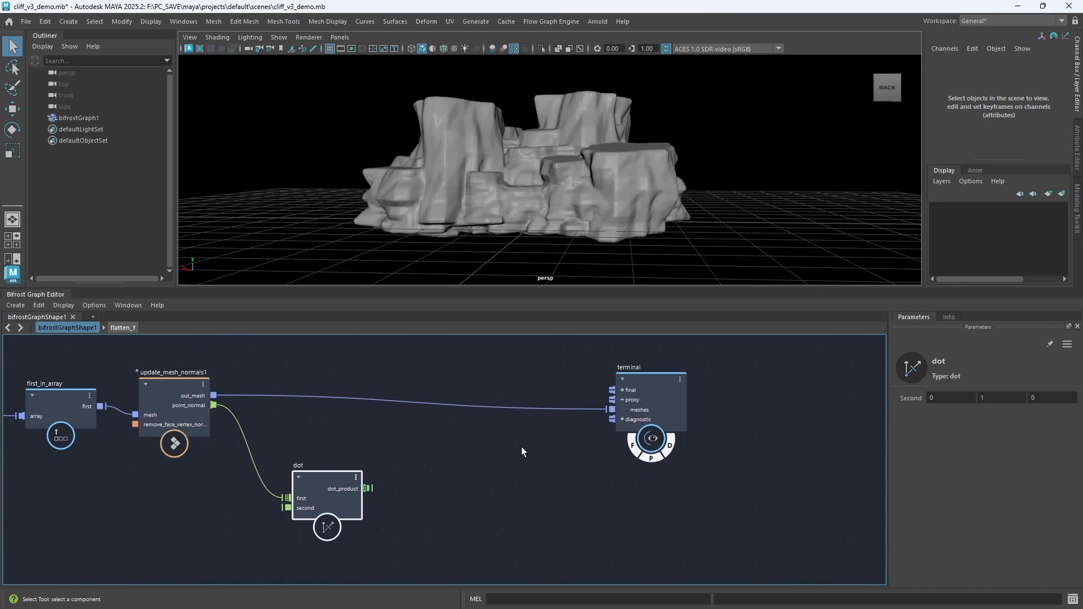
left_click(494, 472)
key("Tab")
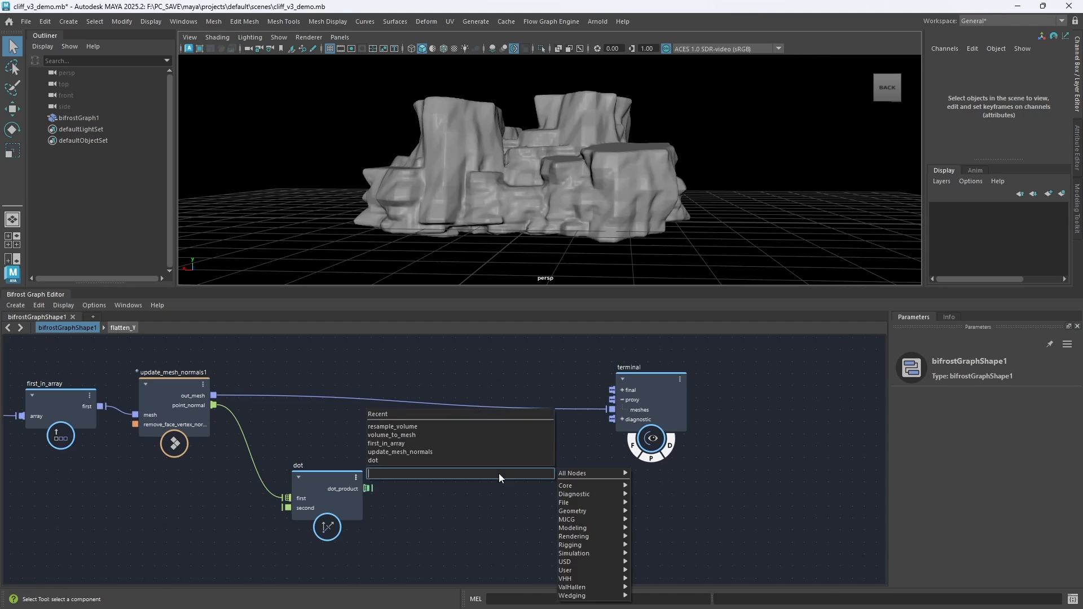
type("dis")
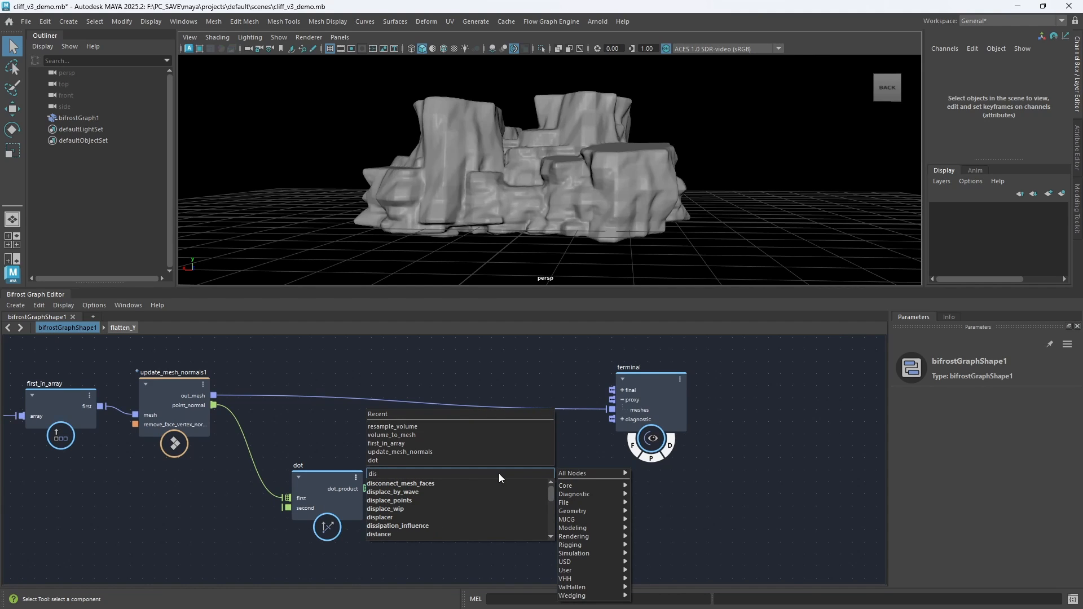
key("BackSpace")
type("agn")
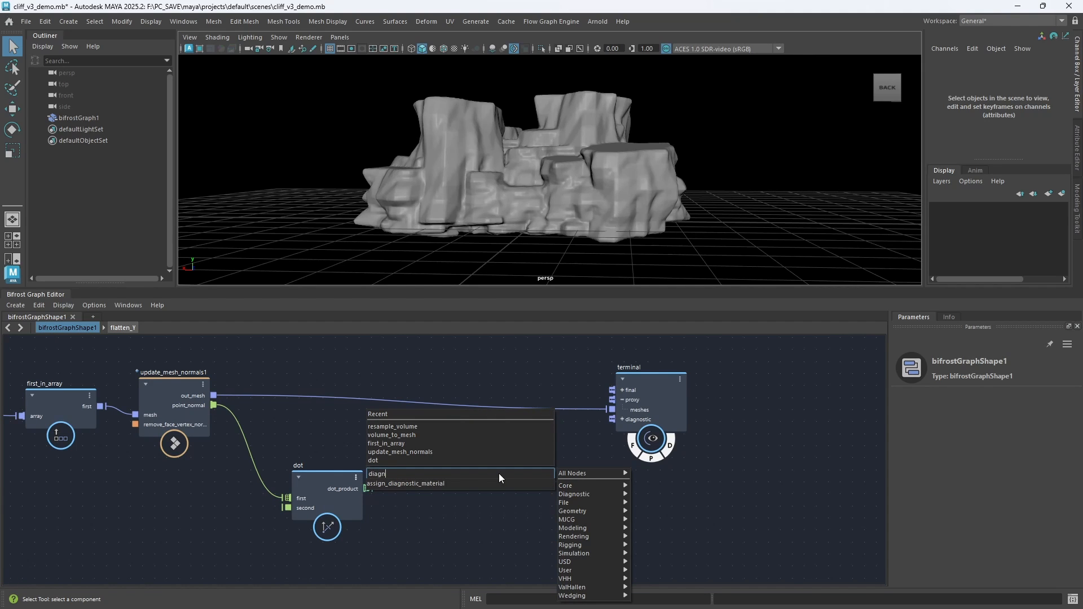
key("Down")
key("Return")
Route out_mesh through assign_diagnostic_material to the terminal's proxy input, with dot_product feeding the material's emission_color
mouse_move(513, 375)
left_mouse_down()
mouse_move(525, 451)
mouse_move(482, 419)
left_mouse_up()
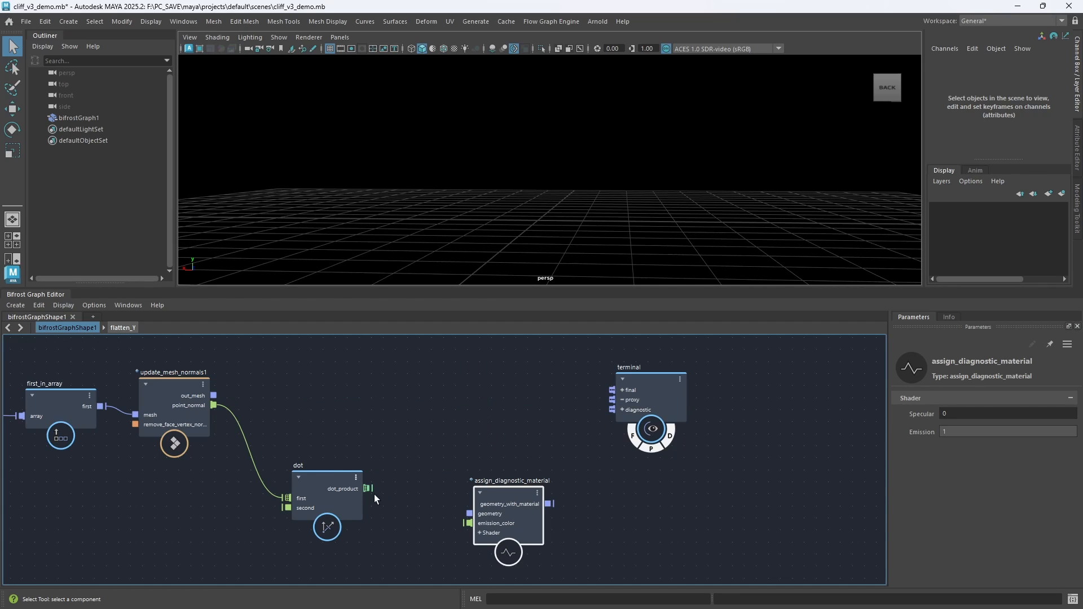
left_click_drag(371, 489, 396, 494)
left_click_drag(458, 512, 214, 397)
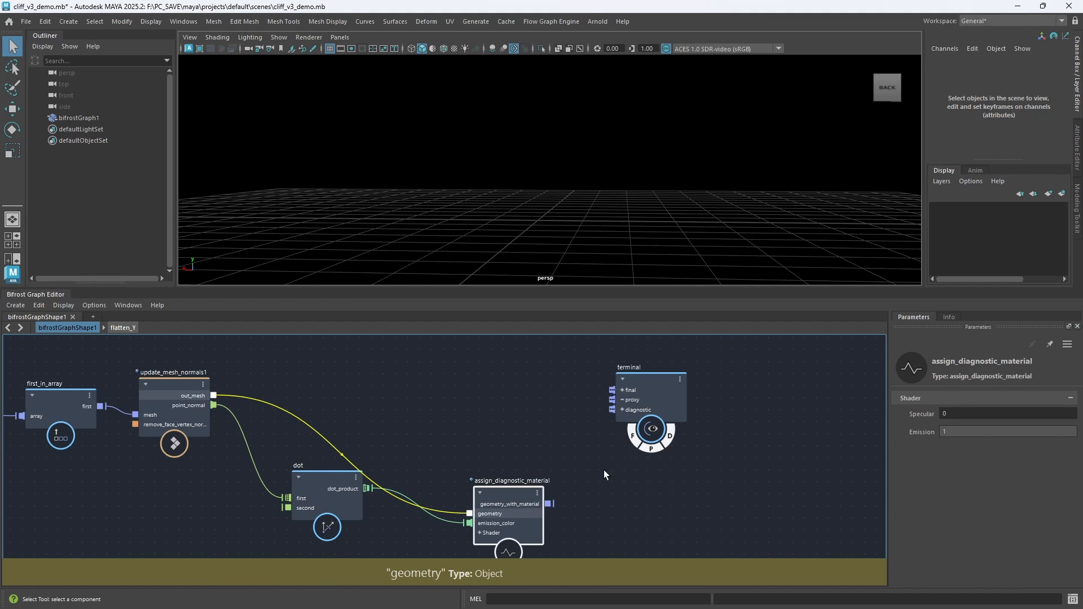
left_click_drag(505, 503, 609, 401)
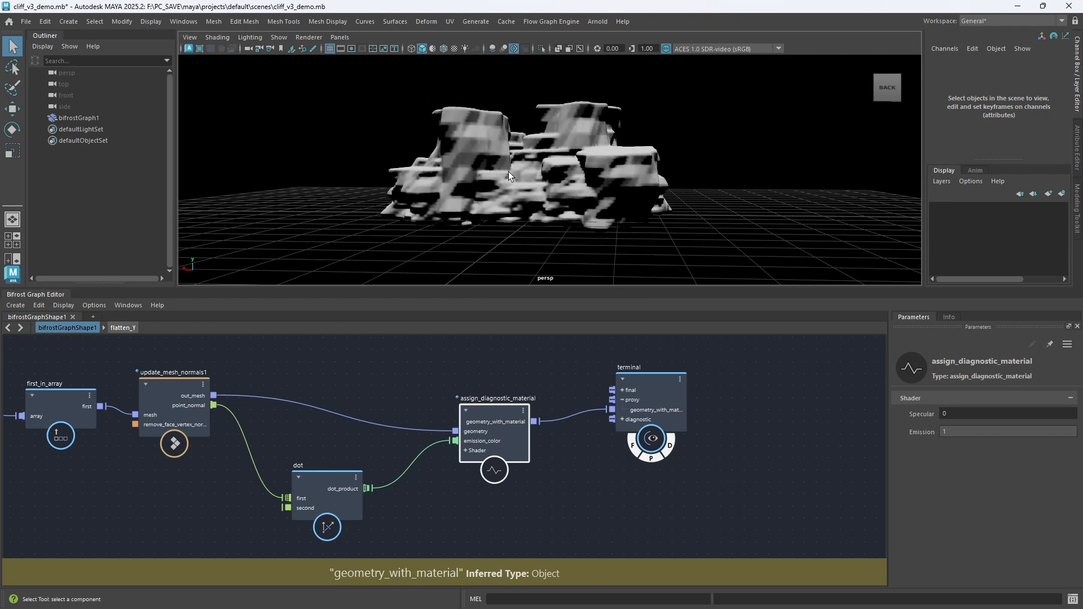
Check the diagnostic shading from below and above, and set the dot node's Second vector to 1, 0, 1
left_click_drag(508, 171, 497, 147, "alt")
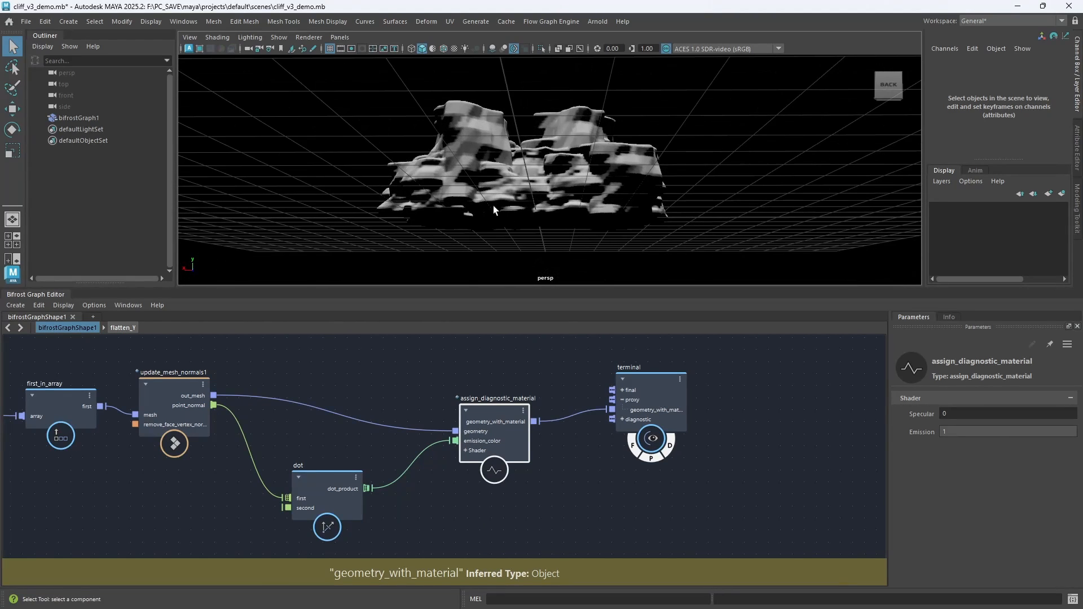
left_click(345, 485)
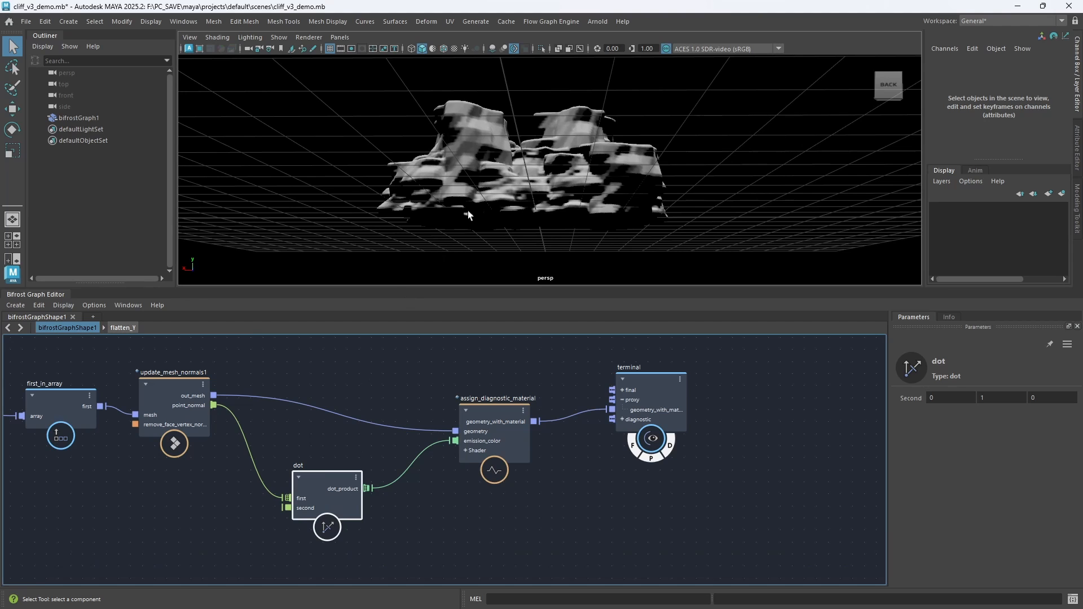
left_click_drag(468, 210, 507, 220, "alt")
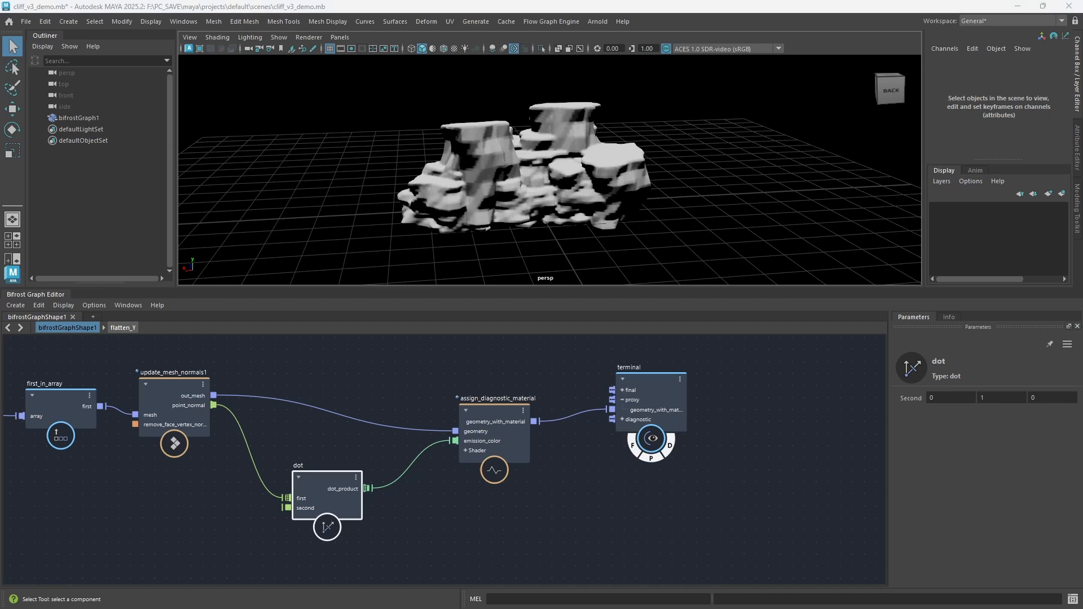
left_click(946, 398)
type("1")
key("Tab")
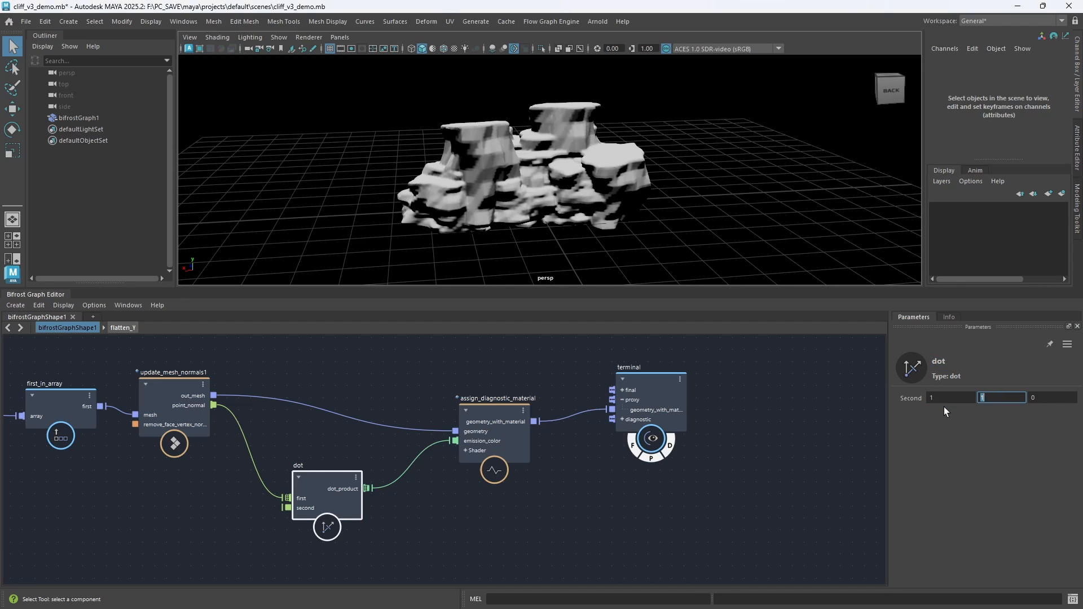
type("0")
key("Tab")
type("1")
key("Return")
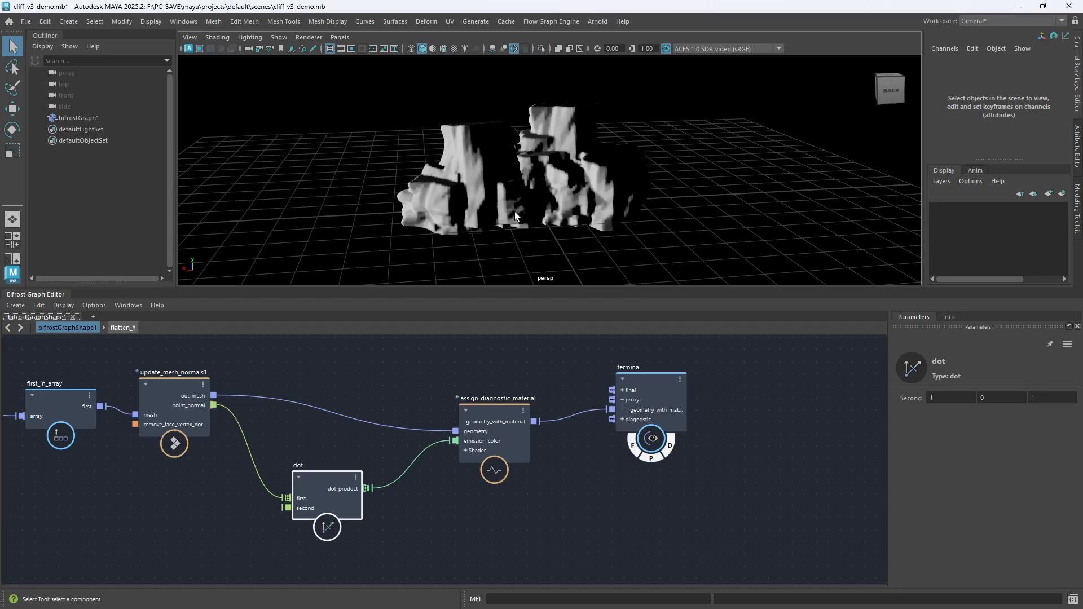
Examine the cliff's dot-product shading from several sides
mouse_move(584, 218)
left_mouse_down("alt")
mouse_move(612, 196)
mouse_move(483, 169)
mouse_move(723, 169)
mouse_move(572, 176)
mouse_move(578, 189)
left_mouse_up("alt")
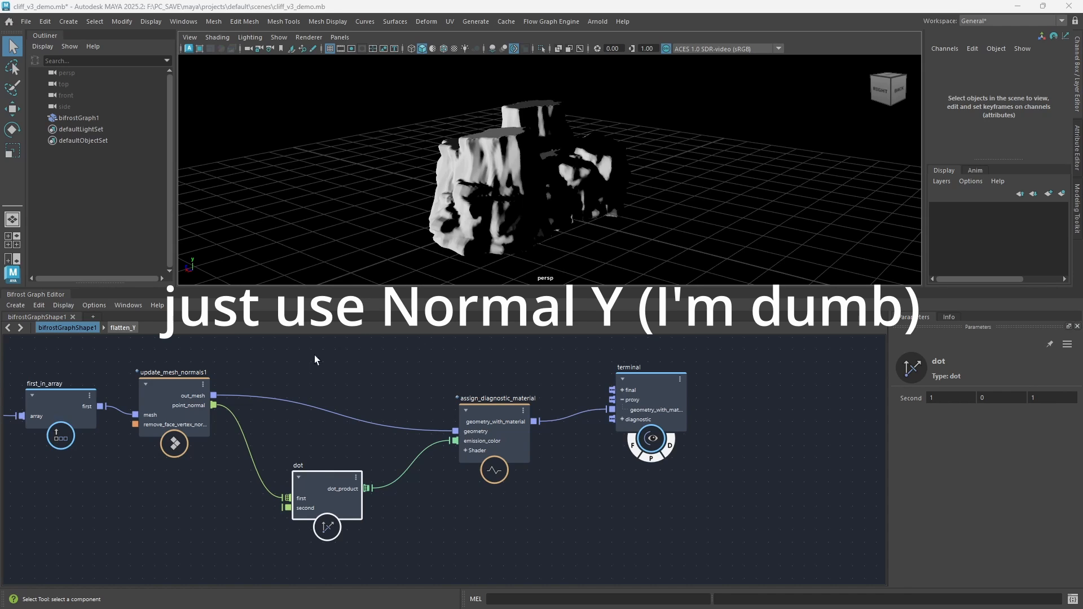
mouse_move(316, 440)
middle_mouse_down()
mouse_move(353, 415)
mouse_move(325, 424)
middle_mouse_up()
scroll(361, 403, "up", 1)
scroll(533, 167, "down", 2)
left_click_drag(534, 162, 728, 187, "alt")
key("F9")
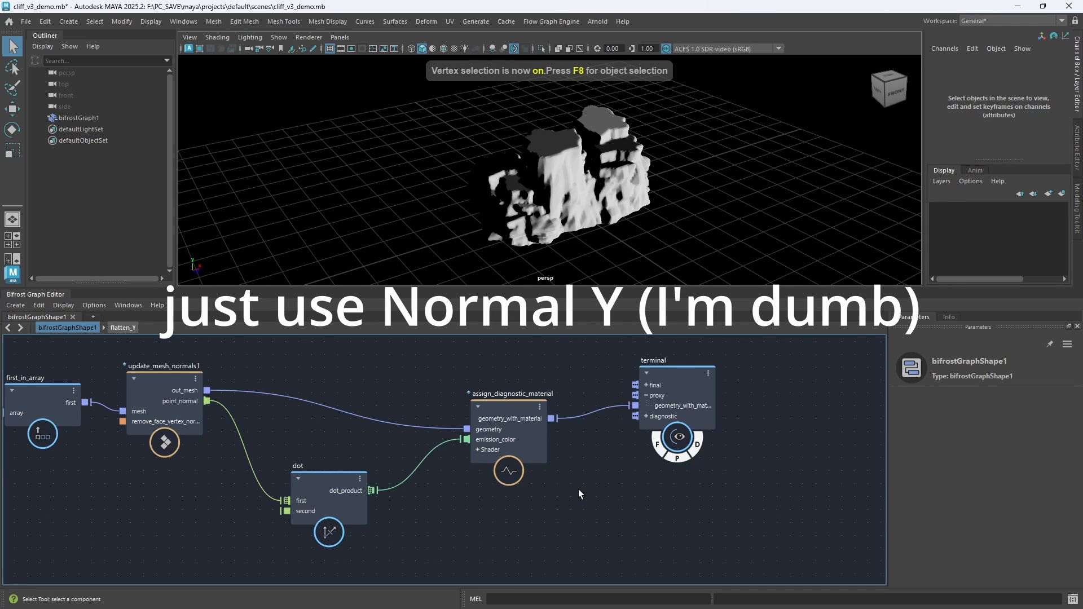
scroll(559, 153, "down", 2)
middle_click_drag(434, 460, 435, 458, "alt")
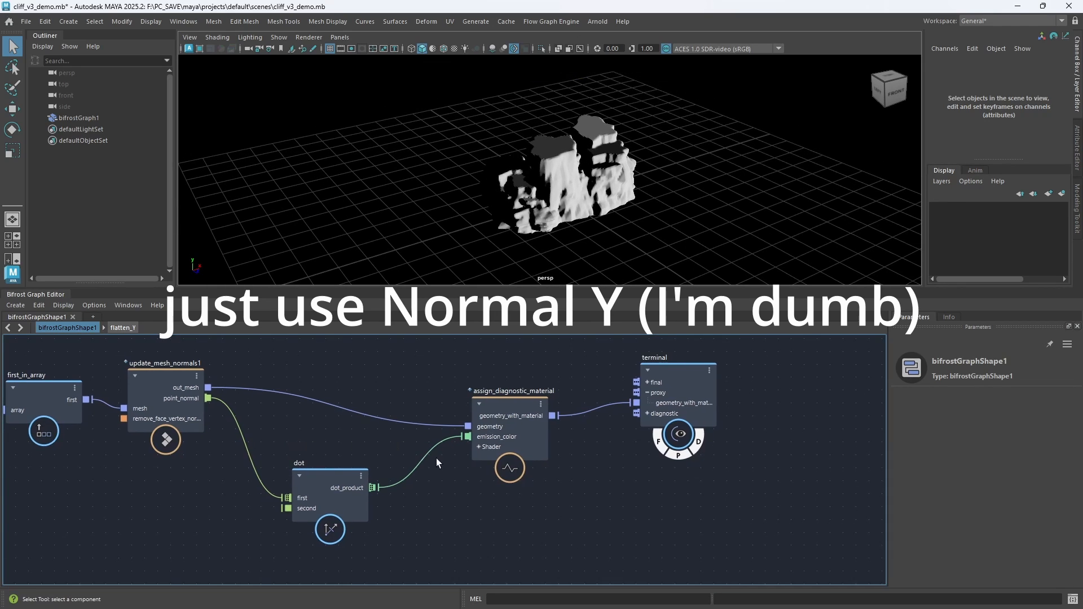
Reconnect out_mesh of update_mesh_normals directly to the terminal's proxy input and delete the dot and assign_diagnostic_material nodes
left_click_drag(445, 478, 401, 434, "ctrl+alt+shift")
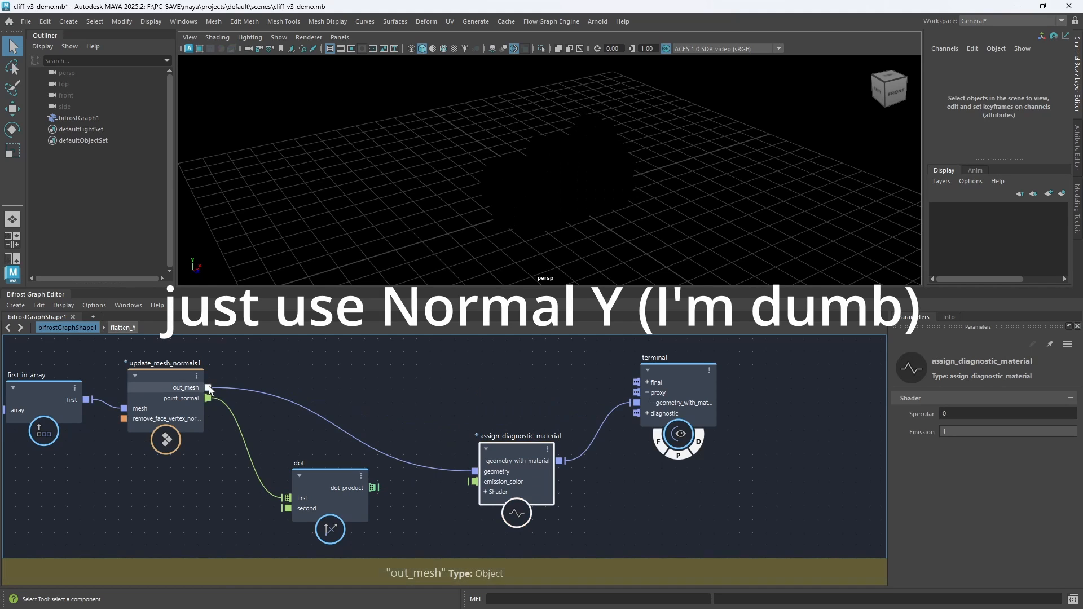
left_click_drag(208, 388, 636, 402)
left_click_drag(586, 525, 283, 435)
key("Delete")
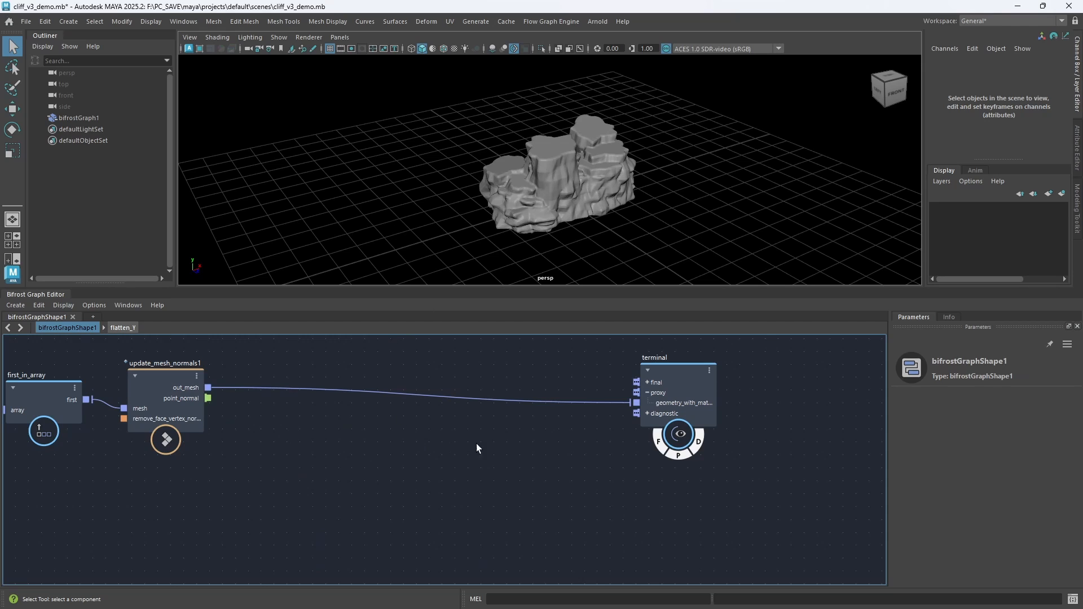
Add a displace_points node to the graph in the free space before the terminal
scroll(477, 443, "down", 3)
right_click_drag(413, 427, 435, 422, "alt")
middle_click_drag(434, 422, 420, 420, "alt")
right_click_drag(420, 421, 444, 420, "alt")
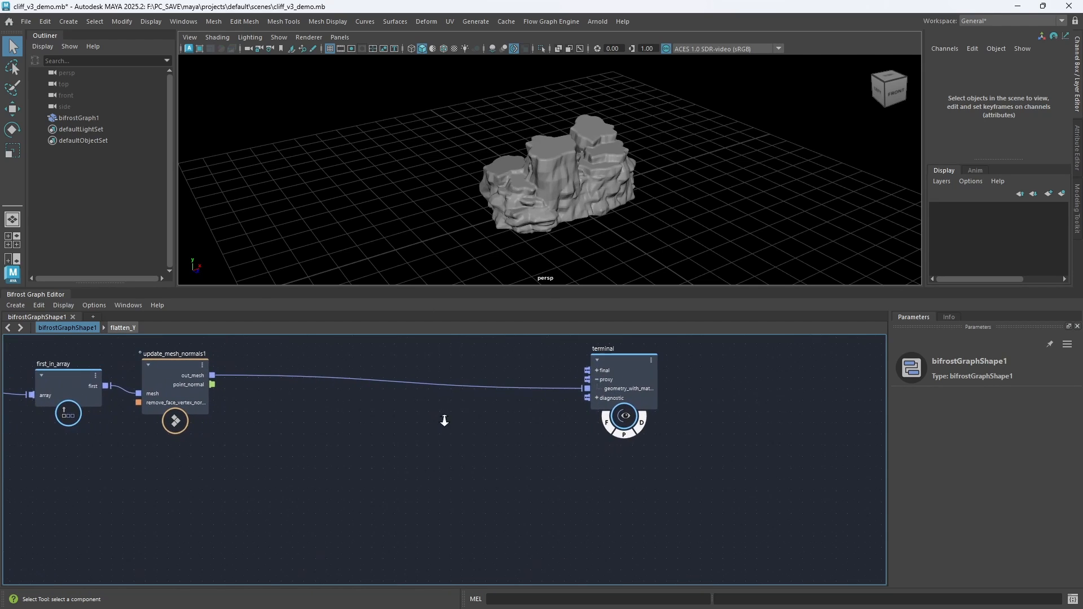
middle_click_drag(506, 426, 455, 436, "alt")
key("Tab")
type("displ")
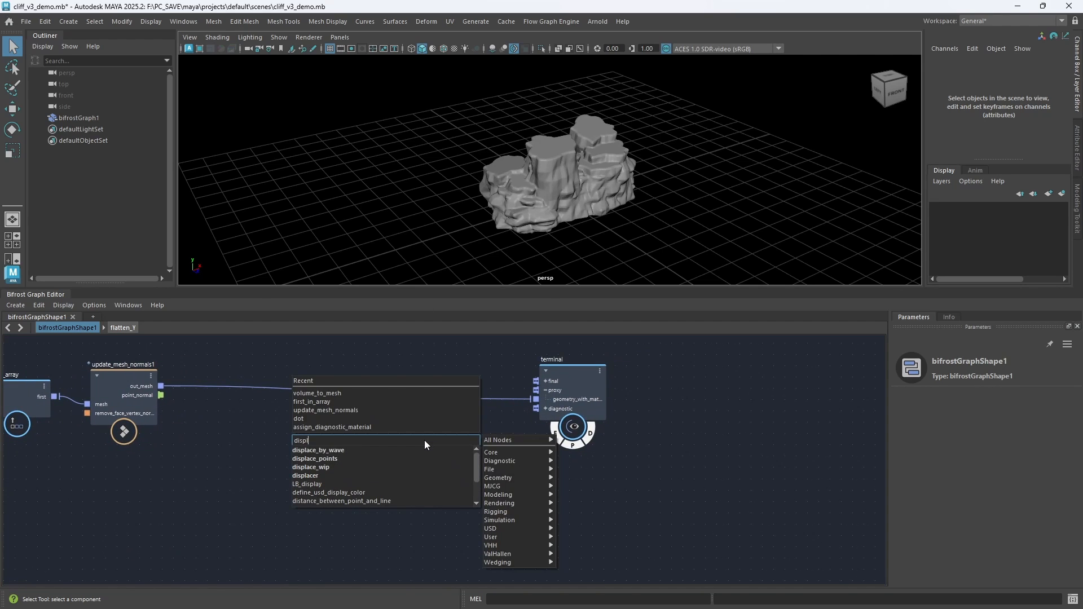
key("Down")
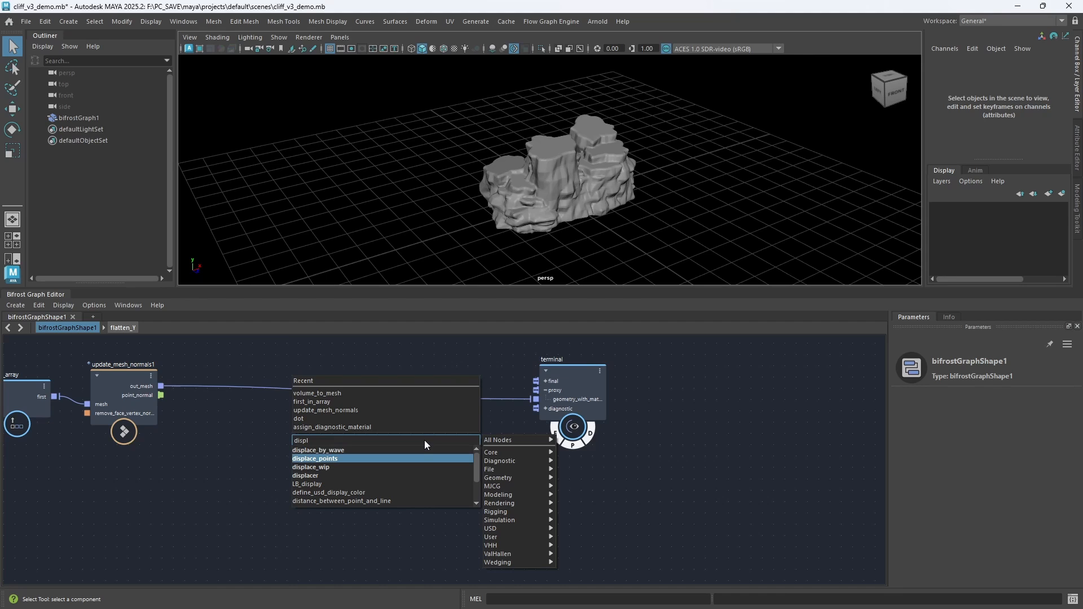
key("Return")
Insert the displace_points node into the link from update_mesh_normals to the terminal, placed close to the terminal
left_click_drag(426, 455, 426, 385)
left_click(433, 406)
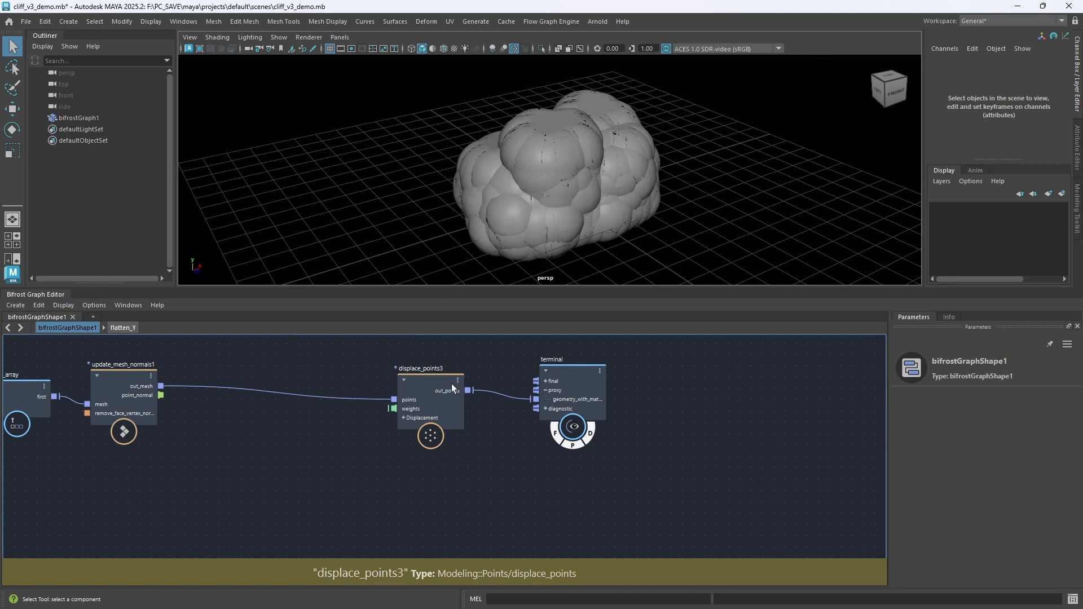
left_click_drag(451, 383, 480, 384)
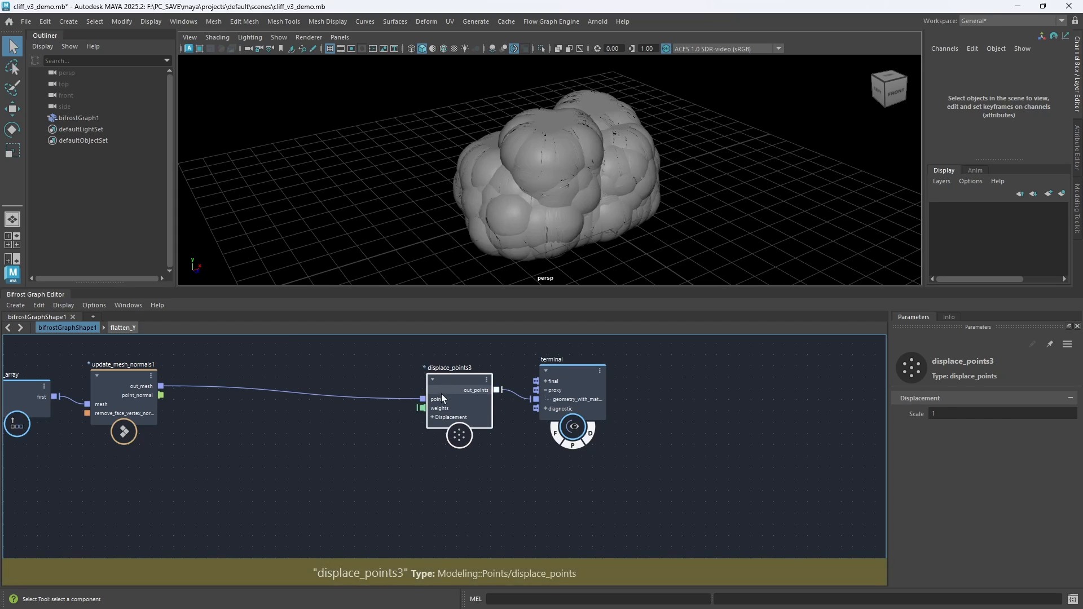
middle_click_drag(298, 454, 377, 423)
scroll(331, 439, "up", 1)
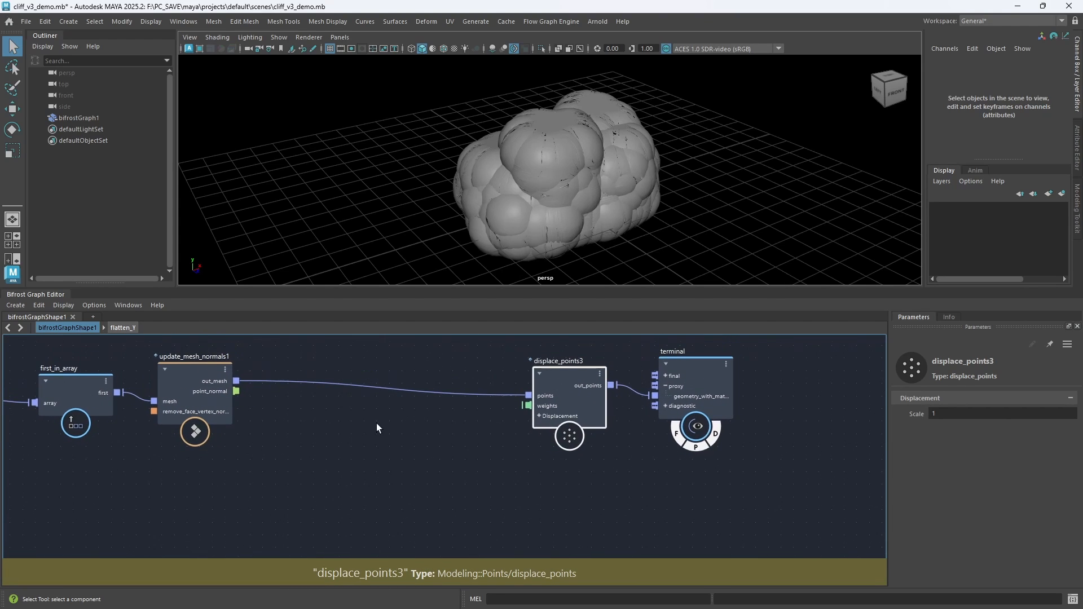
Add a Triplanar node to the graph in the free space below the link from update_mesh_normals to displace_points
left_click(334, 444)
key("Tab")
type("trip")
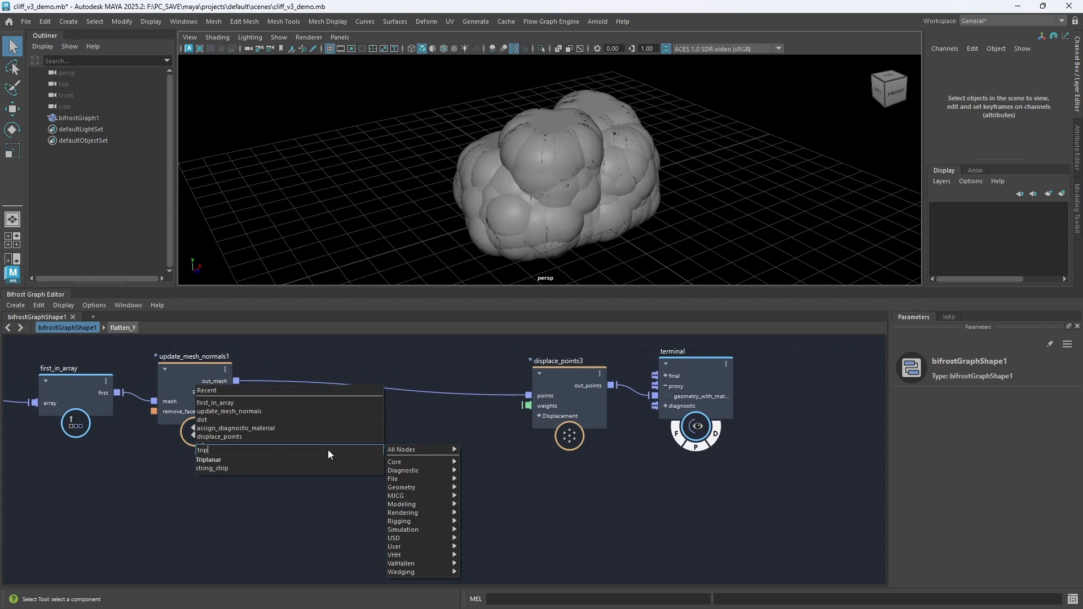
key("Down")
key("Return")
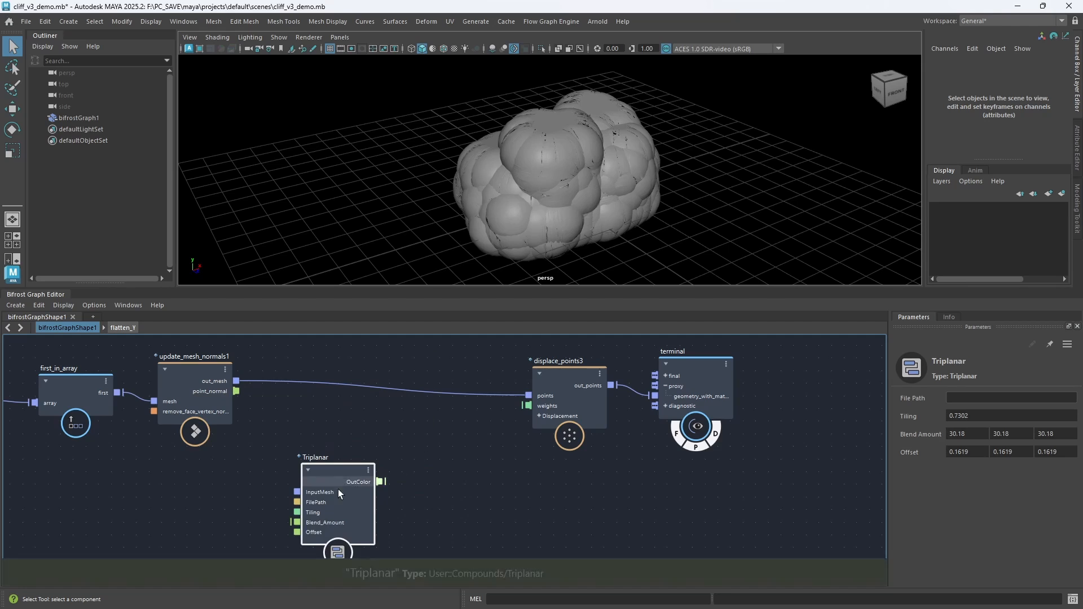
Examine the node network inside the Triplanar compound, including its texture sampling and blending nodes, and return to bifrostGraphShape1
double_click(337, 446)
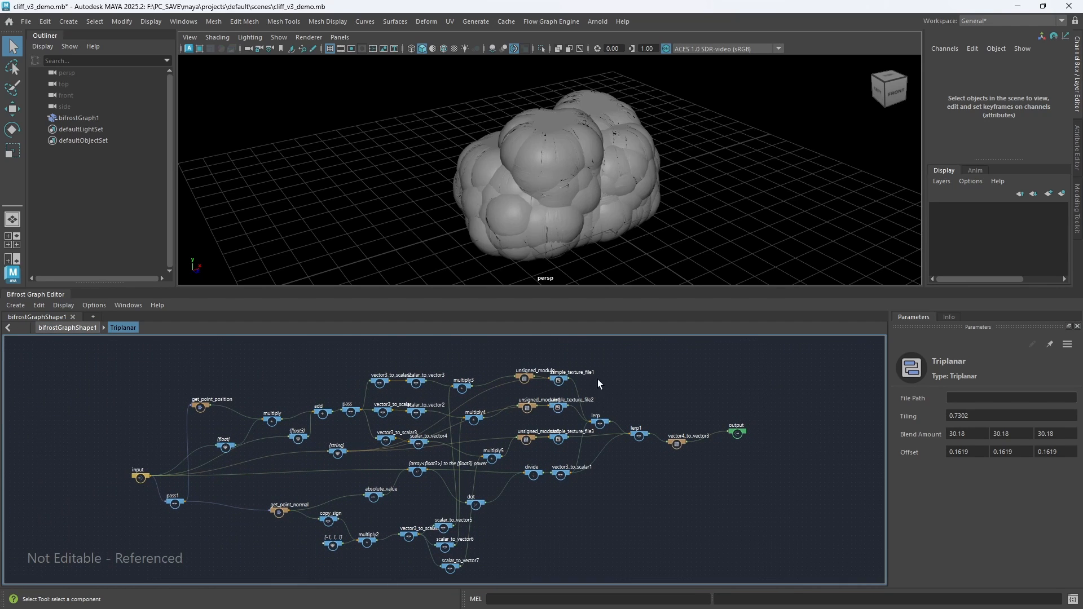
scroll(595, 373, "up", 4)
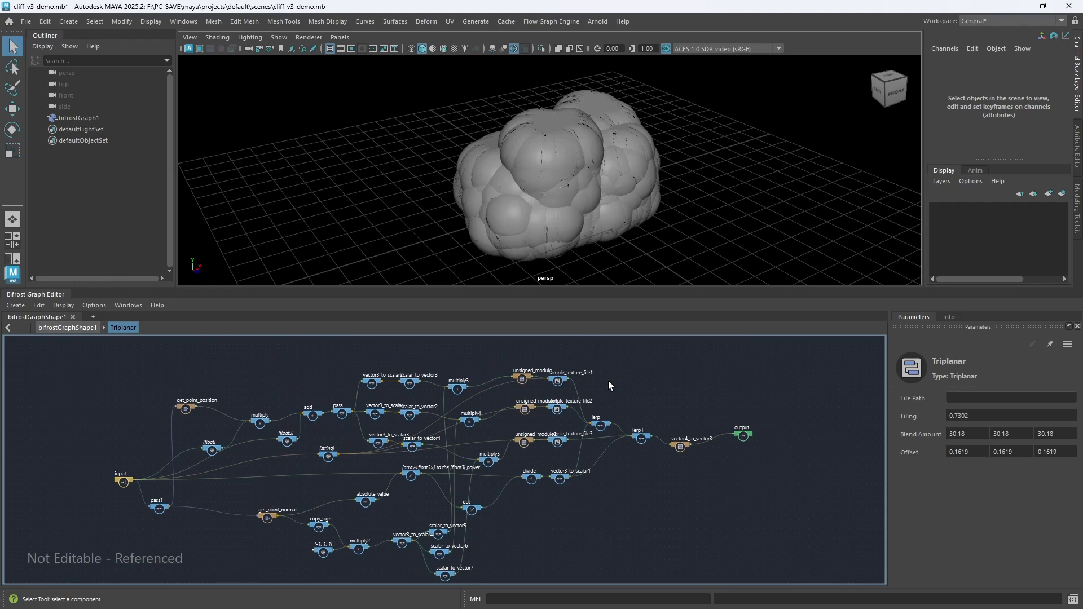
scroll(604, 370, "down", 4)
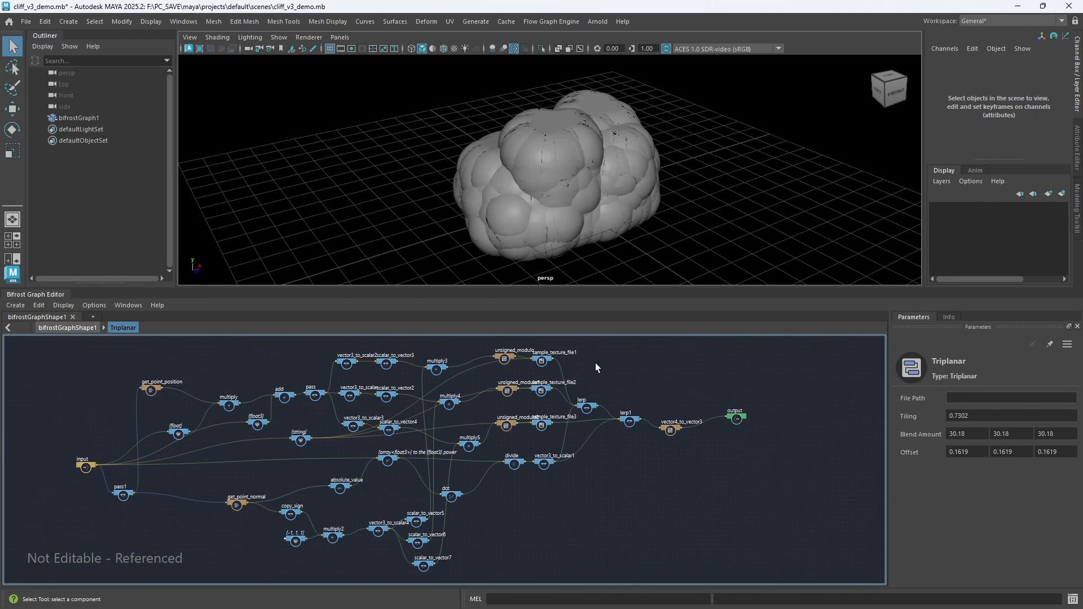
right_click_drag(577, 379, 614, 358, "alt")
middle_click_drag(577, 385, 588, 364, "alt")
mouse_move(589, 364)
right_mouse_down("alt")
mouse_move(595, 374)
mouse_move(602, 353)
right_mouse_up("alt")
middle_click_drag(593, 358, 595, 375, "alt")
right_click_drag(594, 375, 599, 381, "alt")
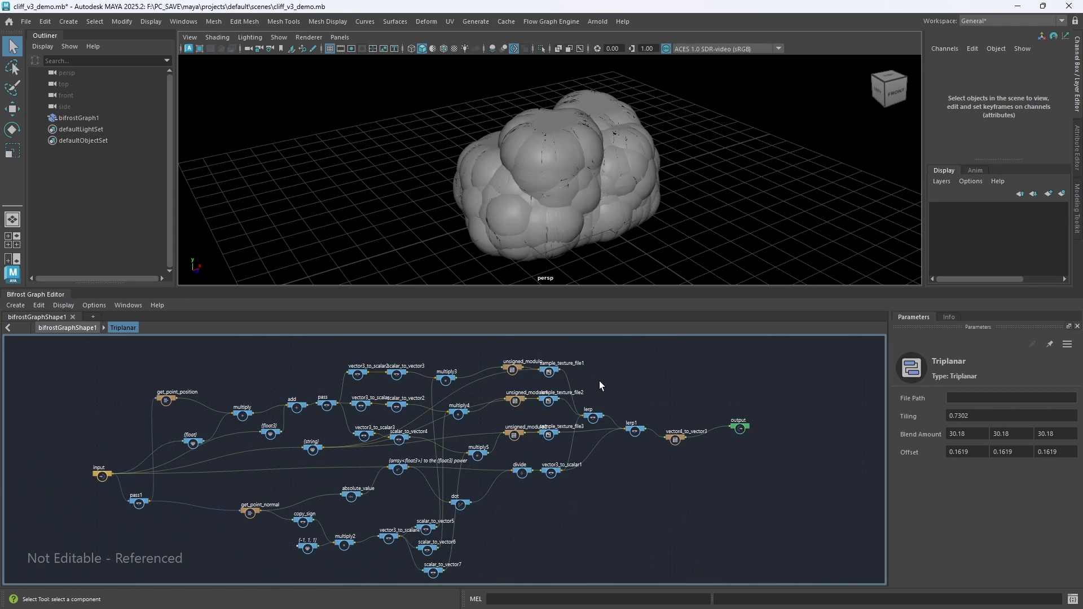
middle_click_drag(599, 381, 587, 367, "alt")
right_click_drag(587, 367, 607, 357, "alt")
middle_click_drag(586, 382, 598, 376, "alt")
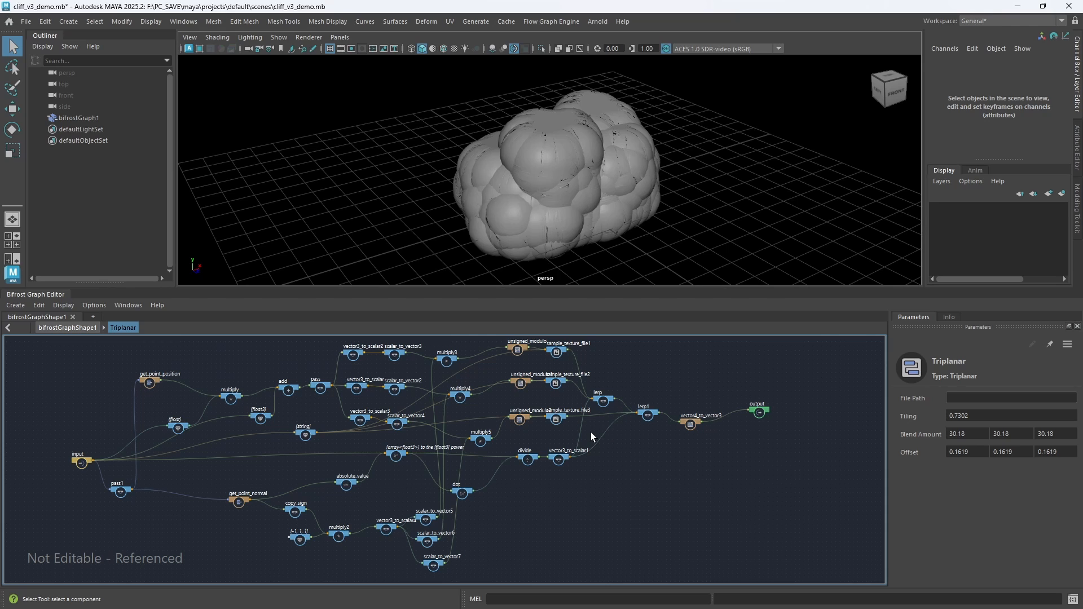
scroll(632, 458, "up", 1)
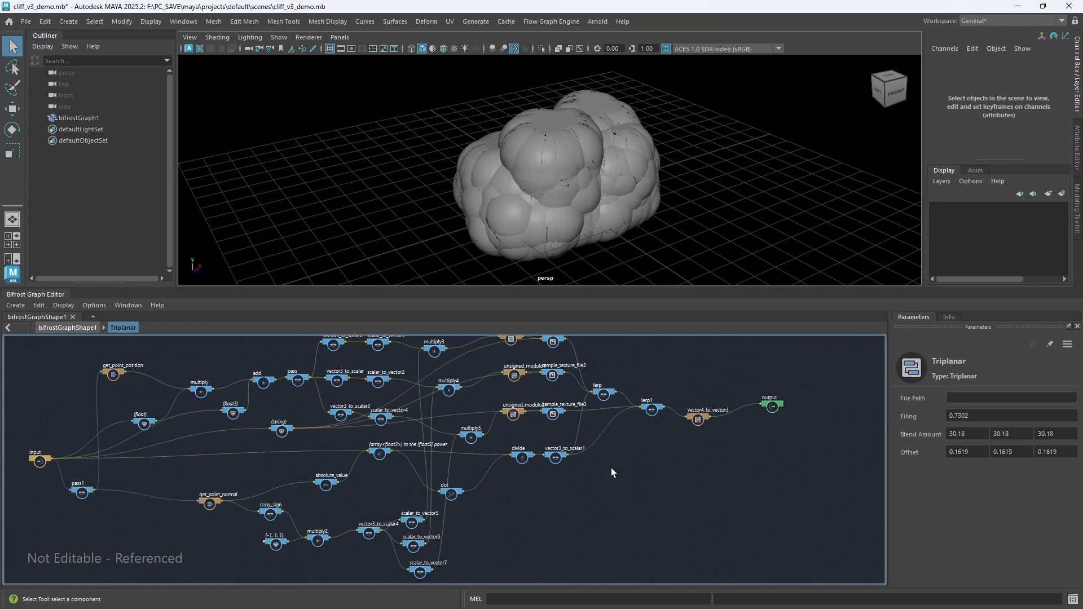
scroll(624, 468, "down", 2)
mouse_move(643, 449)
middle_mouse_down("alt")
mouse_move(619, 468)
mouse_move(626, 456)
middle_mouse_up("alt")
scroll(633, 463, "up", 1)
scroll(624, 459, "down", 2)
scroll(630, 457, "up", 1)
scroll(631, 459, "down", 1)
scroll(617, 458, "up", 1)
scroll(632, 459, "down", 1)
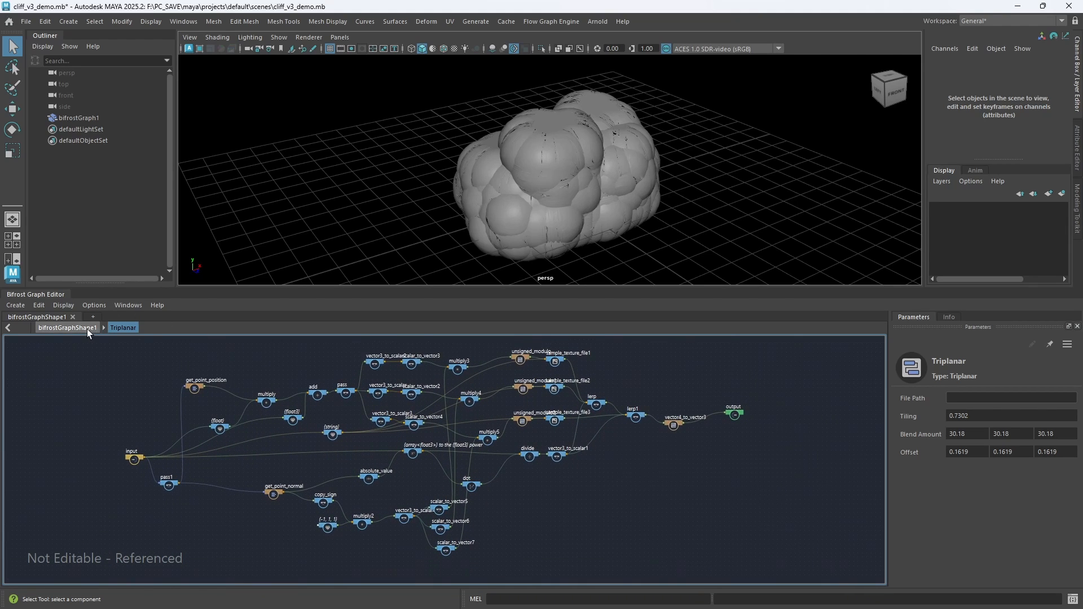
left_click(87, 329)
Connect out_mesh of update_mesh_normals to the Triplanar node's InputMesh, keeping its link to displace_points
scroll(421, 420, "up", 1)
scroll(426, 434, "down", 2)
mouse_move(420, 411)
middle_mouse_down("alt")
mouse_move(412, 429)
mouse_move(430, 431)
middle_mouse_up("alt")
left_click_drag(329, 460, 346, 460)
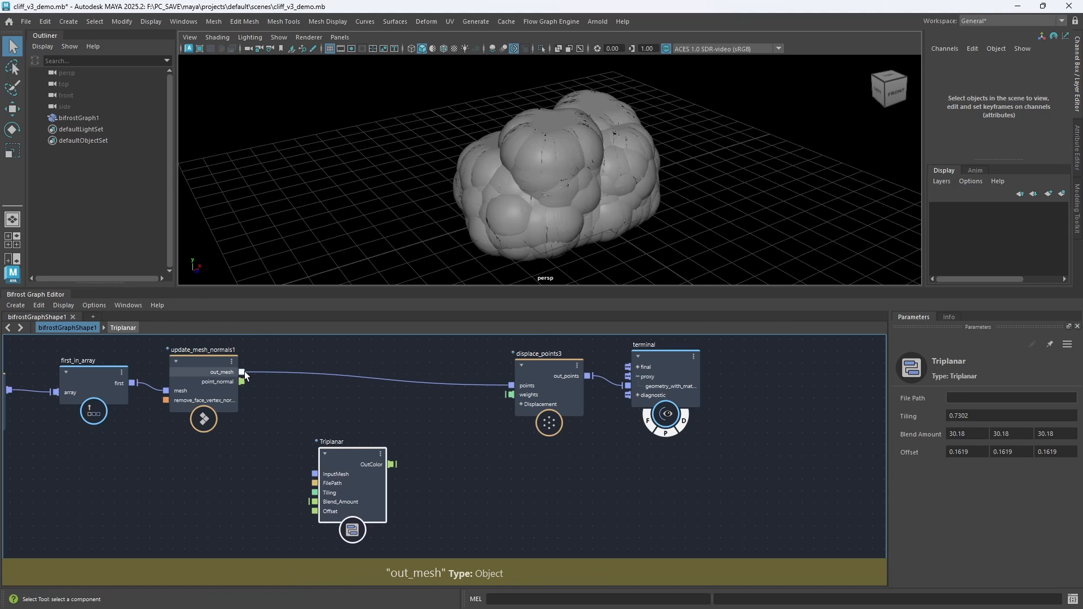
left_click(228, 377)
left_click_drag(242, 372, 334, 474)
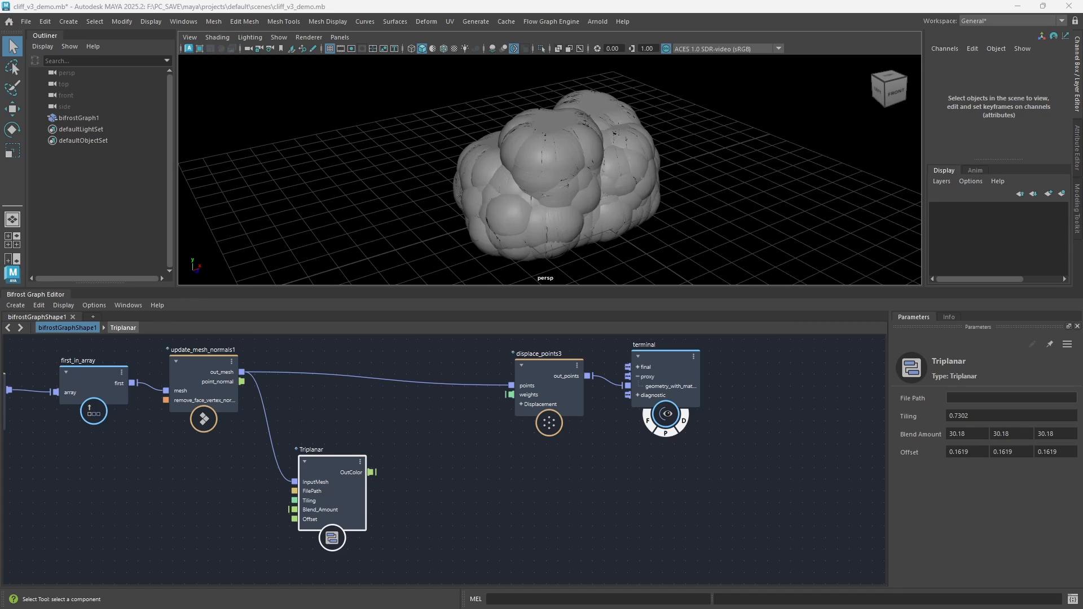
left_click(361, 425)
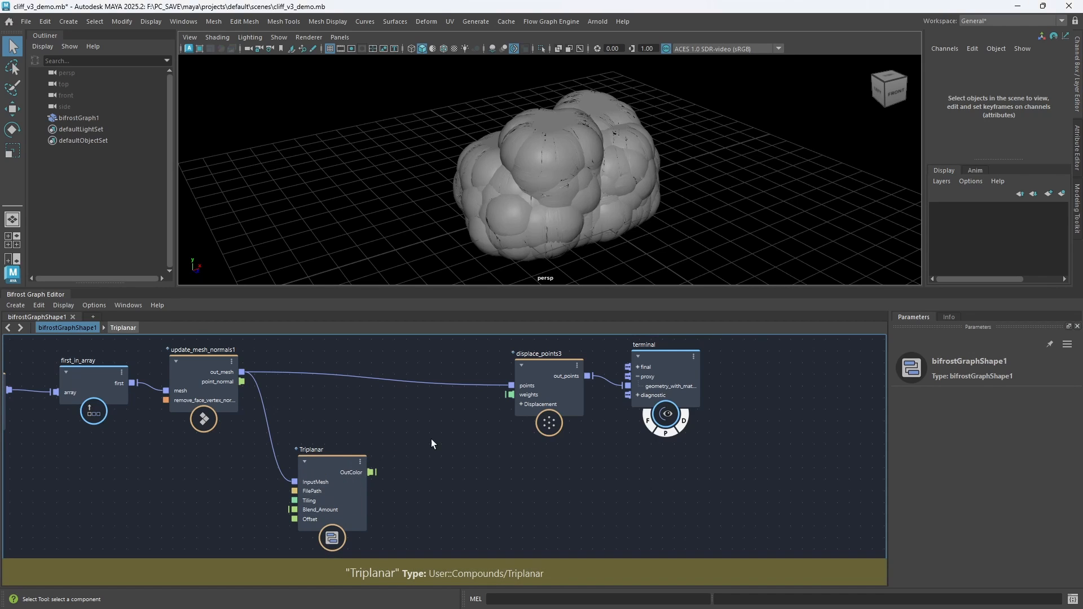
Set the Triplanar node's File Path to the copied path of ue2ldi0s_4K_Displacement.jpg and its Tiling to 0.4
left_click(334, 468)
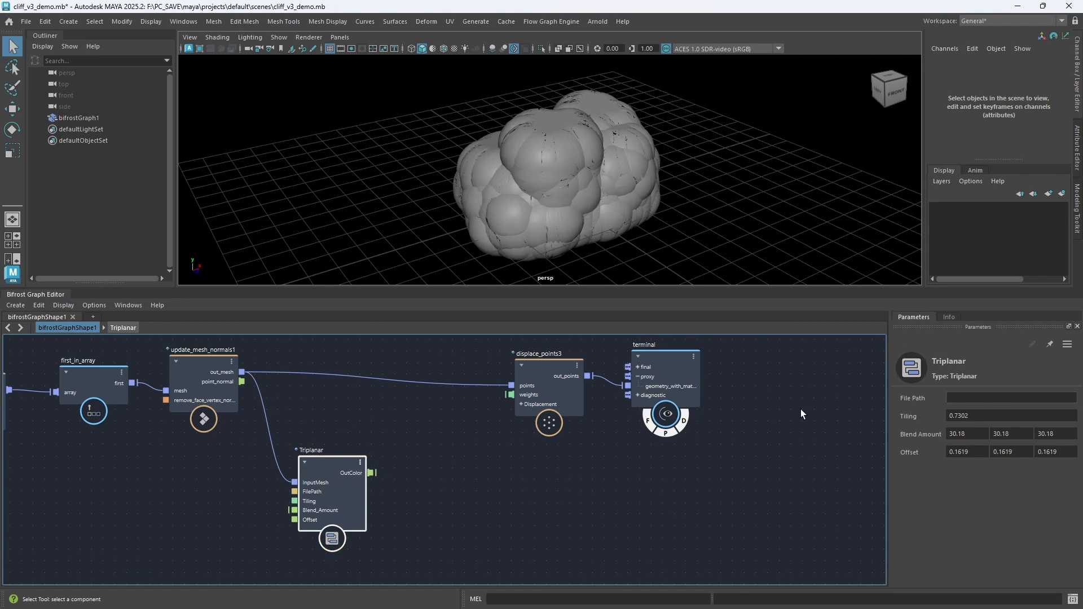
left_click(963, 399)
key("ctrl+v")
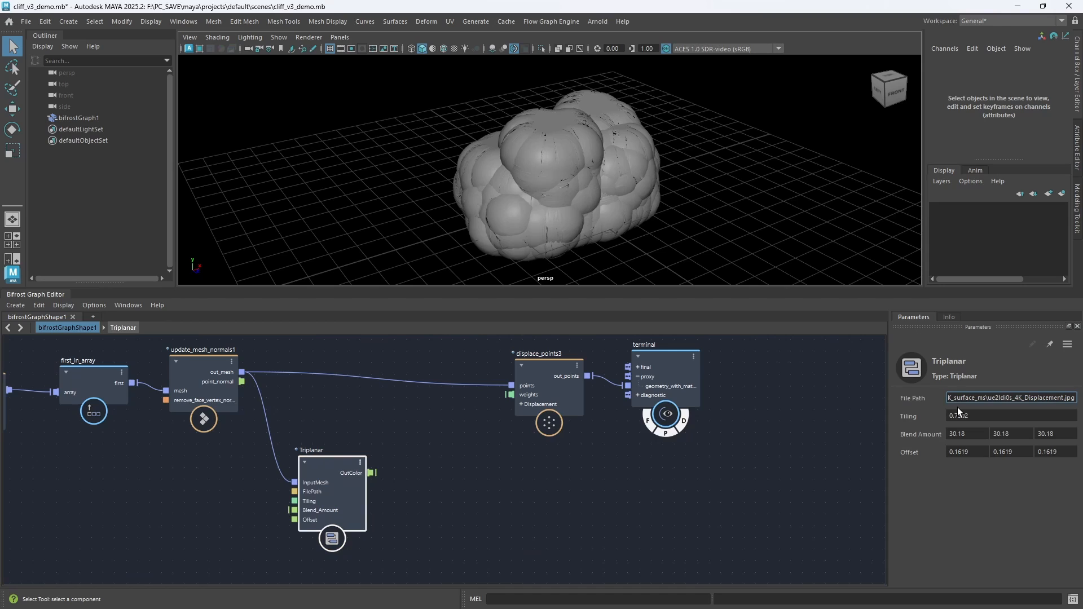
key("Return")
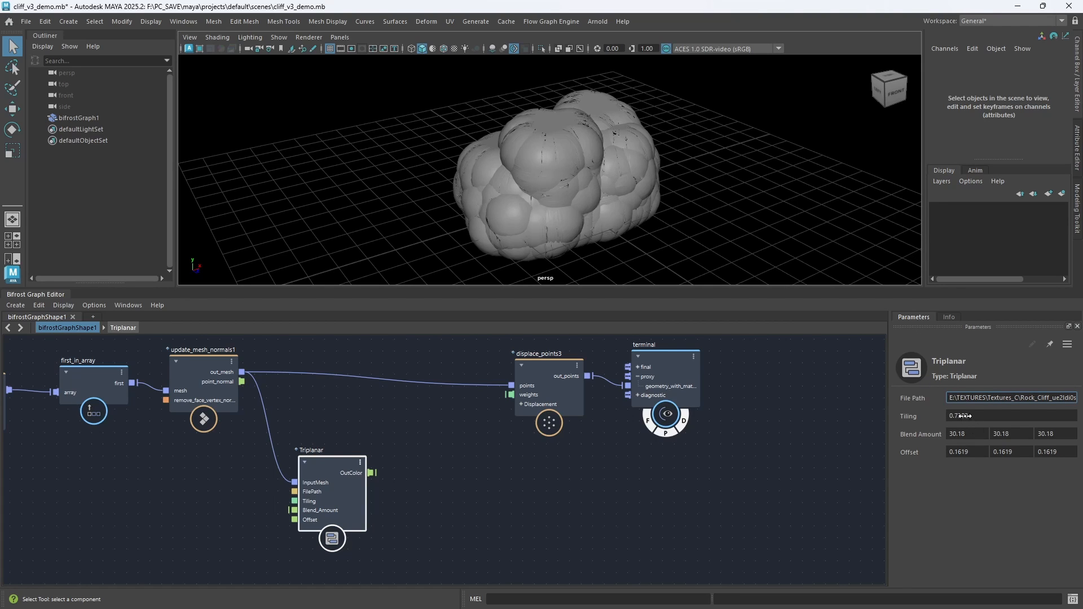
left_click(980, 419)
type("0.4")
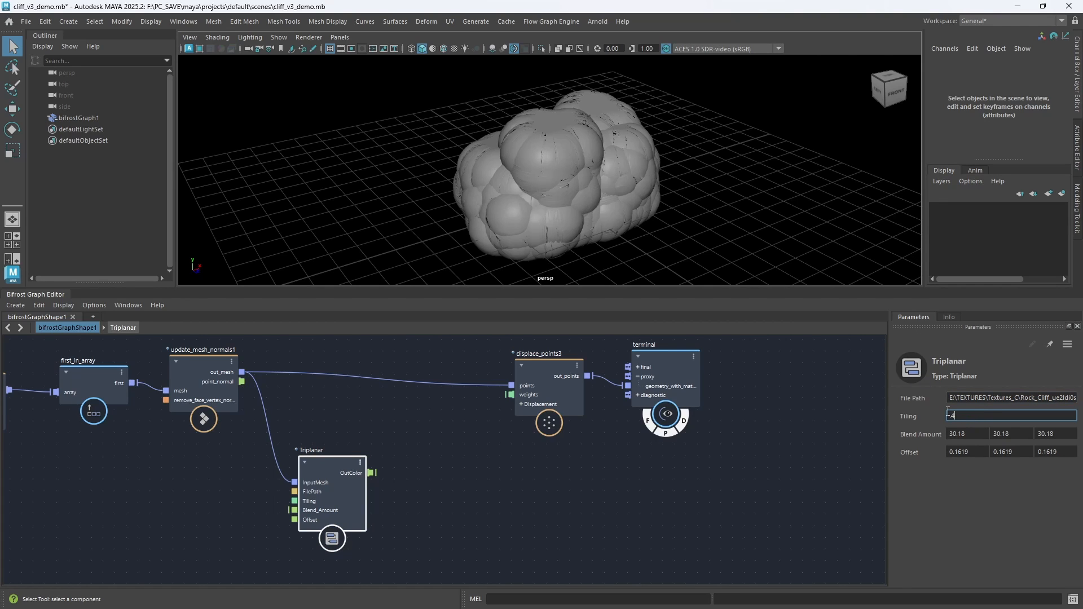
key("Return")
Set all three Blend Amount values of the Triplanar node to 10
left_click(988, 444)
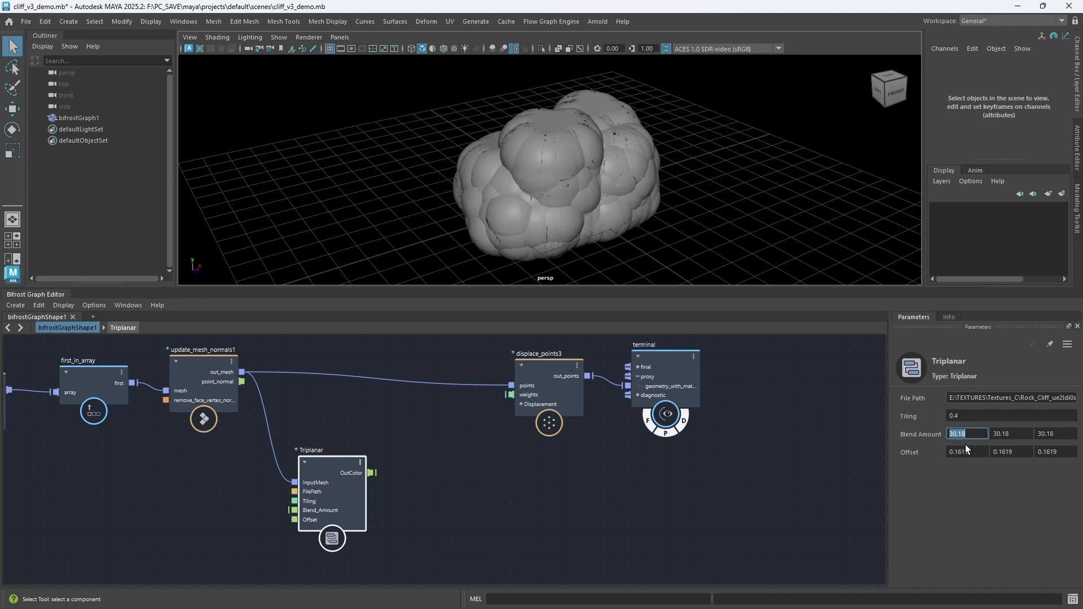
type("10")
key("Tab")
type("11")
key("BackSpace")
type("0")
key("Tab")
type("10")
key("Tab")
Set the Triplanar node's Offset values to 10, 1.7 and 1.7
type("10")
key("Tab")
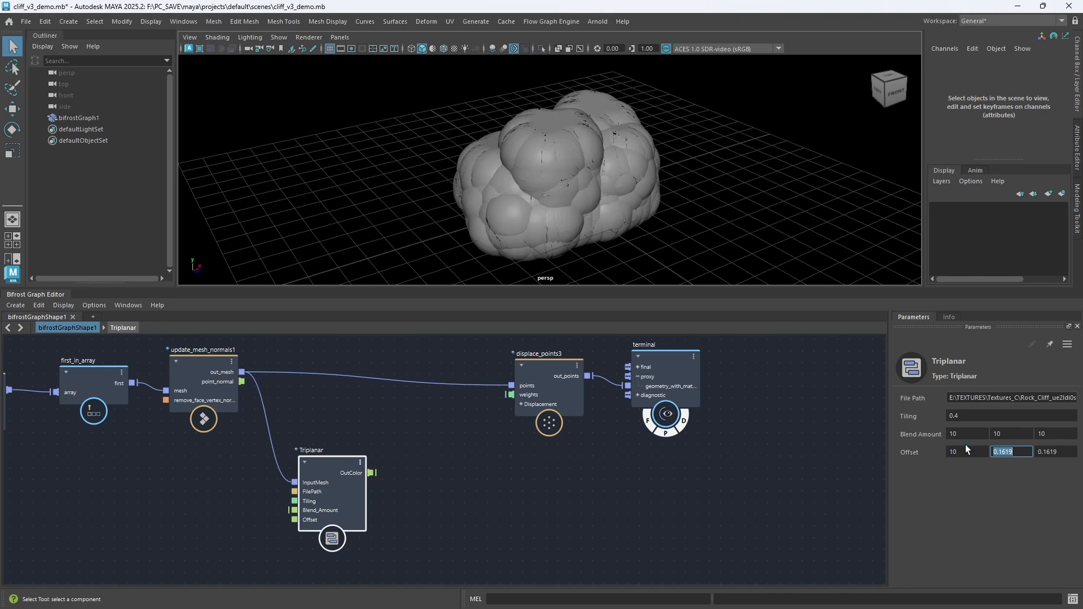
type("1.7")
key("Tab")
type("1.7")
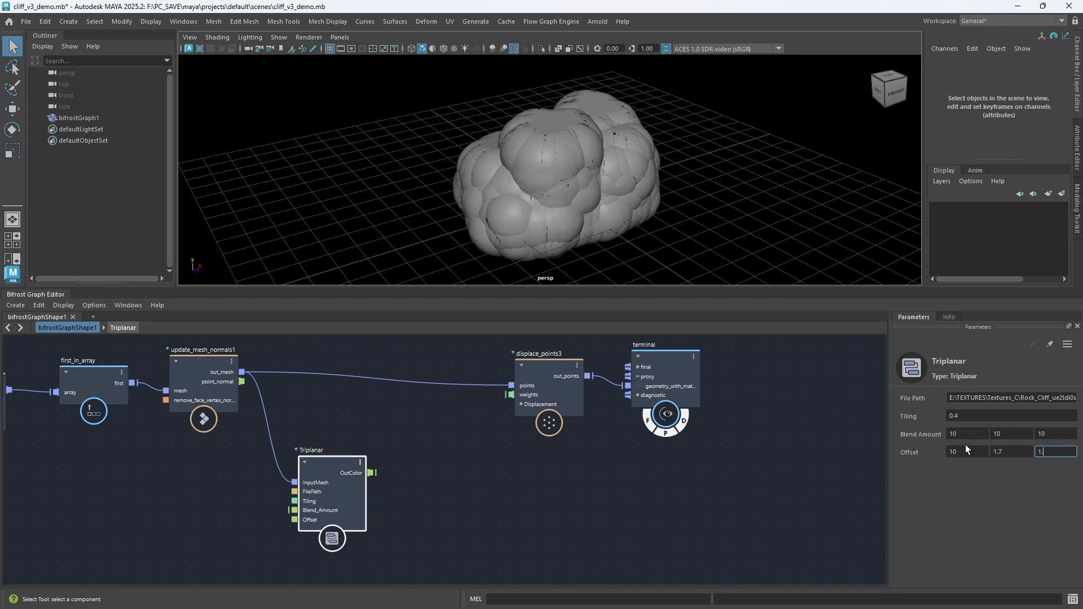
key("Return")
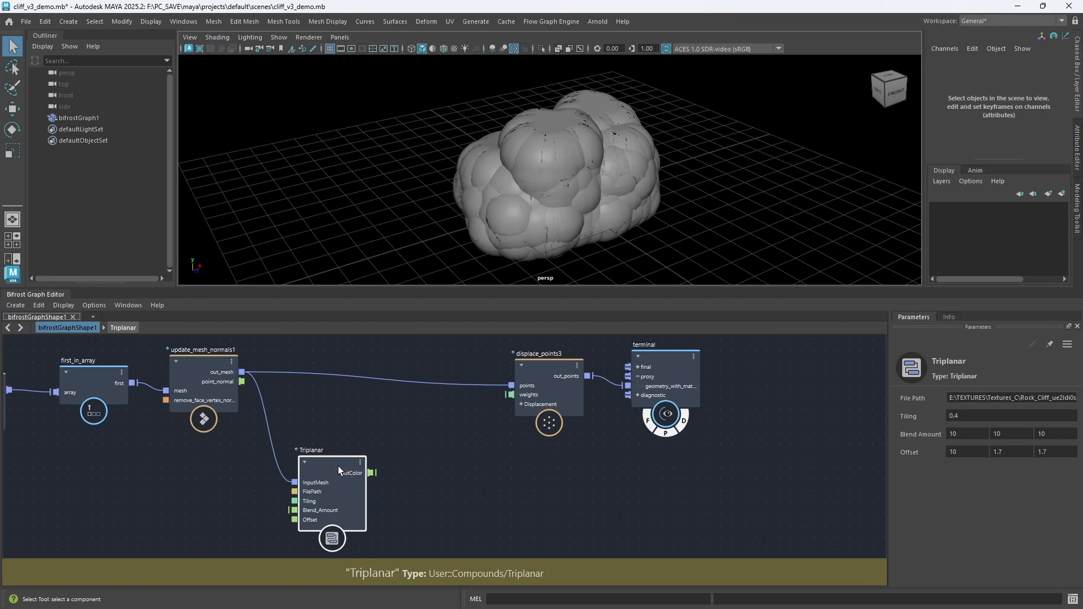
Move displace_points and the terminal farther from the Triplanar node to make room for more nodes
middle_click_drag(442, 445, 381, 450)
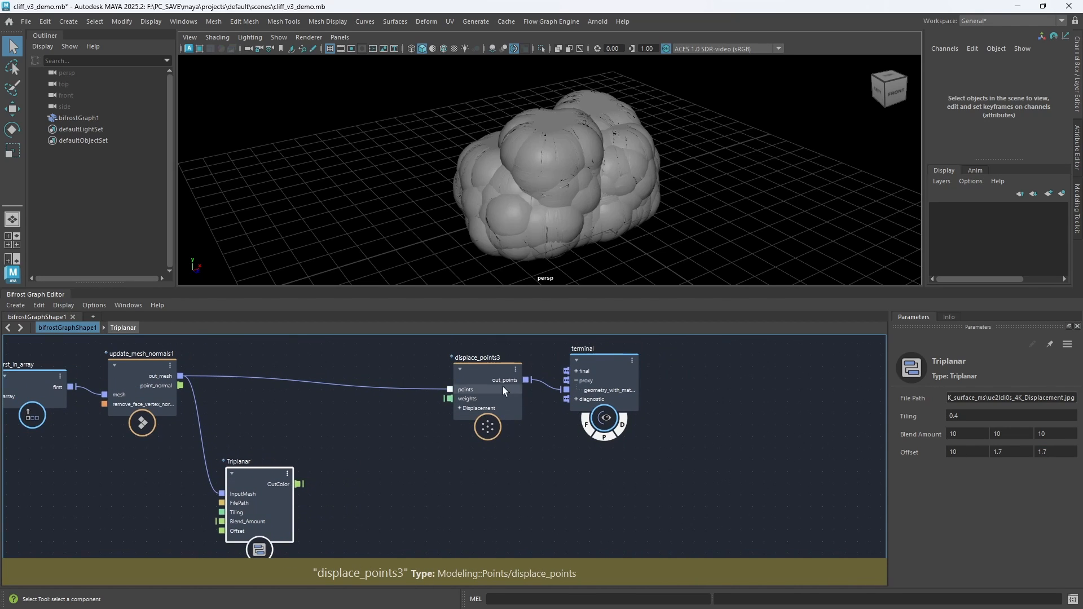
left_click_drag(498, 383, 549, 371)
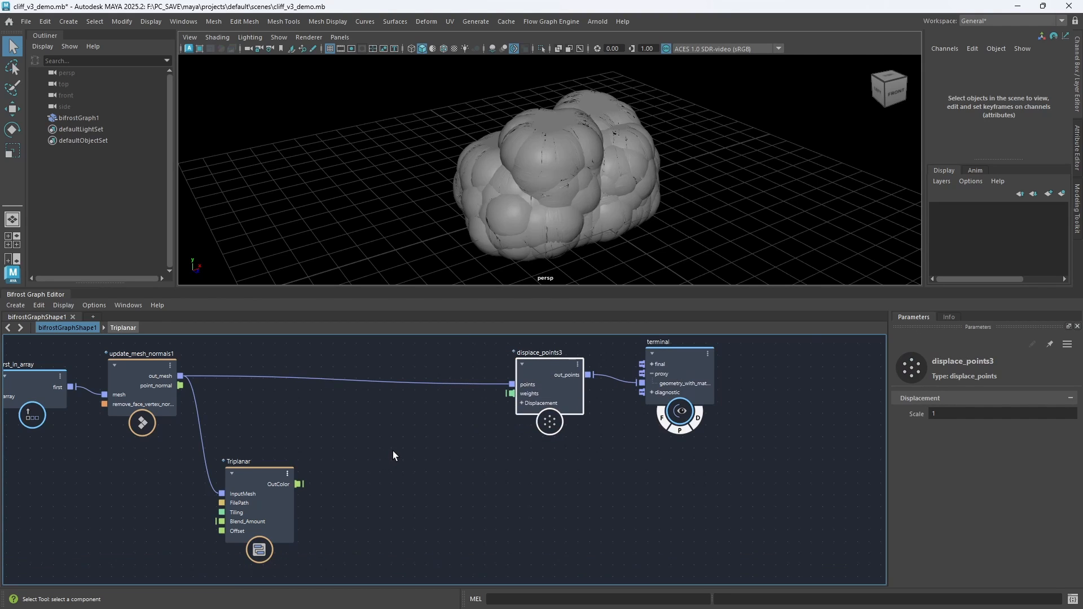
left_click(386, 460)
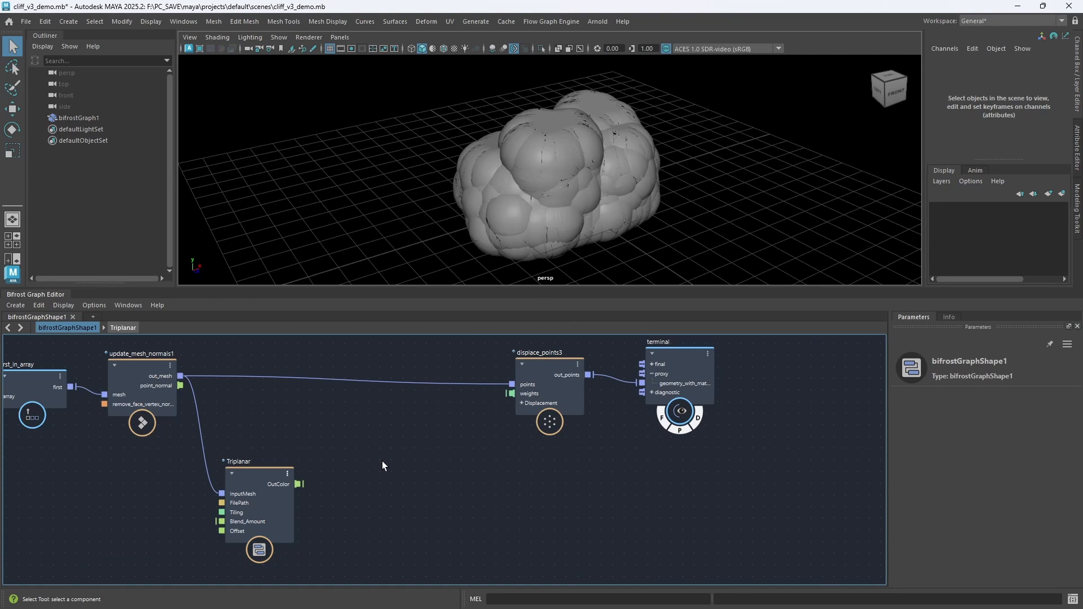
key("Tab")
type("v")
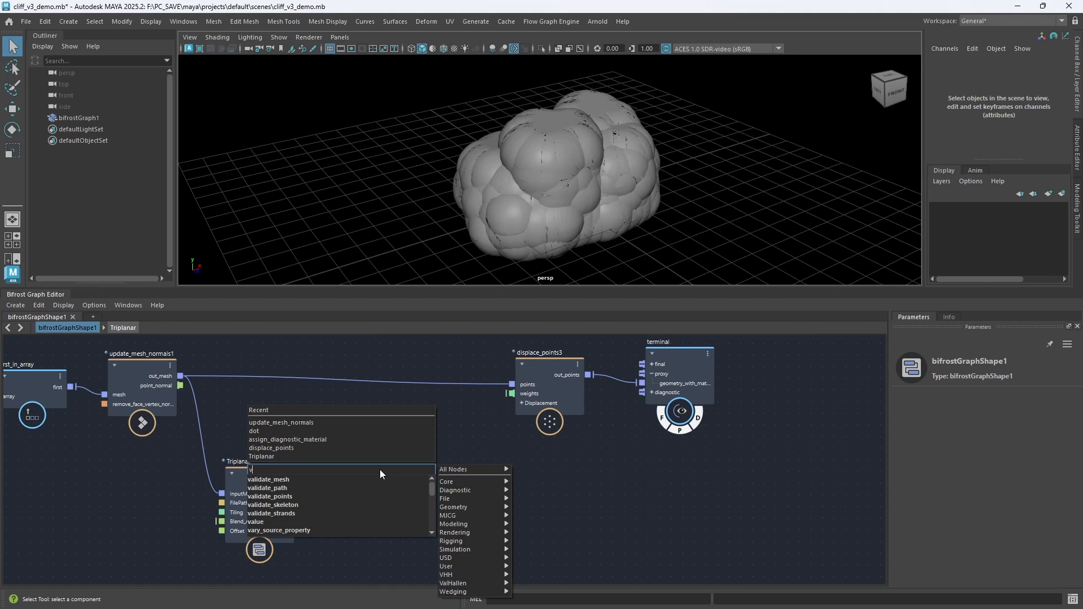
type("e")
key("Down")
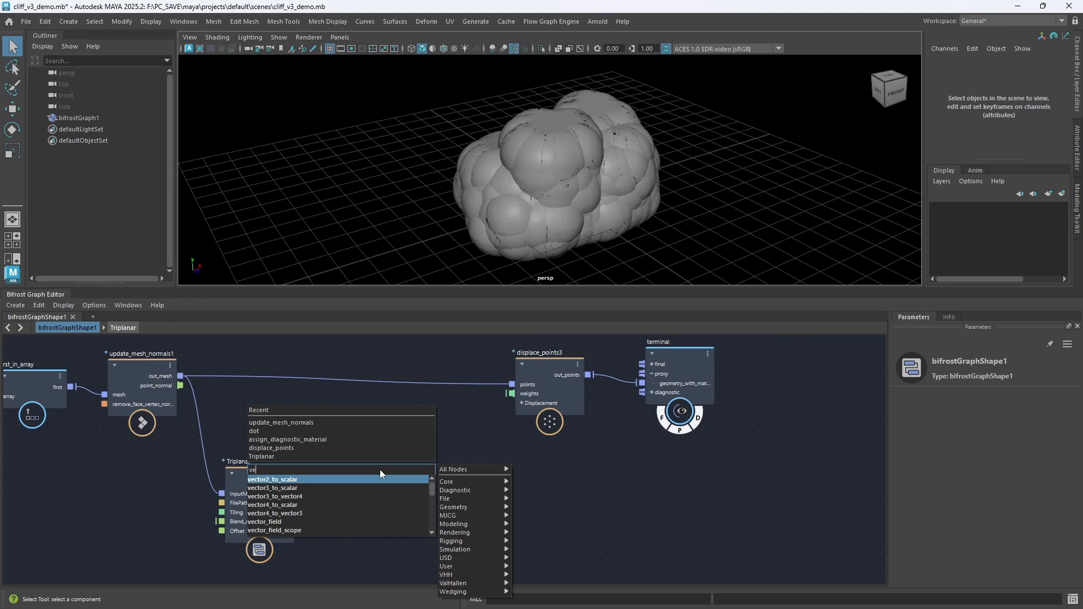
left_click(186, 515)
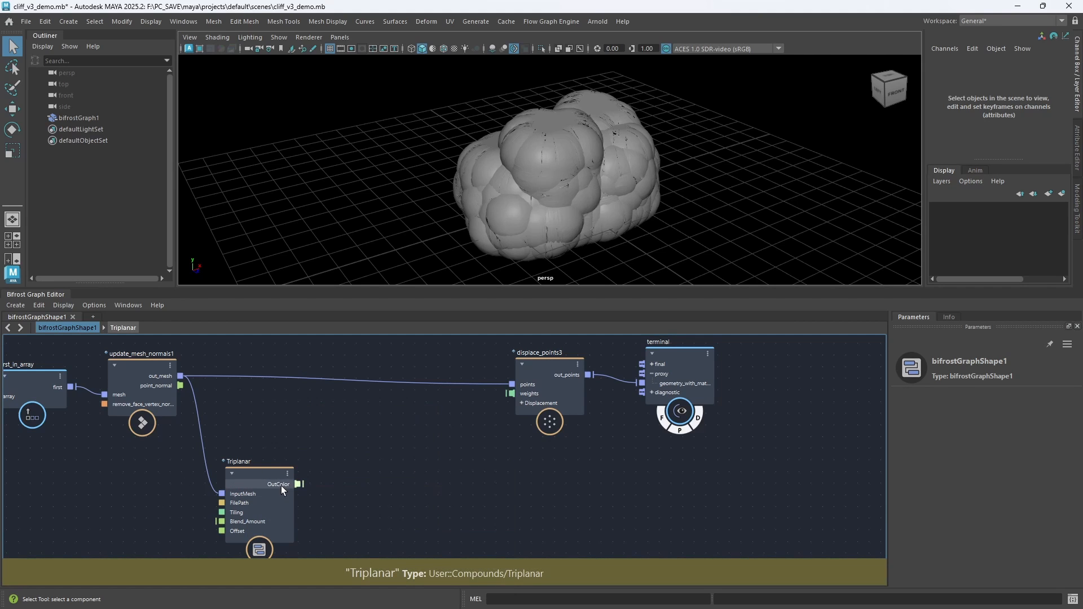
Add a vector3_to_scalar node beside Triplanar and connect Triplanar's OutColor to its vector3 input
key("Tab")
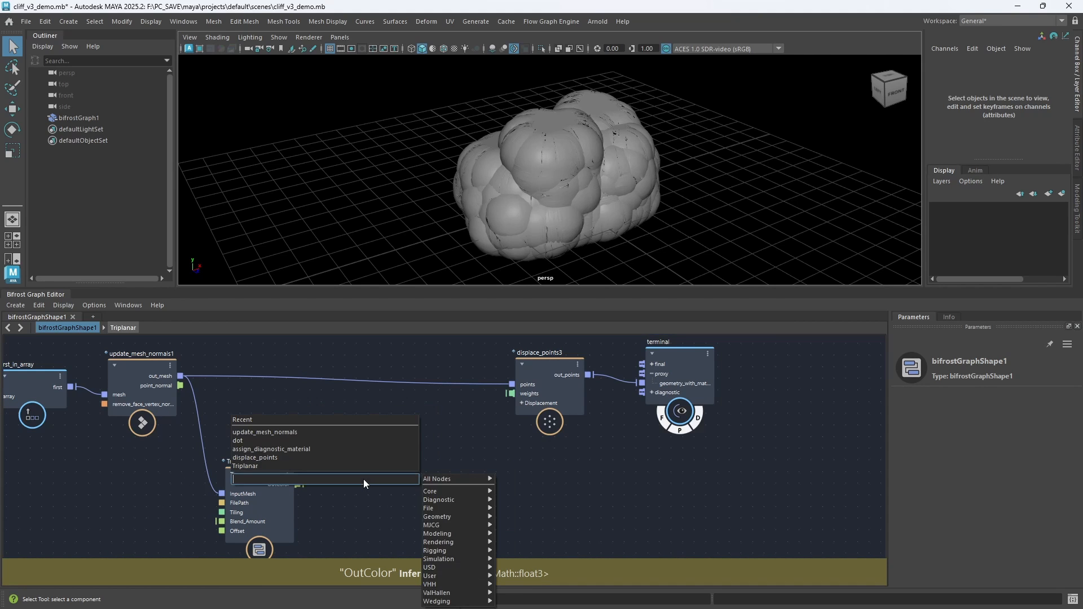
type("v")
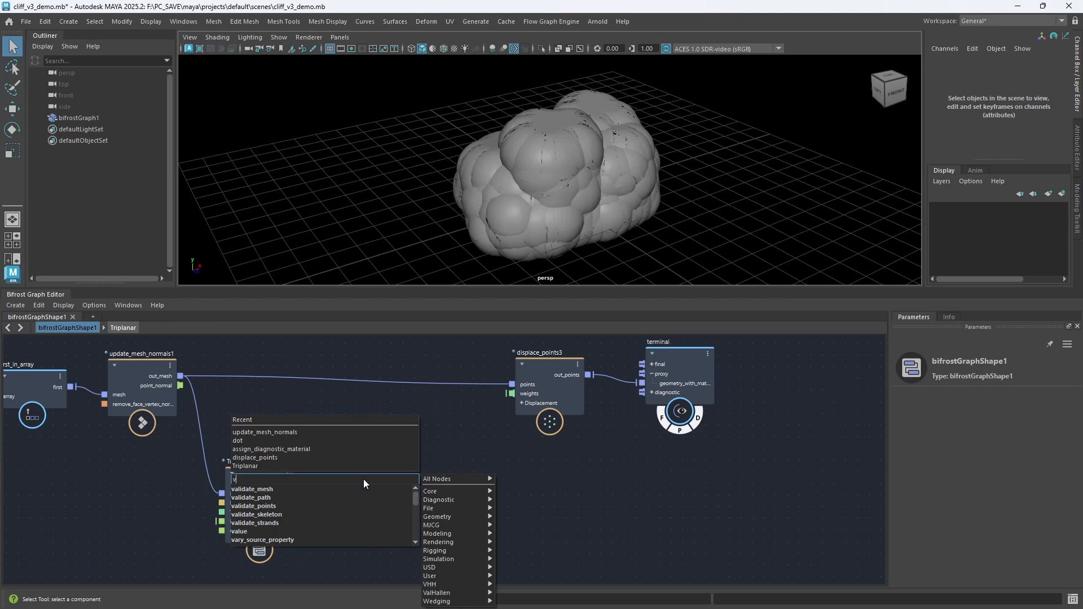
type("ec")
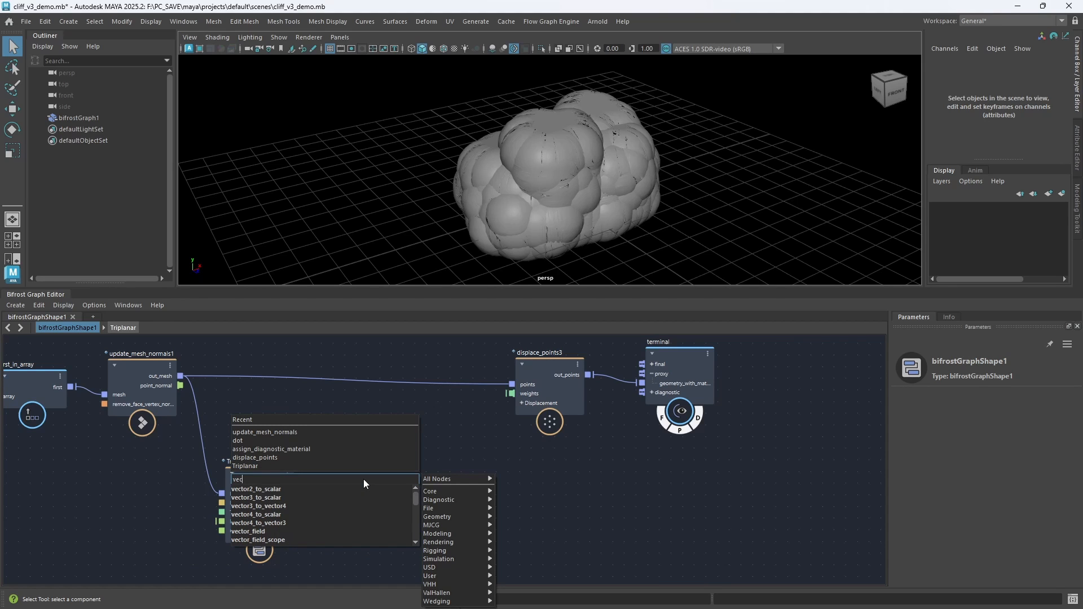
key("Return")
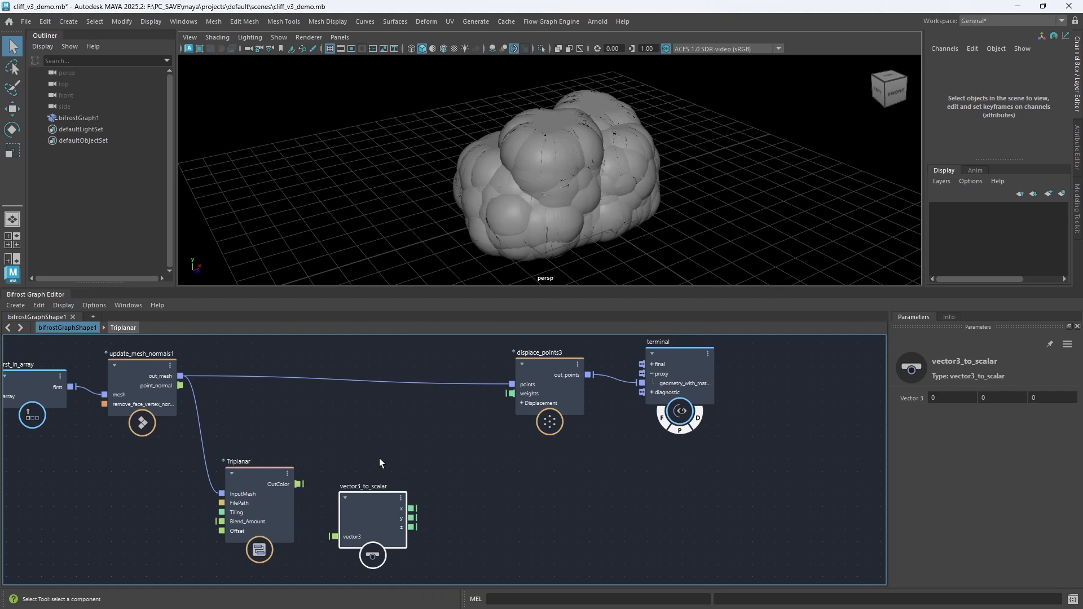
left_click_drag(298, 485, 335, 487)
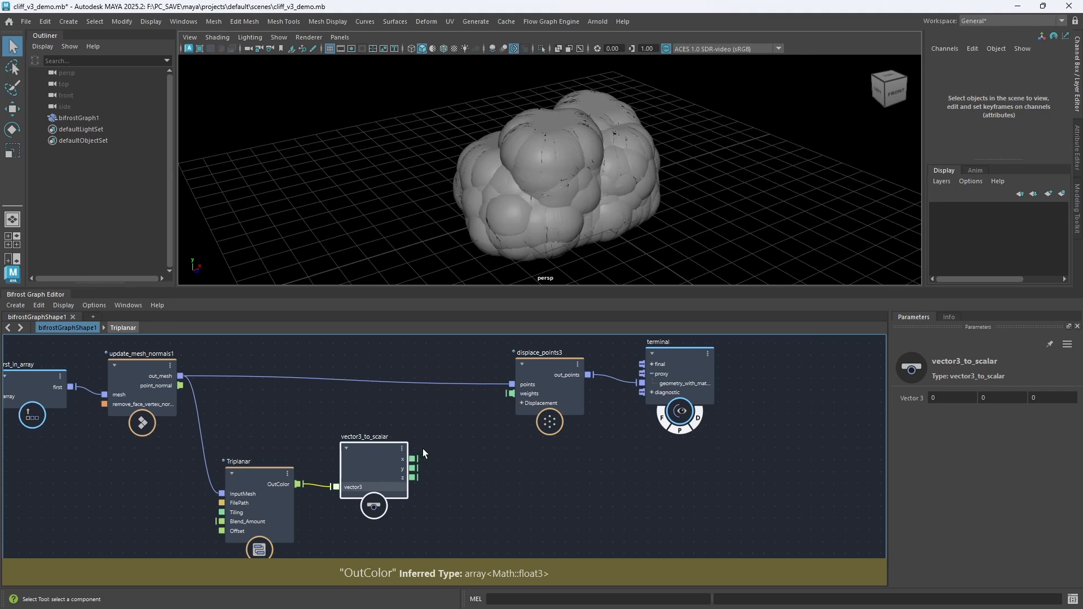
Rearrange the nodes by shifting Triplanar and vector3_to_scalar toward update_mesh_normals and raising displace_points above the terminal
left_click_drag(269, 482, 233, 482)
left_click(345, 460)
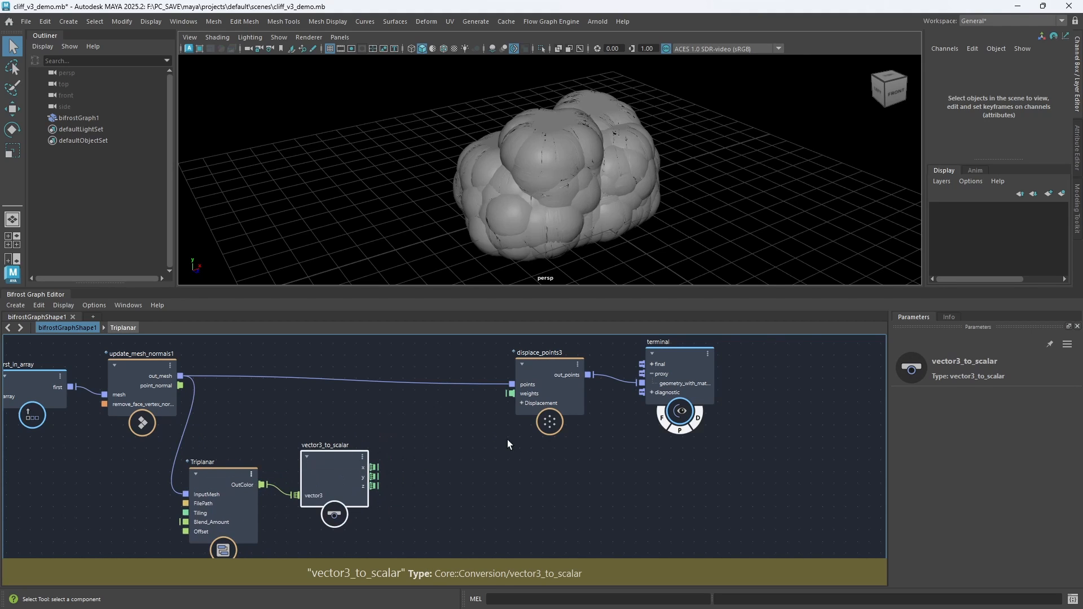
middle_click_drag(542, 408, 449, 438)
left_click(465, 390)
left_click_drag(465, 391, 461, 355)
Add an assign_diagnostic_material node beside the vector3_to_scalar node
left_click(351, 466)
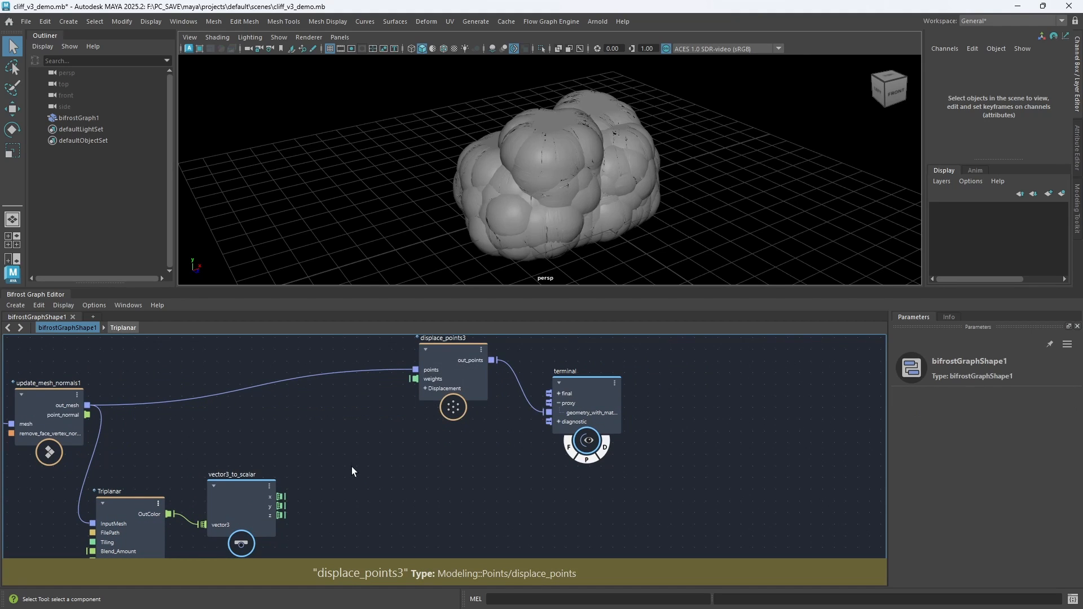
key("Tab")
type("a")
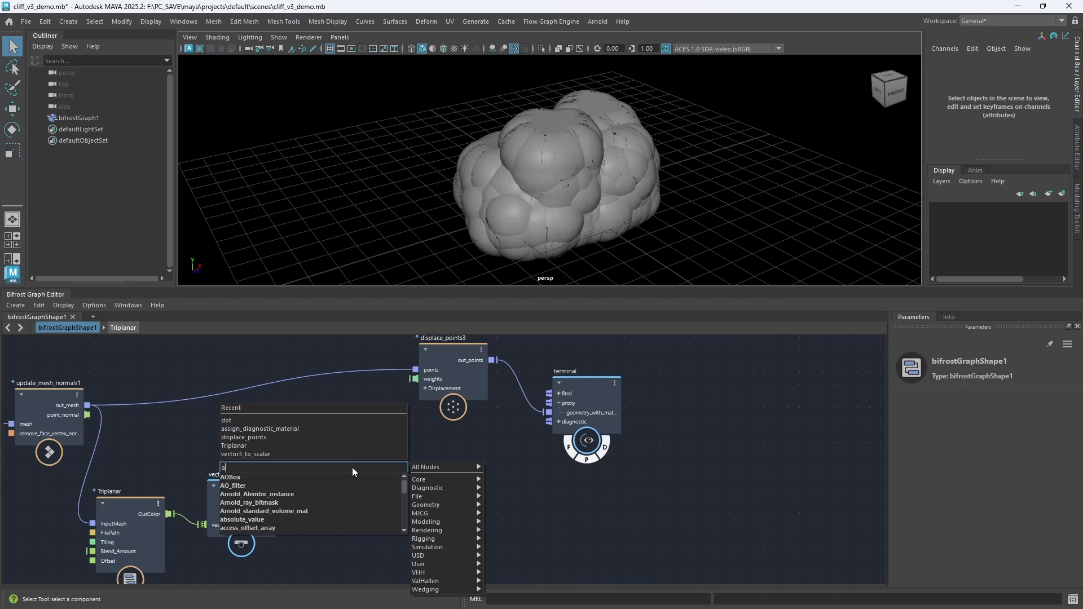
type("dim")
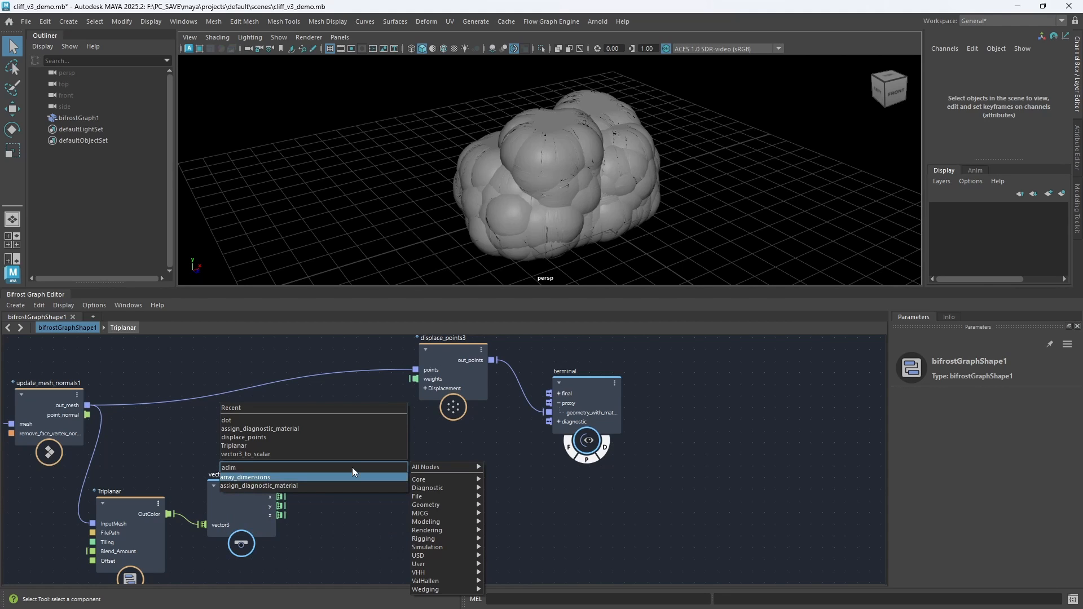
key("Return")
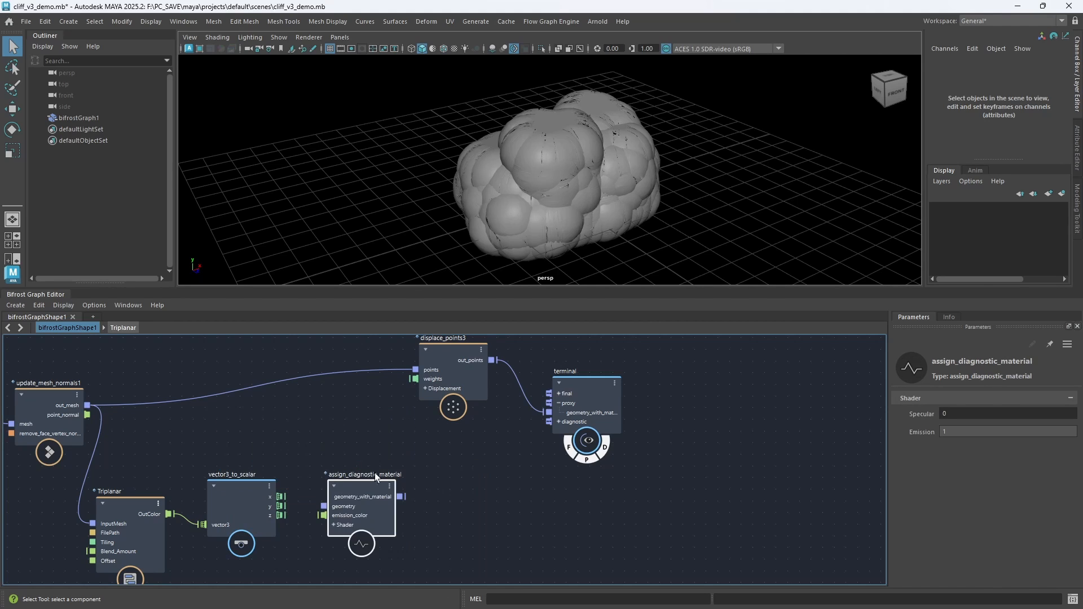
Preview the texture by connecting out_mesh to the diagnostic material's geometry, x to emission_color, and its output to the terminal's proxy
left_click_drag(89, 406, 330, 481)
key("super")
key("super")
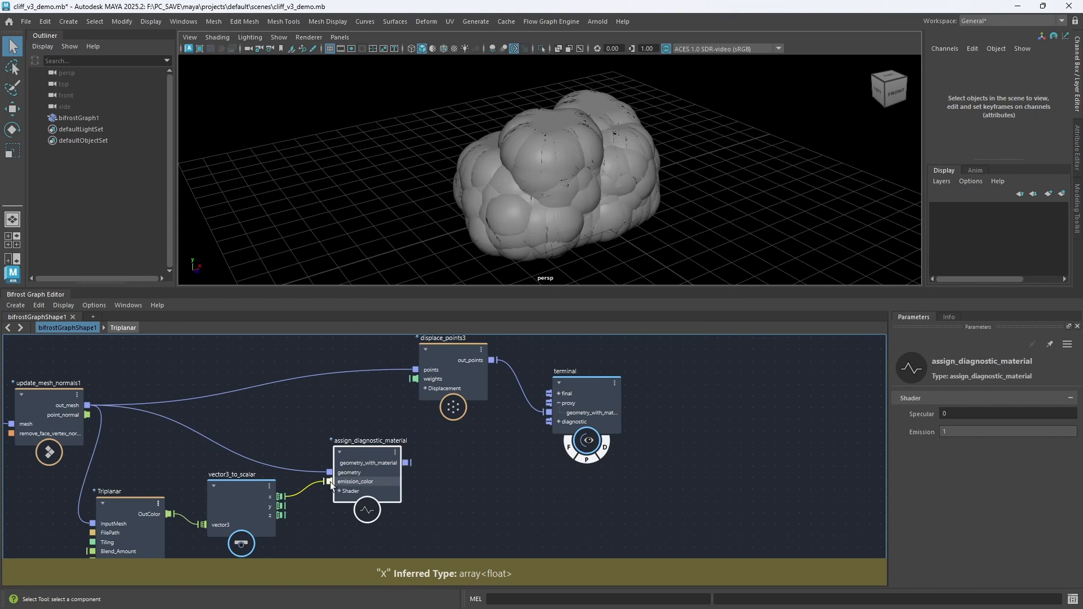
left_click_drag(405, 462, 550, 403)
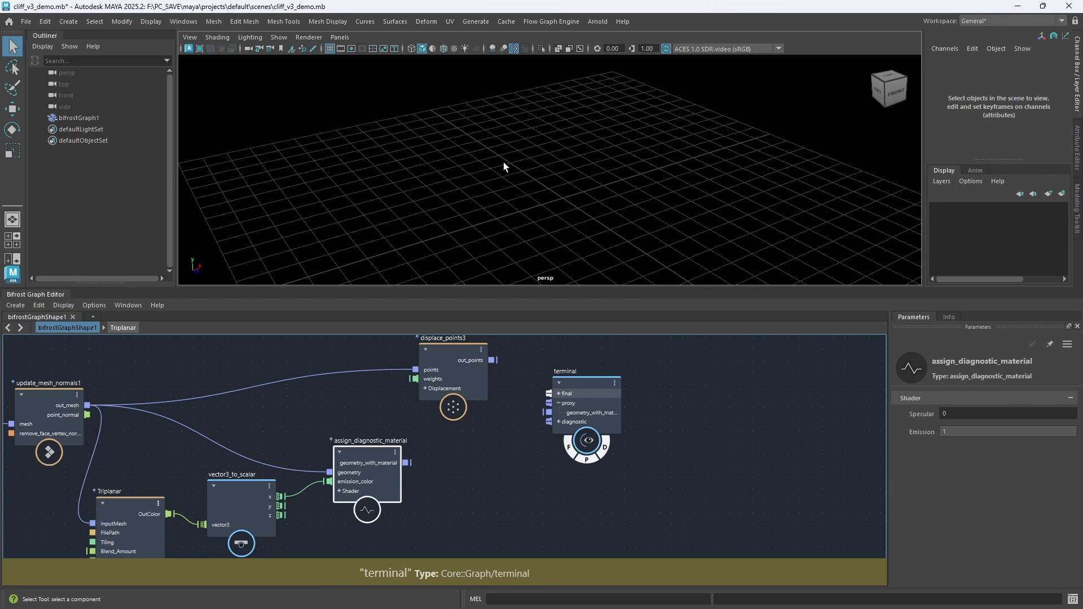
right_click_drag(503, 162, 637, 211, "alt")
left_click_drag(637, 212, 544, 210, "alt")
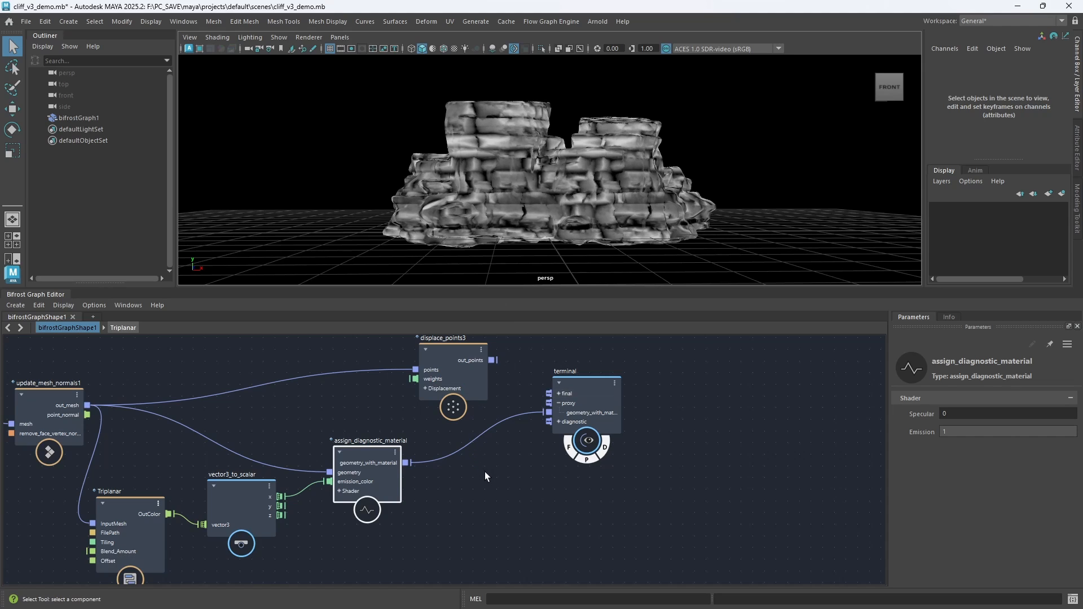
Disconnect the diagnostic material from the terminal and delete the assign_diagnostic_material node
mouse_move(485, 471)
left_mouse_down("ctrl+alt")
mouse_move(485, 337)
mouse_move(483, 357)
mouse_move(498, 352)
left_mouse_up("ctrl+alt")
left_click_drag(366, 456, 428, 435)
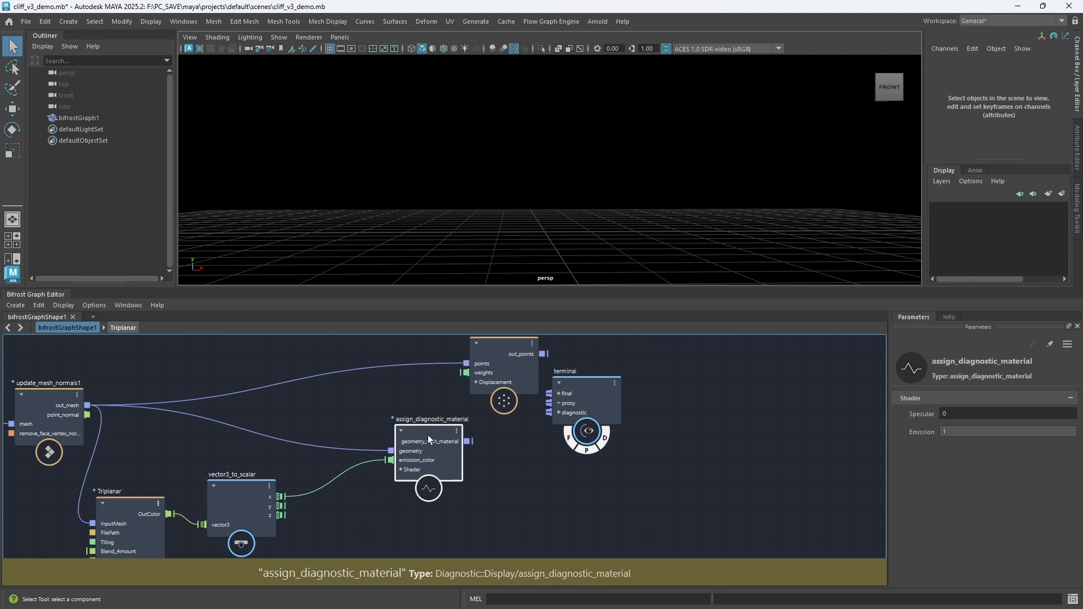
key("Delete")
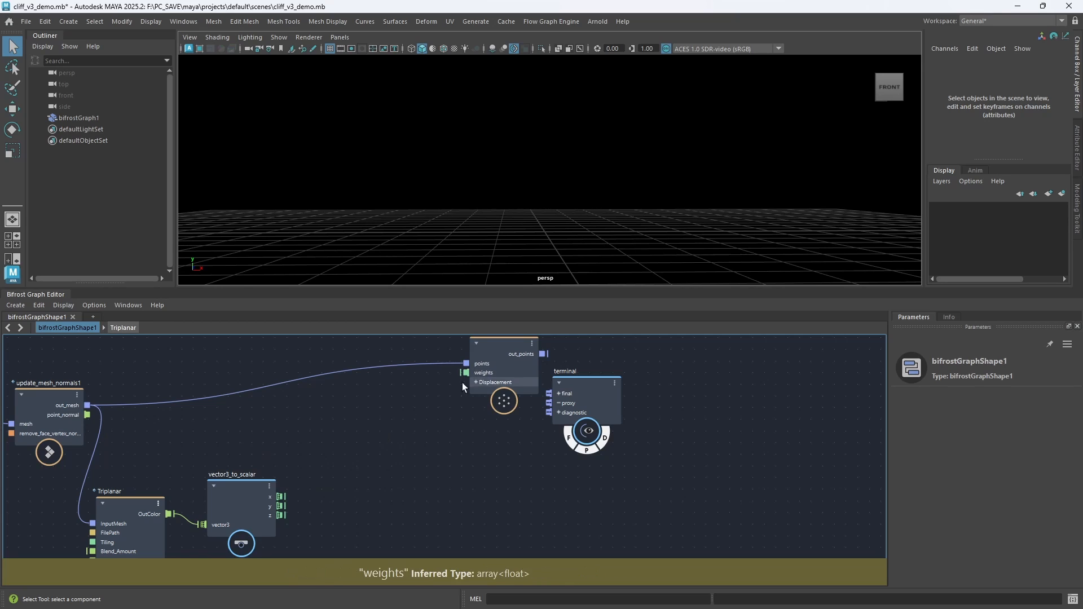
Connect vector3_to_scalar's x output to the weights of displace_points3, space out the terminal, and expand the Displacement inputs
left_click_drag(282, 496, 466, 373)
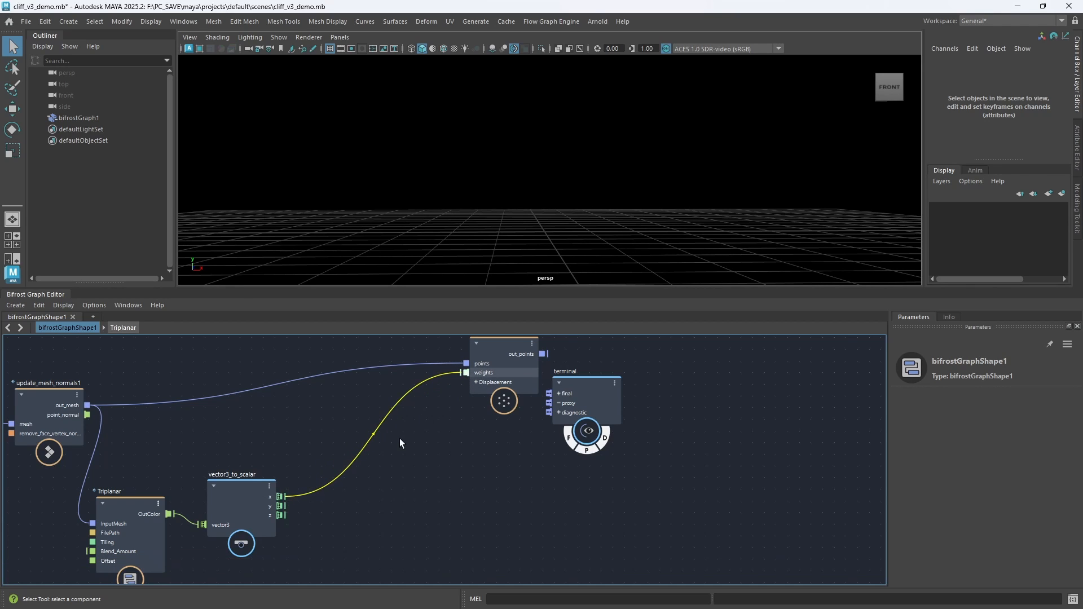
scroll(399, 438, "down", 2)
left_click_drag(485, 415, 523, 412)
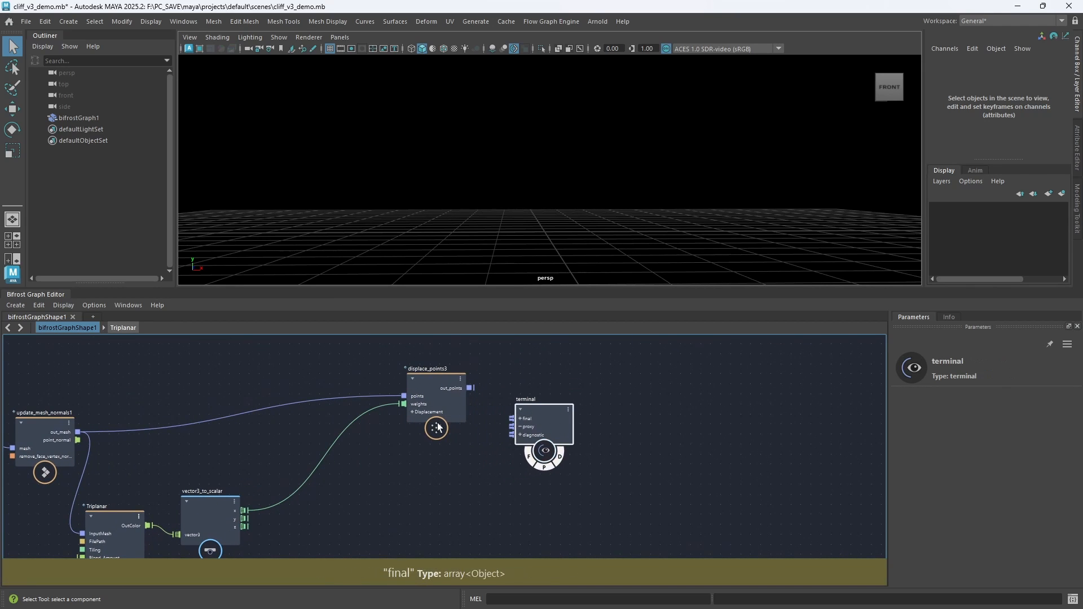
left_click(412, 412)
right_click_drag(382, 477, 387, 475, "alt")
middle_click_drag(388, 476, 369, 471, "alt")
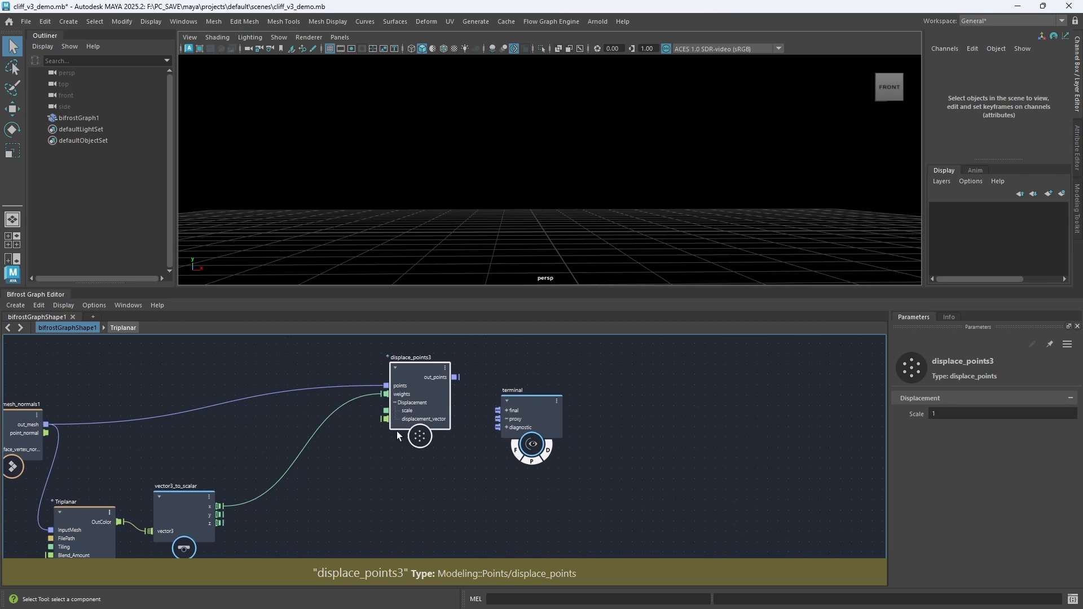
left_click_drag(410, 392, 419, 403)
Examine the Triplanar node's parameters, especially the displacement texture in its File Path
right_click_drag(392, 489, 379, 492, "alt")
middle_click_drag(378, 492, 381, 445, "alt")
right_click_drag(372, 449, 373, 440, "alt")
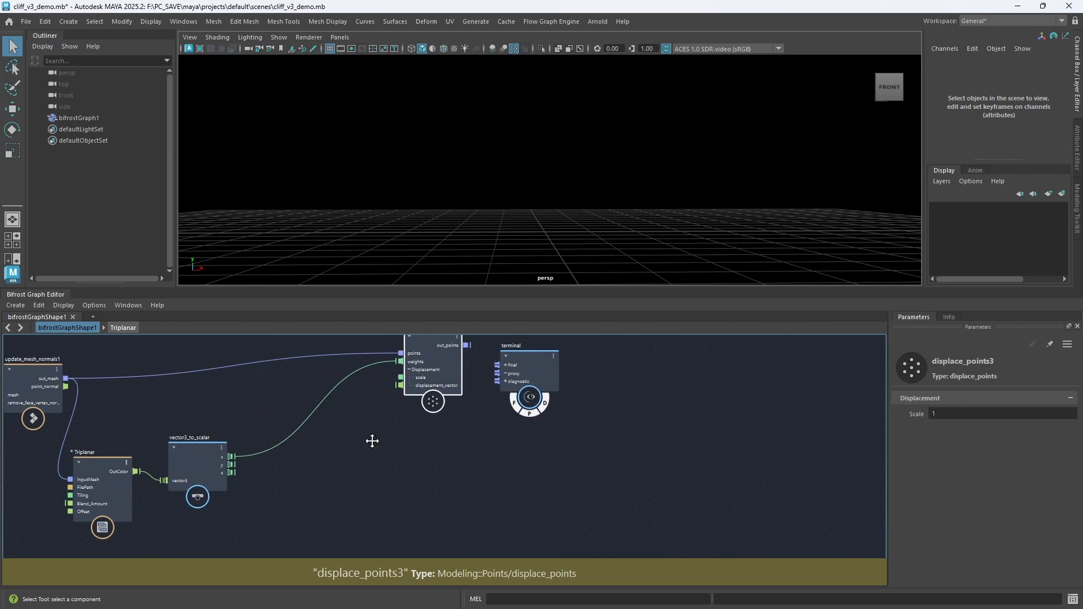
middle_click_drag(372, 439, 369, 449, "alt")
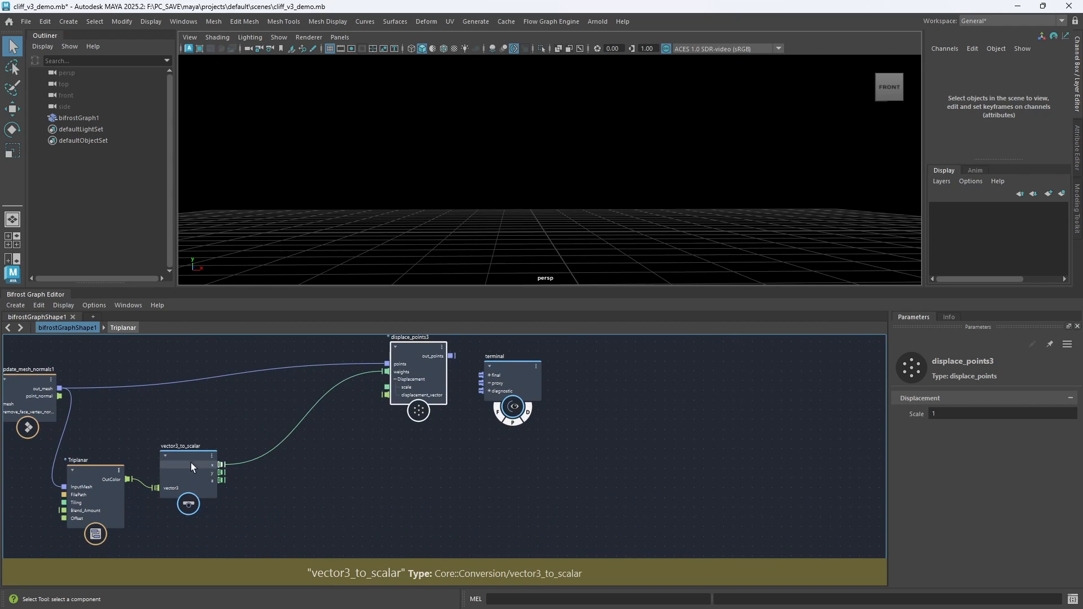
right_click_drag(200, 465, 262, 407, "alt")
middle_click_drag(262, 407, 231, 469, "alt")
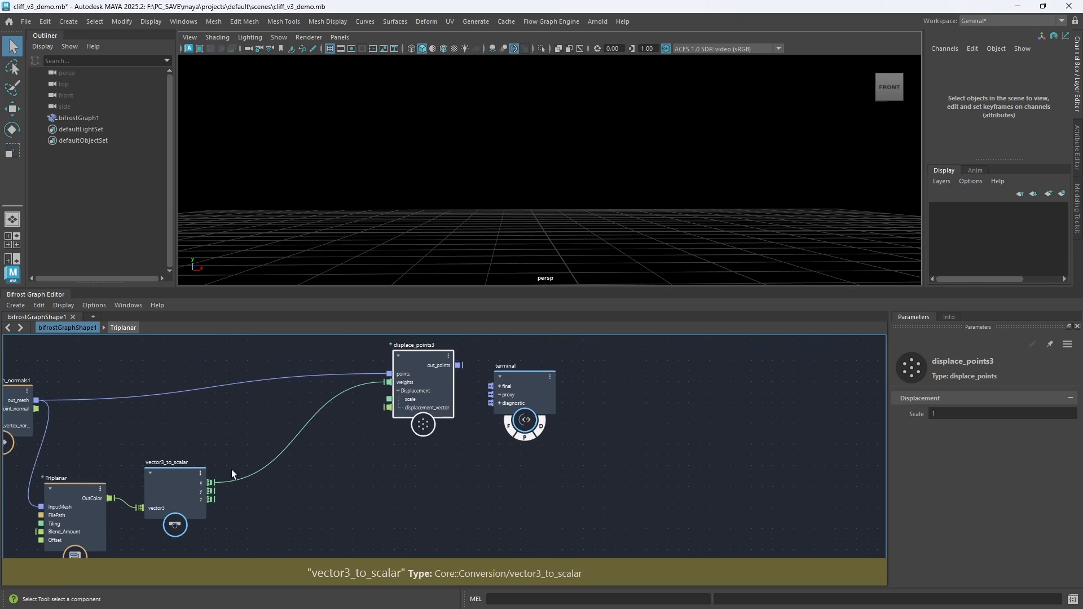
scroll(271, 418, "up", 1)
left_click(130, 488)
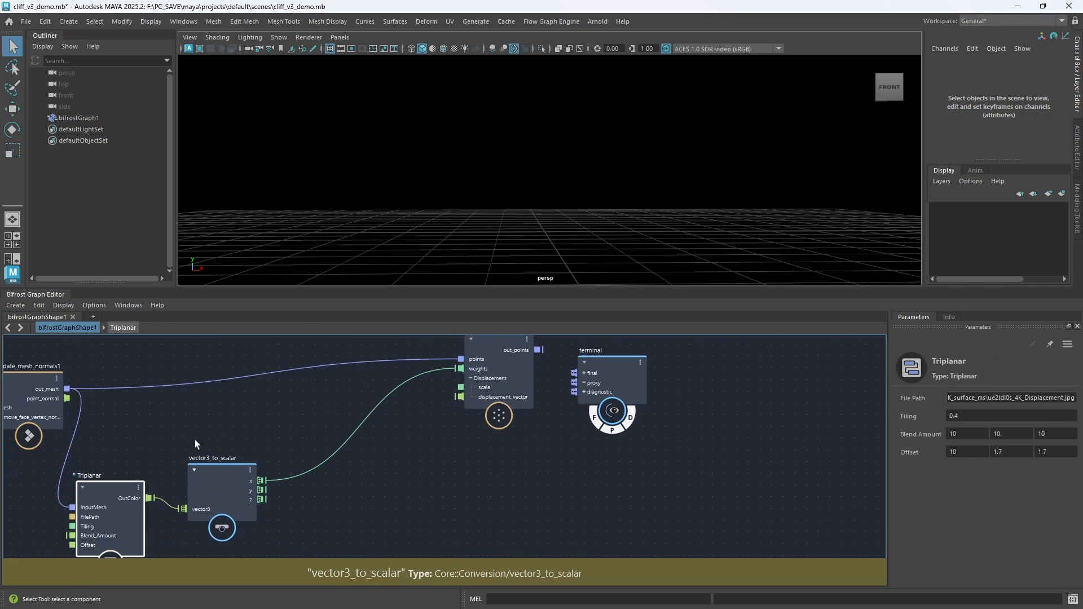
left_click_drag(986, 397, 1017, 397)
scroll(377, 443, "up", 1)
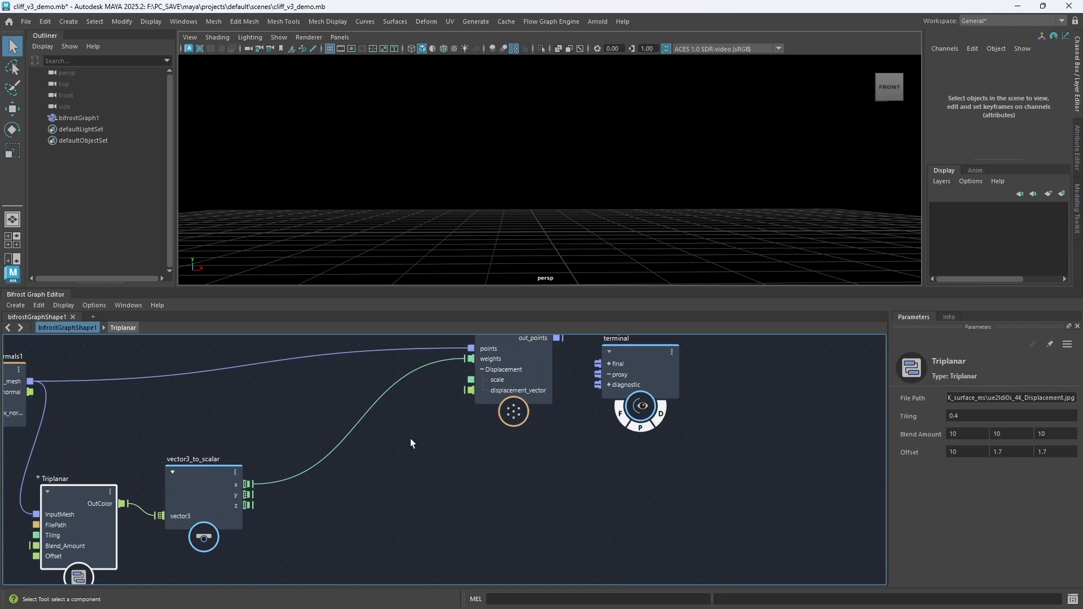
Add a change_range node between vector3_to_scalar's x output and the weights input of displace_points3
scroll(410, 438, "down", 1)
left_click(378, 458)
key("Tab")
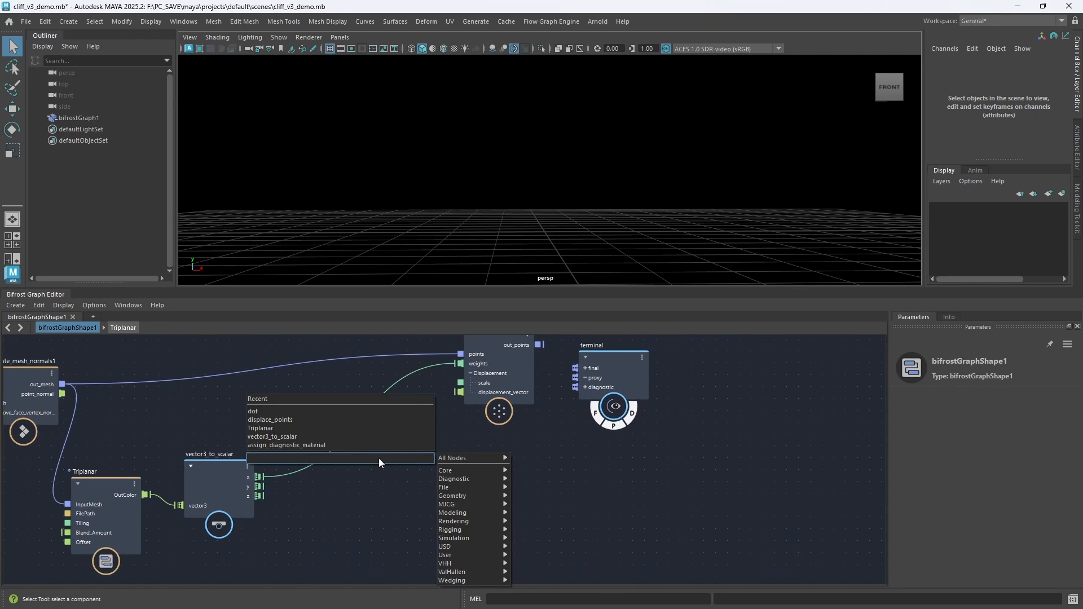
type("change")
key("BackSpace")
key("Down")
key("Down")
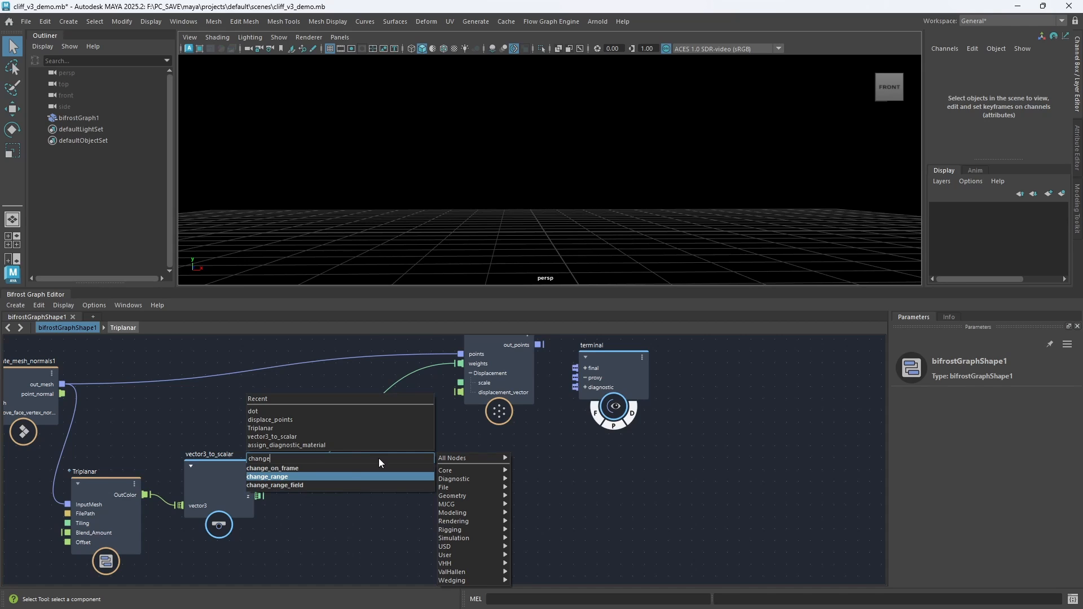
key("Return")
left_click_drag(378, 476, 392, 435)
left_click(376, 464)
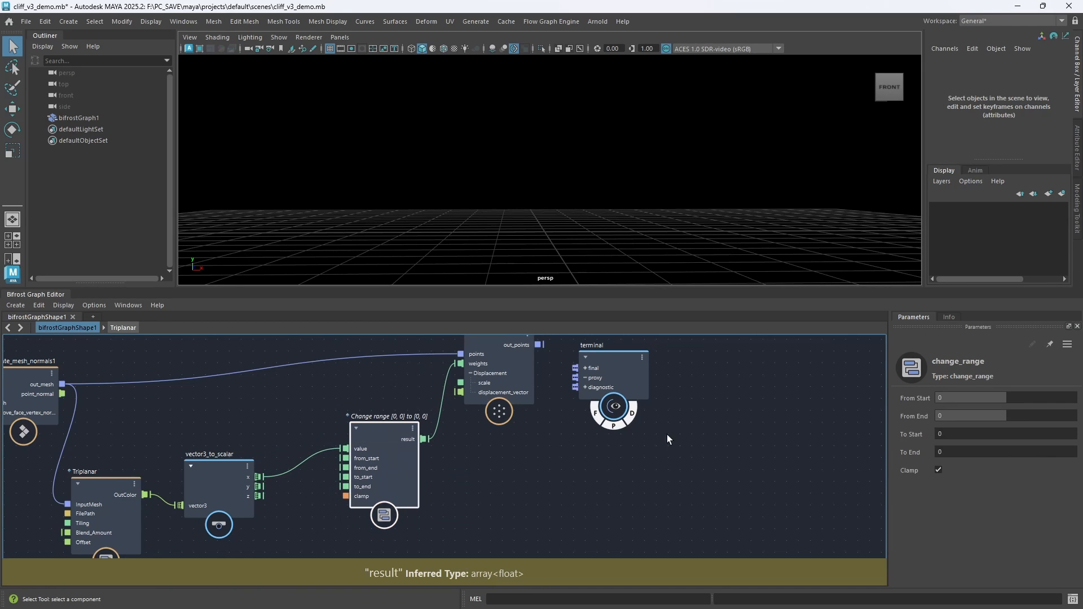
Set the change_range node's To Start to -0.5, To End to 0.5 and From End to 0.6
left_click(956, 432)
type("-")
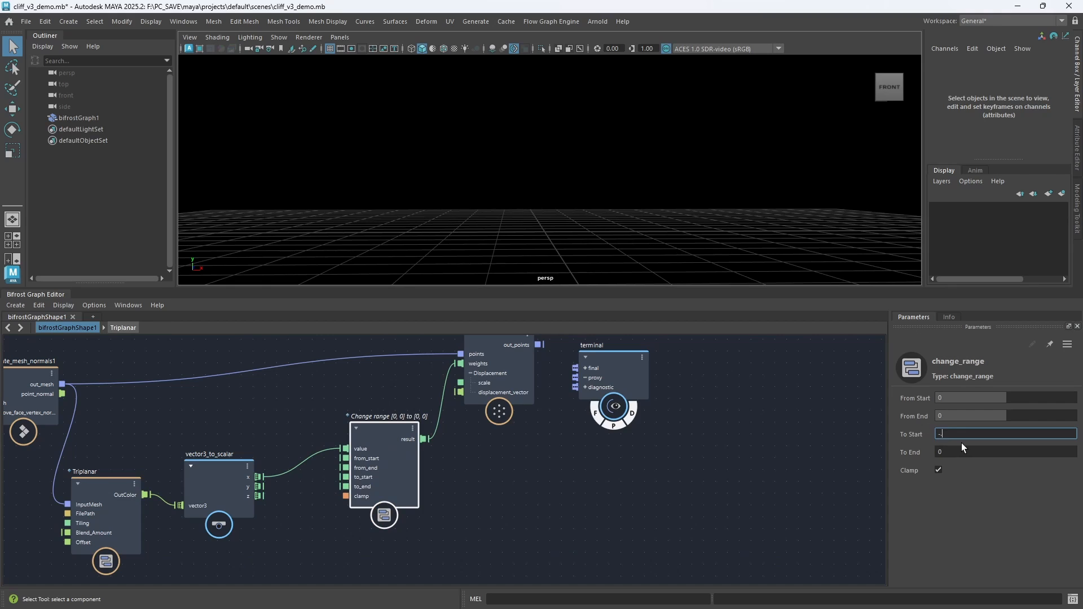
type("0.5")
key("Tab")
type(".5")
key("Return")
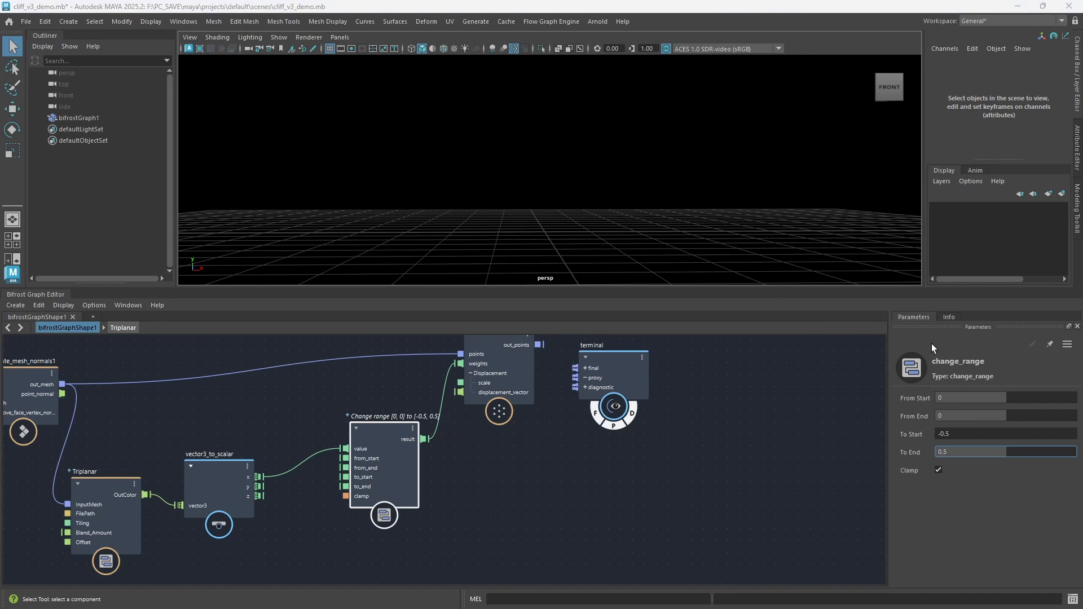
left_click(971, 414)
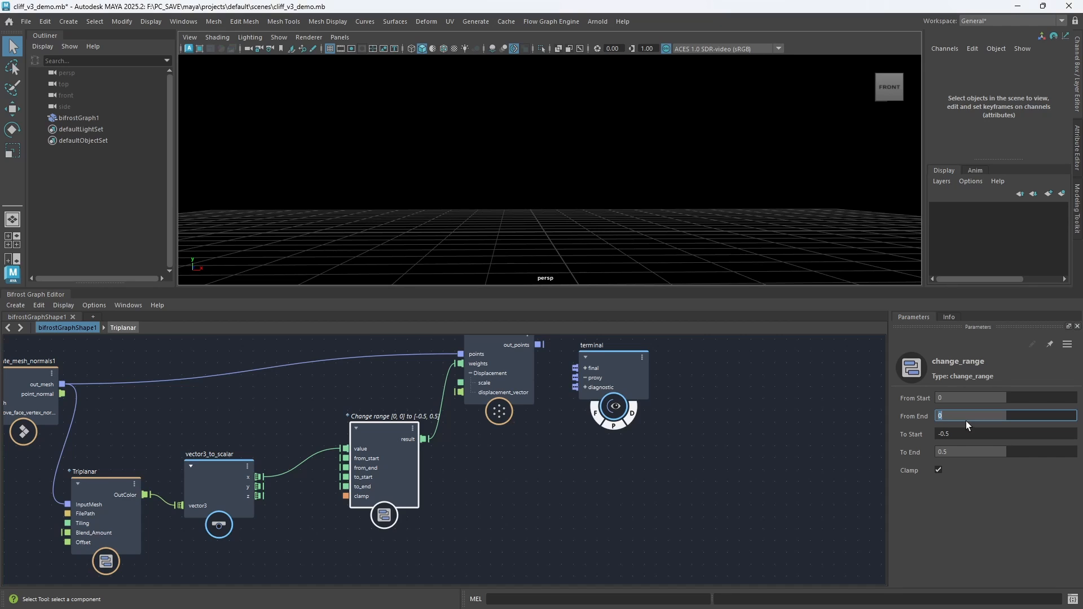
key("Return")
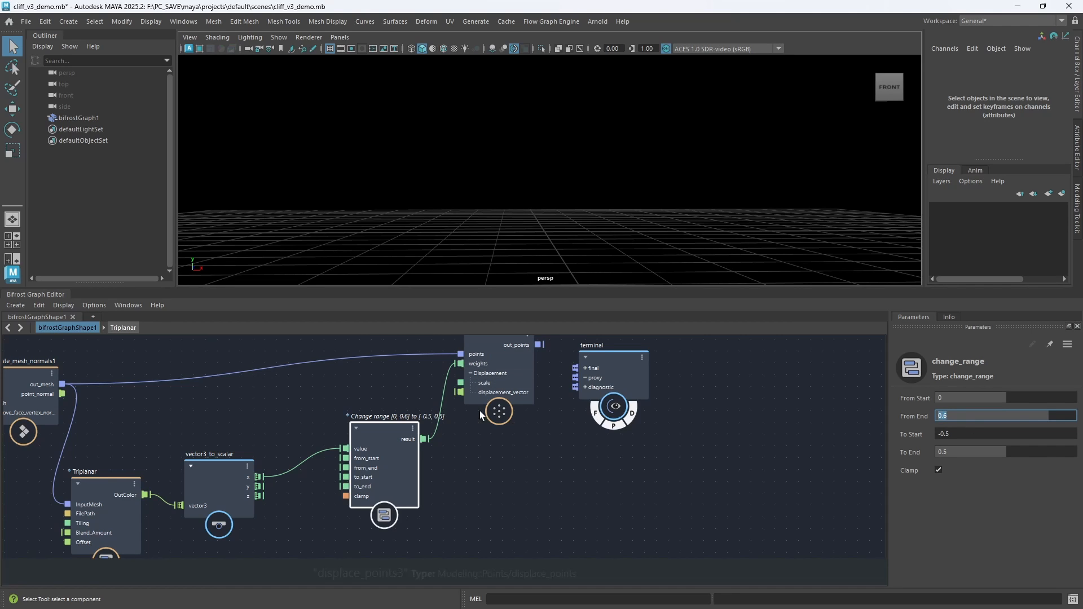
Move the terminal farther out and connect out_points of displace_points3 to its proxy input
middle_click_drag(511, 445, 454, 508)
left_click_drag(556, 425, 600, 386)
left_click_drag(482, 406, 566, 401)
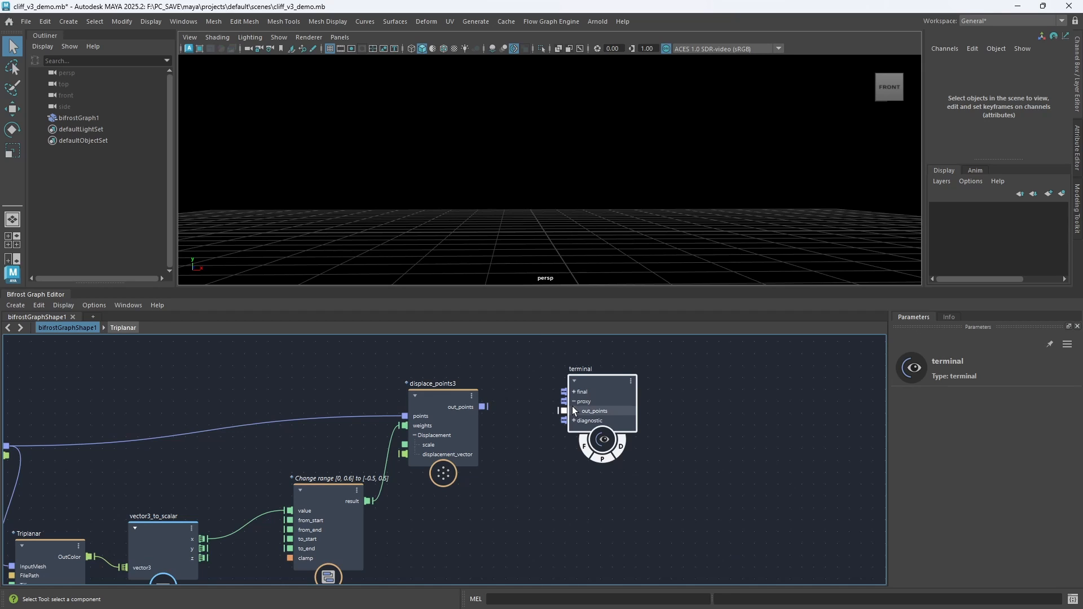
scroll(580, 192, "down", 2)
left_click_drag(486, 193, 500, 201, "alt")
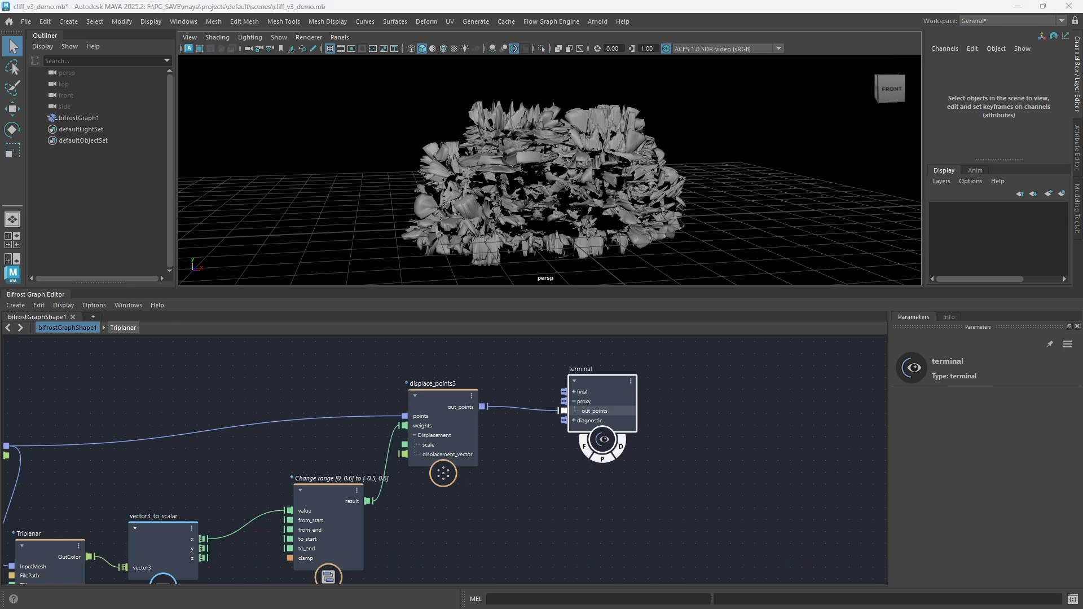
Set the Displacement Scale of displace_points3 to 0.075
left_click(449, 398)
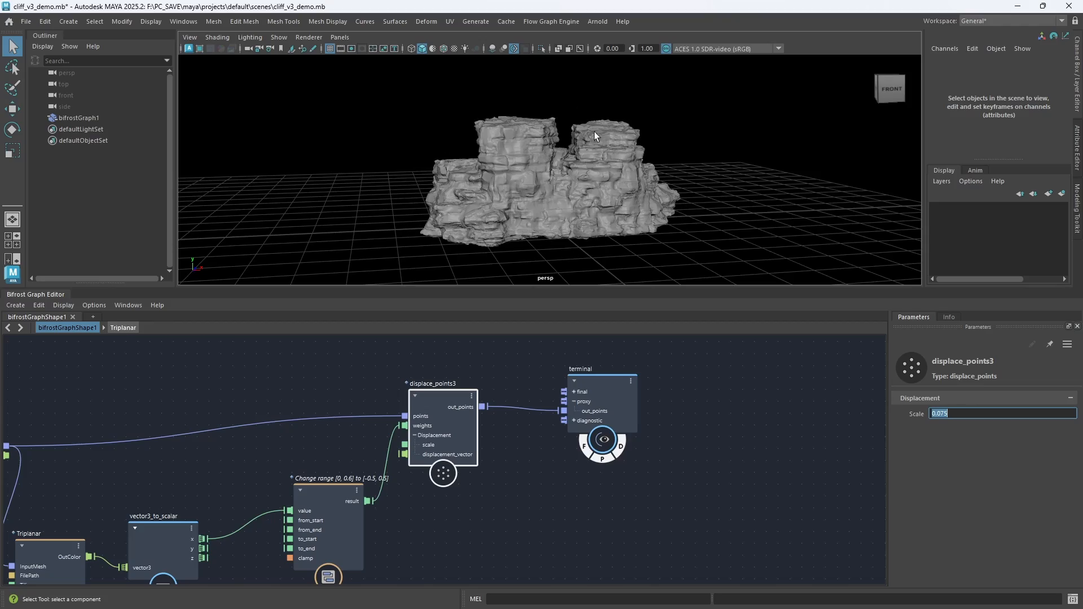
left_click_drag(592, 133, 450, 140, "alt")
scroll(554, 168, "down", 2)
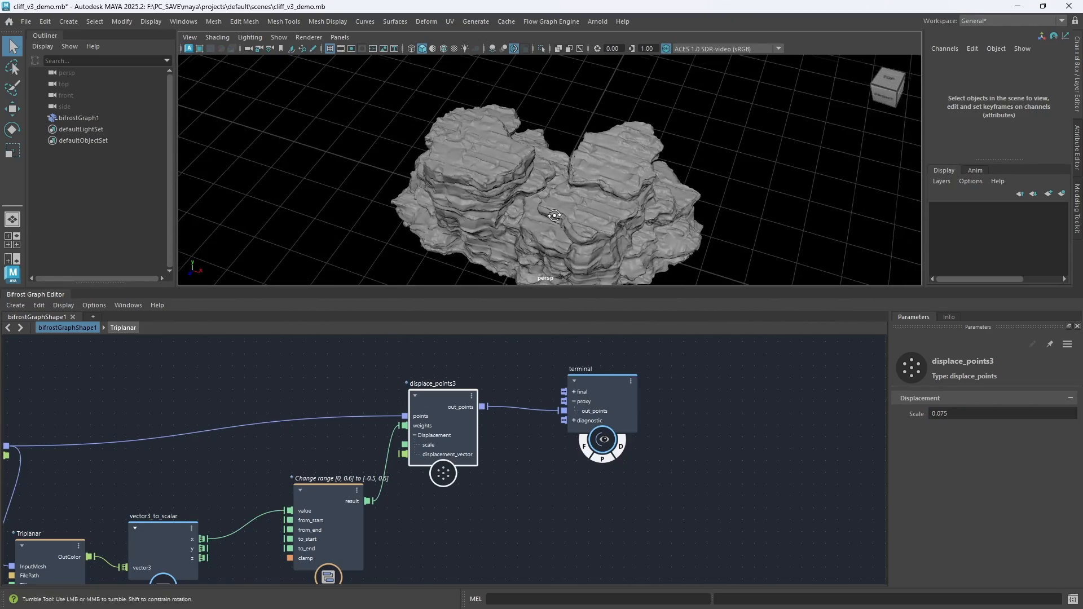
left_click_drag(551, 214, 495, 214, "alt")
scroll(582, 168, "up", 1)
left_click_drag(582, 168, 527, 186, "alt")
scroll(522, 451, "down", 3)
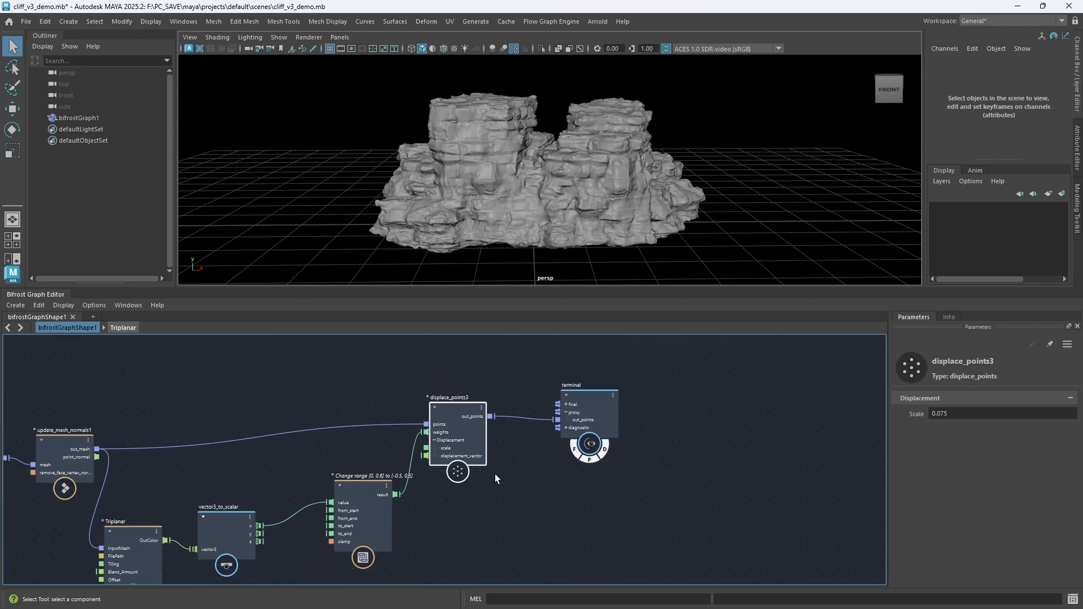
Shift displace_points3 outward and add a second vector3_to_scalar node above the existing one
middle_click_drag(391, 458, 468, 422, "alt")
scroll(386, 407, "up", 2)
left_click_drag(561, 375, 590, 370)
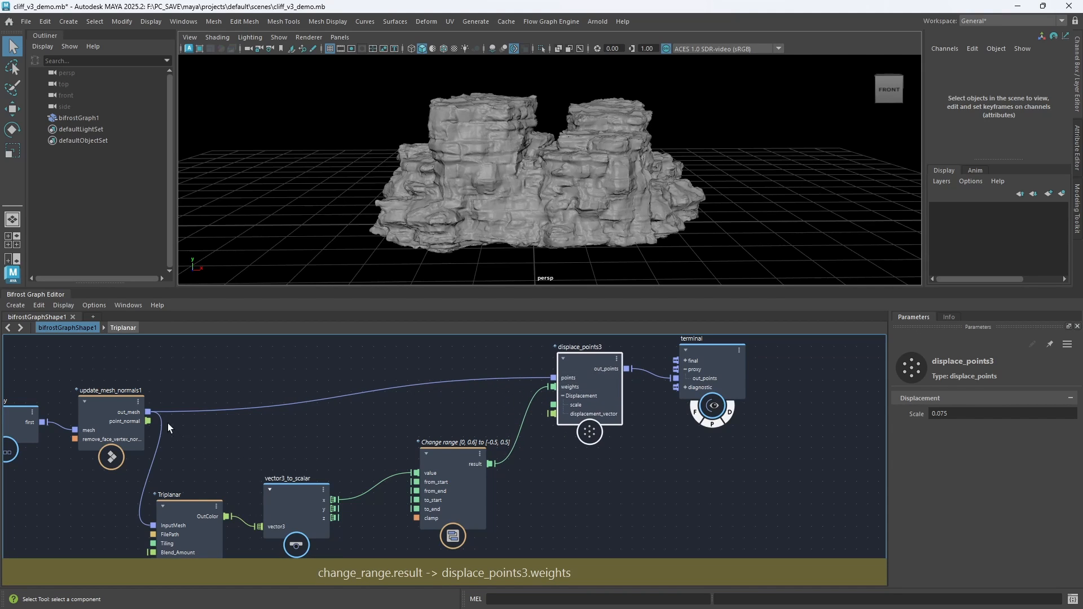
left_click(286, 435)
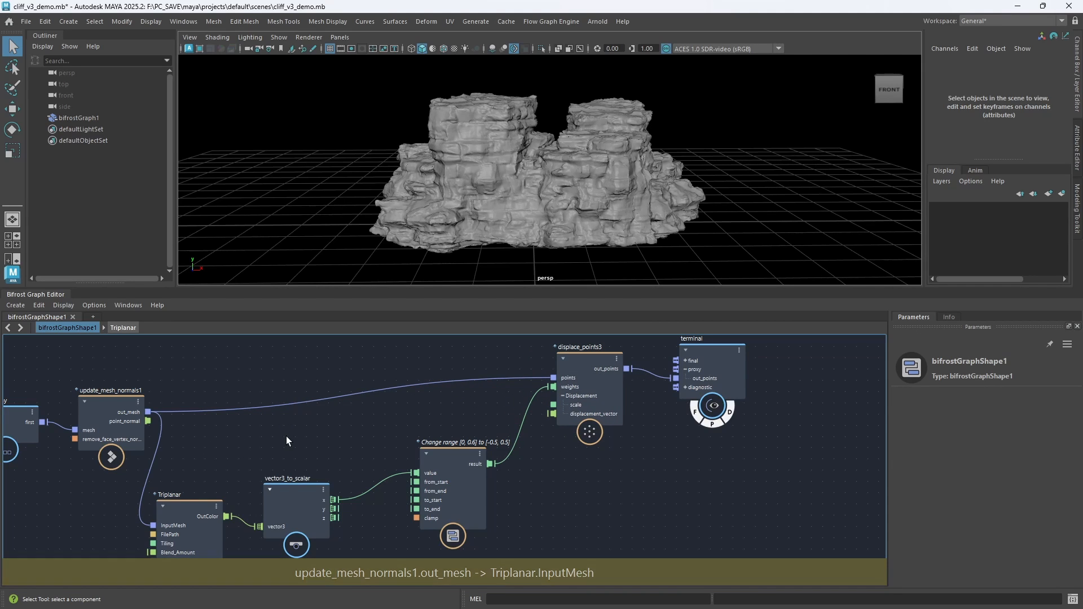
key("Tab")
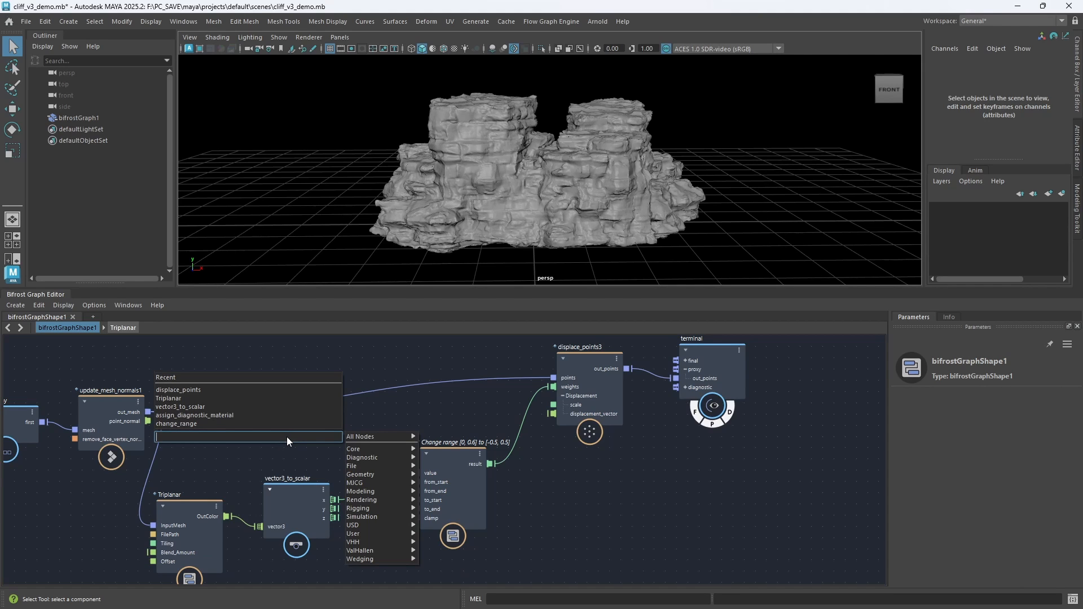
type("vt")
key("BackSpace")
key("BackSpace")
type("ec")
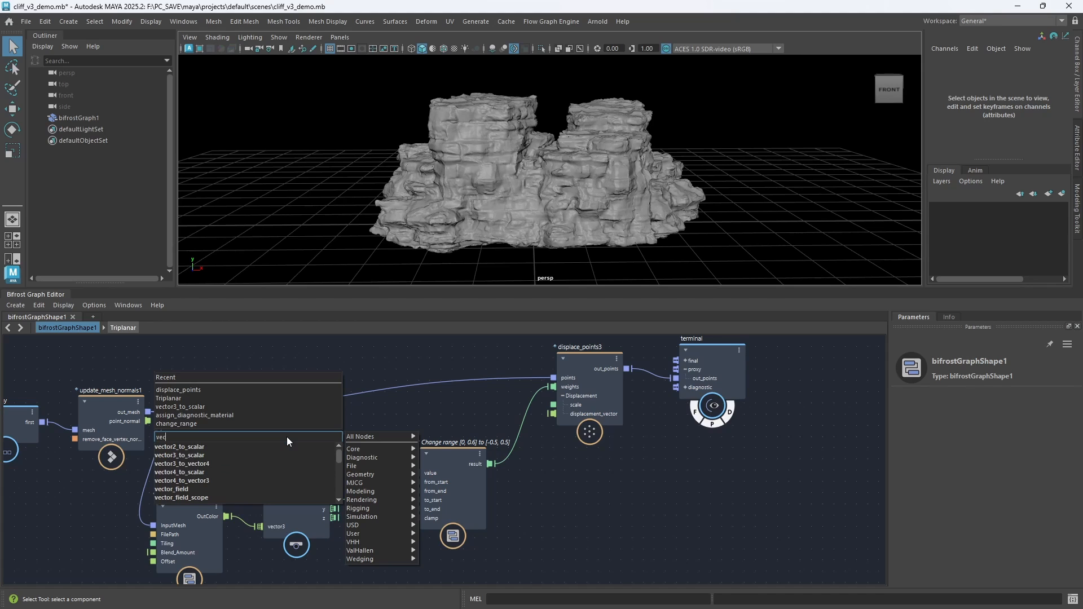
key("Return")
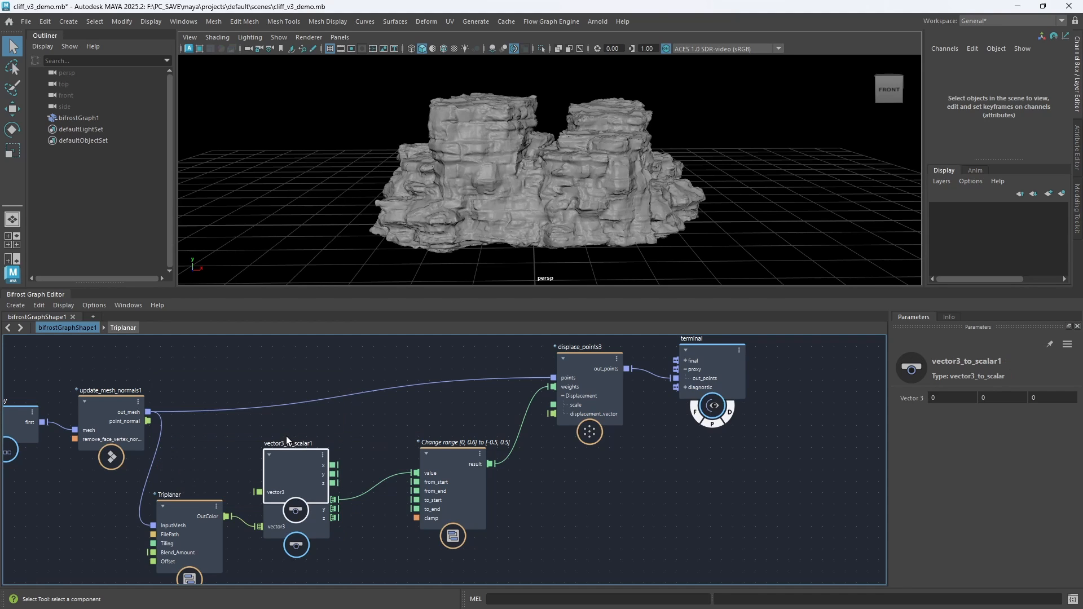
Place vector3_to_scalar1 beside update_mesh_normals1 and connect point_normal to its vector3 input
left_click_drag(289, 453, 280, 420)
left_click_drag(148, 421, 242, 429)
left_click(343, 432)
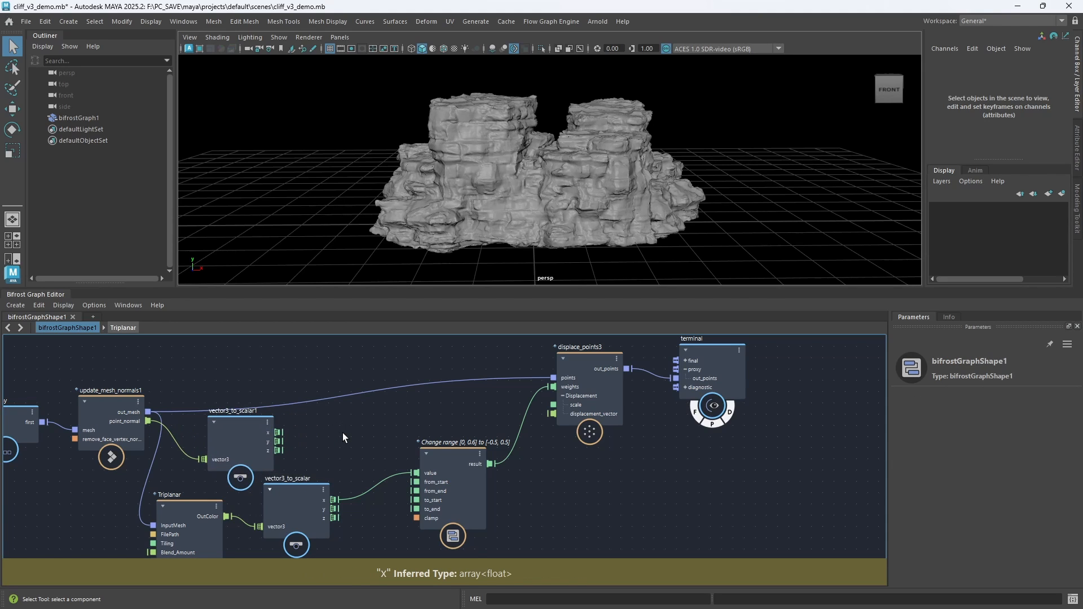
Add a scalar_to_vector3 node between vector3_to_scalar1 and displace_points3
key("Tab")
type("stv")
key("Down")
key("Down")
key("Down")
key("Down")
key("Down")
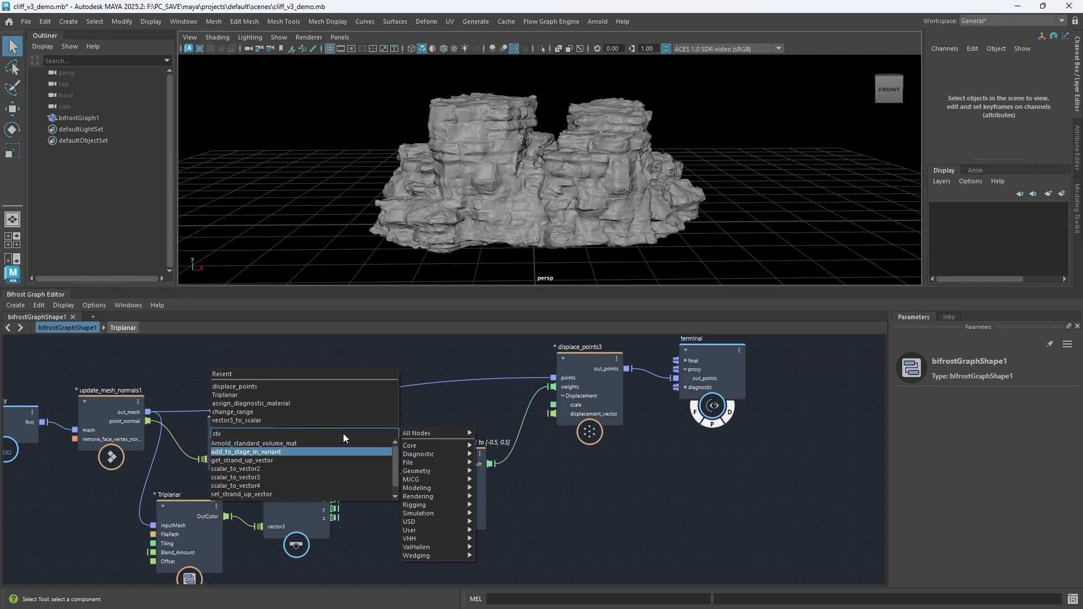
key("Return")
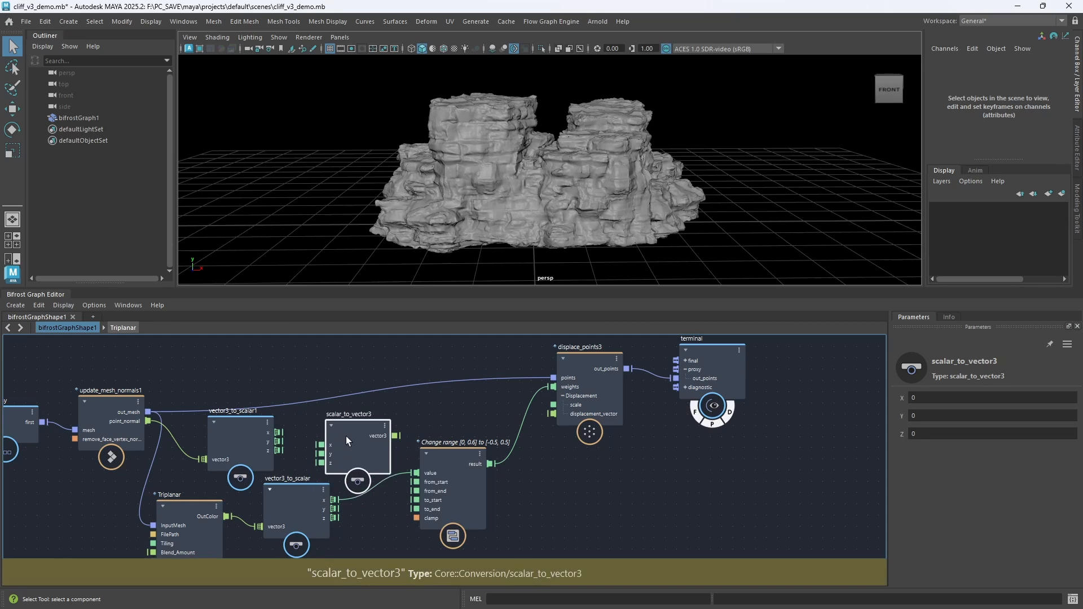
Connect x and z of vector3_to_scalar1 to scalar_to_vector3, and its vector3 output to displacement_vector of displace_points3
left_click_drag(278, 432, 324, 450)
left_click_drag(396, 422, 554, 414)
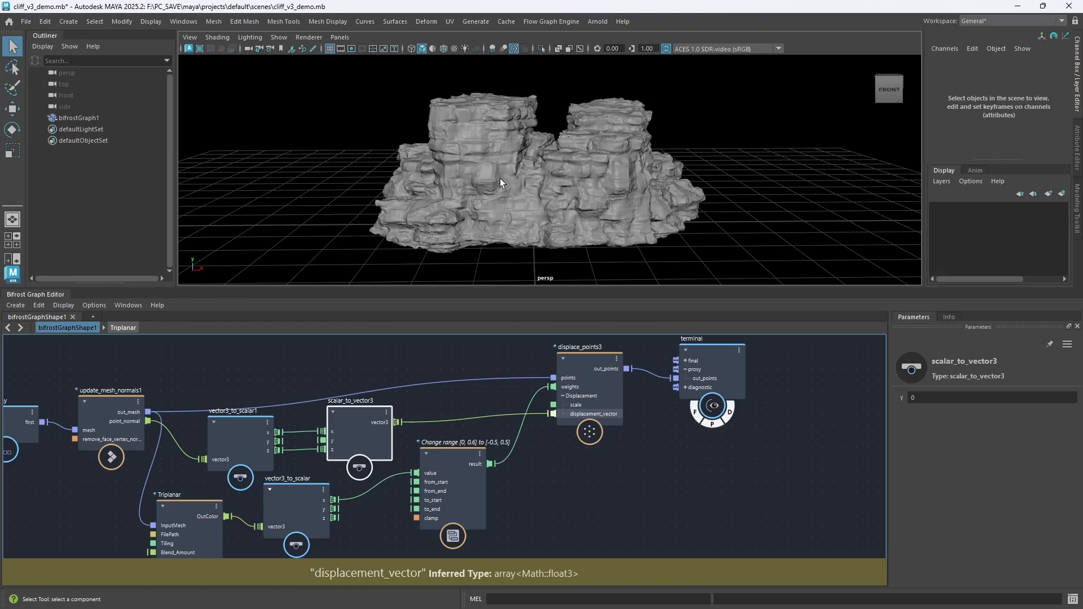
left_click_drag(495, 167, 573, 144, "alt")
scroll(546, 173, "up", 3)
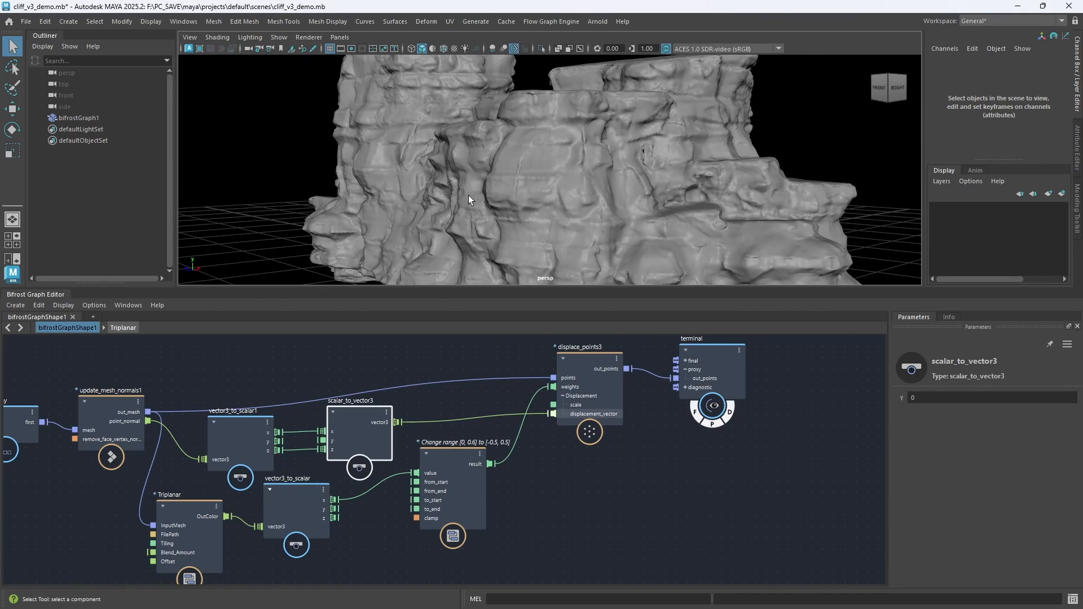
scroll(530, 179, "up", 3)
scroll(526, 178, "down", 4)
left_click_drag(526, 180, 494, 209, "alt")
scroll(491, 201, "down", 2)
scroll(492, 201, "down", 1)
Raise update_mesh_normals1, displace_points3 and the terminal above the vector conversion nodes to make room in the graph
middle_click_drag(299, 373, 431, 410, "alt")
left_click_drag(247, 441, 243, 373)
middle_click_drag(607, 395, 535, 442, "alt")
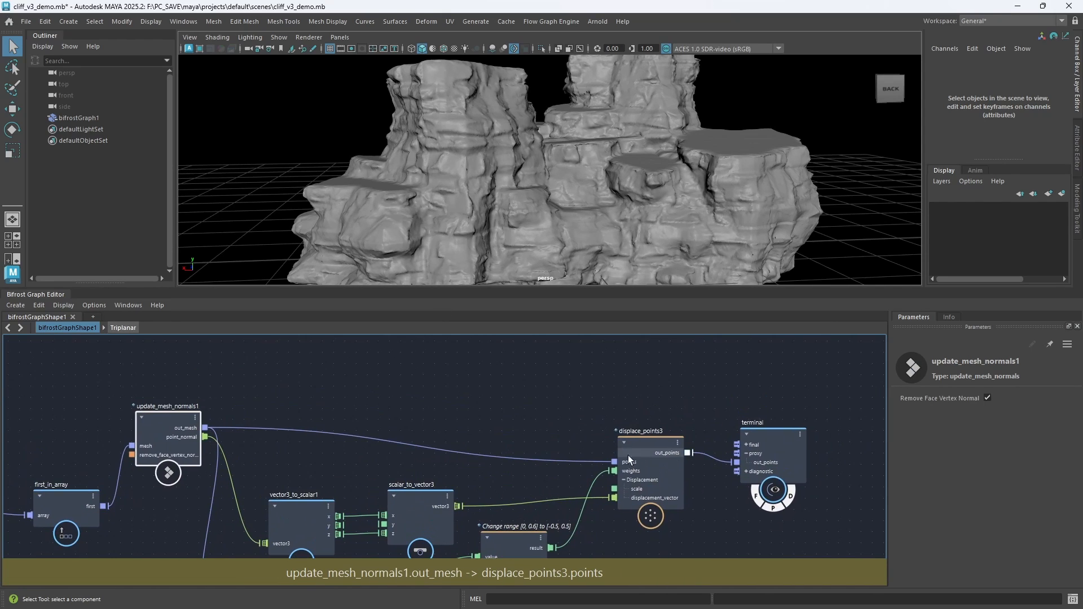
left_click_drag(630, 454, 624, 419)
left_click_drag(762, 446, 792, 392)
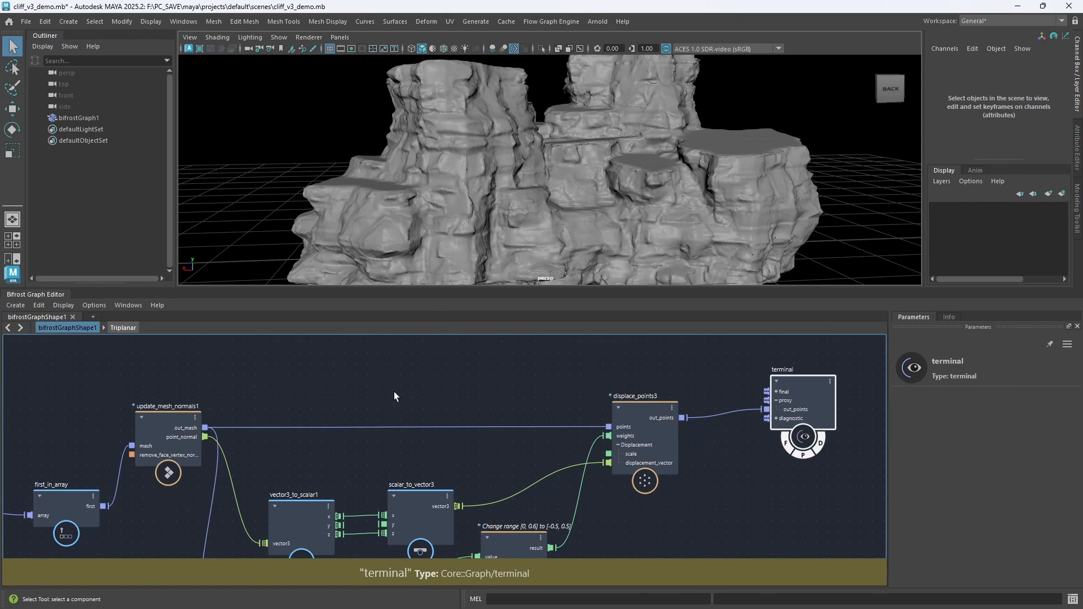
Add a median_property_blur node above the connection from update_mesh_normals1 to displace_points3
scroll(405, 383, "up", 1)
mouse_move(405, 372)
middle_mouse_down("alt")
mouse_move(414, 397)
mouse_move(421, 384)
middle_mouse_up("alt")
scroll(403, 383, "up", 1)
scroll(526, 245, "down", 1)
scroll(421, 381, "up", 1)
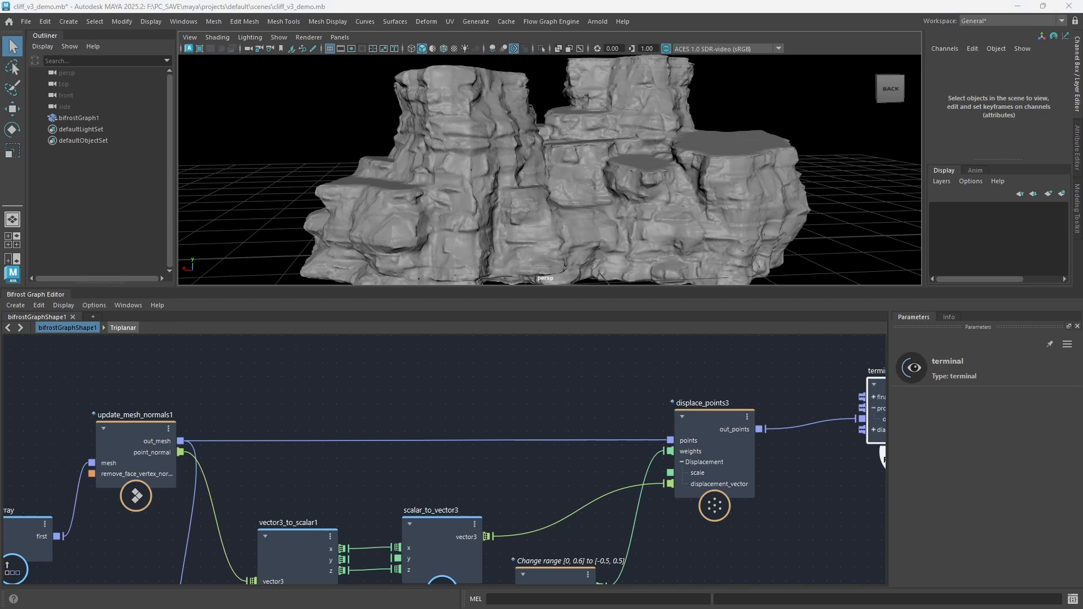
key("Tab")
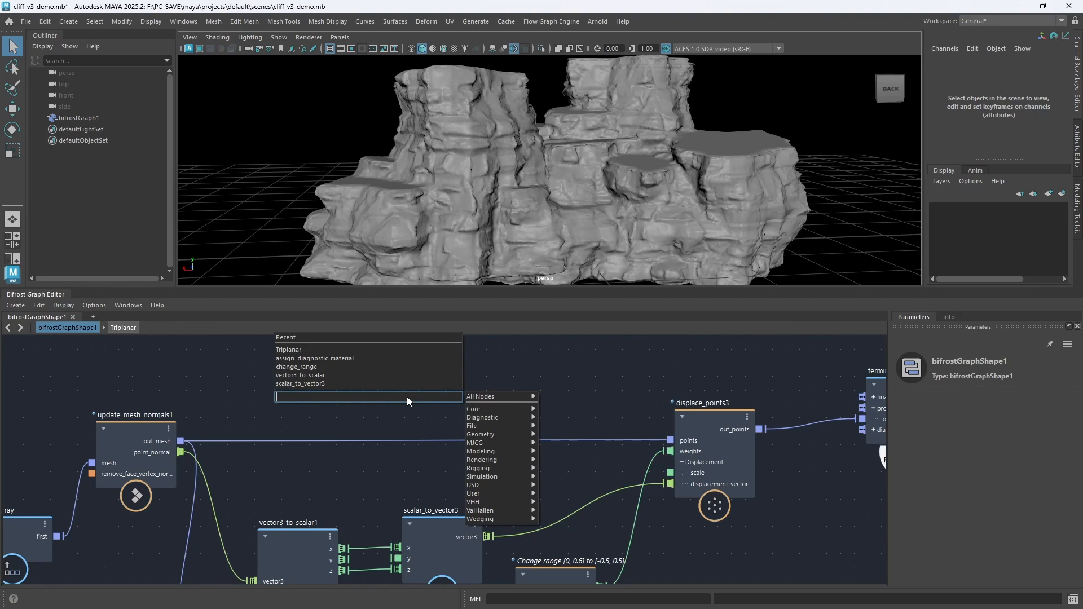
type("medi")
key("Down")
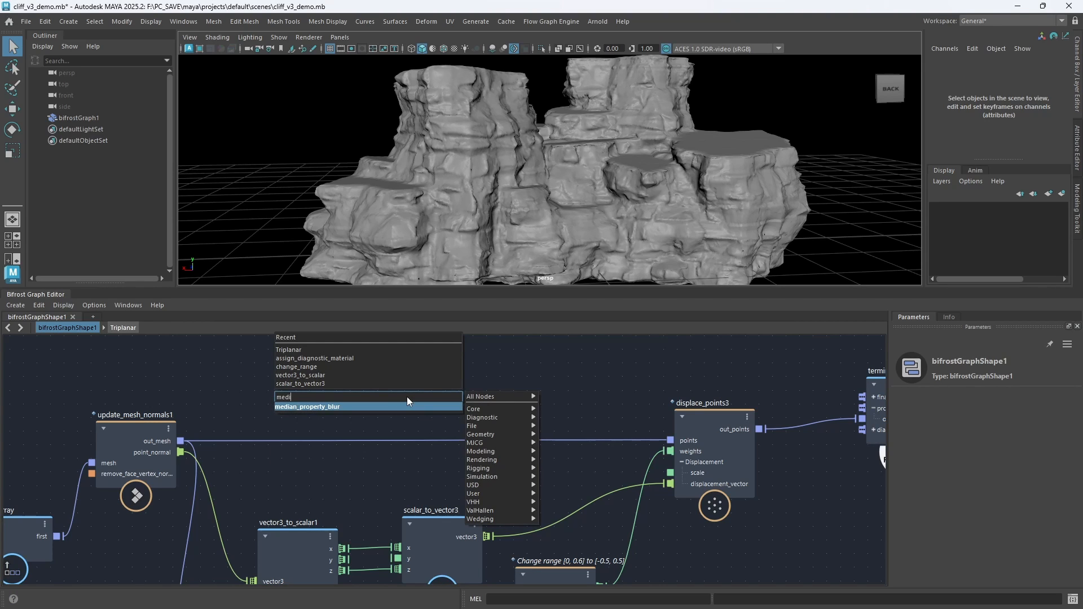
key("Return")
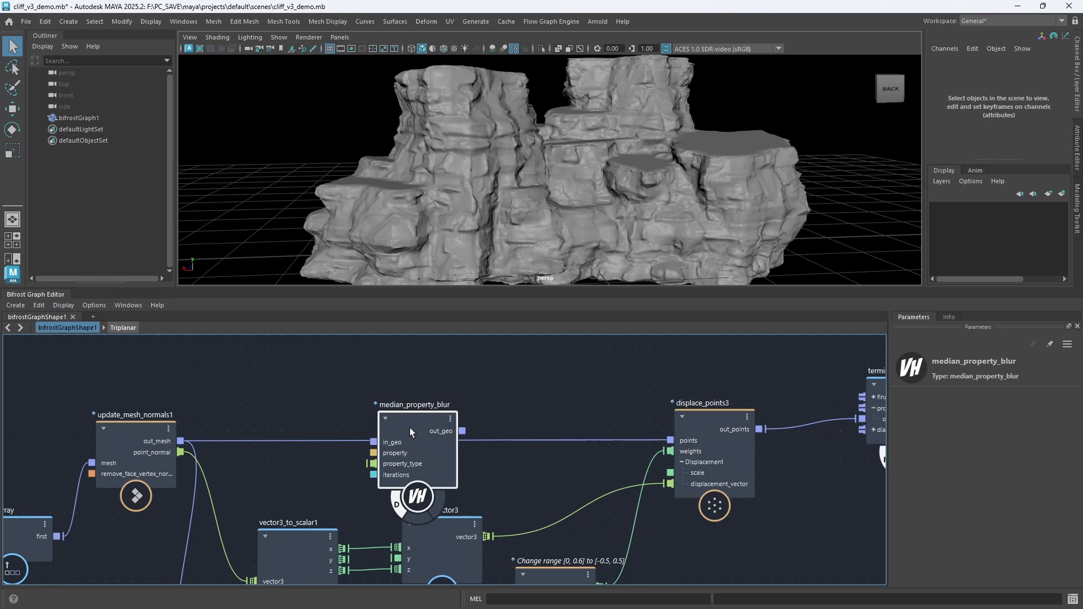
left_click_drag(418, 421, 426, 395)
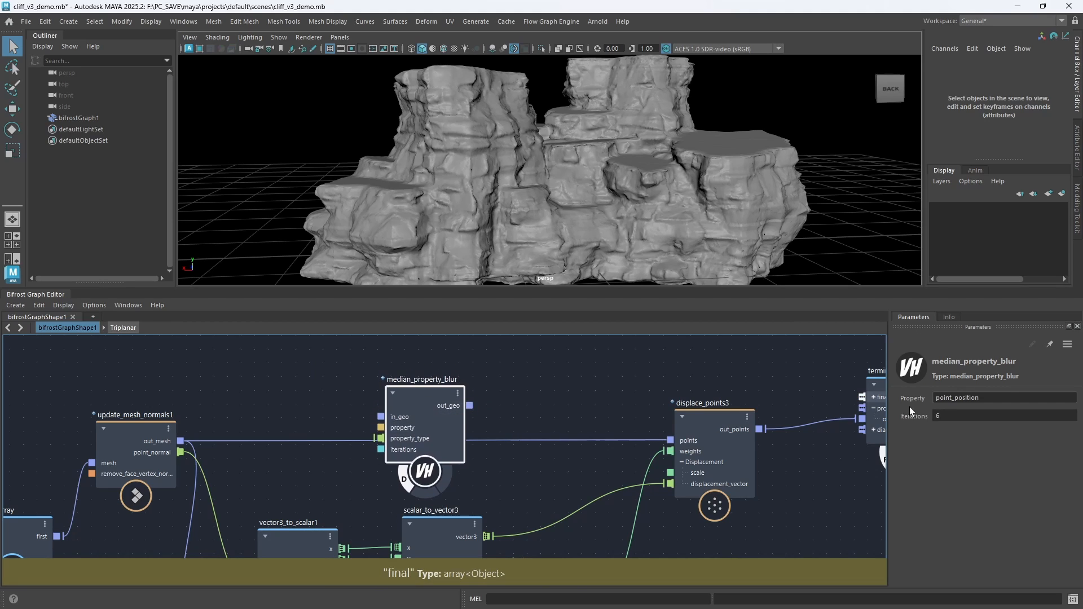
Set median_property_blur to 20 iterations and its Property to point_normal
left_click(943, 416)
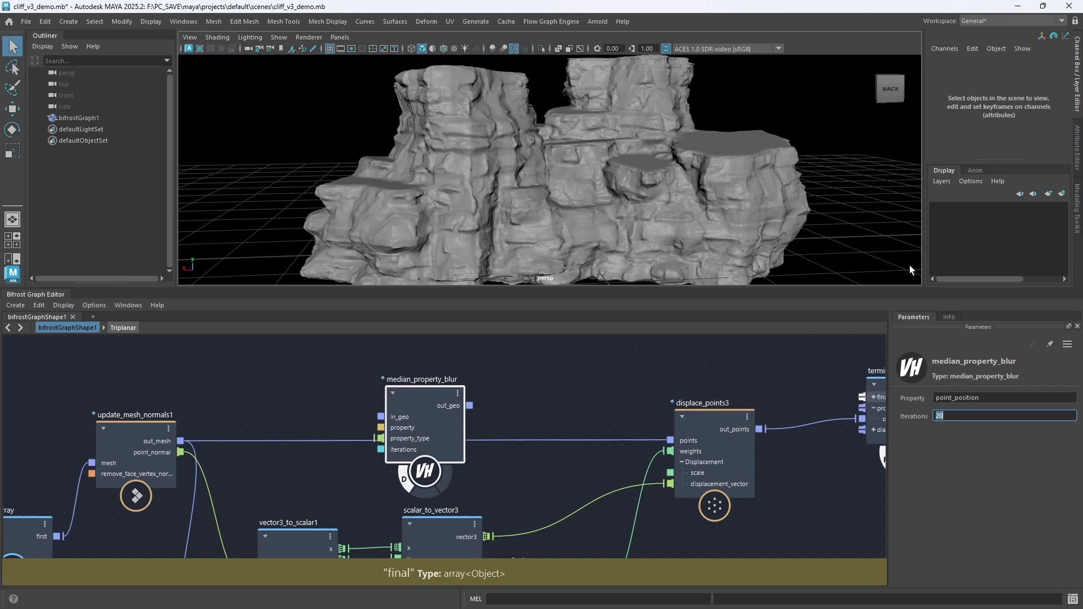
left_click_drag(959, 398, 996, 396)
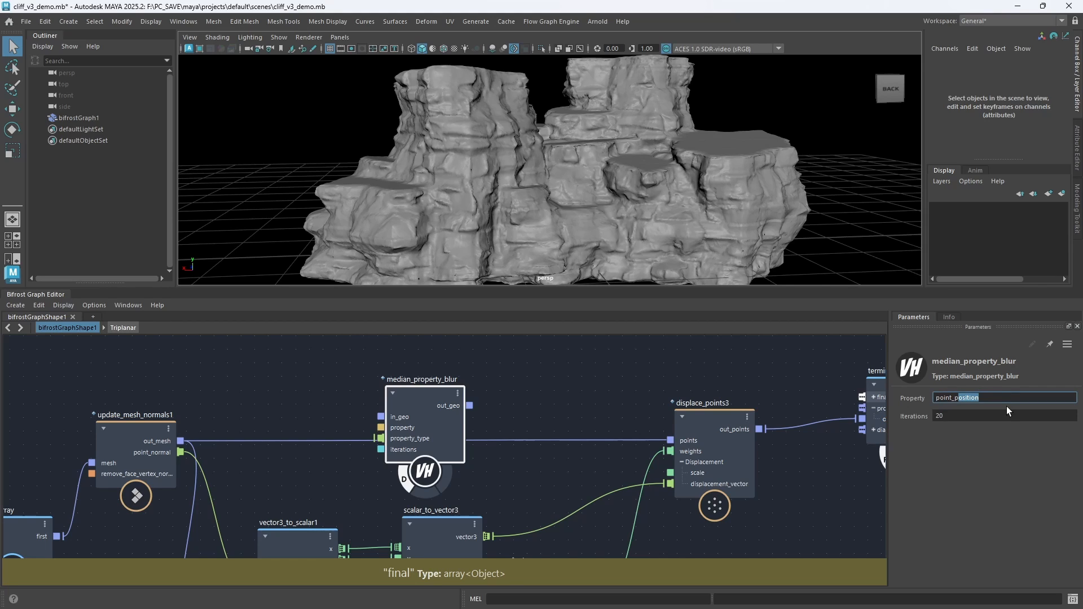
key("BackSpace")
key("BackSpace")
type("normal")
Insert median_property_blur into the connection between update_mesh_normals1 and displace_points3
left_click_drag(424, 402, 444, 442)
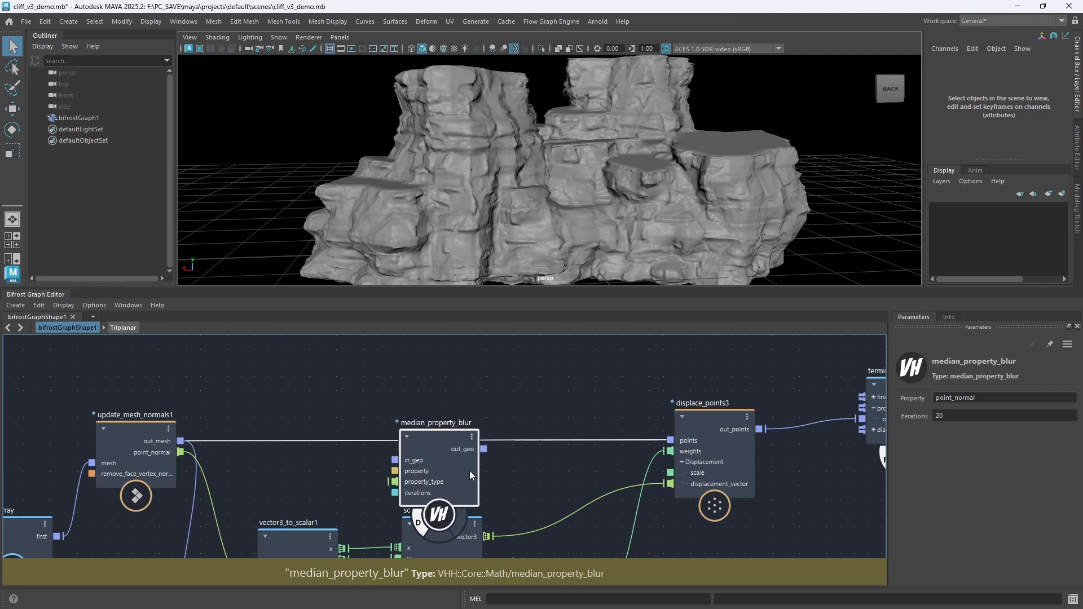
left_click(470, 472)
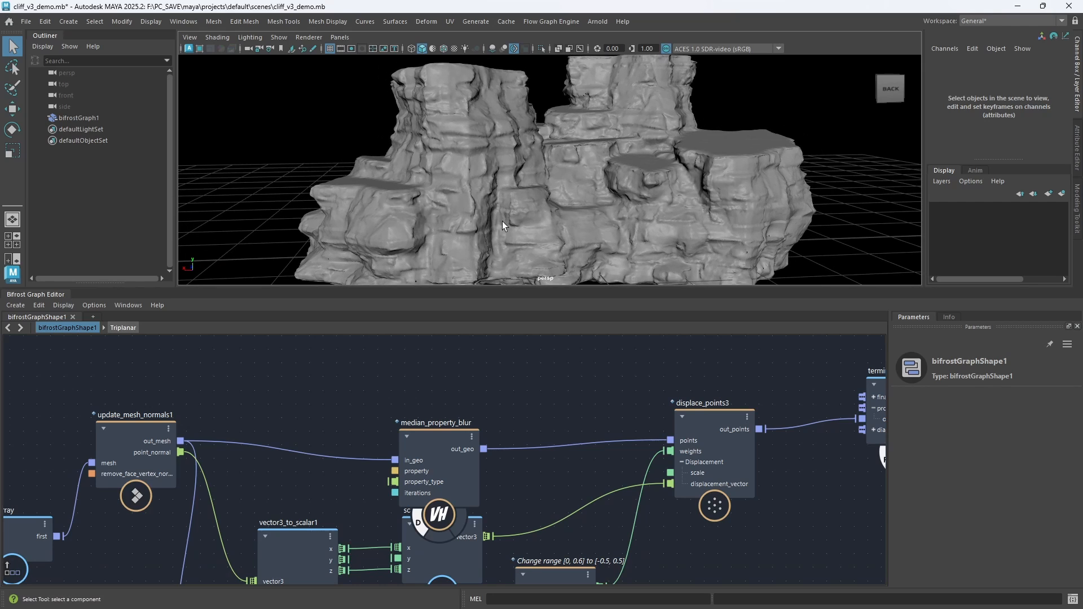
left_click_drag(432, 447, 423, 419)
Bypass the blur by connecting out_mesh directly to points of displace_points3, and examine a cliff ledge up close
left_click_drag(180, 441, 672, 440)
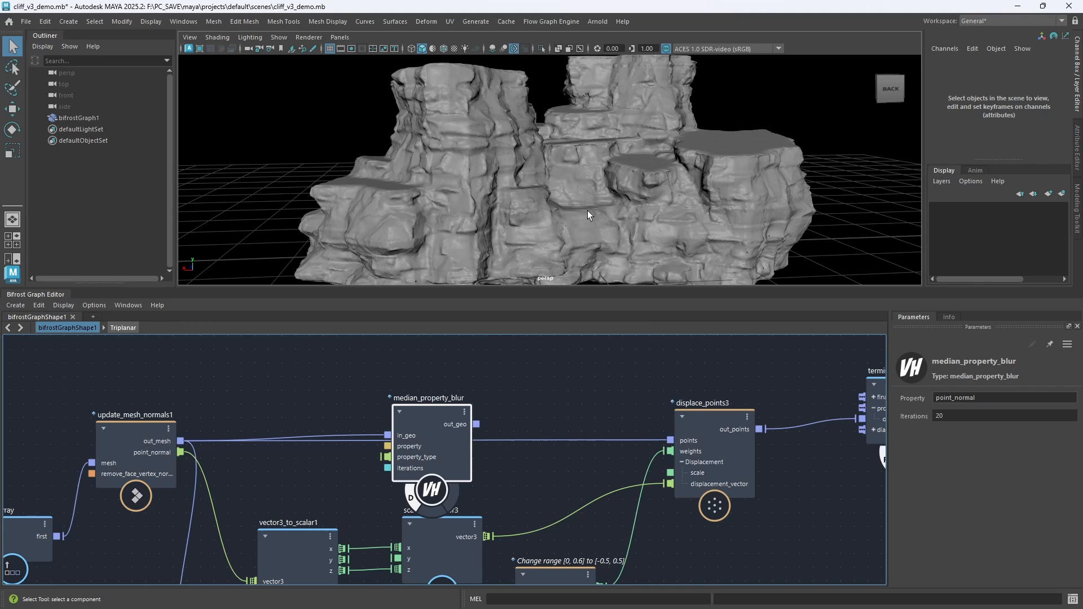
left_click_drag(611, 191, 447, 204, "alt")
right_click_drag(447, 204, 520, 165, "alt")
left_click_drag(521, 166, 412, 203, "alt")
right_click_drag(411, 203, 421, 220, "alt")
left_click_drag(421, 220, 459, 179, "alt")
right_click_drag(459, 178, 526, 153, "alt")
left_click_drag(526, 153, 542, 167, "alt")
right_click_drag(542, 167, 522, 155, "alt")
middle_click_drag(522, 155, 508, 176, "alt")
right_click_drag(507, 176, 530, 168, "alt")
middle_click_drag(530, 168, 510, 195, "alt")
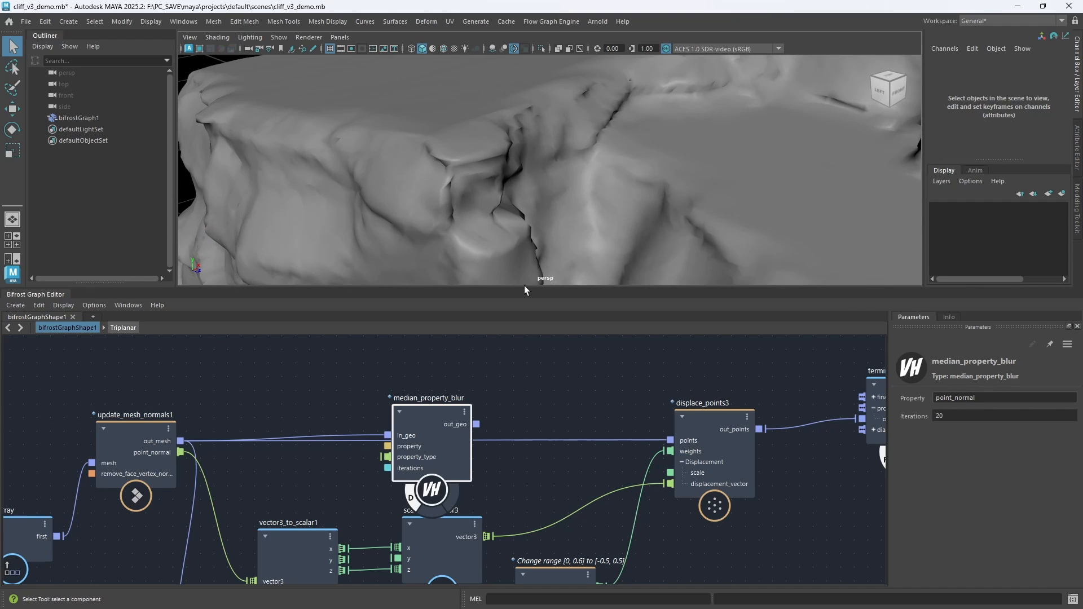
Connect out_geo of median_property_blur to points of displace_points3 and compare the cliff ledge
left_click_drag(476, 424, 670, 440)
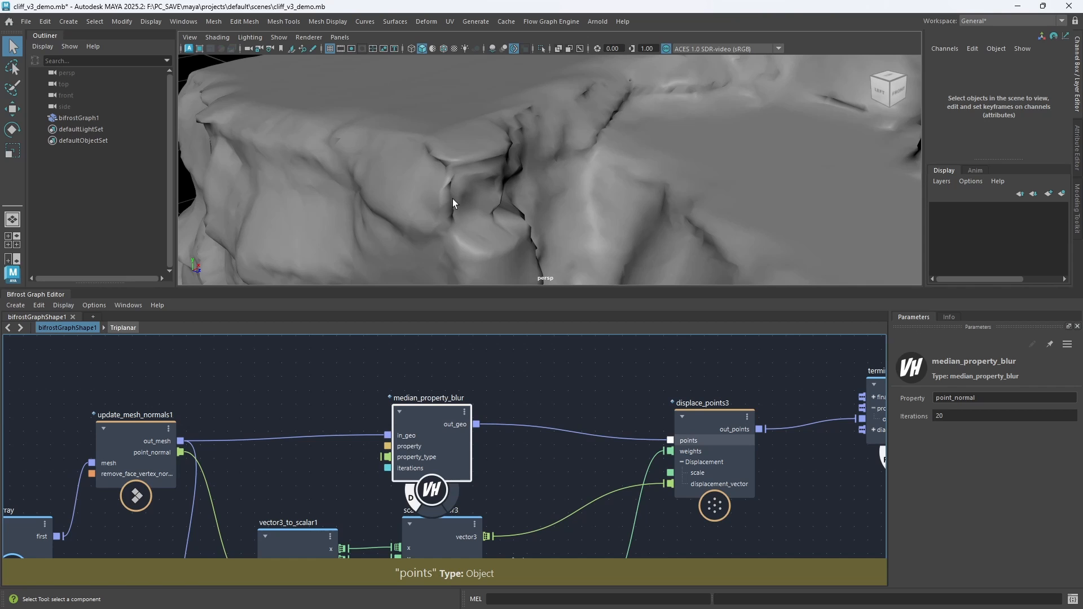
left_click_drag(466, 201, 533, 199, "alt")
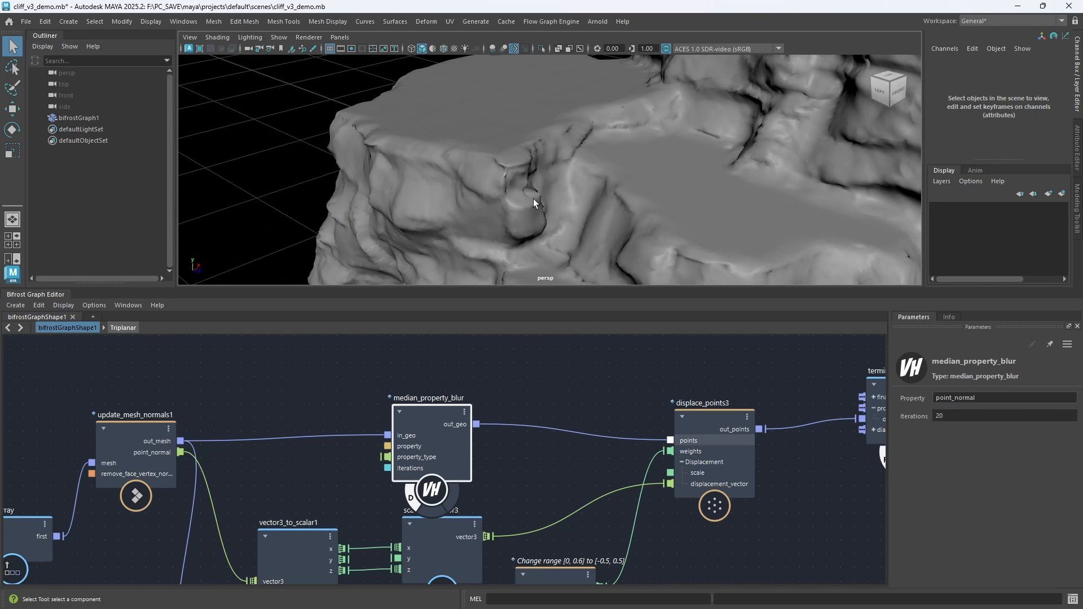
scroll(533, 199, "down", 3)
left_click_drag(422, 425, 429, 418)
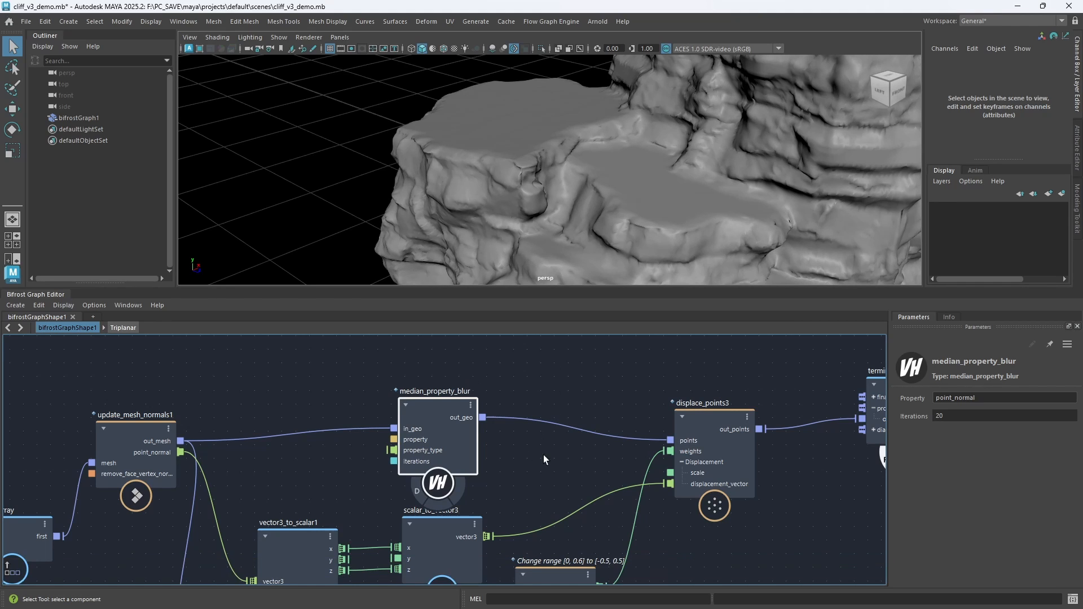
Increase the Iterations of median_property_blur to 50
scroll(544, 455, "down", 2)
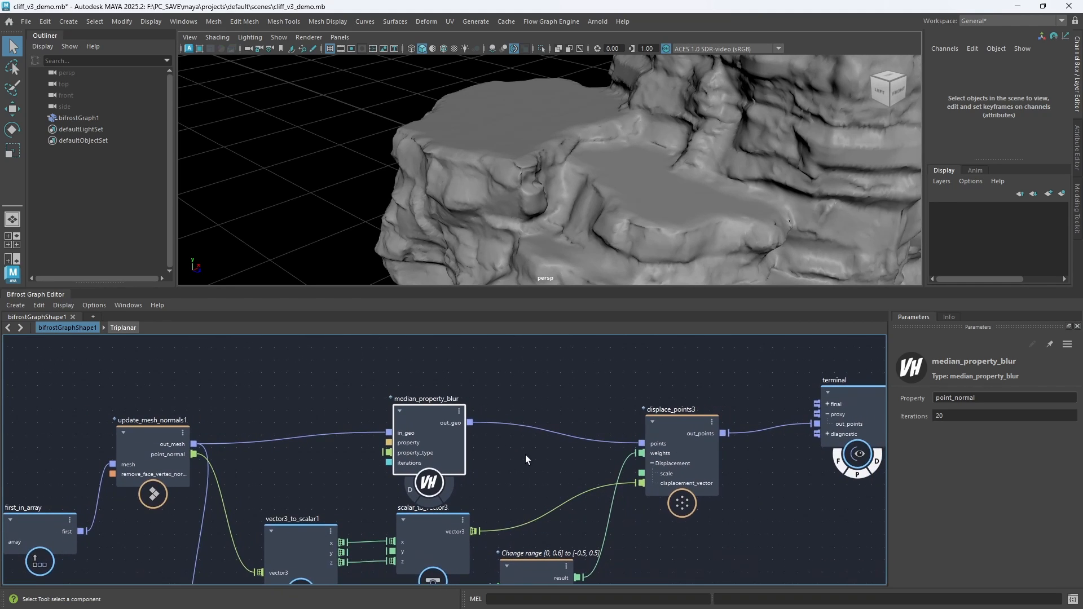
left_click(974, 416)
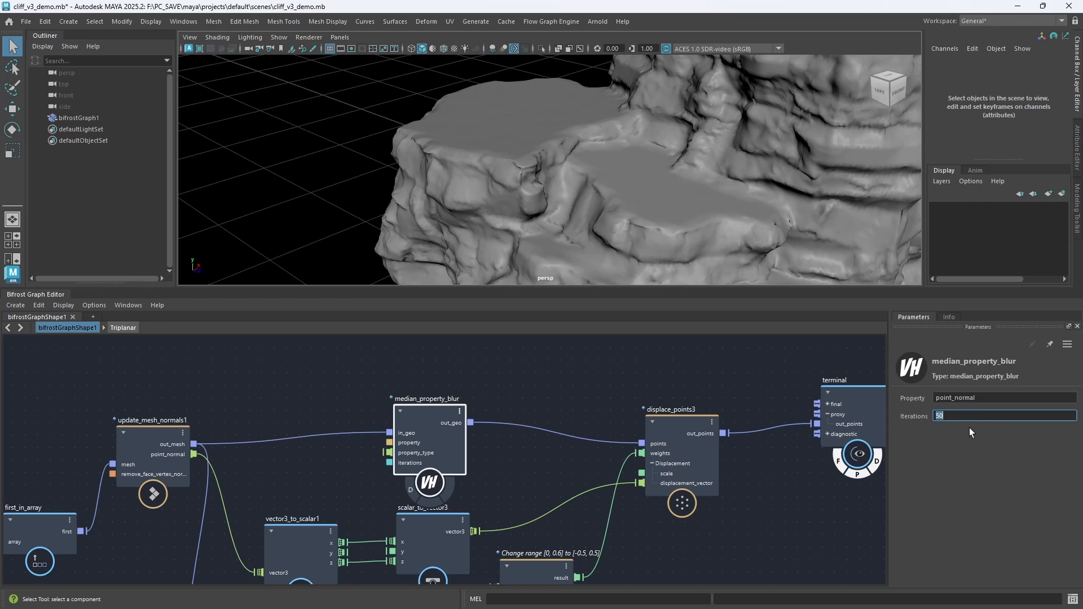
right_click_drag(589, 184, 612, 180, "alt")
Move the change_range node farther out and cut the connection from scalar_to_vector3 to displacement_vector of displace_points3
middle_click_drag(541, 449, 524, 406, "alt")
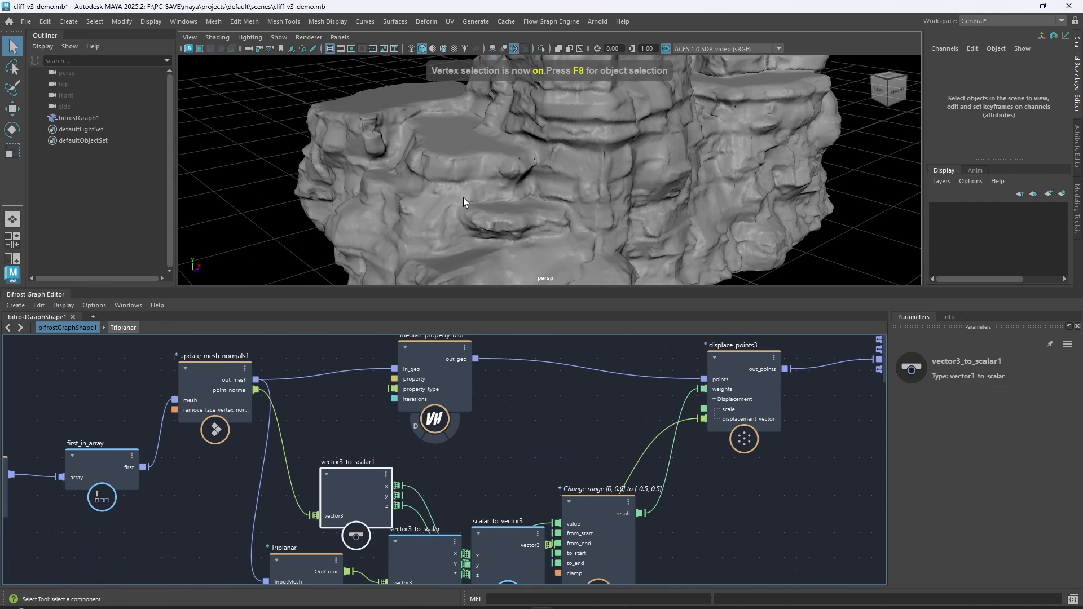
mouse_move(463, 197)
left_mouse_down("alt")
mouse_move(483, 195)
mouse_move(471, 188)
left_mouse_up("alt")
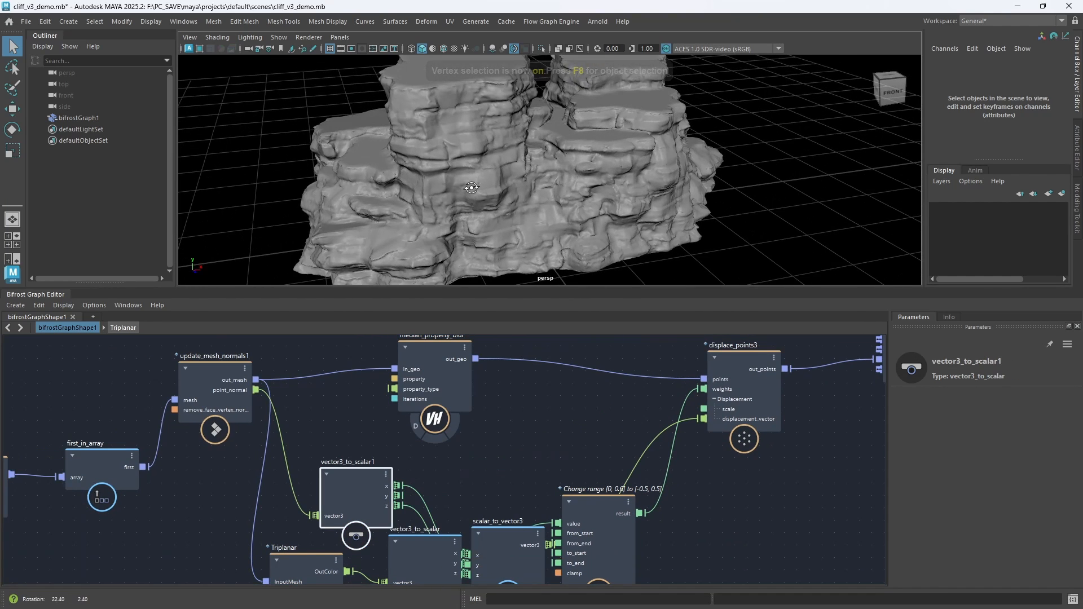
scroll(498, 391, "up", 1)
mouse_move(531, 402)
middle_mouse_down("alt")
mouse_move(531, 378)
mouse_move(523, 393)
middle_mouse_up("alt")
scroll(531, 379, "down", 3)
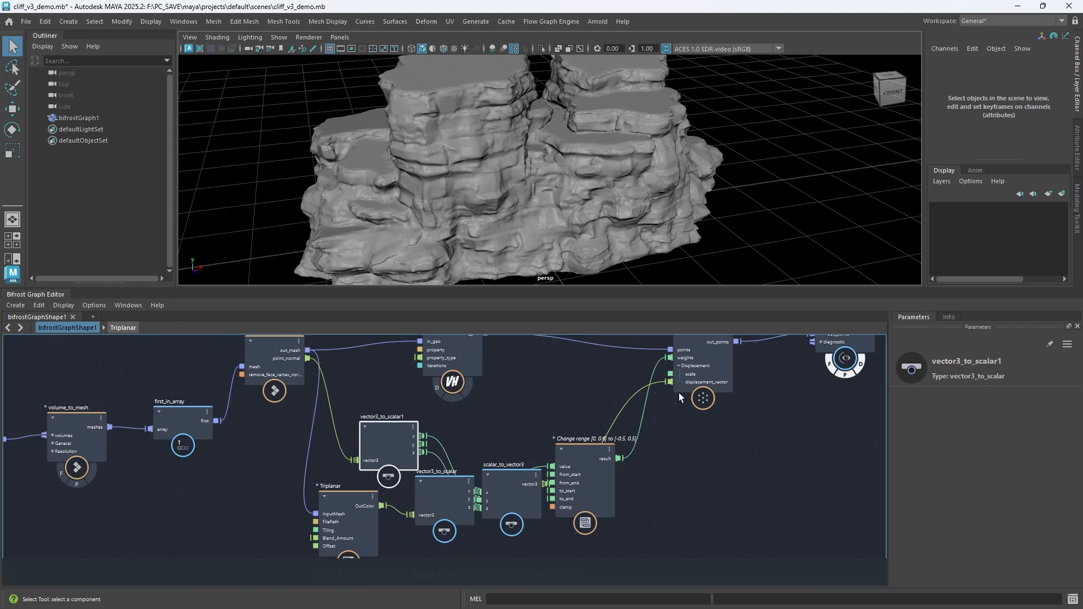
left_click_drag(582, 462, 632, 492)
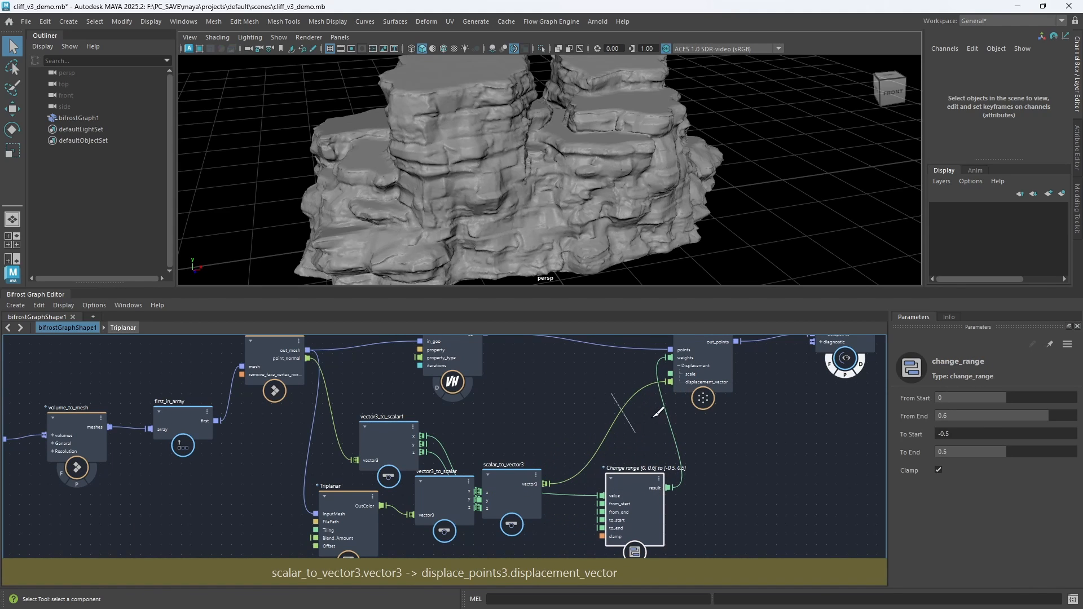
left_click_drag(669, 382, 649, 380)
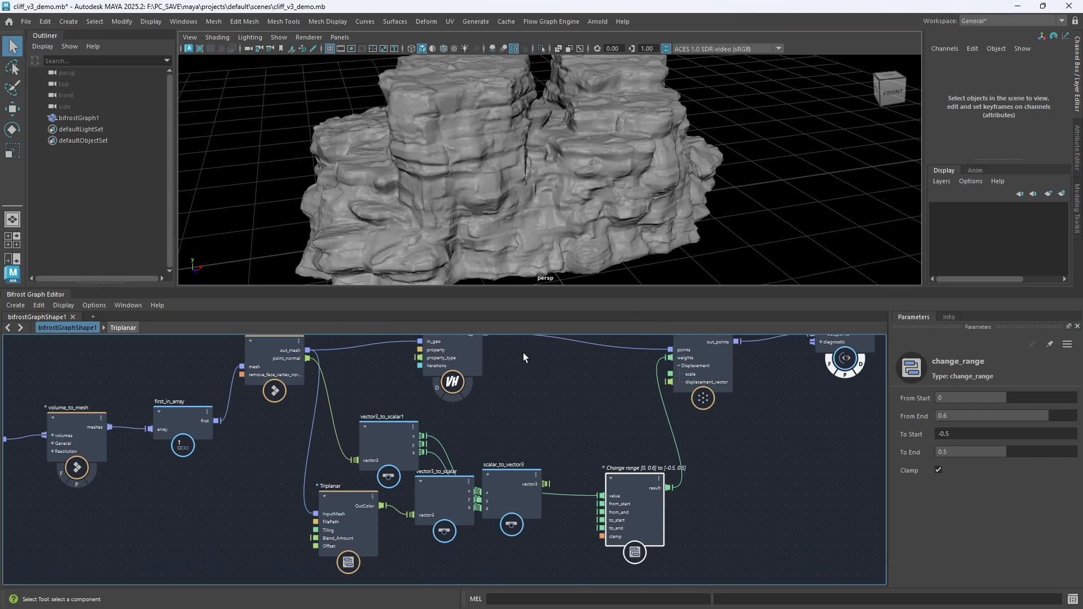
Set the Iterations of median_property_blur to 50
middle_click_drag(523, 353, 556, 445)
left_click(485, 409)
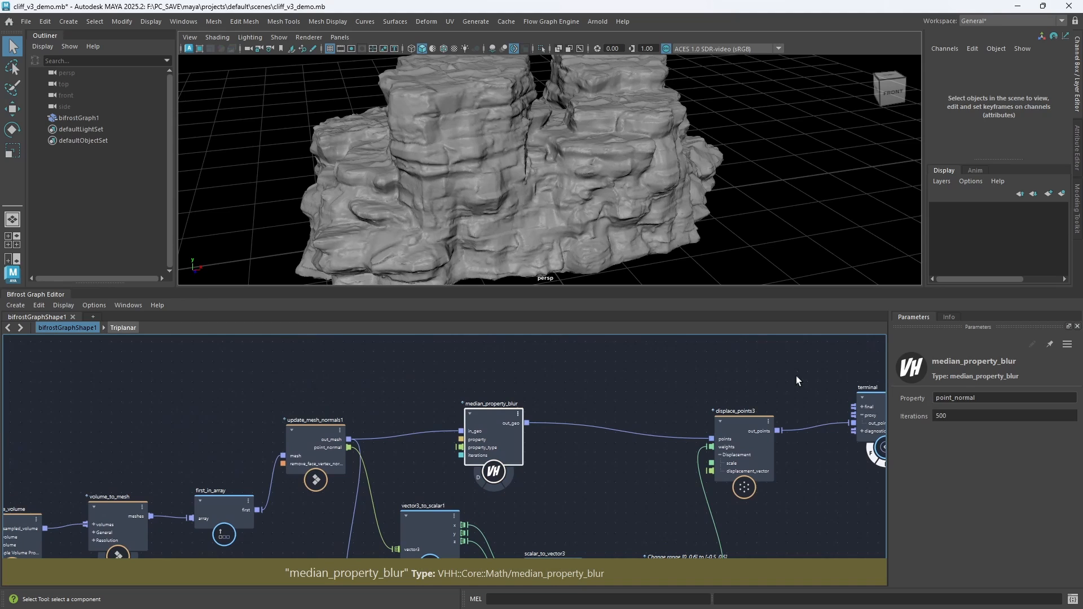
left_click(948, 416)
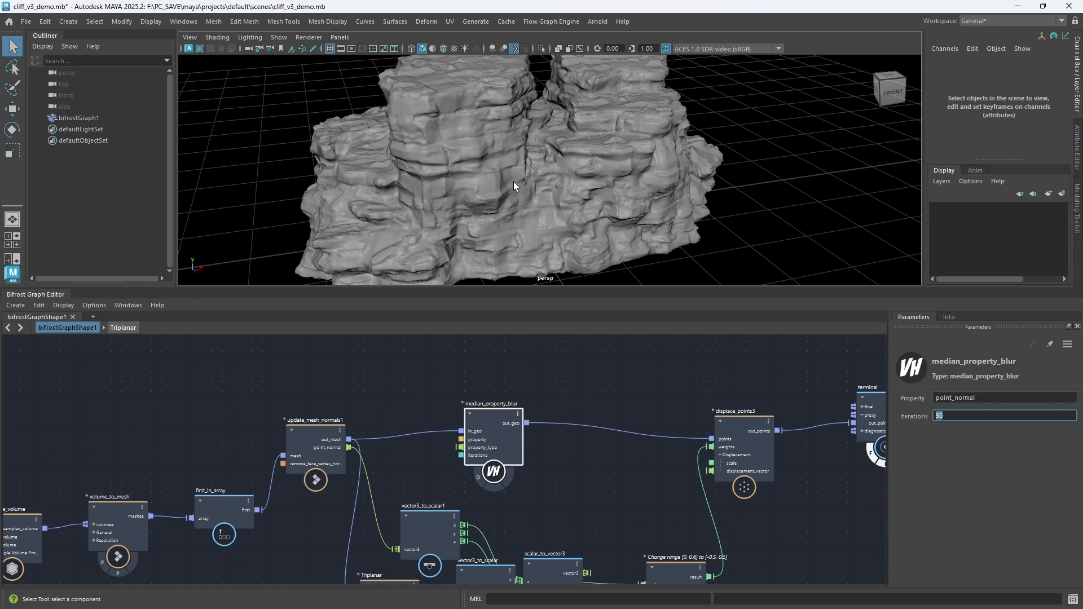
Shift the upper vector conversion nodes toward change_range and place median_property_blur close beside update_mesh_normals1
middle_click_drag(431, 477, 464, 462)
left_click_drag(465, 461, 604, 459)
left_click_drag(510, 378, 424, 387)
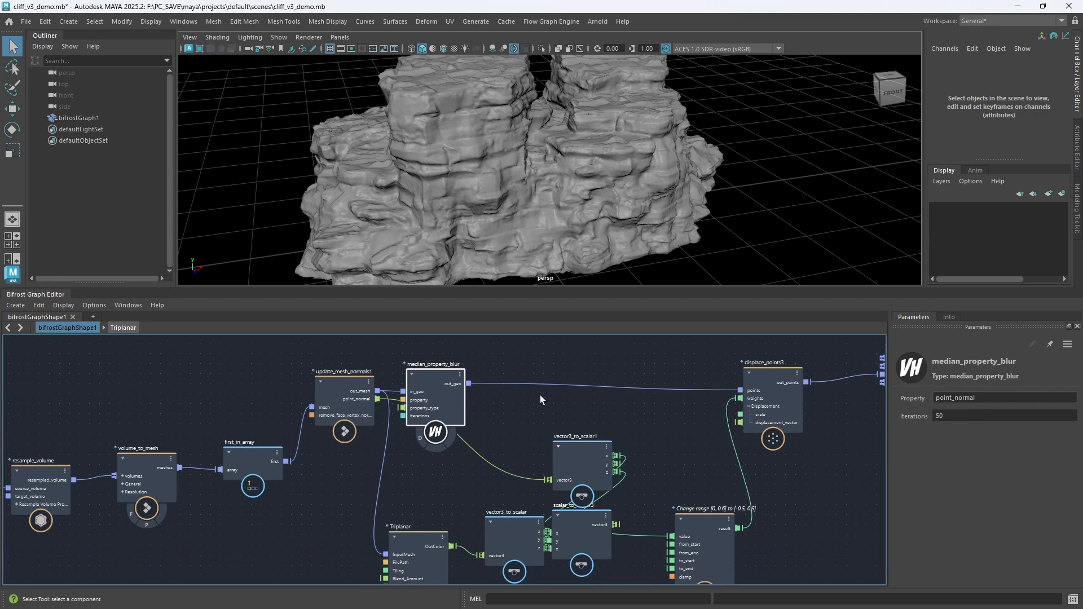
Add a get_point_normal node between median_property_blur and vector3_to_scalar1
left_click(499, 414)
key("Tab")
type("gp")
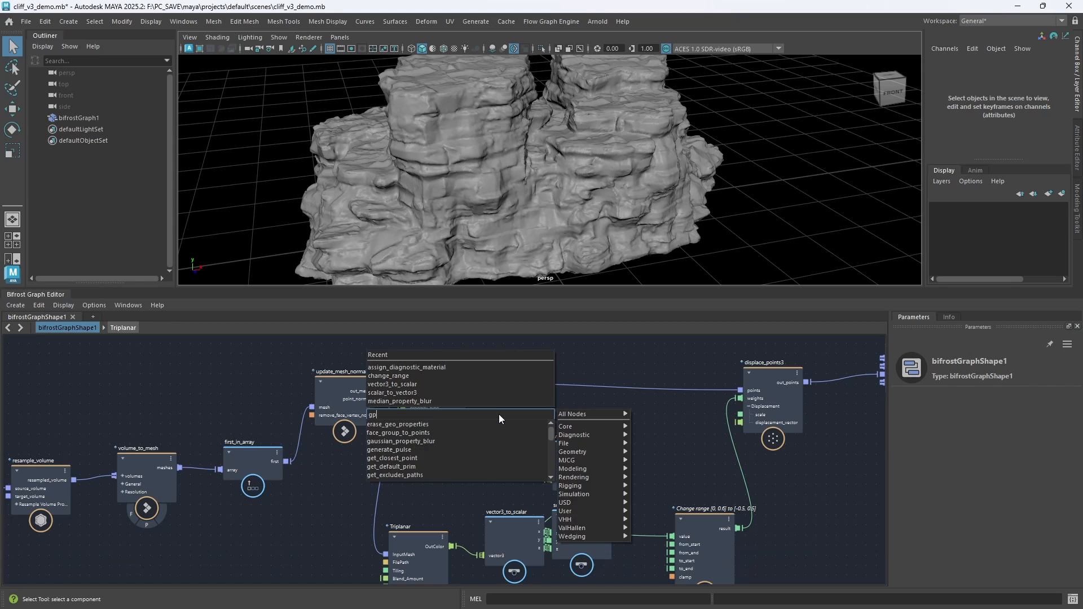
type("n")
key("Down")
key("Return")
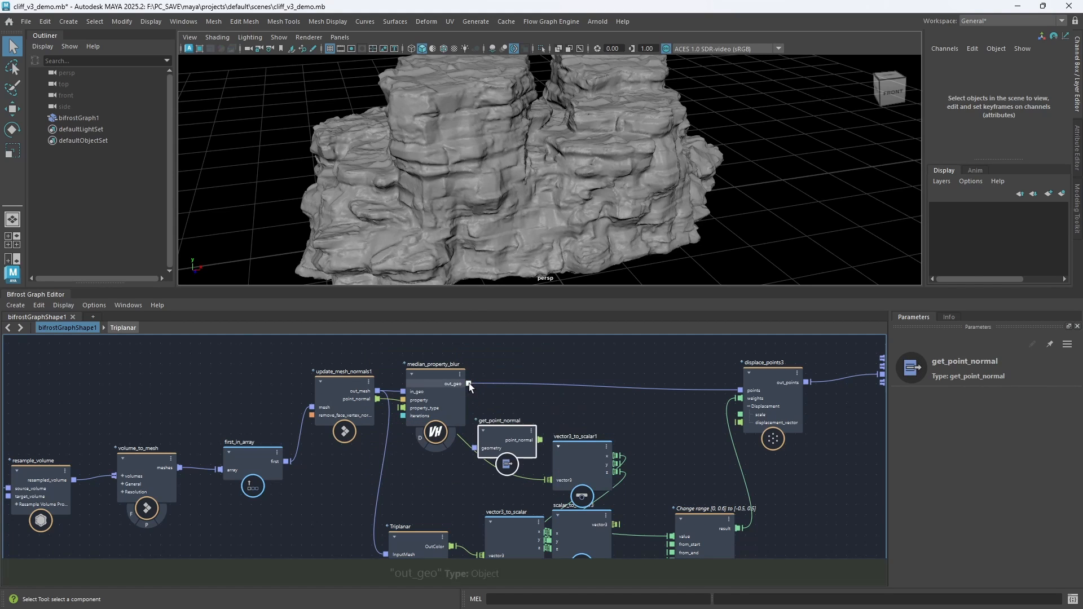
Connect out_geo of median_property_blur to get_point_normal's geometry input, and its point_normal output to vector3 of vector3_to_scalar1
left_click_drag(469, 382, 475, 446)
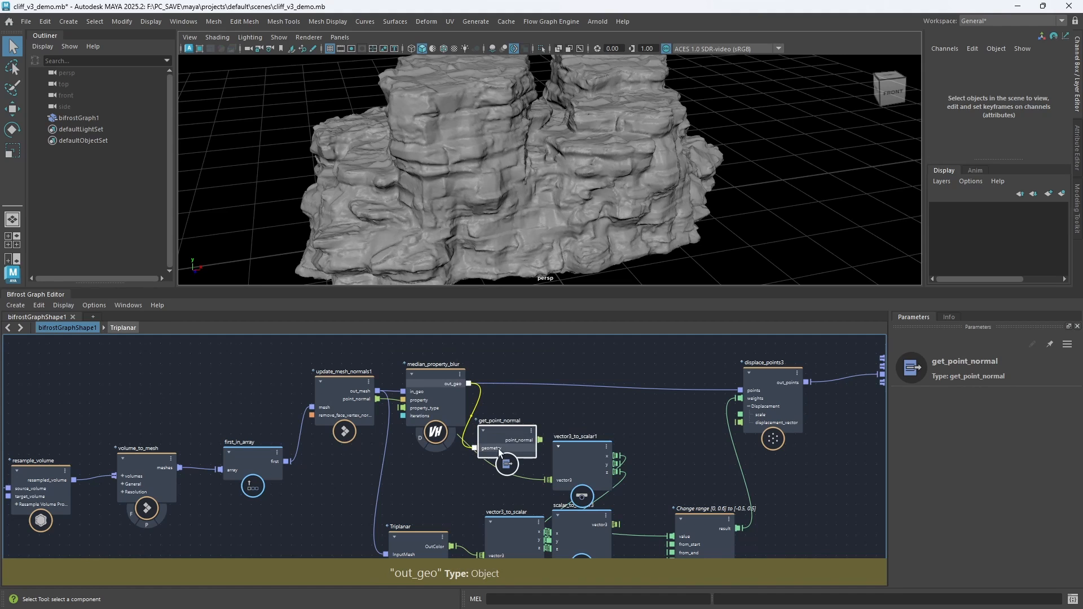
left_click_drag(540, 439, 550, 483)
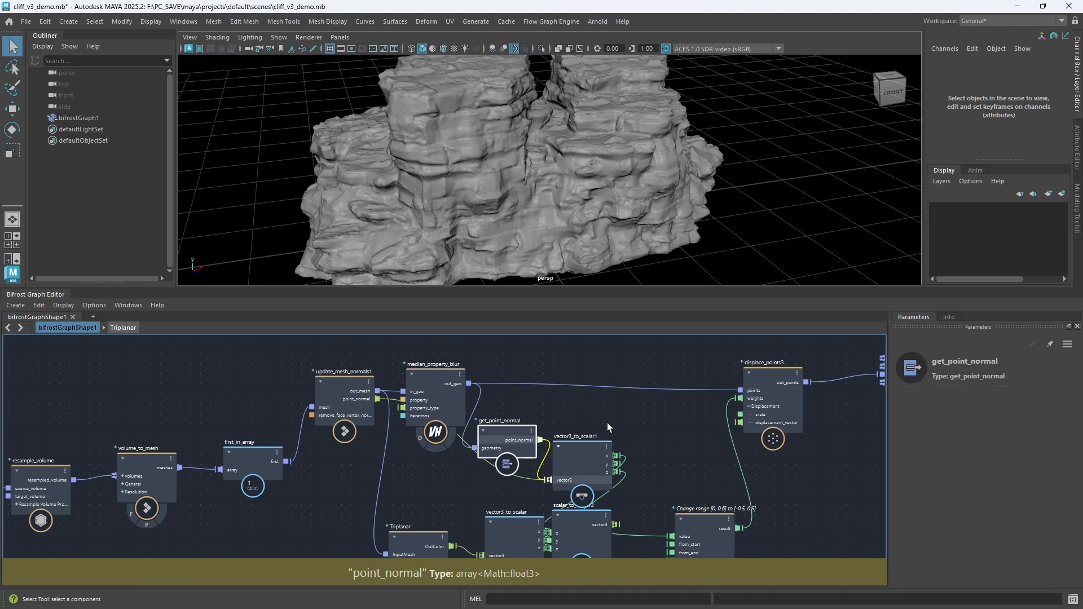
middle_click_drag(673, 434, 618, 405, "alt")
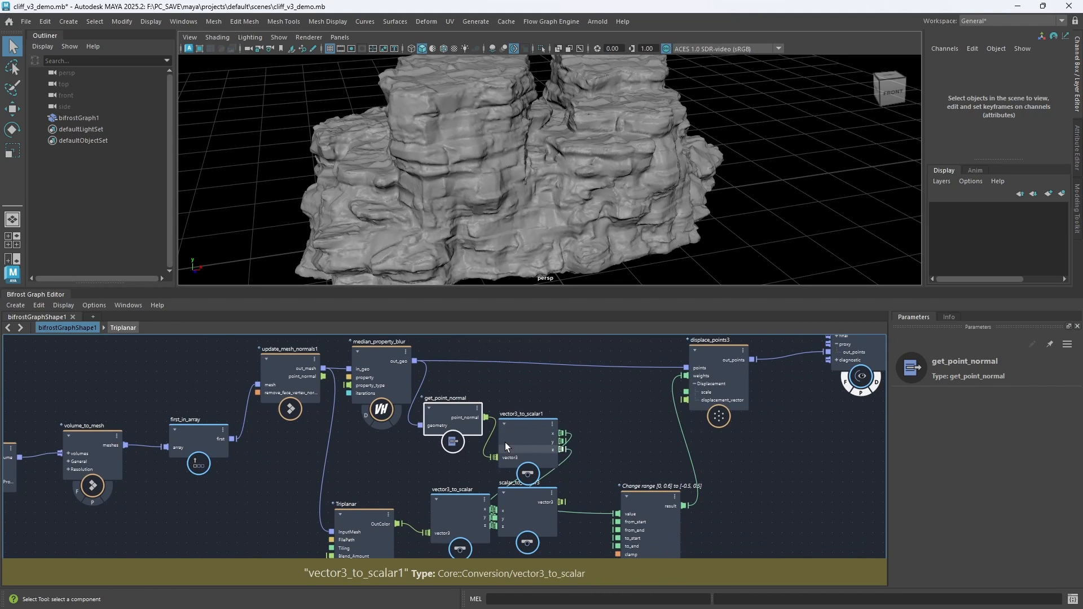
Spread out terminal, displace_points3, the Change range node, scalar_to_vector3 and vector3_to_scalar to make room in the graph
right_click_drag(425, 462, 380, 461, "alt")
middle_click_drag(380, 461, 287, 459, "alt")
left_click_drag(614, 376, 771, 371)
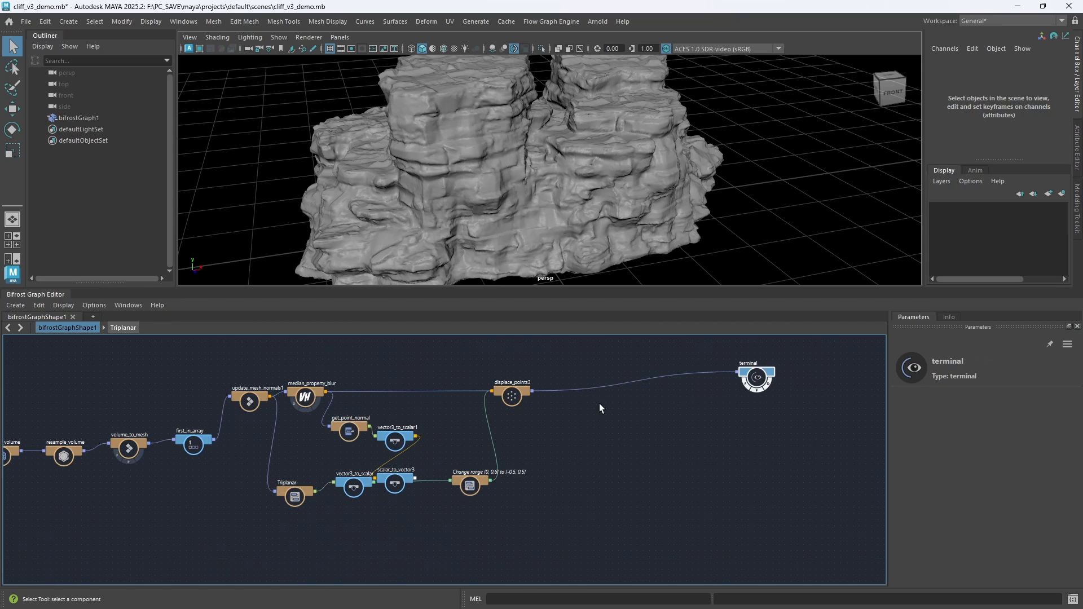
left_click_drag(524, 390, 635, 386)
left_click_drag(471, 486, 555, 485)
left_click_drag(395, 484, 499, 462)
left_click(364, 489)
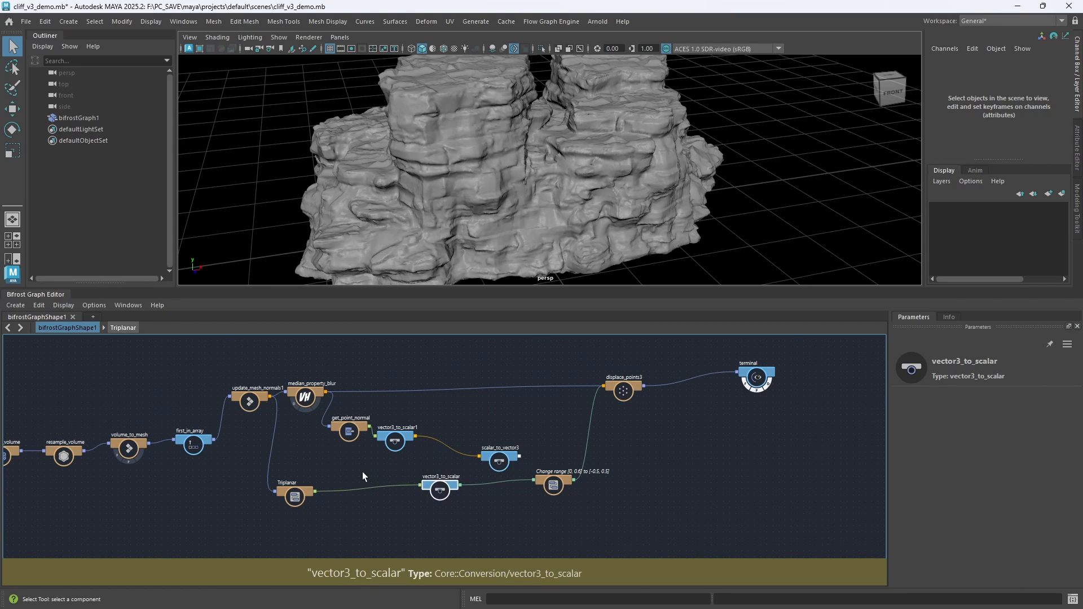
Connect the vector3 output of scalar_to_vector3 to the displacement_vector input of displace_points3
scroll(372, 471, "up", 2)
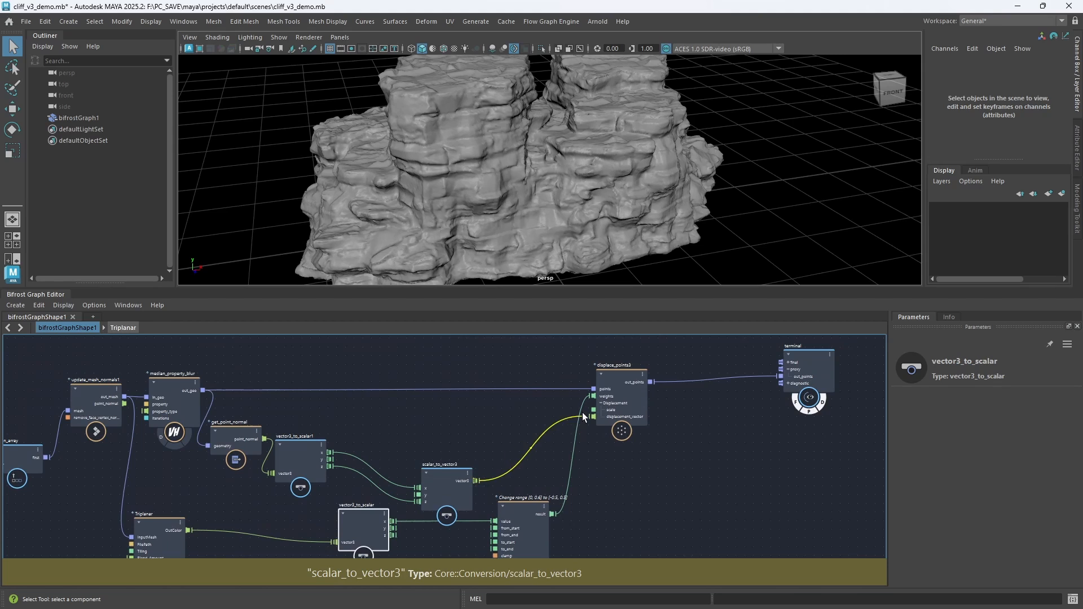
left_click(575, 397)
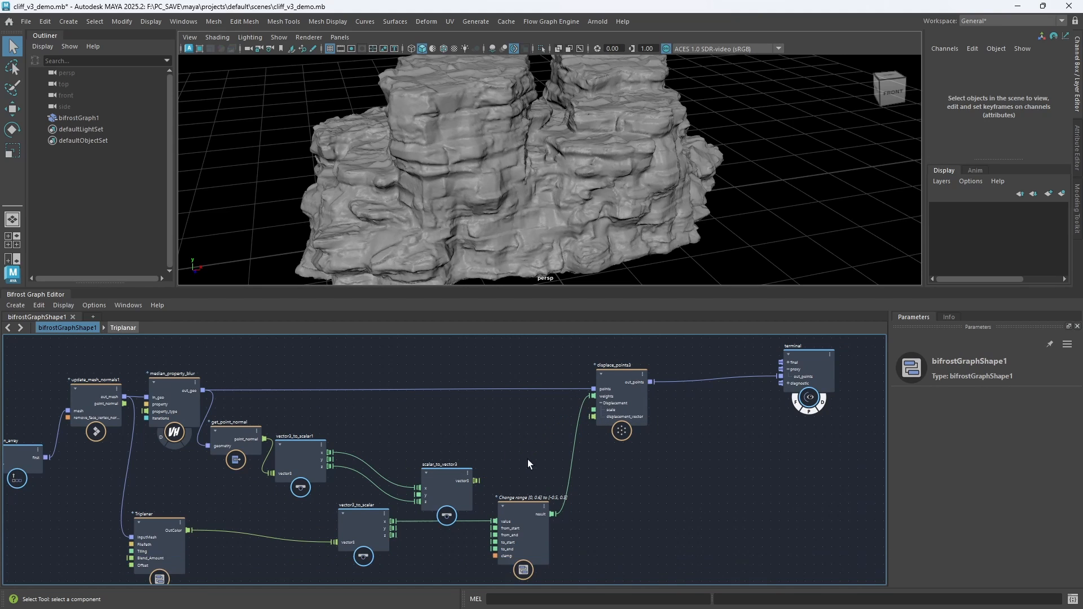
scroll(503, 422, "up", 1)
left_click_drag(474, 485, 604, 419)
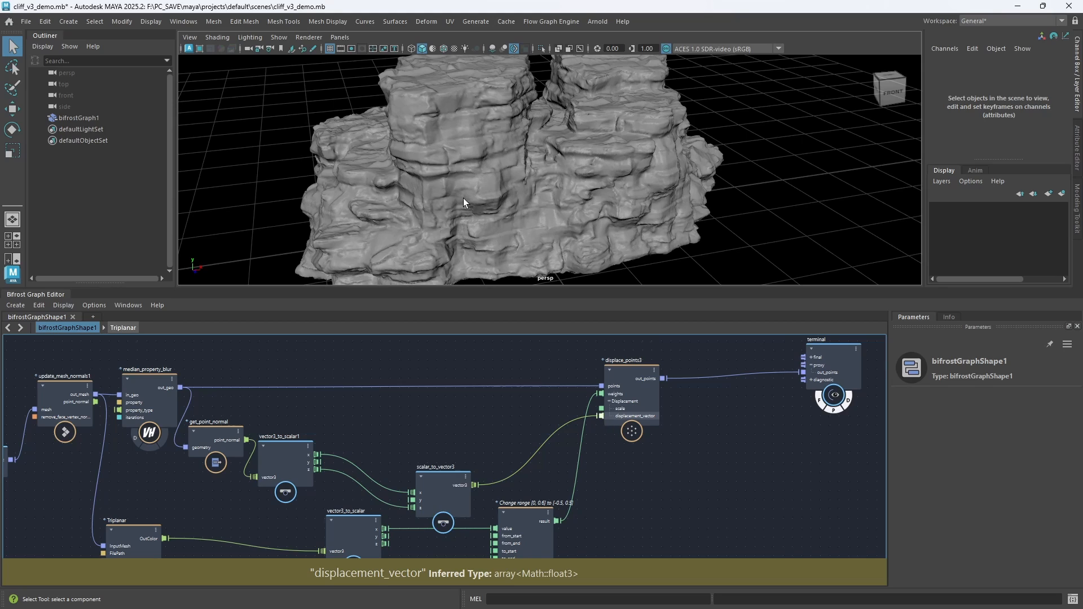
Examine the effect of the blurred-normal displacement on the cliff's rock walls and ledges from several angles
left_click_drag(481, 180, 403, 164, "alt")
right_click_drag(404, 163, 417, 169, "alt")
middle_click_drag(418, 169, 506, 166, "alt")
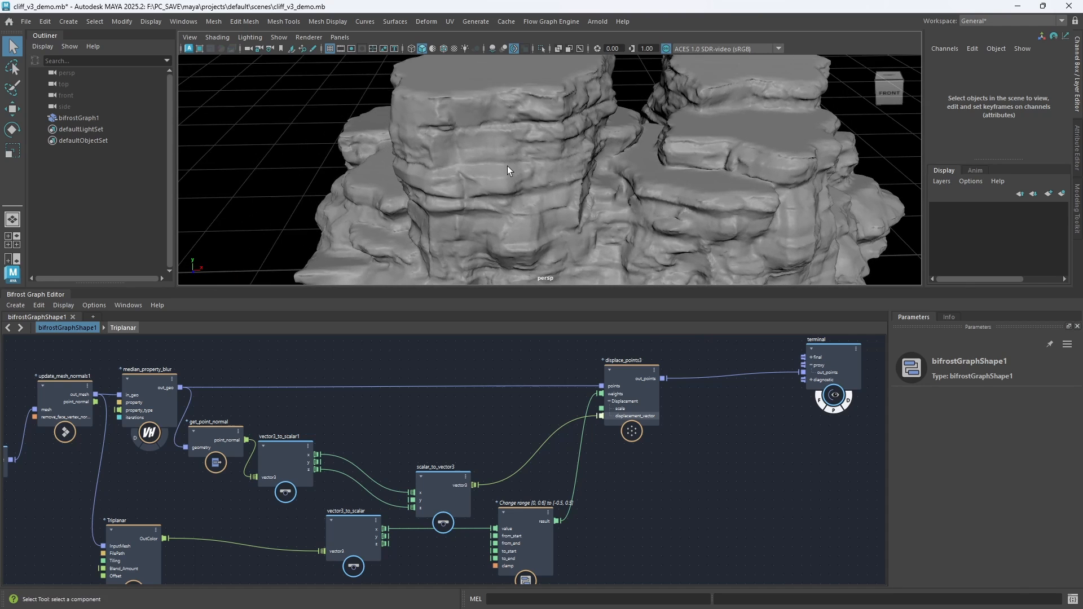
left_click_drag(506, 165, 495, 167, "alt")
scroll(319, 426, "up", 3)
middle_click_drag(319, 426, 384, 431, "alt")
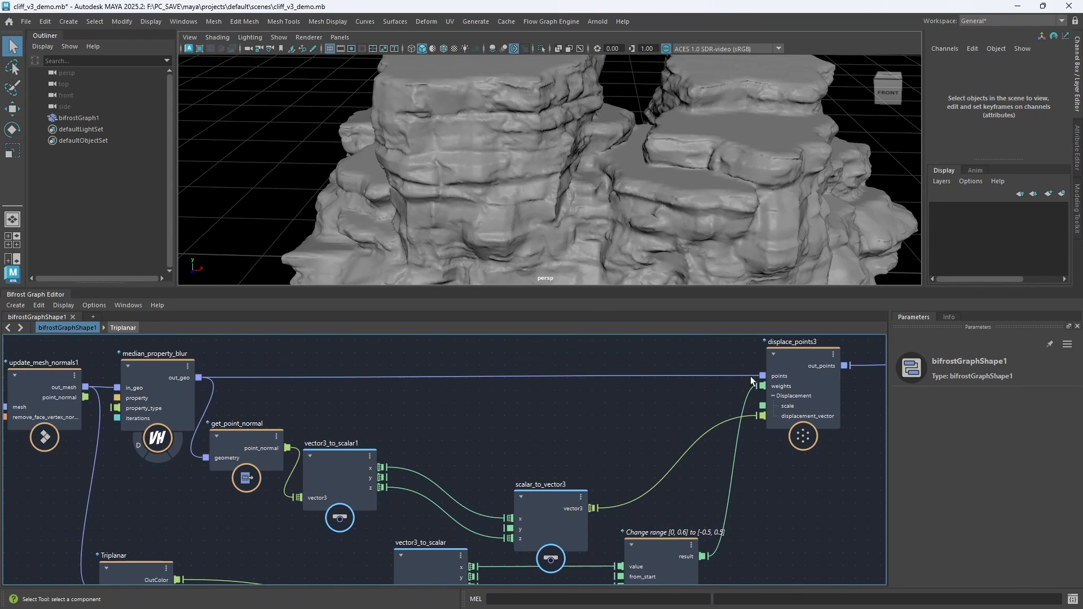
left_click_drag(498, 225, 525, 214, "alt")
middle_click_drag(298, 422, 371, 432, "alt")
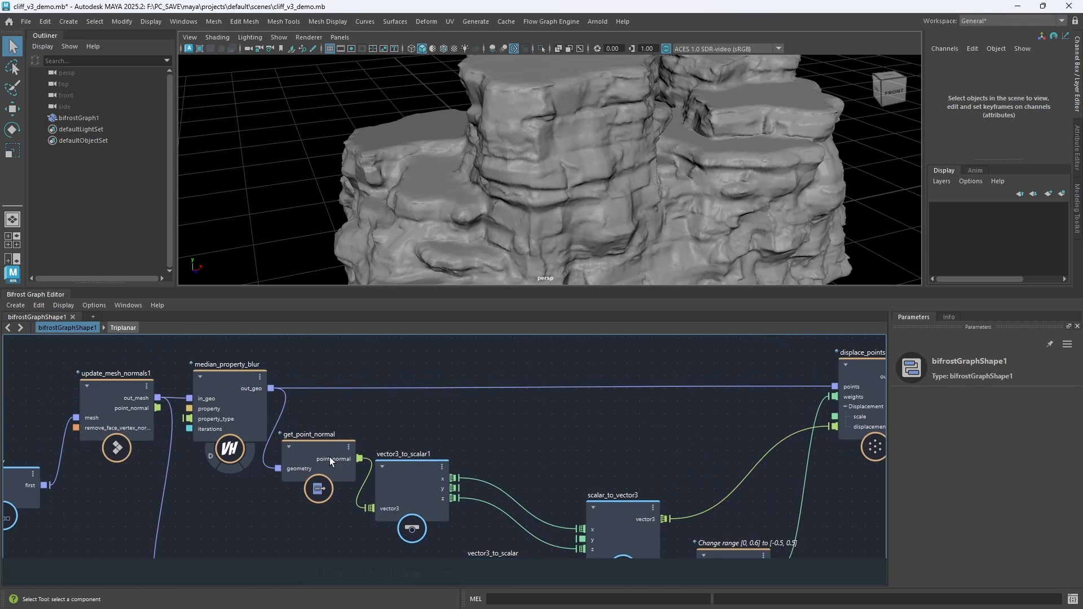
Space get_point_normal and vector3_to_scalar1 farther apart, and set the Iterations of median_property_blur to 150
left_click(323, 454)
left_click(435, 470)
left_click(227, 393)
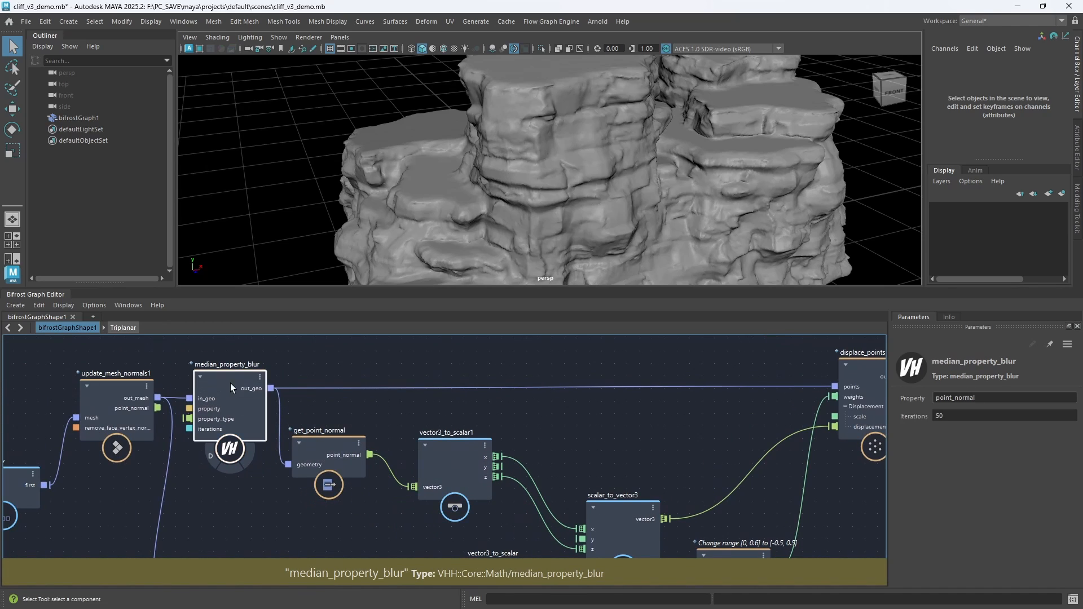
double_click(955, 419)
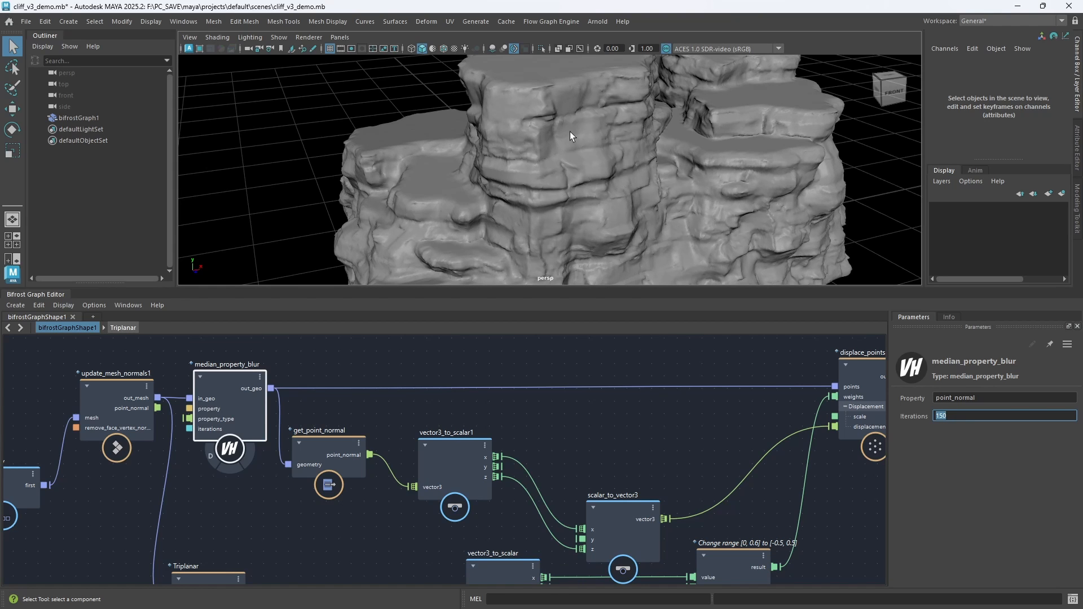
Inspect the displaced cliff from the back and sides, both close up and as a whole
left_click_drag(654, 140, 632, 211, "alt")
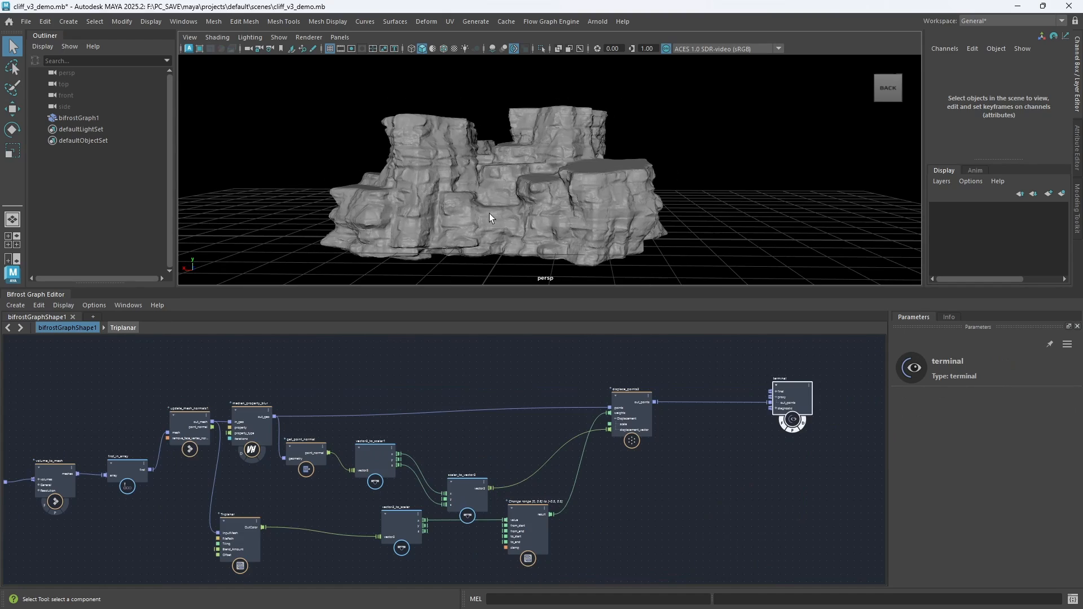
left_click_drag(507, 185, 510, 213, "alt")
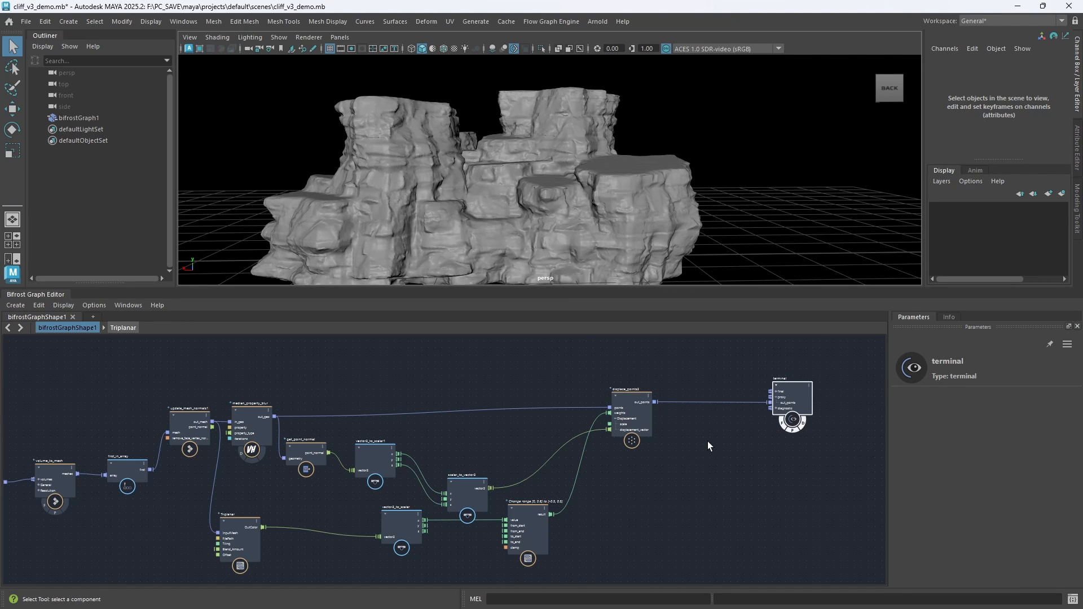
left_click_drag(539, 209, 516, 198, "alt")
right_click_drag(516, 198, 454, 200, "alt")
mouse_move(525, 167)
left_mouse_down("alt")
mouse_move(425, 186)
mouse_move(541, 176)
mouse_move(658, 184)
mouse_move(543, 161)
left_mouse_up("alt")
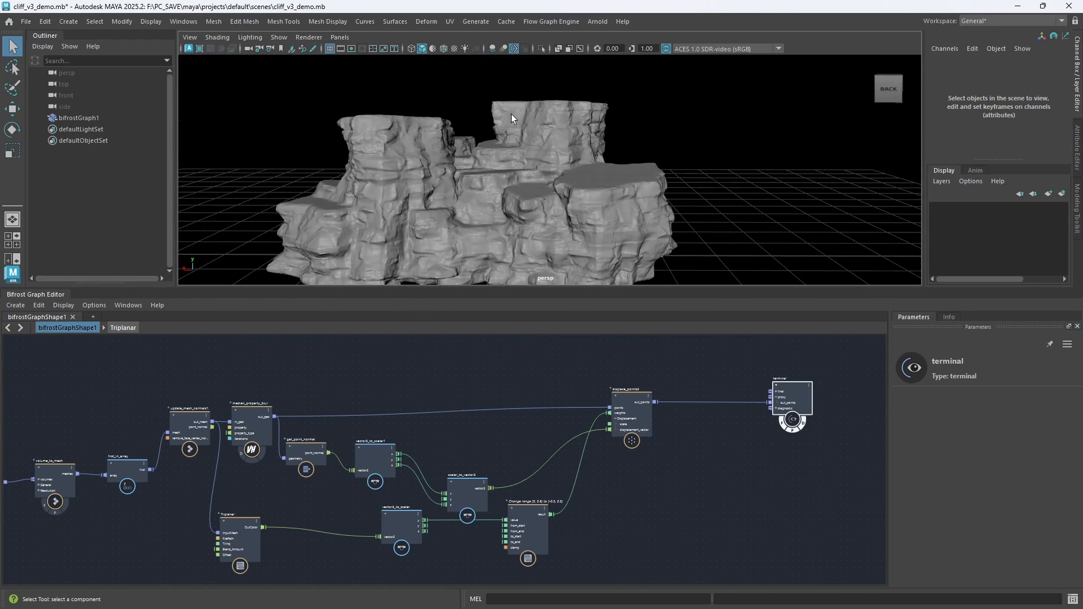
left_click_drag(573, 193, 490, 194, "alt")
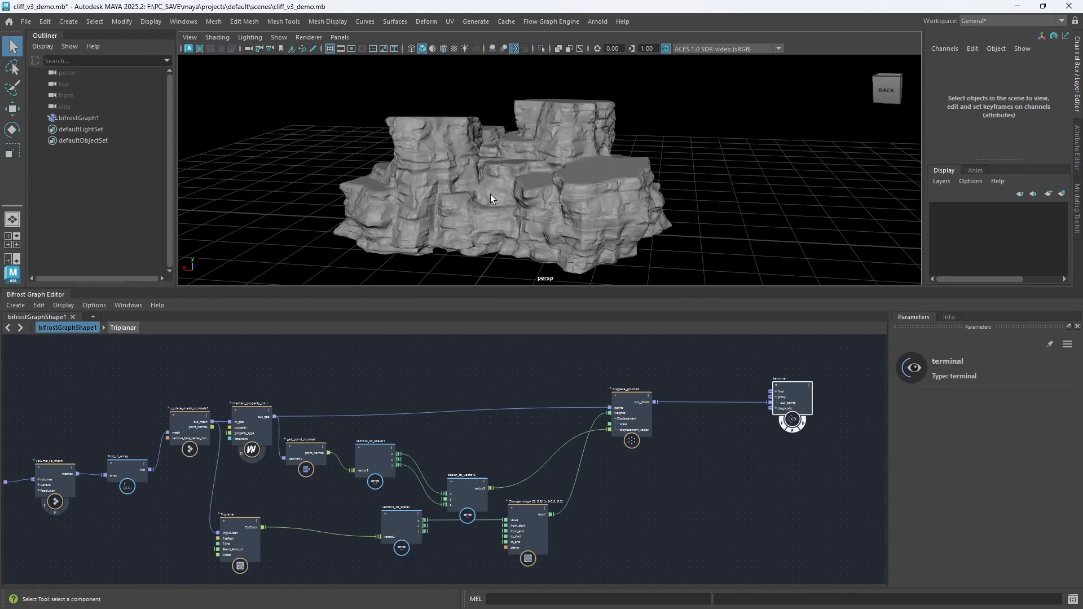